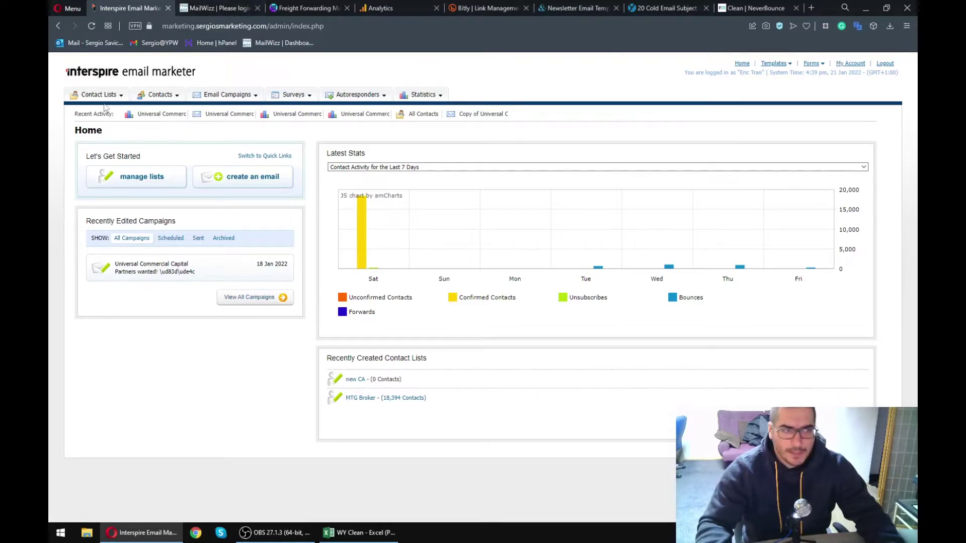
# - Sign in to MailWizz with the saved credentials
pyautogui.click(204, 7)
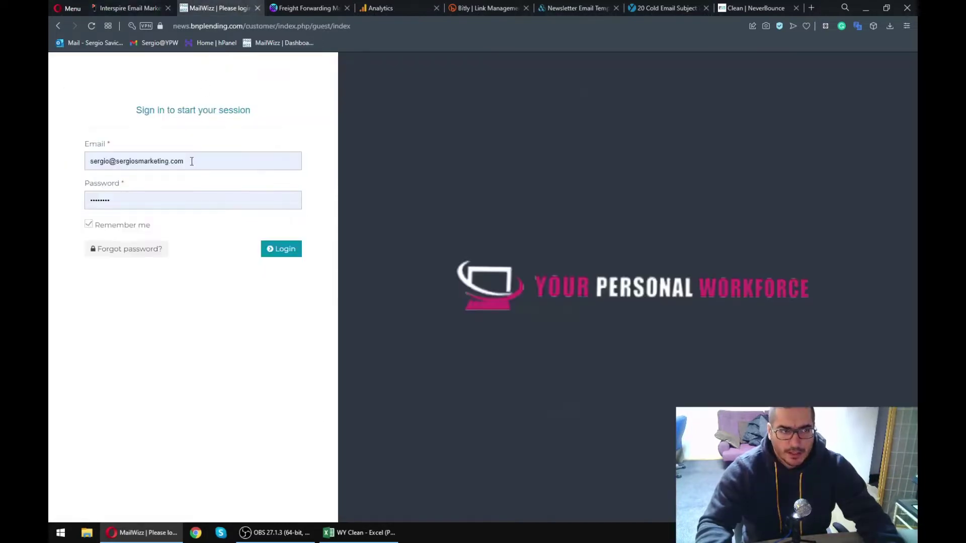
pyautogui.click(275, 256)
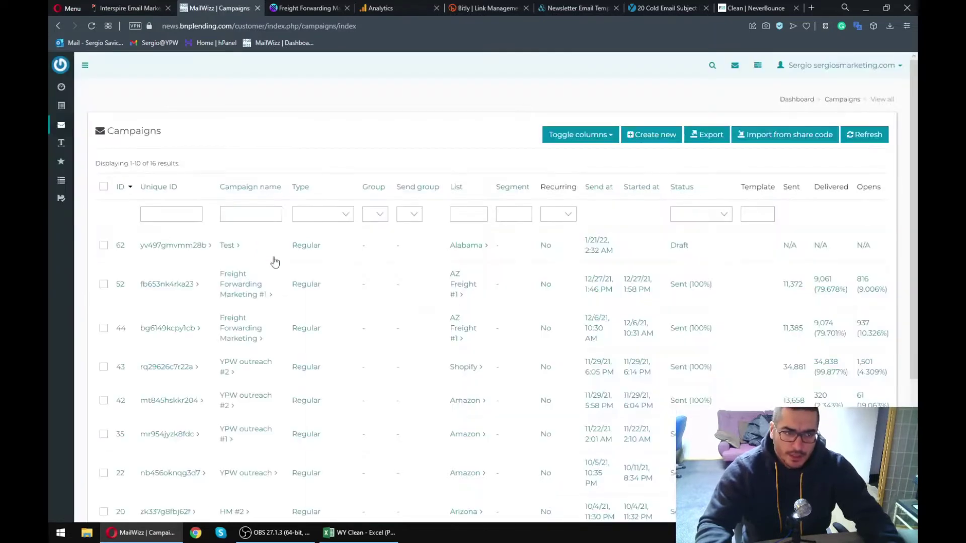
pyautogui.moveTo(55, 103)
pyautogui.click(123, 8)
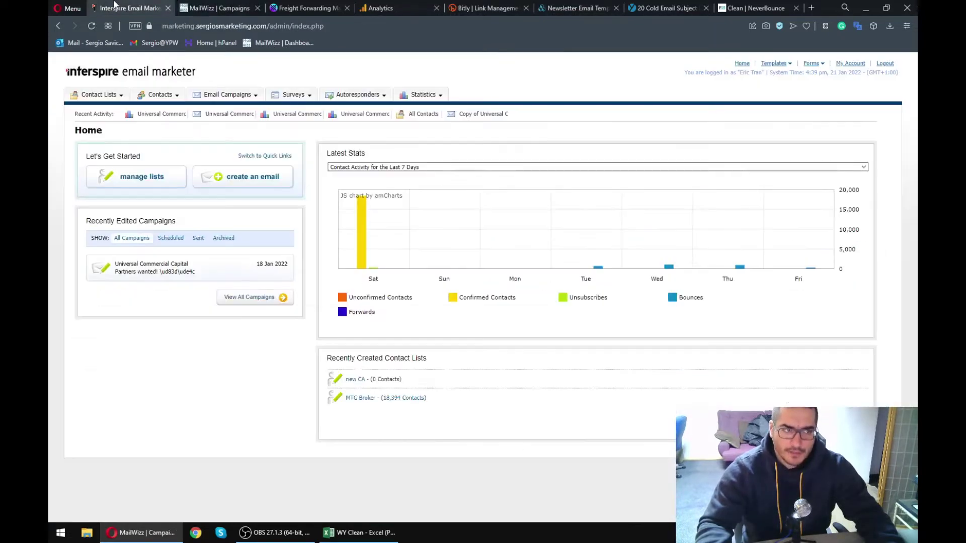
pyautogui.moveTo(116, 96)
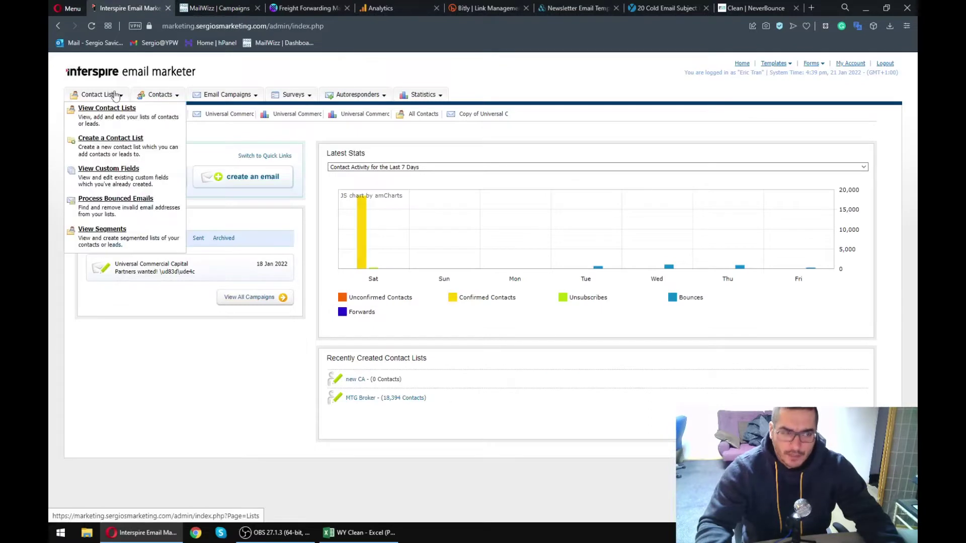
pyautogui.click(216, 8)
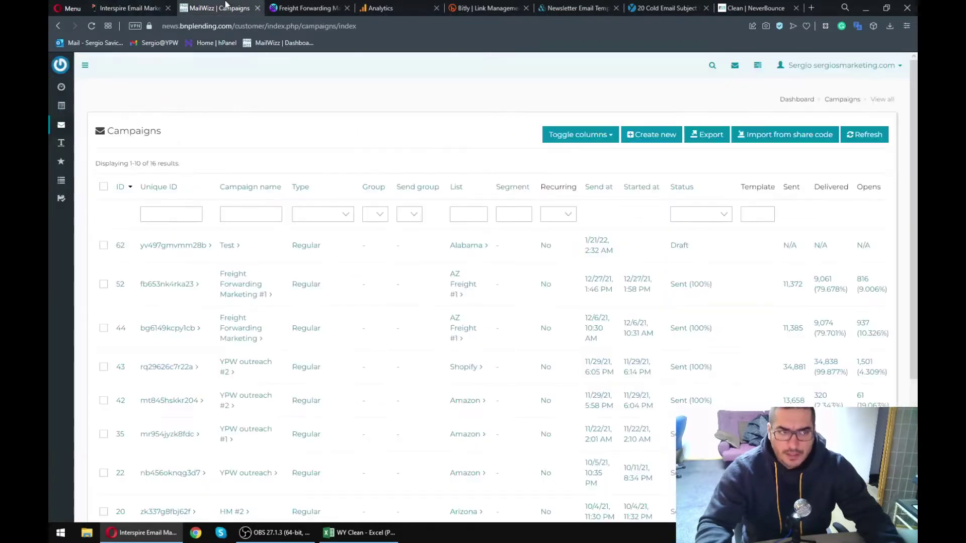
# - Open the Lists page showing 11 subscriber lists, then bring the WY Clean workbook forward
pyautogui.moveTo(61, 105)
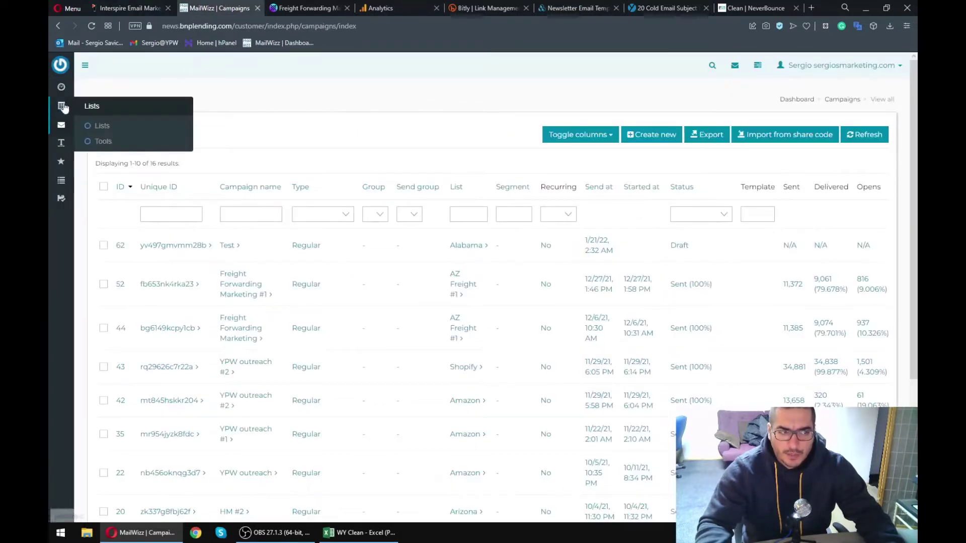
pyautogui.click(97, 127)
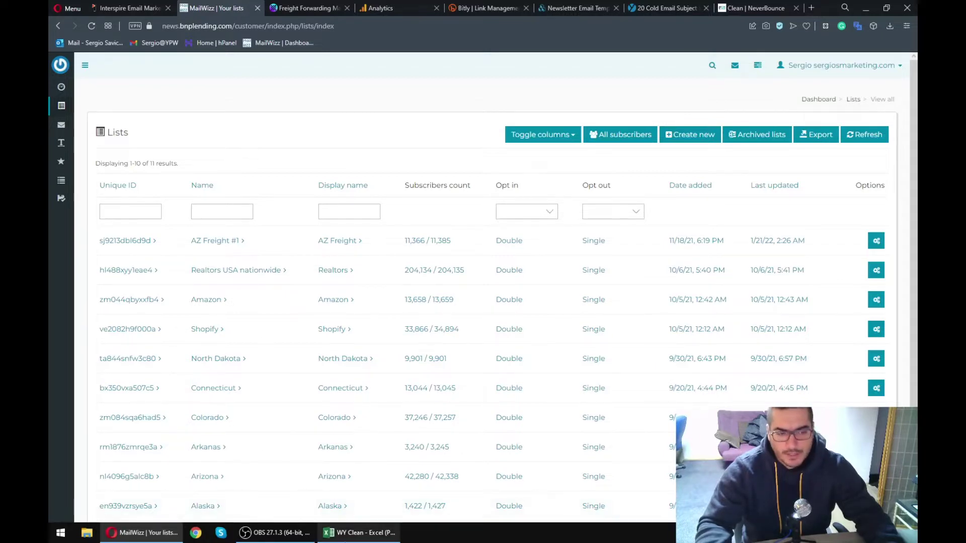
pyautogui.click(359, 532)
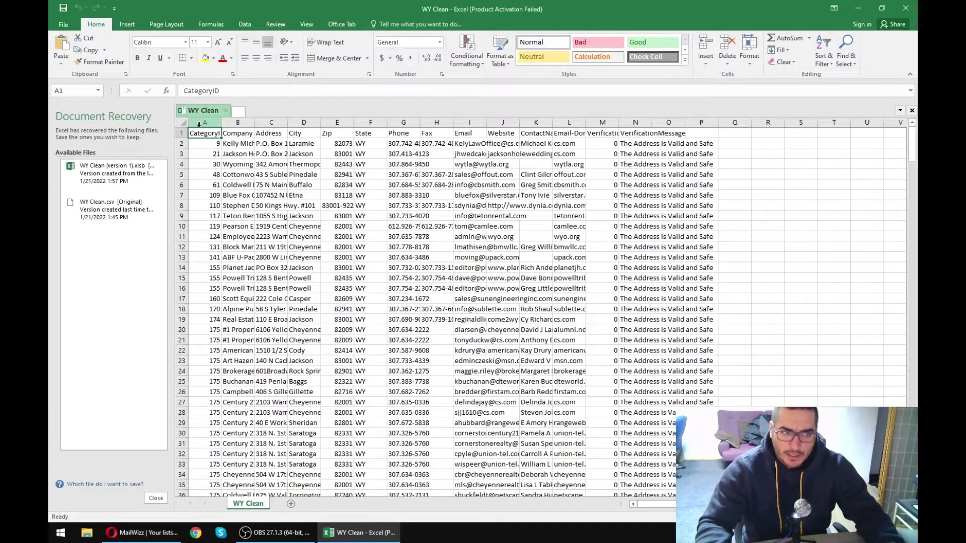
# - Discard the recovered WY Clean file versions and return to the MailWizz Lists page
pyautogui.click(155, 498)
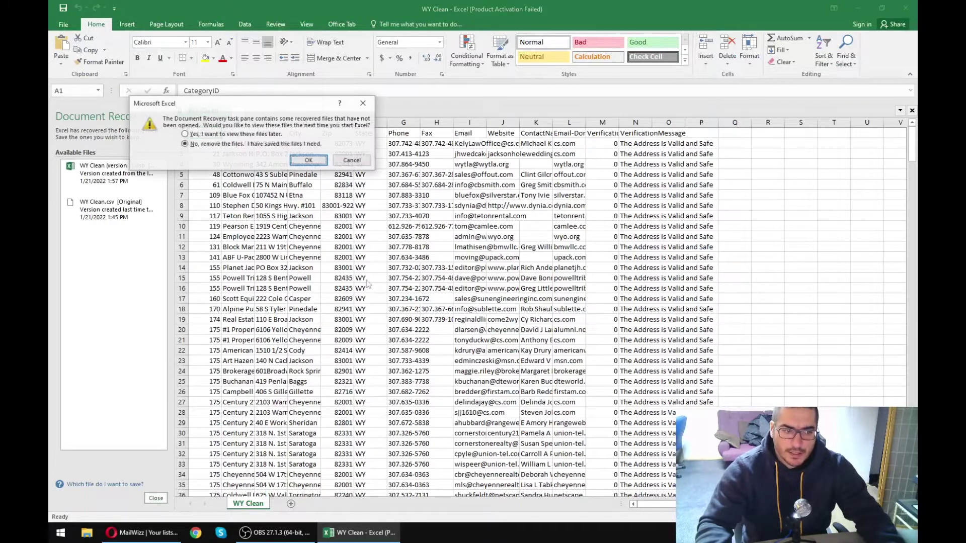
pyautogui.click(308, 160)
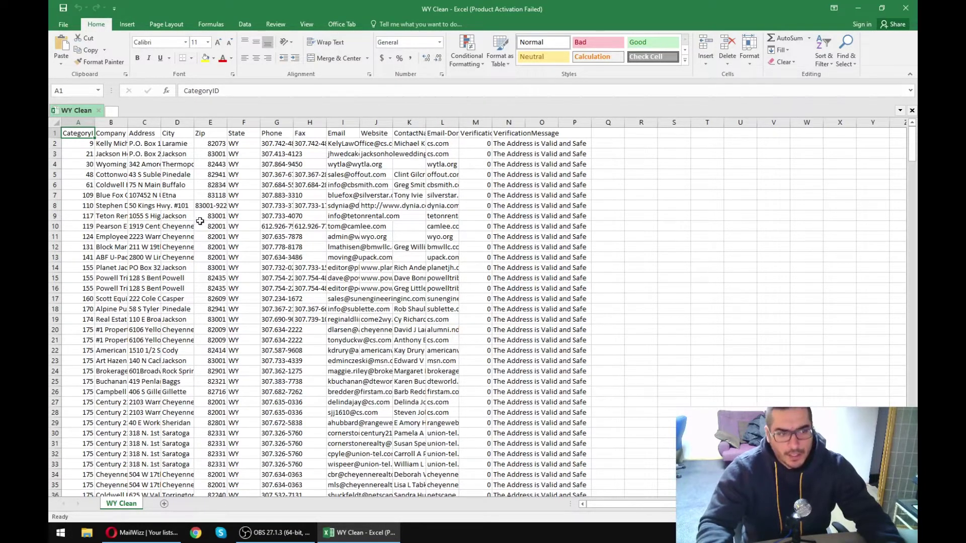
pyautogui.click(126, 534)
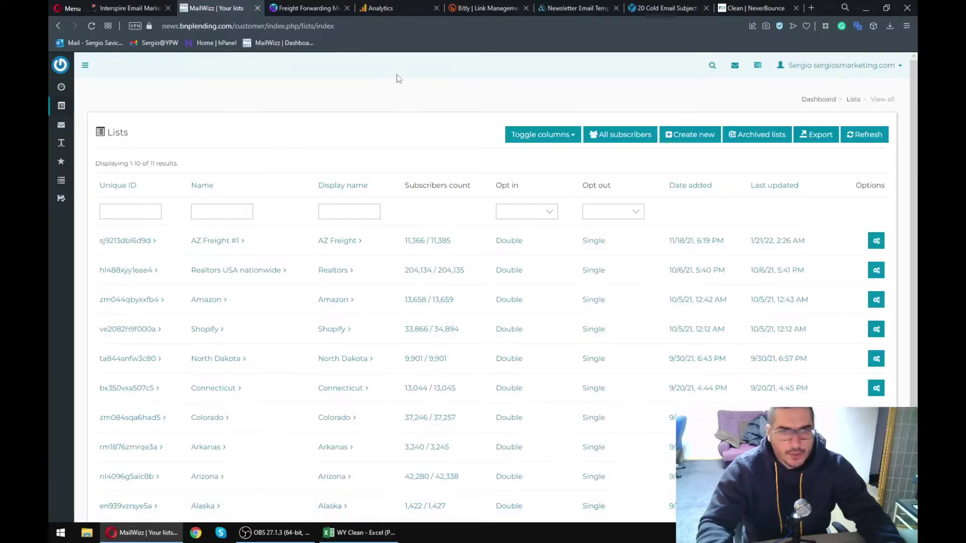
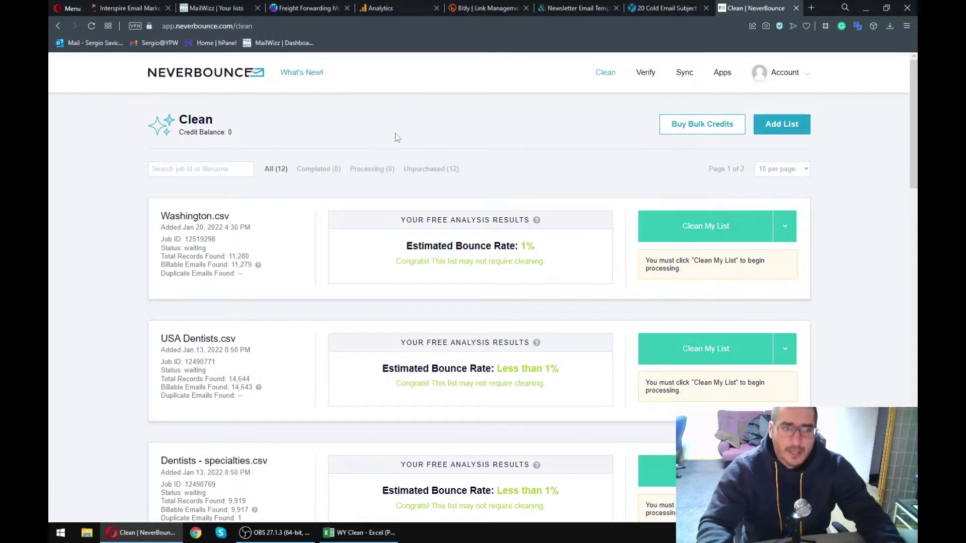
pyautogui.click(702, 125)
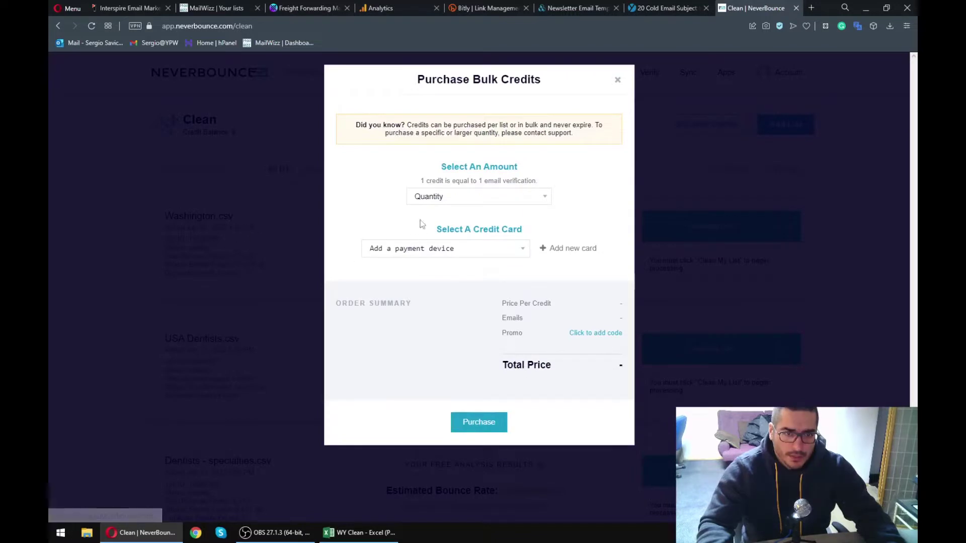
pyautogui.click(447, 197)
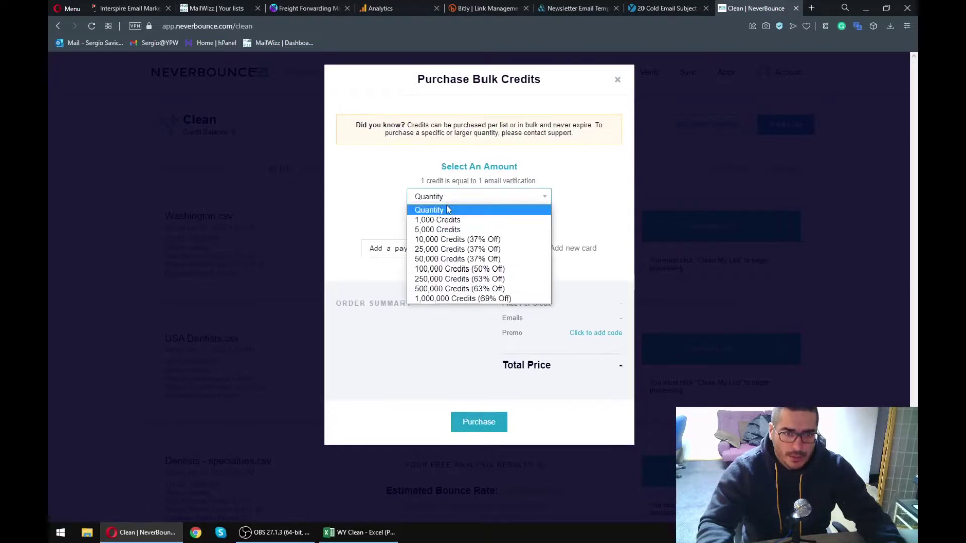
pyautogui.click(448, 230)
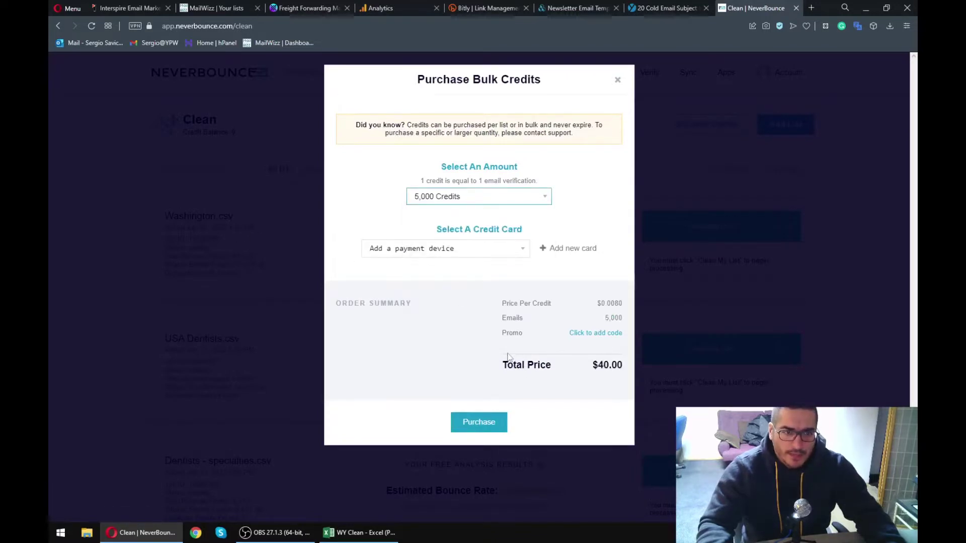
pyautogui.click(482, 200)
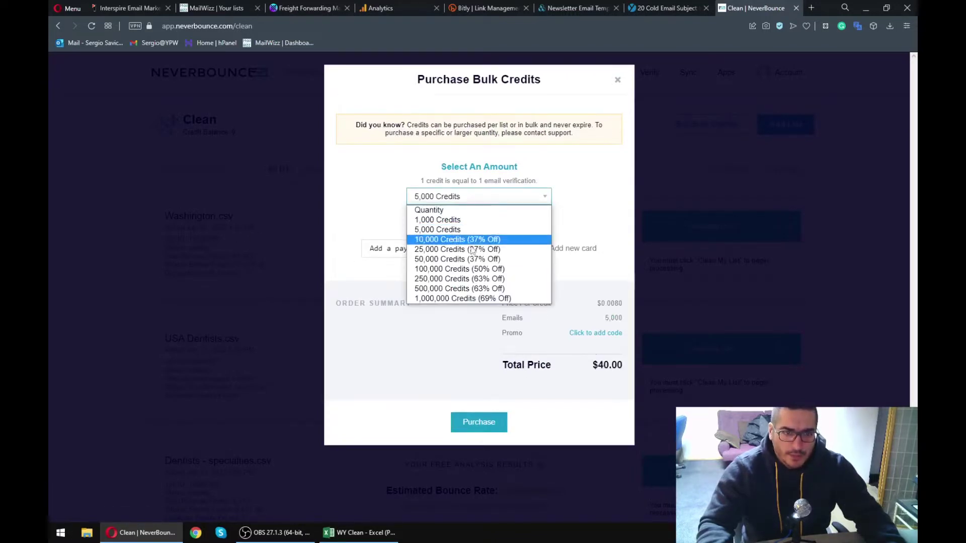
pyautogui.click(460, 271)
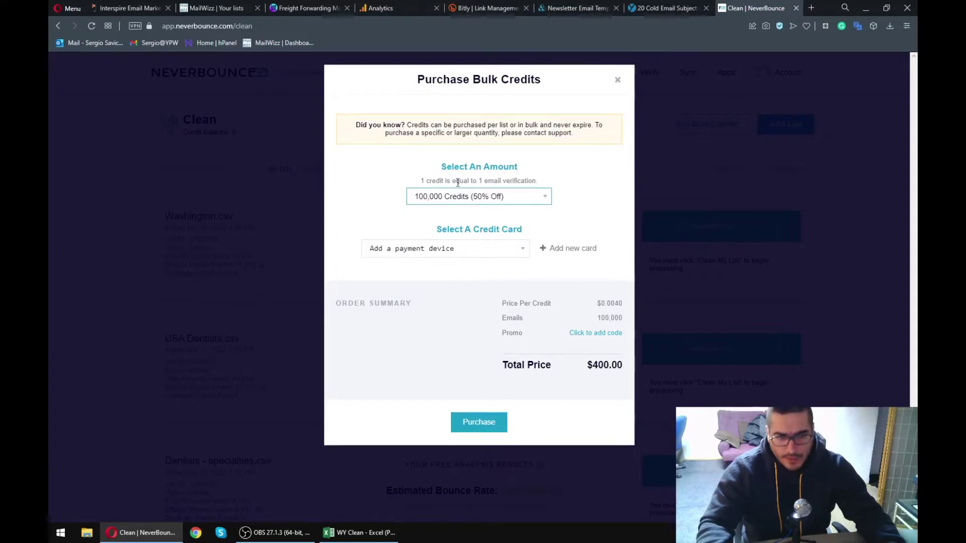
pyautogui.click(477, 199)
pyautogui.click(466, 299)
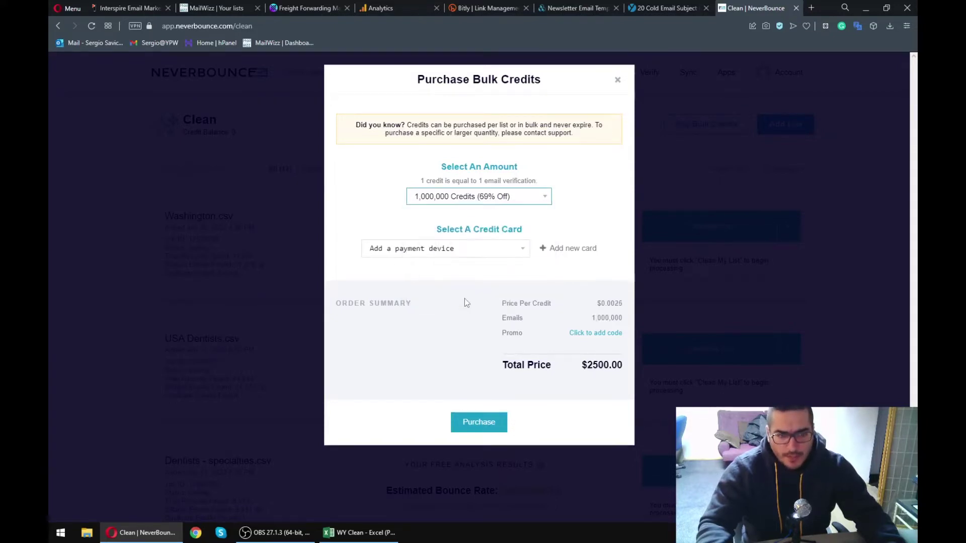
pyautogui.click(589, 365)
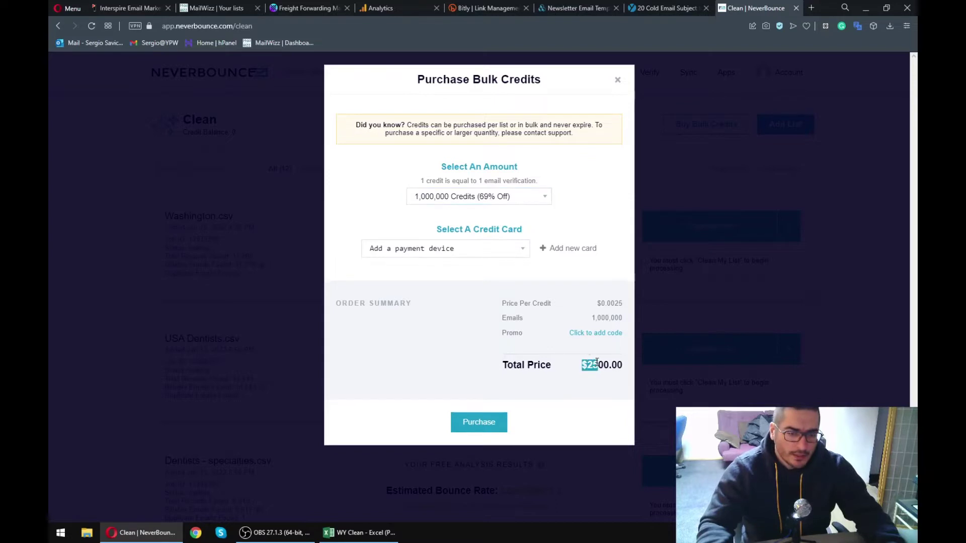
pyautogui.click(617, 82)
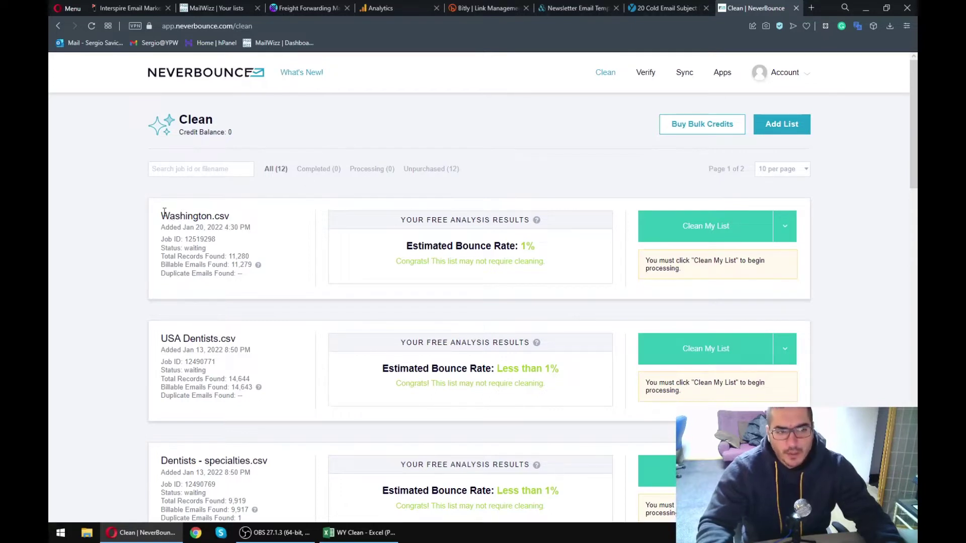
pyautogui.moveTo(189, 226); pyautogui.dragTo(586, 263)
pyautogui.click(567, 270)
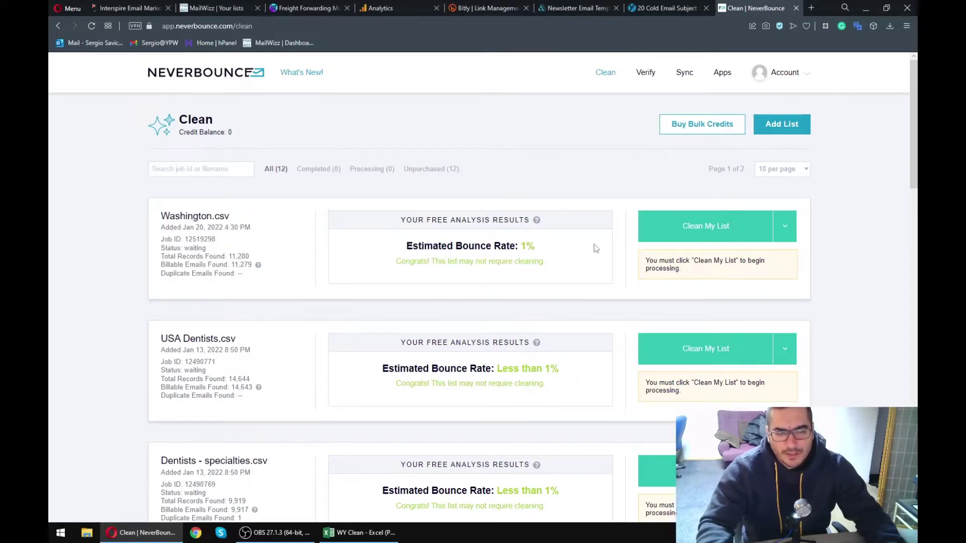
pyautogui.click(795, 125)
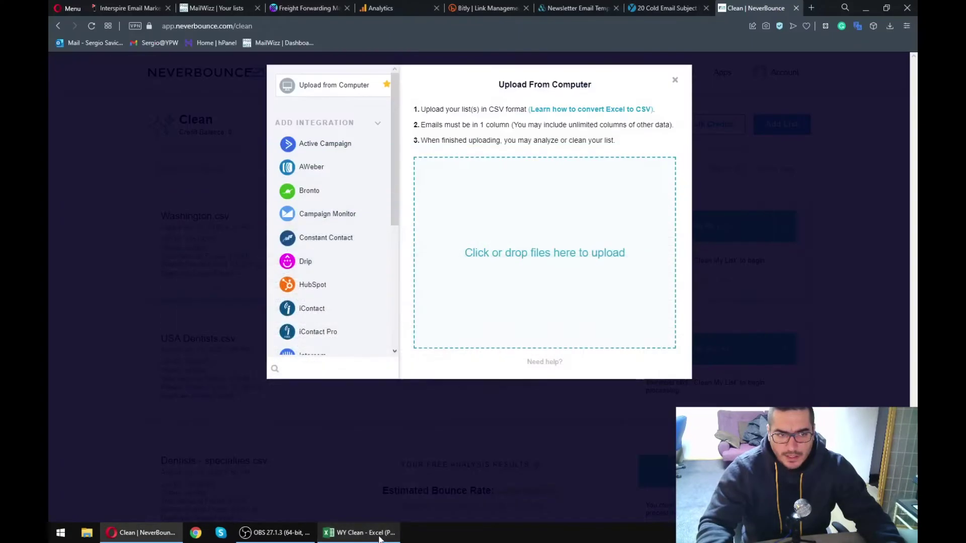
pyautogui.click(676, 81)
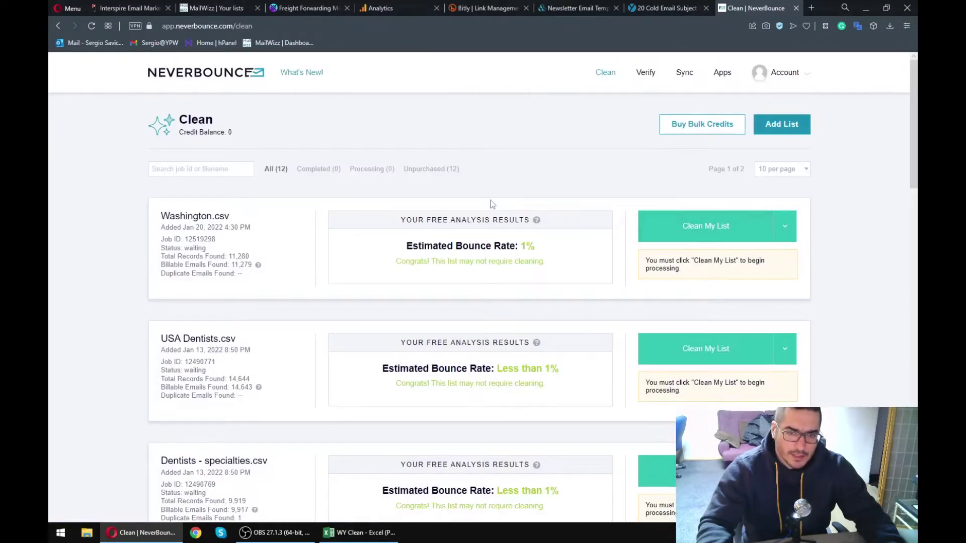
pyautogui.moveTo(385, 249); pyautogui.dragTo(556, 256)
pyautogui.click(560, 257)
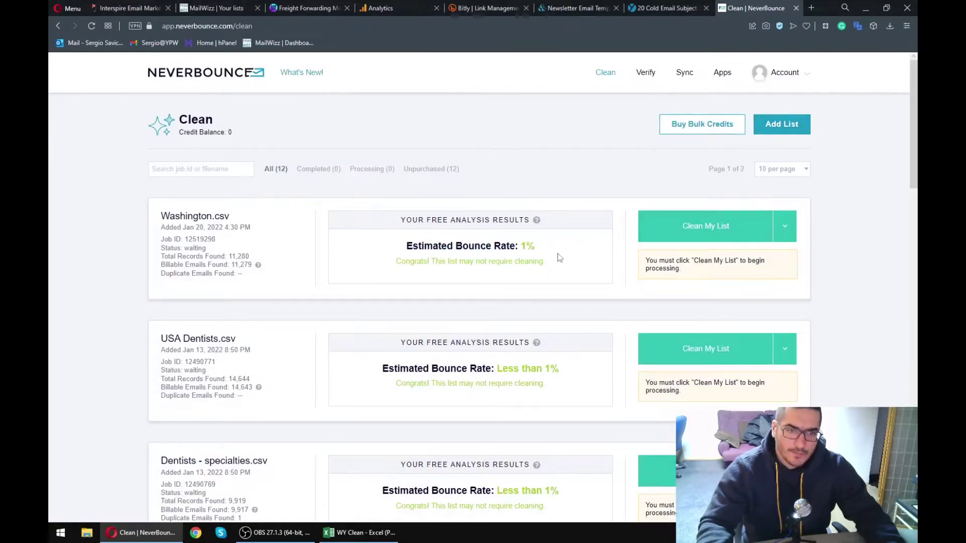
pyautogui.moveTo(368, 248); pyautogui.dragTo(551, 259)
pyautogui.click(552, 259)
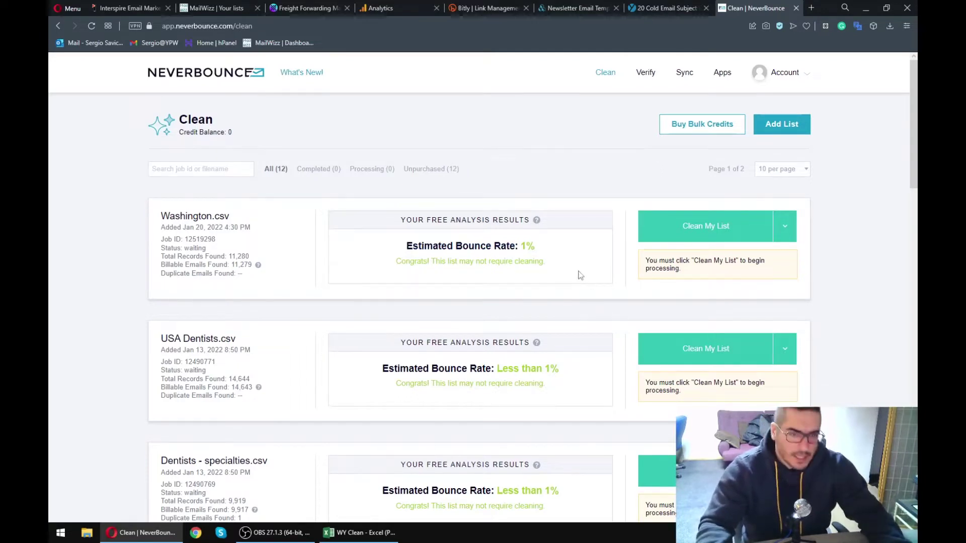
pyautogui.moveTo(359, 225); pyautogui.dragTo(568, 260)
pyautogui.click(568, 260)
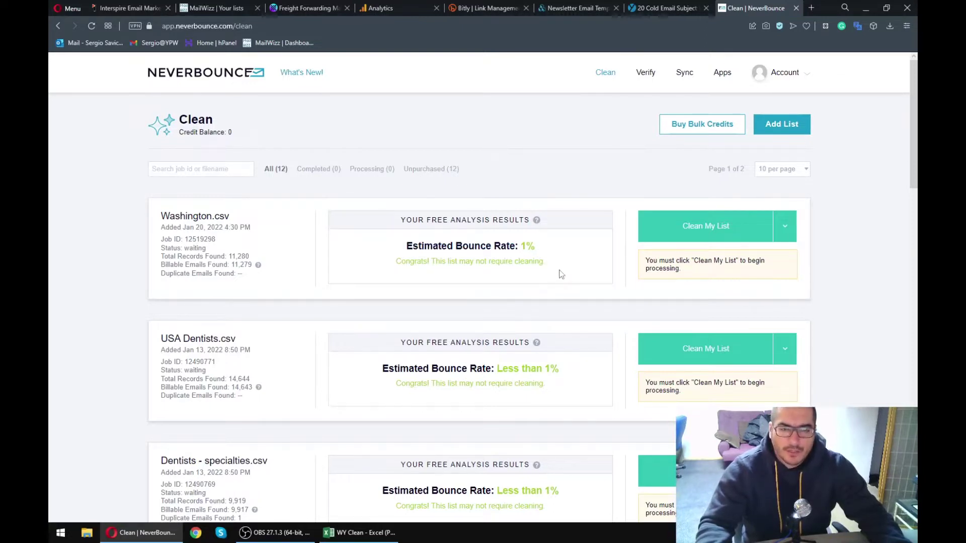
pyautogui.moveTo(390, 243); pyautogui.dragTo(542, 263)
pyautogui.click(541, 261)
# - Review the dentist list's Estimated Bounce Rate and the 3% bounce-rate warning in NeverBounce
pyautogui.scroll(-1, 495, 249)
pyautogui.scroll(-10, 495, 249)
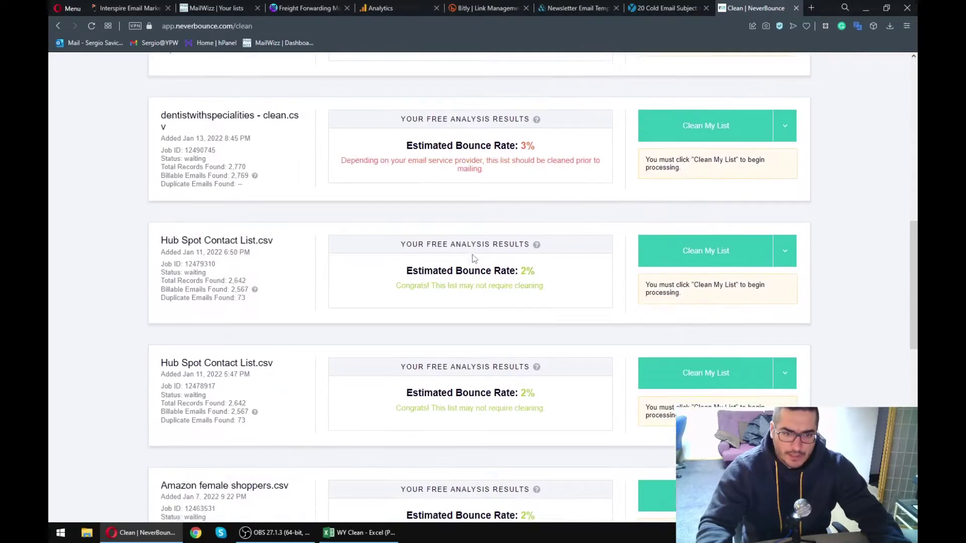
pyautogui.scroll(3, 483, 235)
pyautogui.moveTo(383, 267); pyautogui.dragTo(552, 301)
pyautogui.click(552, 301)
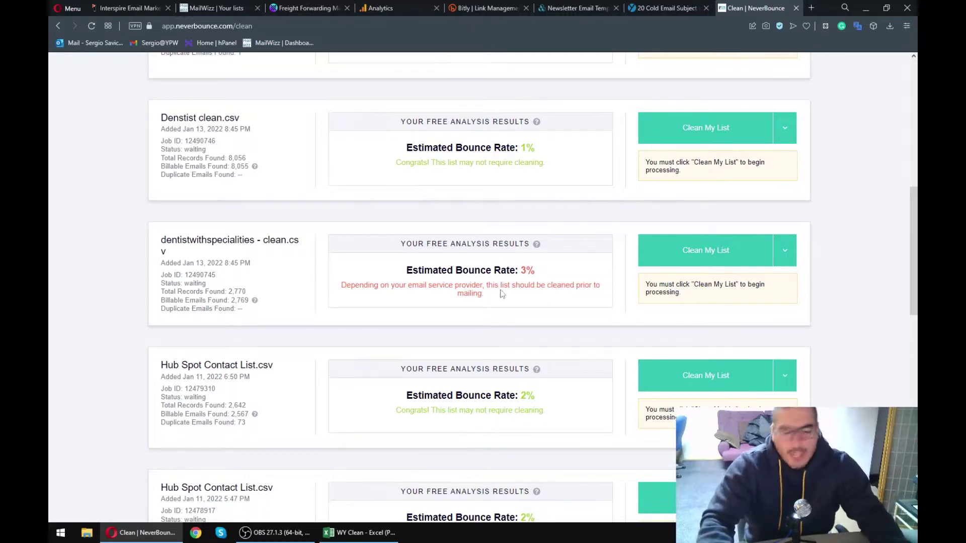
pyautogui.moveTo(501, 292); pyautogui.dragTo(541, 298)
pyautogui.click(542, 298)
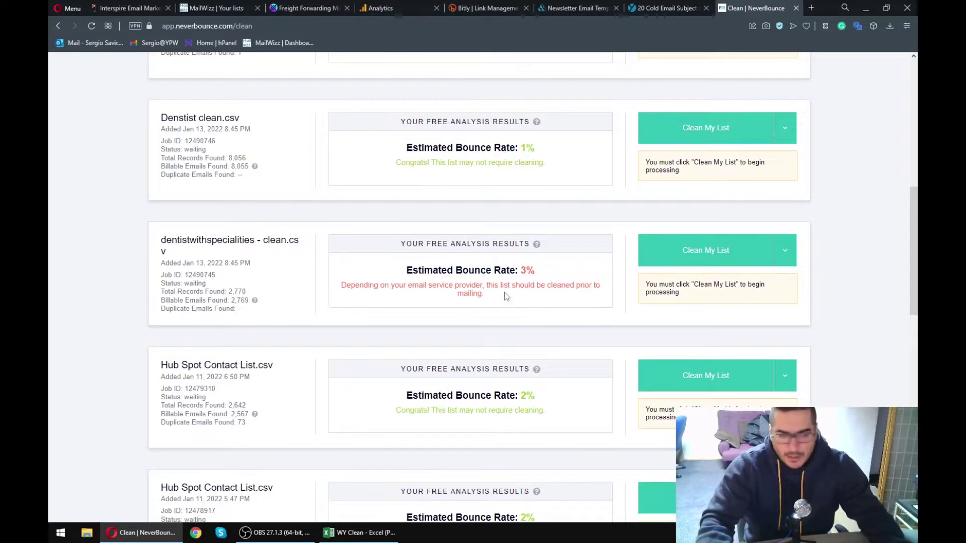
# - Review the Amazon female shoppers card further down, then switch to the MailWizz lists tab
pyautogui.scroll(-3, 505, 297)
pyautogui.scroll(-2, 490, 291)
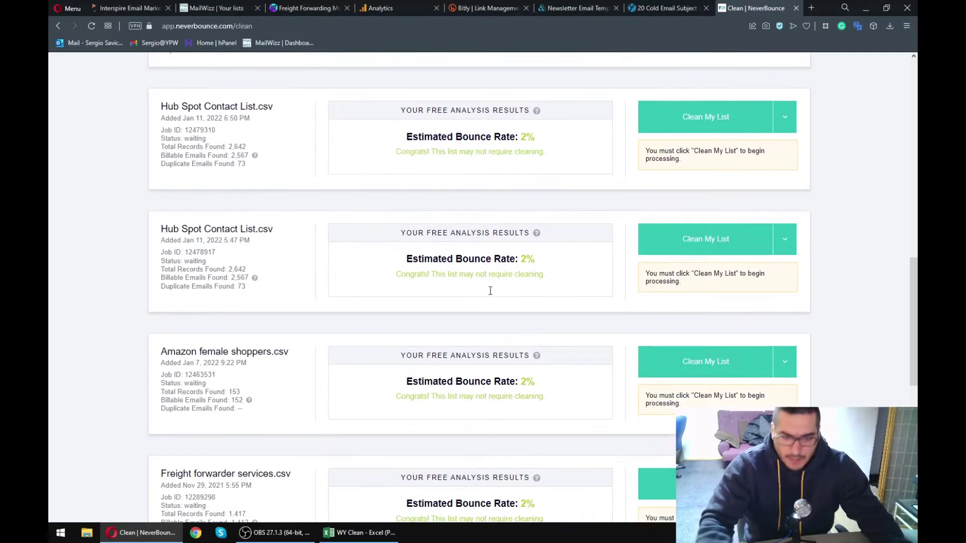
pyautogui.scroll(-3, 490, 290)
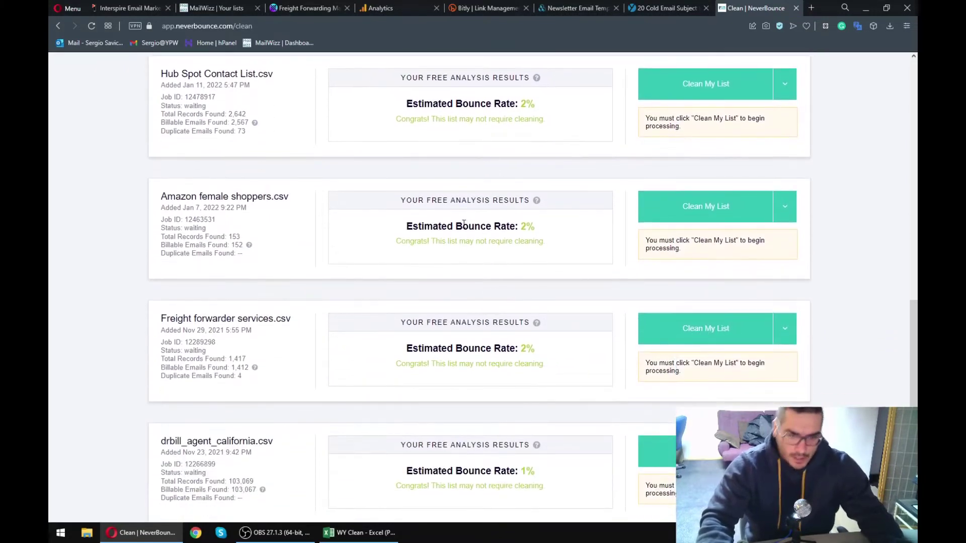
pyautogui.moveTo(389, 197); pyautogui.dragTo(448, 222)
pyautogui.click(452, 215)
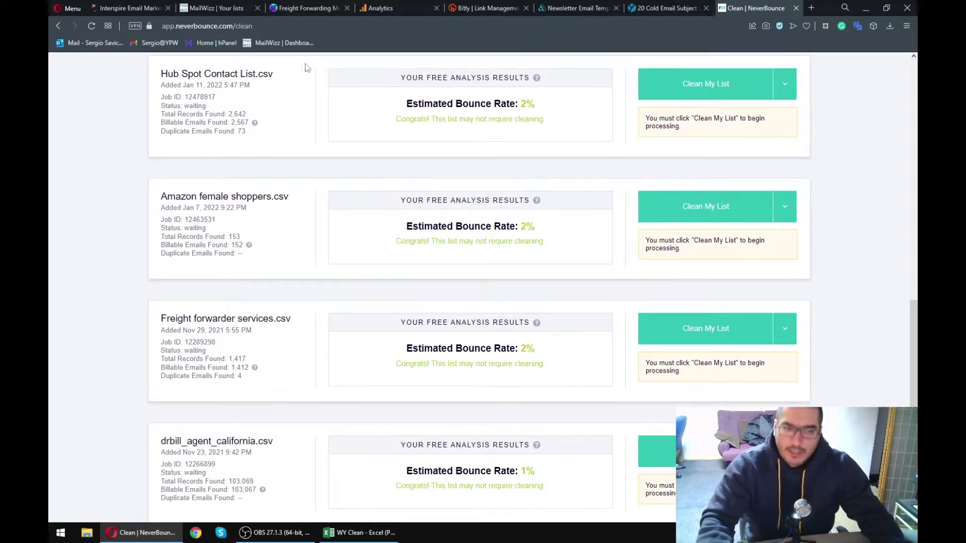
pyautogui.click(236, 8)
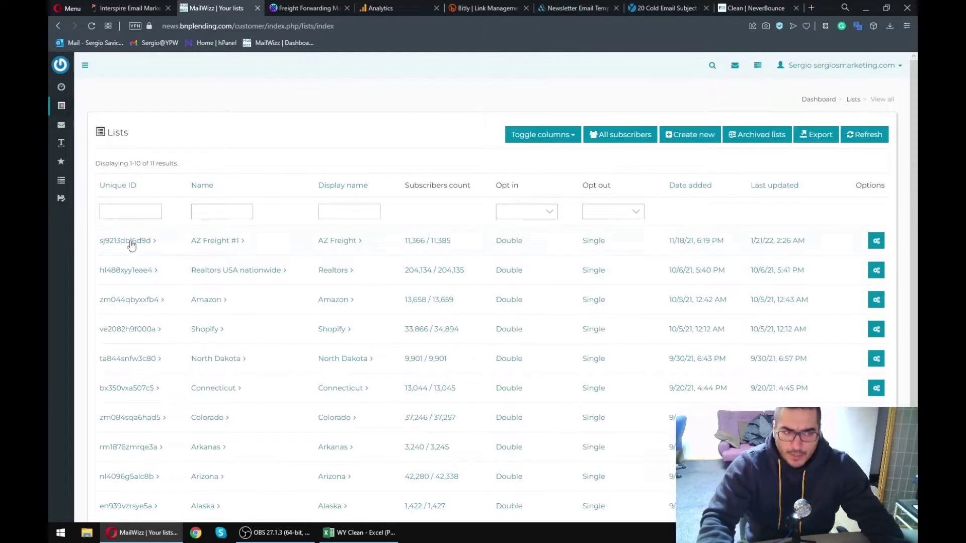
# - Preview draft Test campaign 62's email from All campaigns, then close the preview tab
pyautogui.moveTo(60, 125)
pyautogui.click(103, 145)
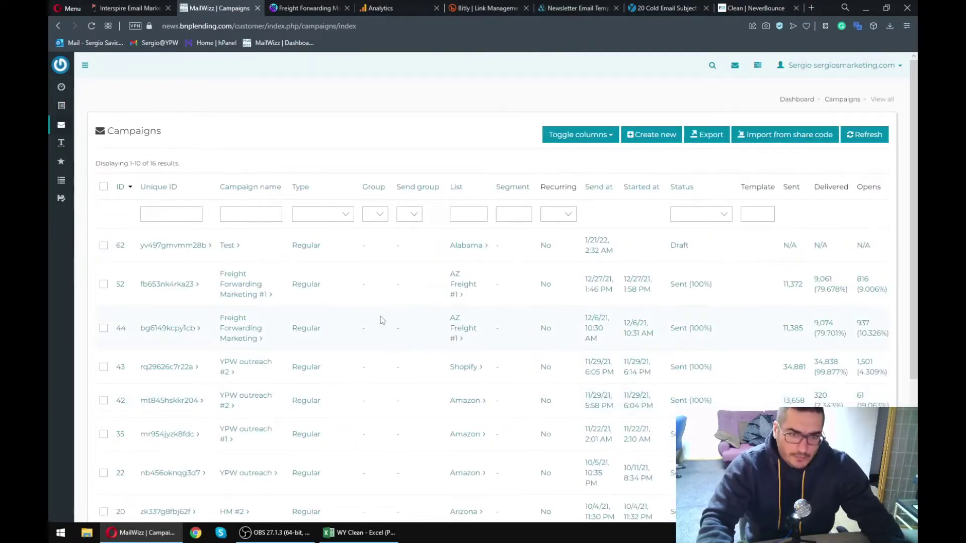
pyautogui.hscroll(5, 558, 326)
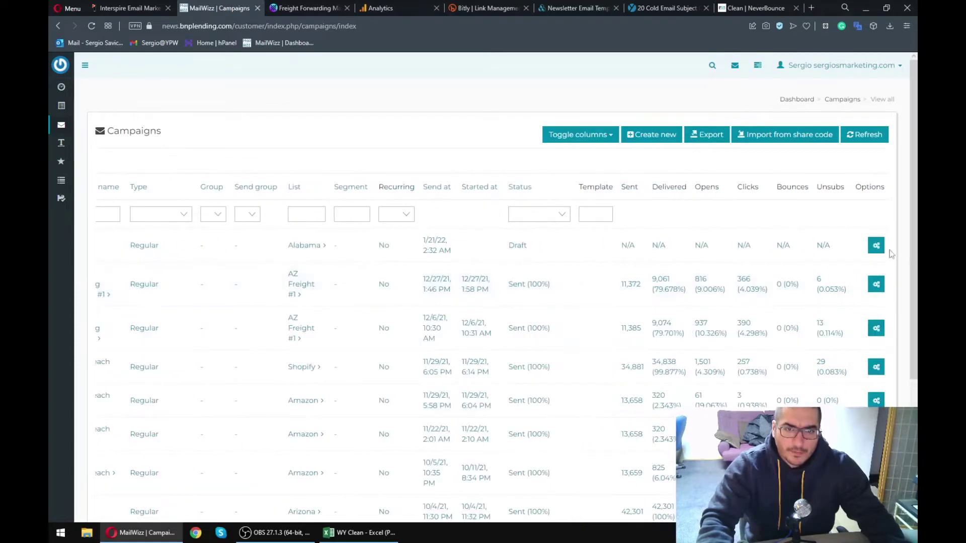
pyautogui.moveTo(881, 252)
pyautogui.click(843, 246)
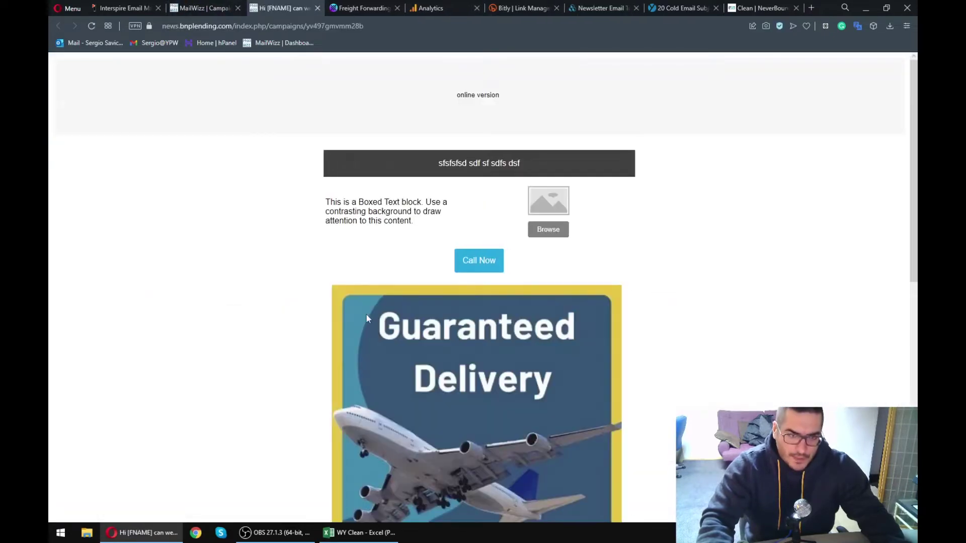
pyautogui.scroll(-5, 366, 313)
pyautogui.scroll(-3, 364, 329)
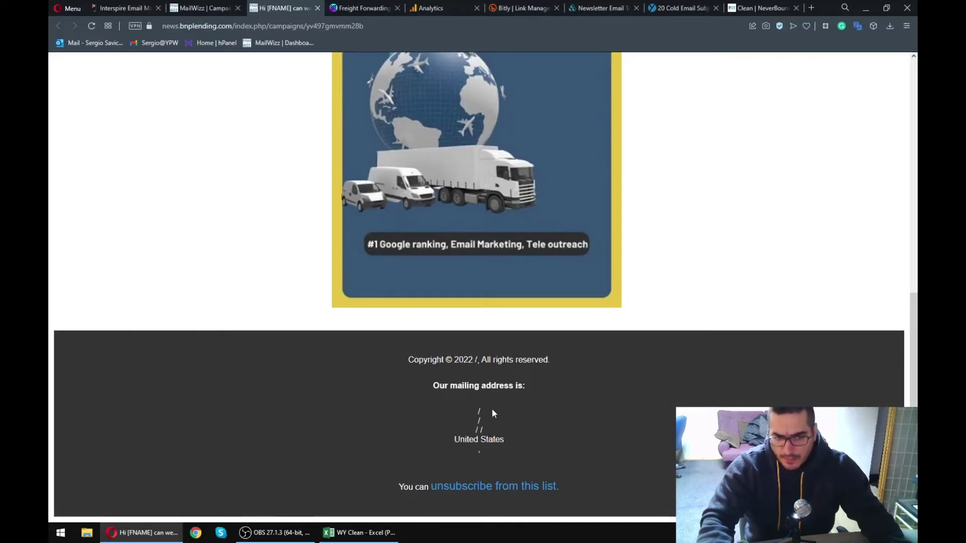
pyautogui.scroll(5, 492, 413)
pyautogui.click(318, 8)
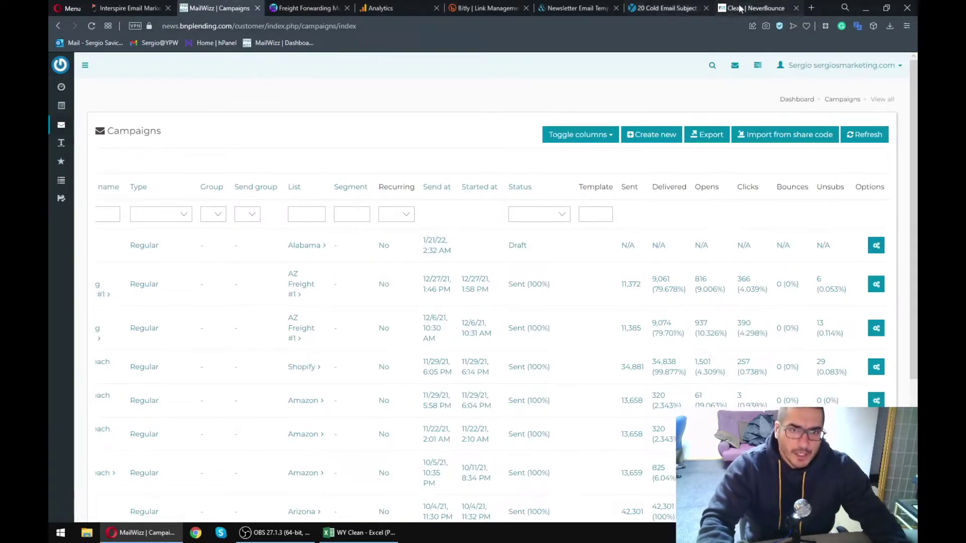
# - Recheck the Amazon card's analysis in NeverBounce, then close the NeverBounce tab
pyautogui.hotkey('ctrl', 'Tab')
pyautogui.moveTo(359, 203); pyautogui.dragTo(567, 270)
pyautogui.click(547, 273)
pyautogui.scroll(-4, 475, 253)
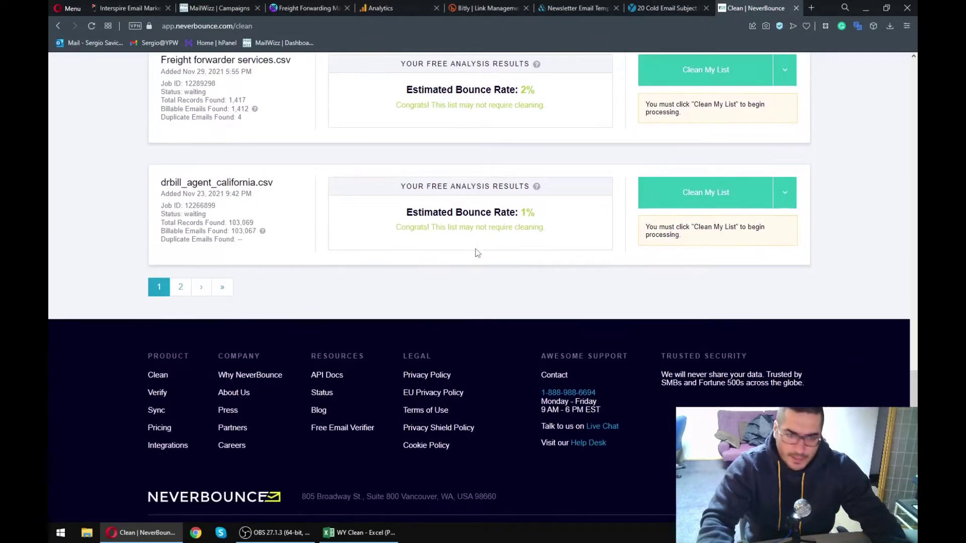
pyautogui.scroll(20, 472, 252)
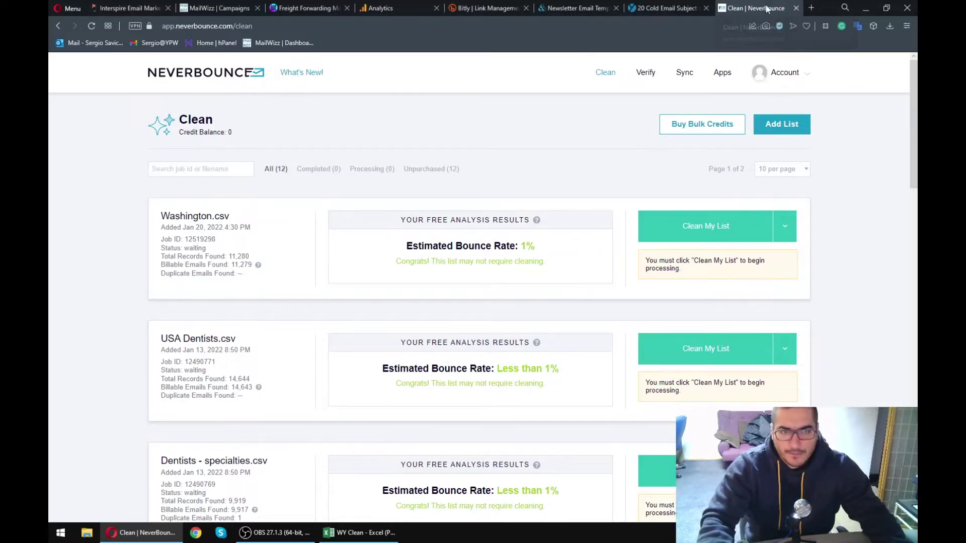
pyautogui.click(796, 8)
# - Go to MailWizz's Lists page from the sidebar Lists menu
pyautogui.click(231, 8)
pyautogui.moveTo(57, 108)
pyautogui.click(103, 126)
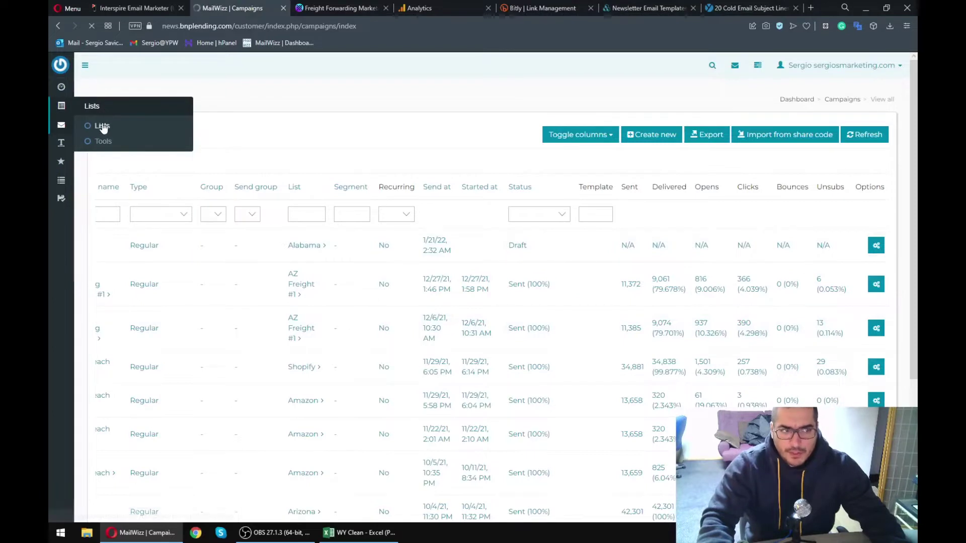
# - Start a new email list, enter its name and the description 'AZ business'
pyautogui.click(690, 135)
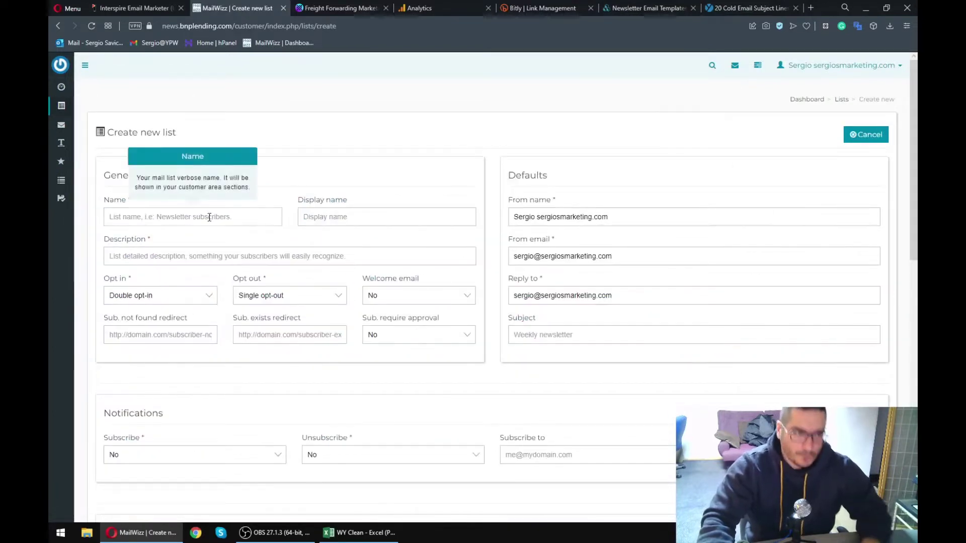
pyautogui.write('Sergio')
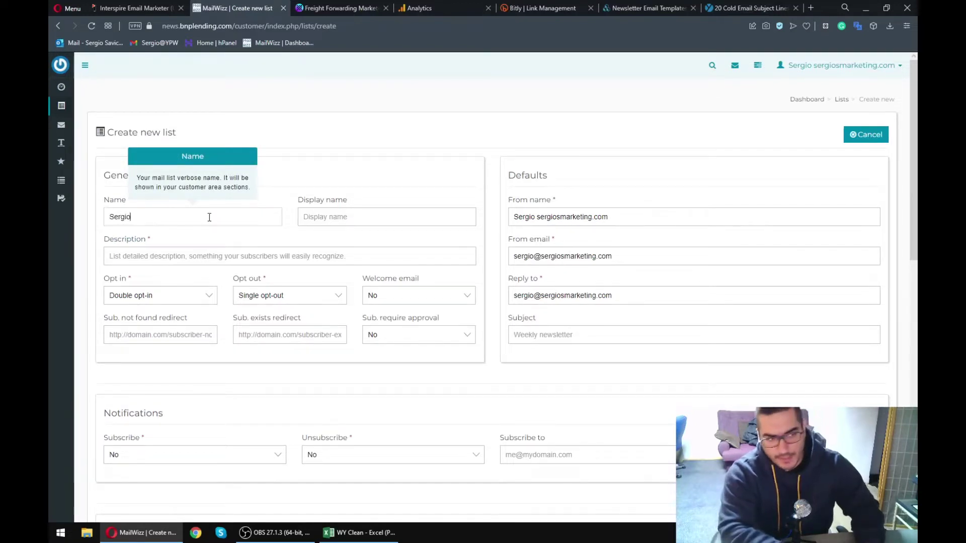
pyautogui.press('Tab')
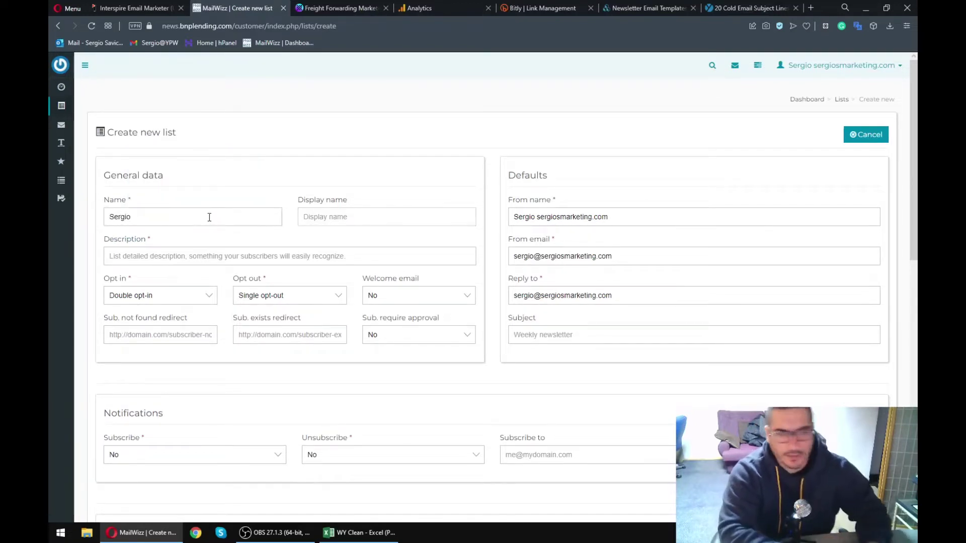
pyautogui.press('Tab')
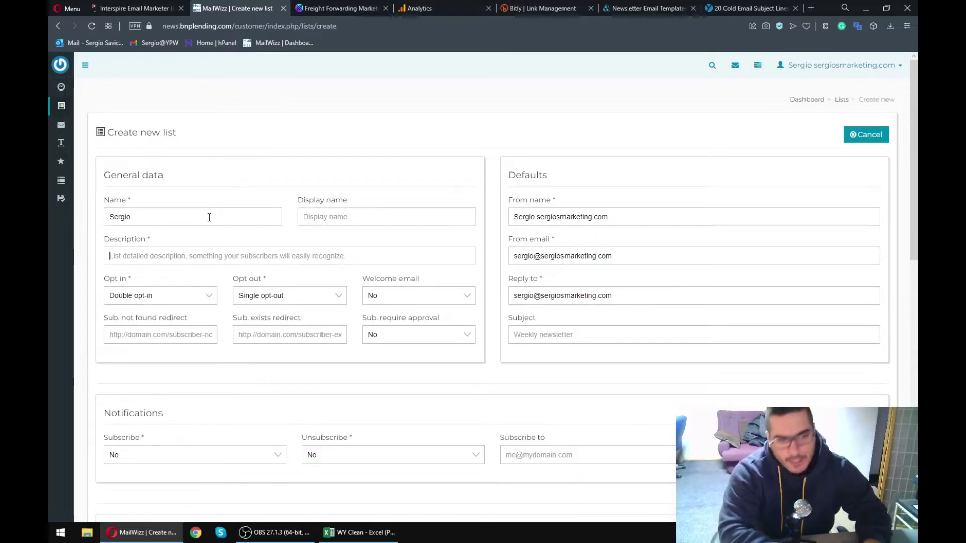
pyautogui.write('AZ')
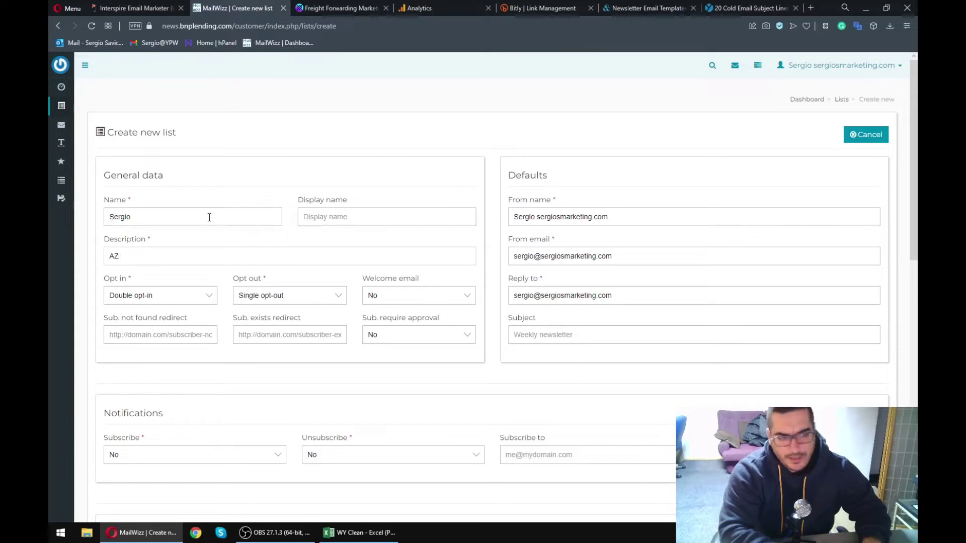
pyautogui.write(' business')
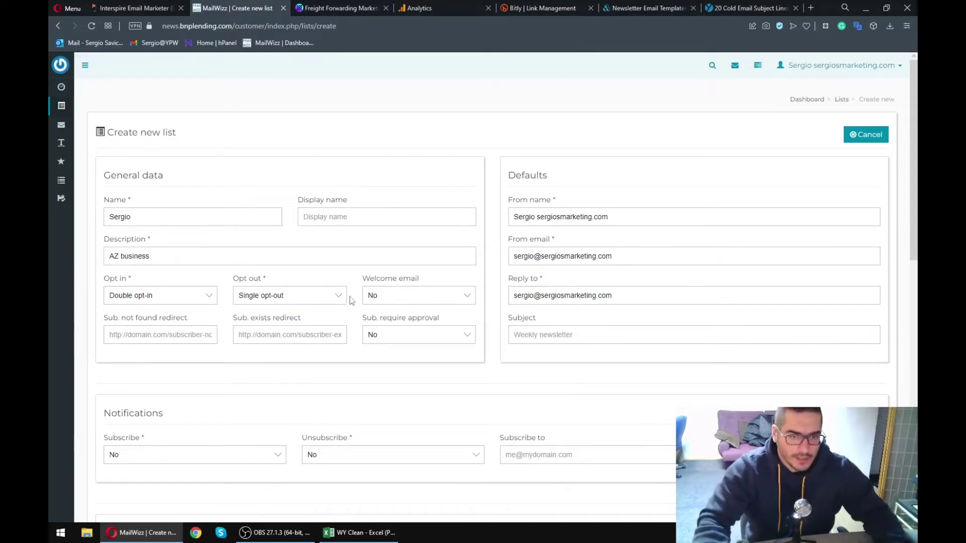
# - Delete the trailing domain so the From name is only the sender's first name
pyautogui.click(544, 202)
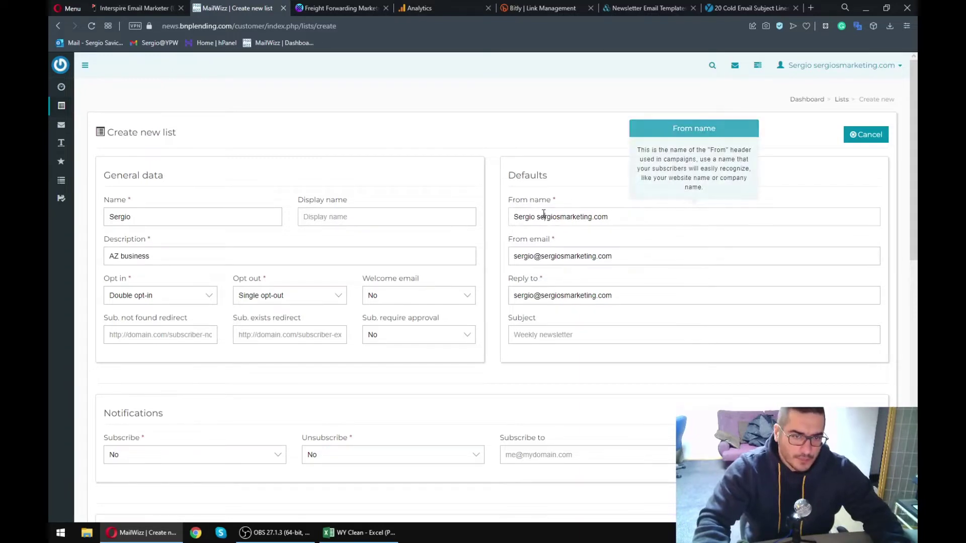
pyautogui.click(639, 217)
pyautogui.moveTo(639, 216); pyautogui.dragTo(537, 217)
pyautogui.press('BackSpace')
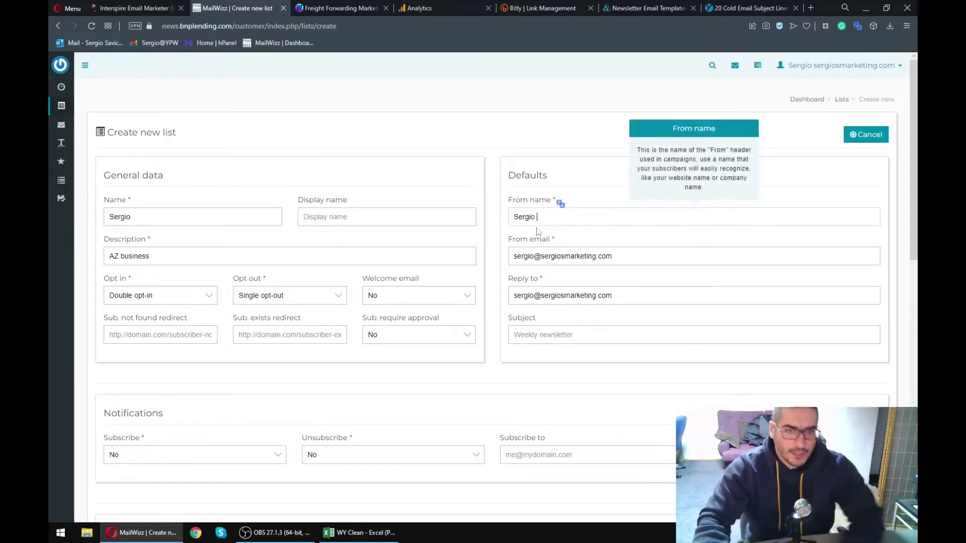
# - Review the From email and Reply to addresses, selecting their domains
pyautogui.click(556, 262)
pyautogui.moveTo(640, 260); pyautogui.dragTo(507, 263)
pyautogui.click(549, 261)
pyautogui.moveTo(615, 257); pyautogui.dragTo(544, 257)
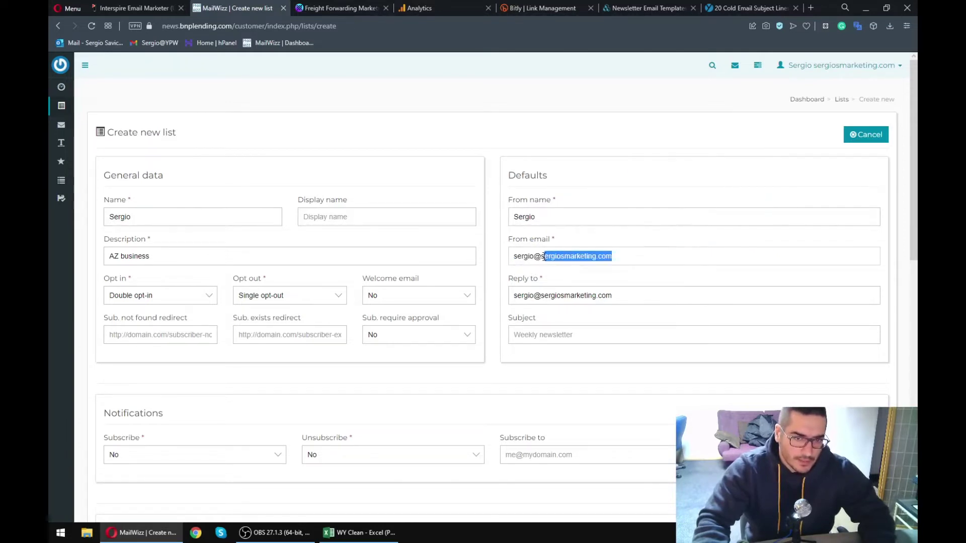
pyautogui.moveTo(615, 256); pyautogui.dragTo(540, 257)
pyautogui.click(551, 252)
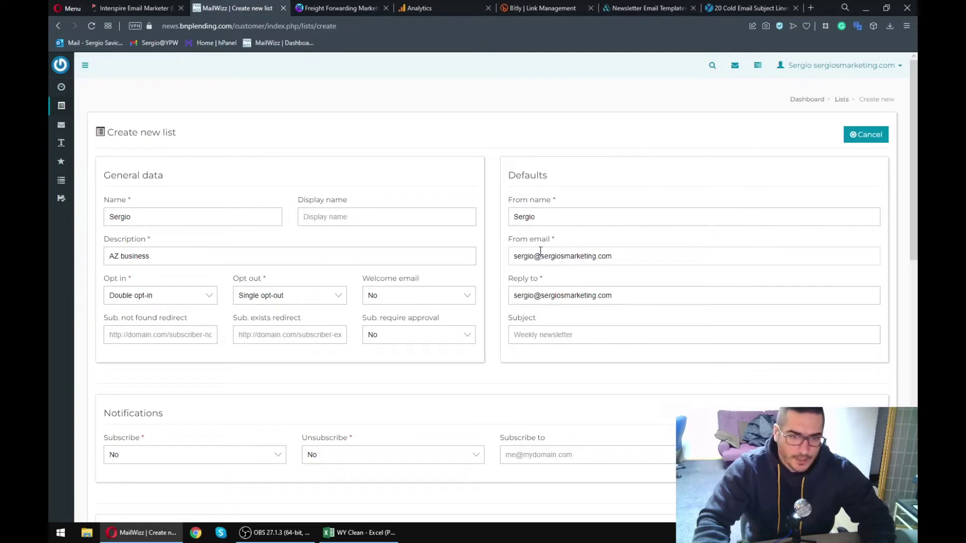
pyautogui.moveTo(542, 256); pyautogui.dragTo(585, 258)
pyautogui.click(610, 258)
pyautogui.doubleClick(544, 257)
pyautogui.click(612, 257)
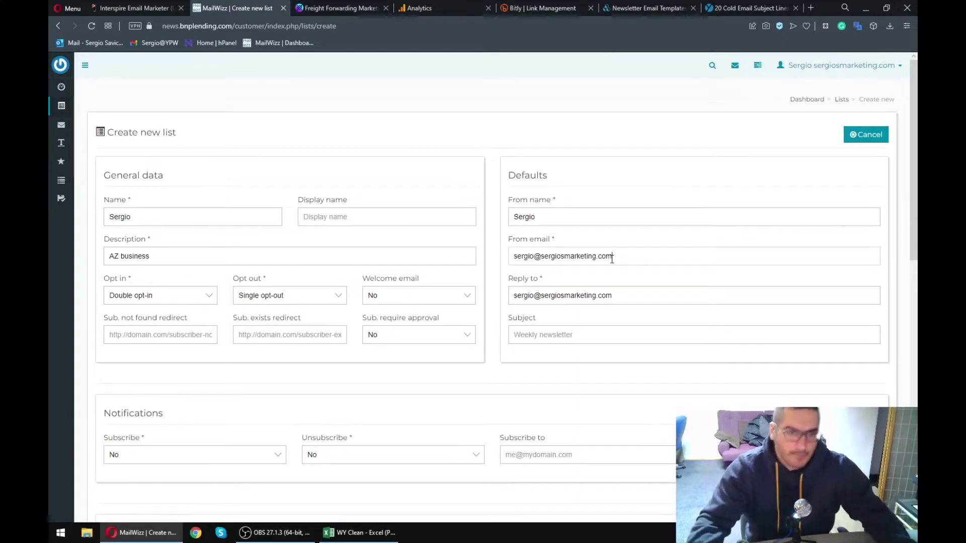
pyautogui.moveTo(615, 258); pyautogui.dragTo(614, 257)
pyautogui.click(570, 258)
pyautogui.click(615, 257)
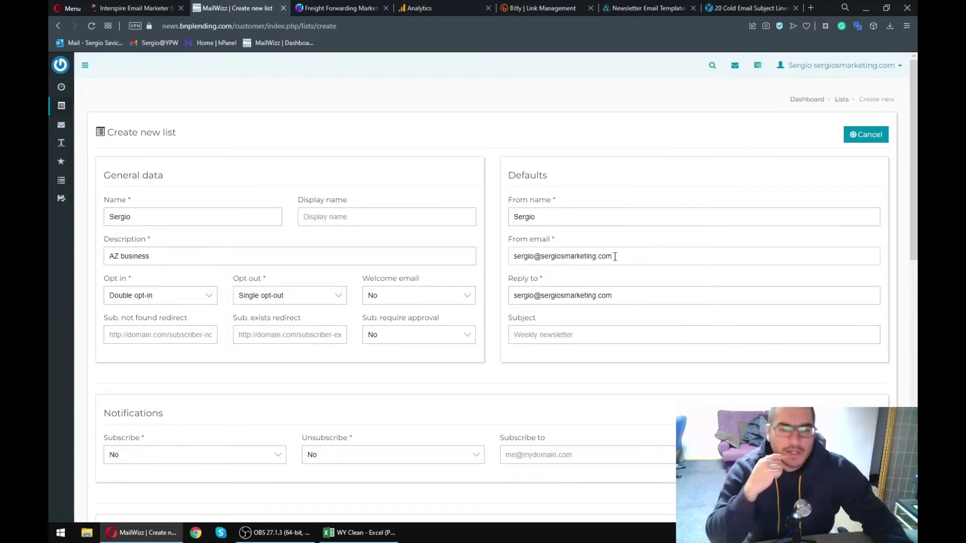
pyautogui.moveTo(659, 296); pyautogui.dragTo(529, 300)
pyautogui.click(514, 301)
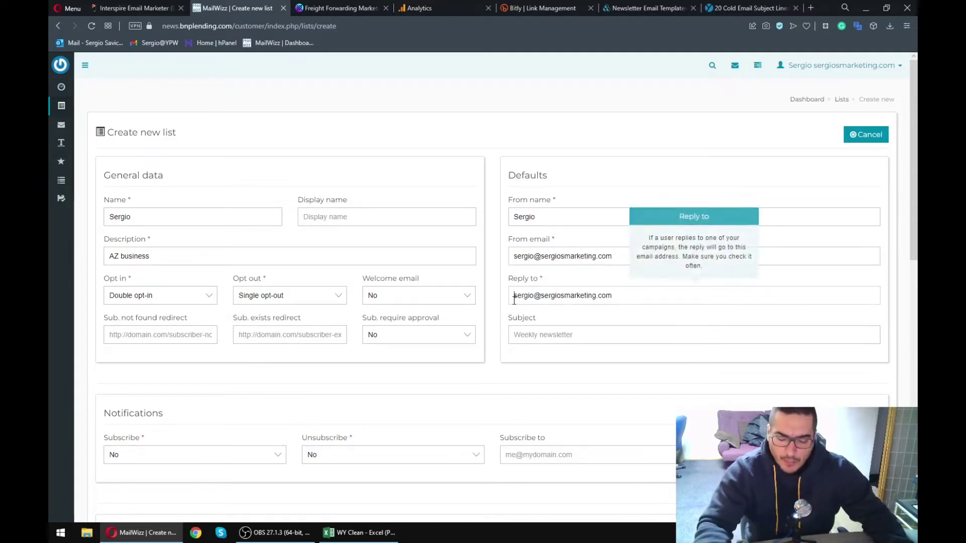
pyautogui.tripleClick(534, 299)
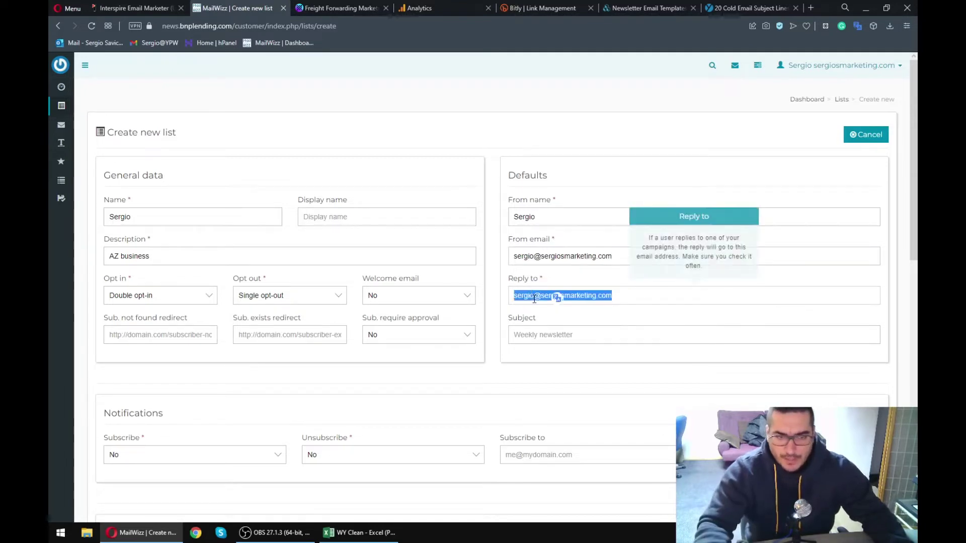
pyautogui.click(526, 299)
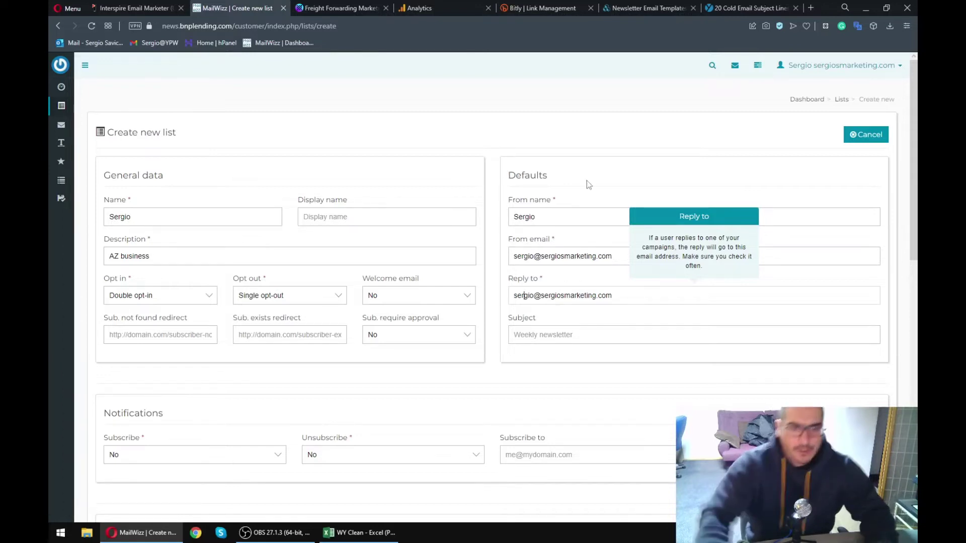
# - Re-examine the domain portions of the From email and Reply to addresses
pyautogui.moveTo(606, 256); pyautogui.dragTo(544, 257)
pyautogui.click(544, 256)
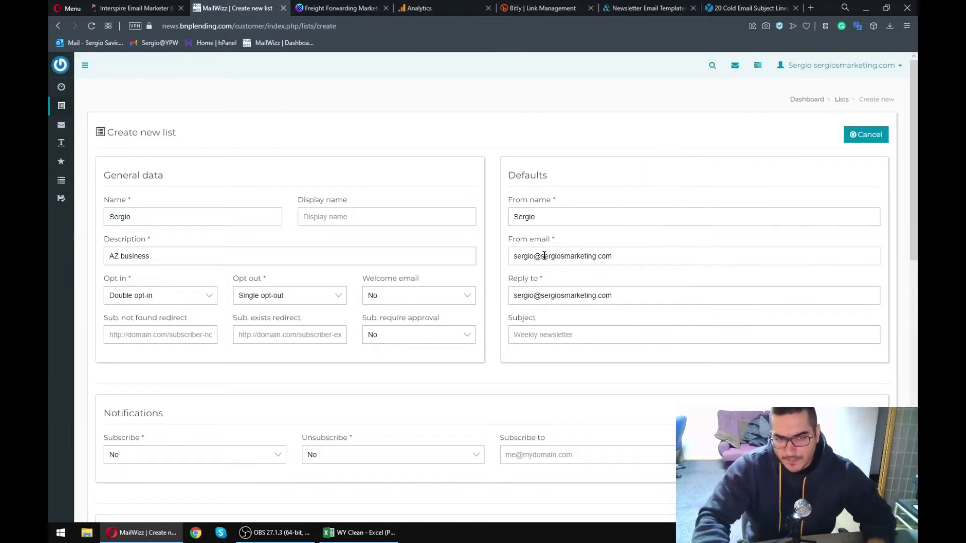
pyautogui.moveTo(612, 256); pyautogui.dragTo(531, 259)
pyautogui.click(541, 257)
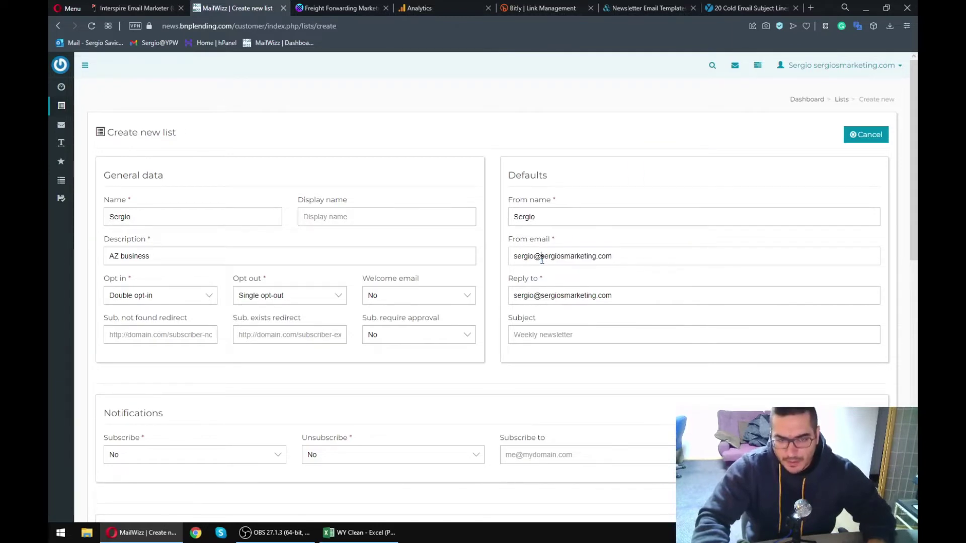
pyautogui.click(570, 296)
pyautogui.moveTo(614, 296); pyautogui.dragTo(542, 296)
pyautogui.click(542, 296)
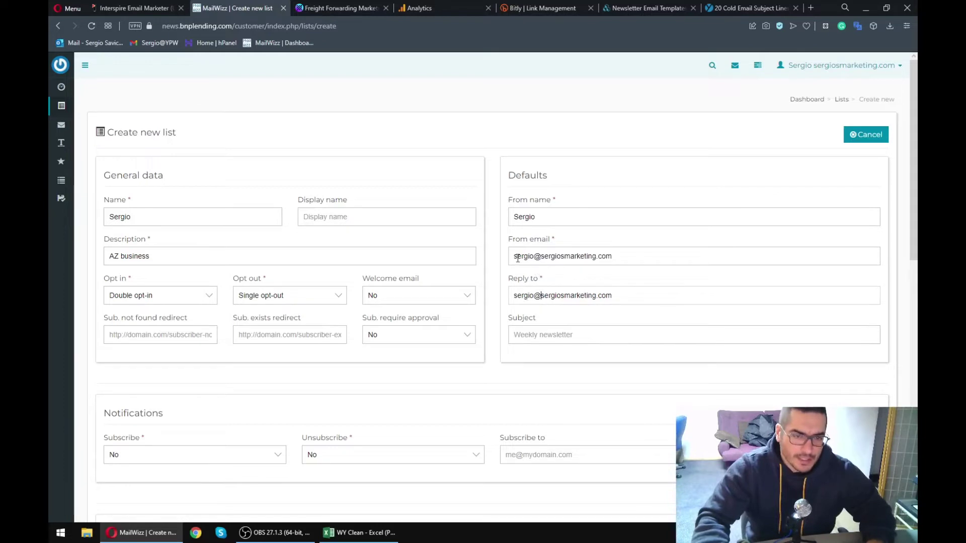
pyautogui.moveTo(514, 256); pyautogui.dragTo(617, 257)
pyautogui.click(618, 257)
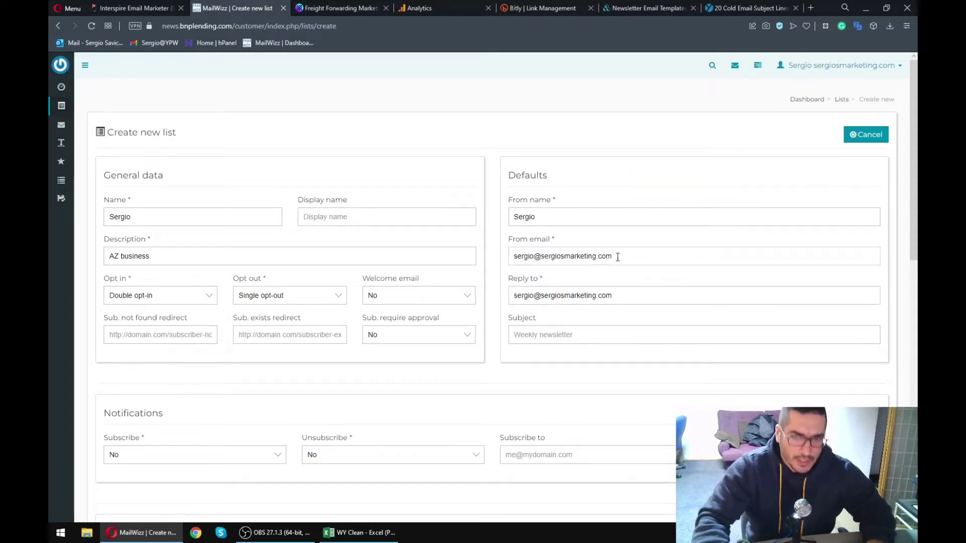
pyautogui.click(620, 295)
pyautogui.moveTo(576, 296); pyautogui.dragTo(528, 296)
pyautogui.click(574, 296)
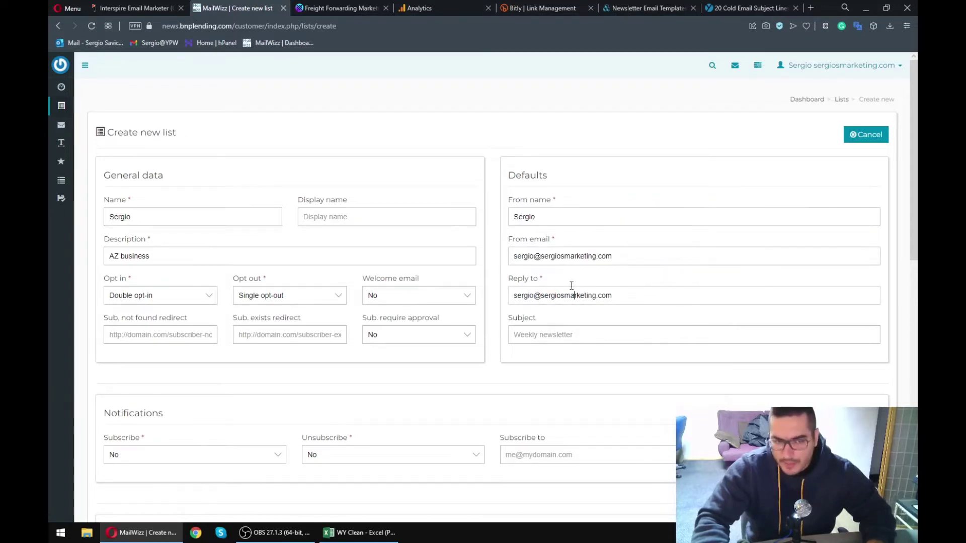
# - Select the full From email and Reply to addresses once more to confirm them
pyautogui.click(541, 258)
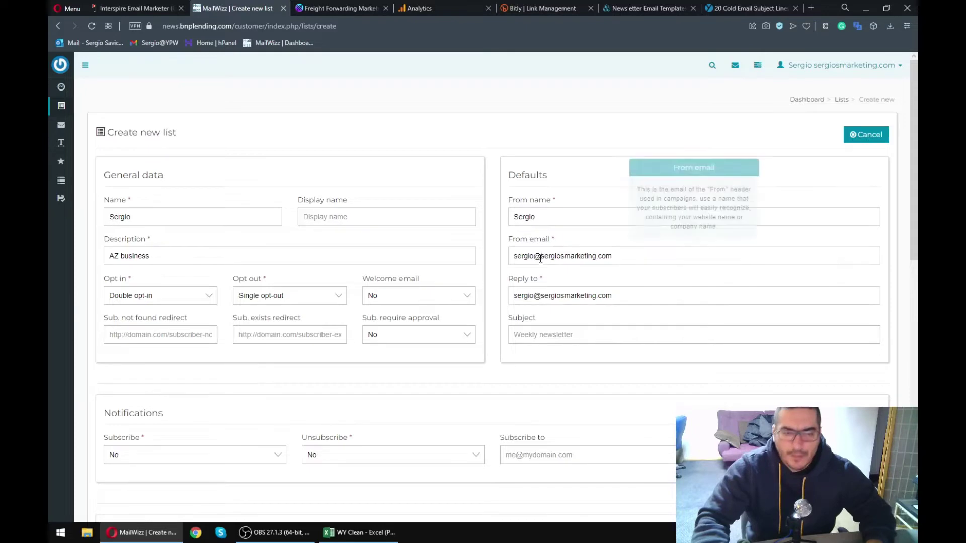
pyautogui.hotkey('ctrl', 'a')
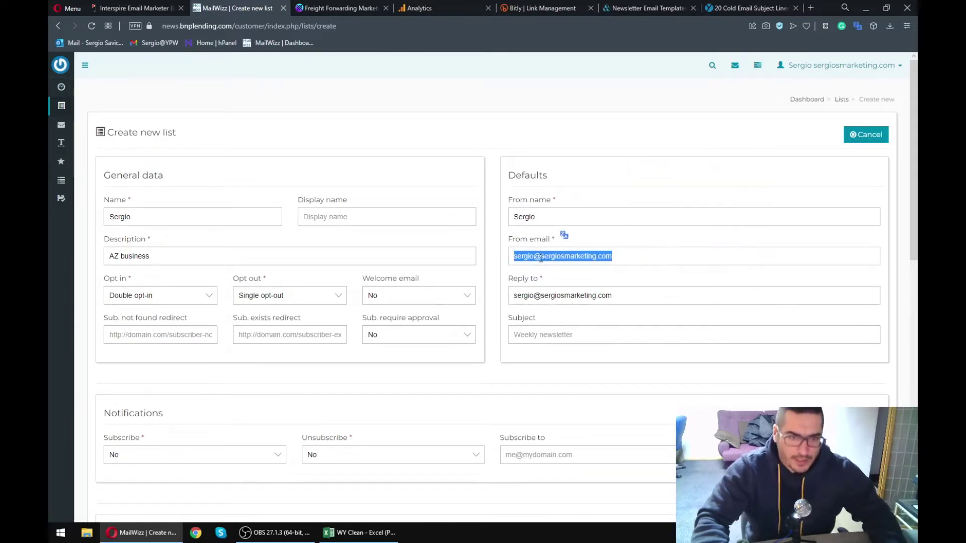
pyautogui.click(544, 257)
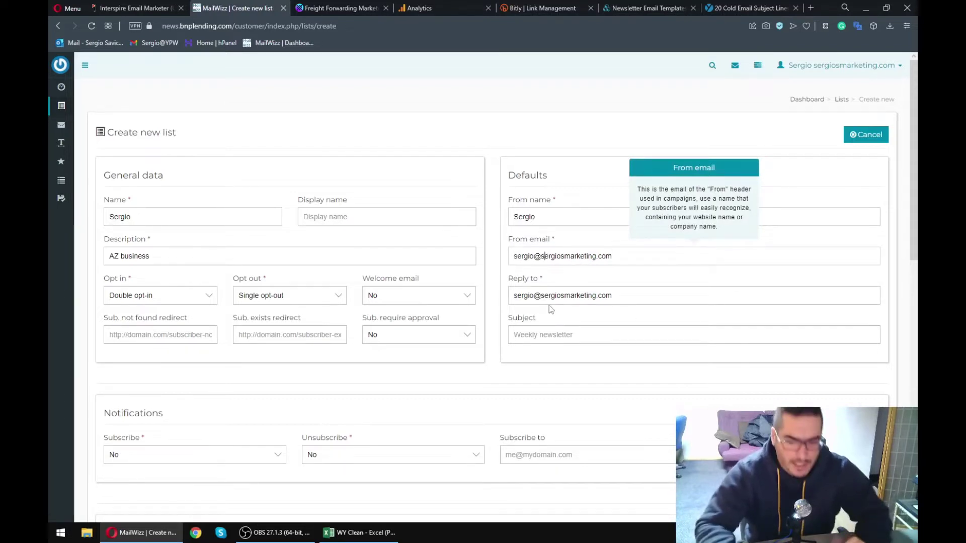
pyautogui.tripleClick(583, 257)
pyautogui.moveTo(584, 258); pyautogui.dragTo(513, 257)
pyautogui.click(544, 255)
pyautogui.tripleClick(548, 252)
pyautogui.click(547, 254)
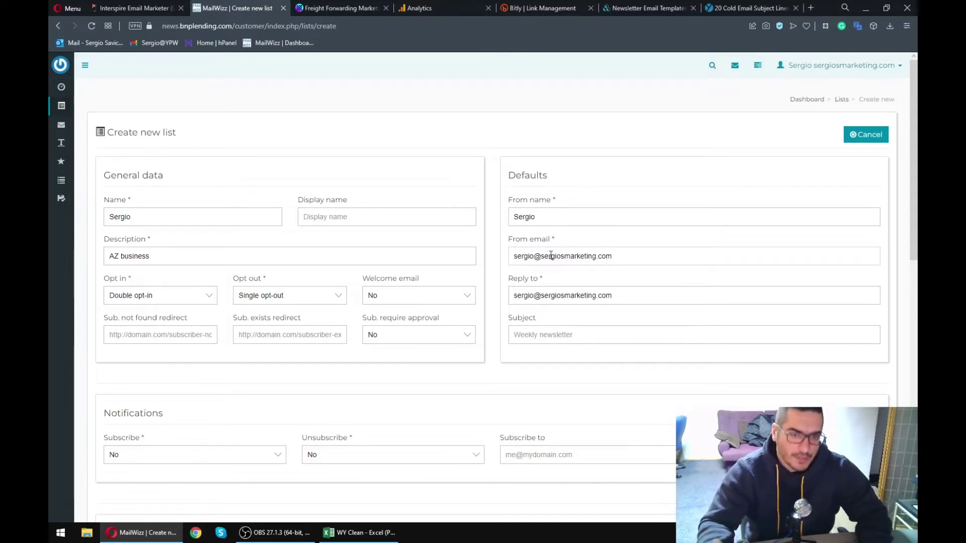
pyautogui.tripleClick(578, 294)
pyautogui.click(574, 297)
pyautogui.tripleClick(574, 296)
pyautogui.click(571, 295)
pyautogui.moveTo(555, 295); pyautogui.dragTo(587, 299)
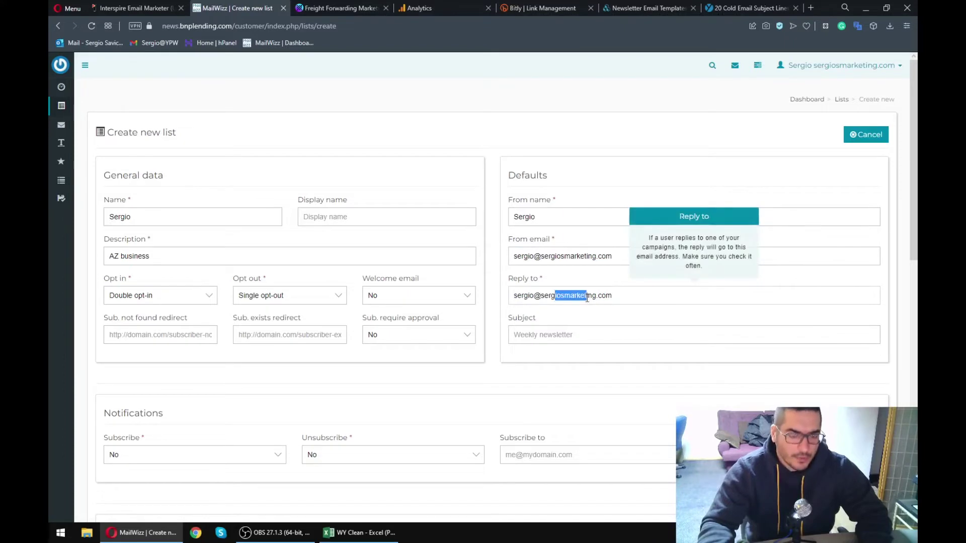
pyautogui.click(585, 297)
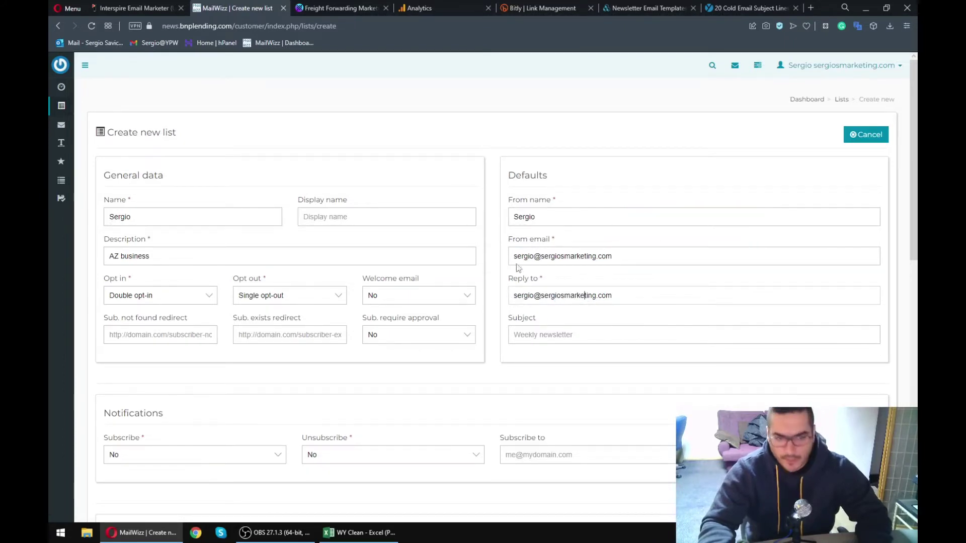
pyautogui.scroll(-2, 518, 268)
pyautogui.click(590, 235)
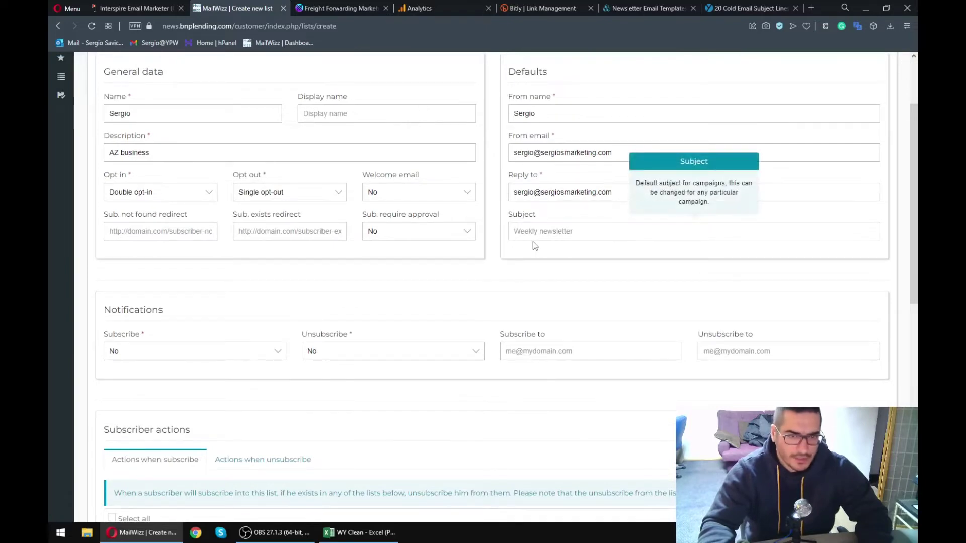
pyautogui.scroll(2, 553, 222)
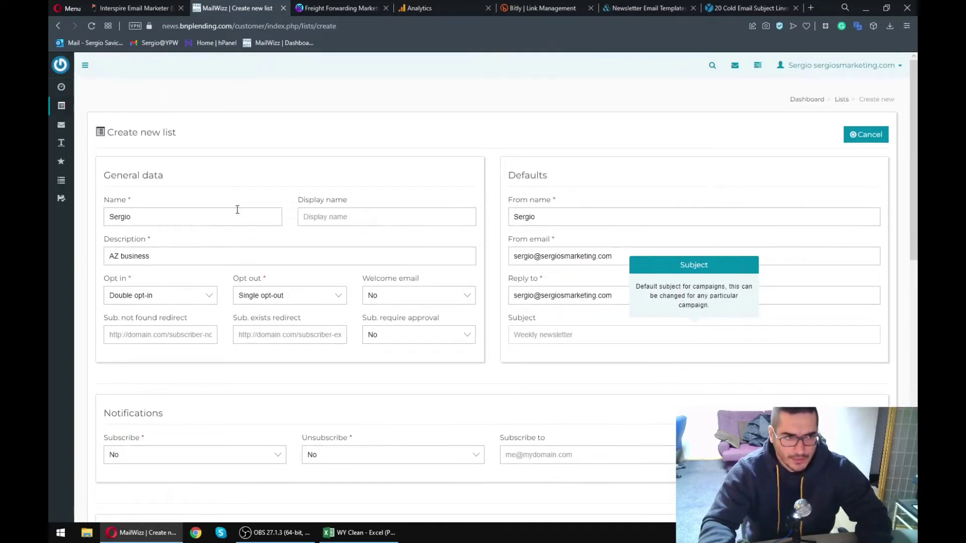
pyautogui.moveTo(66, 130)
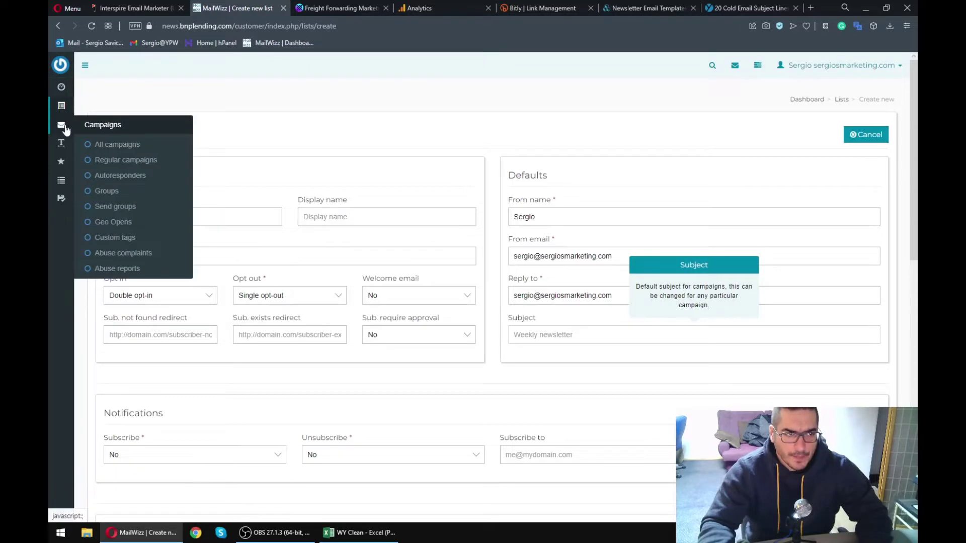
pyautogui.click(540, 156)
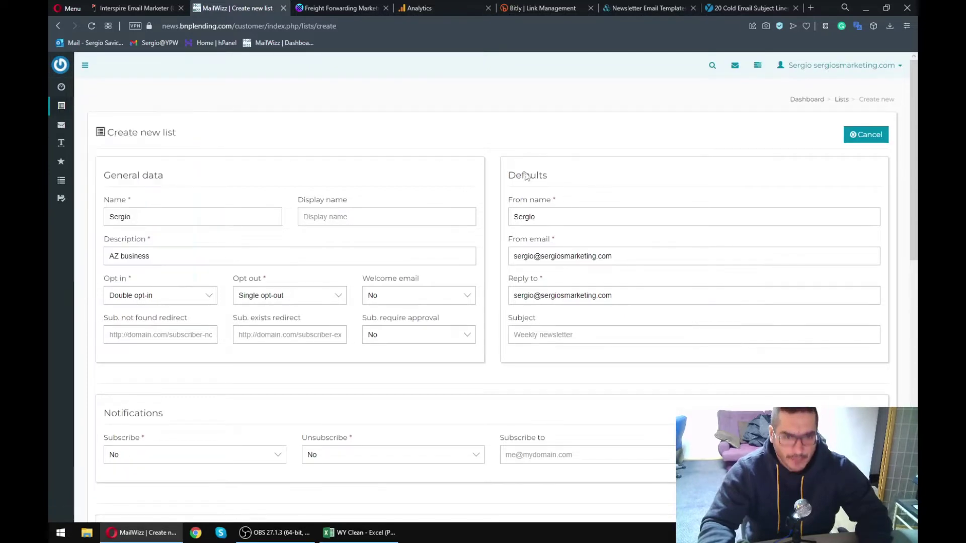
pyautogui.scroll(-5, 491, 228)
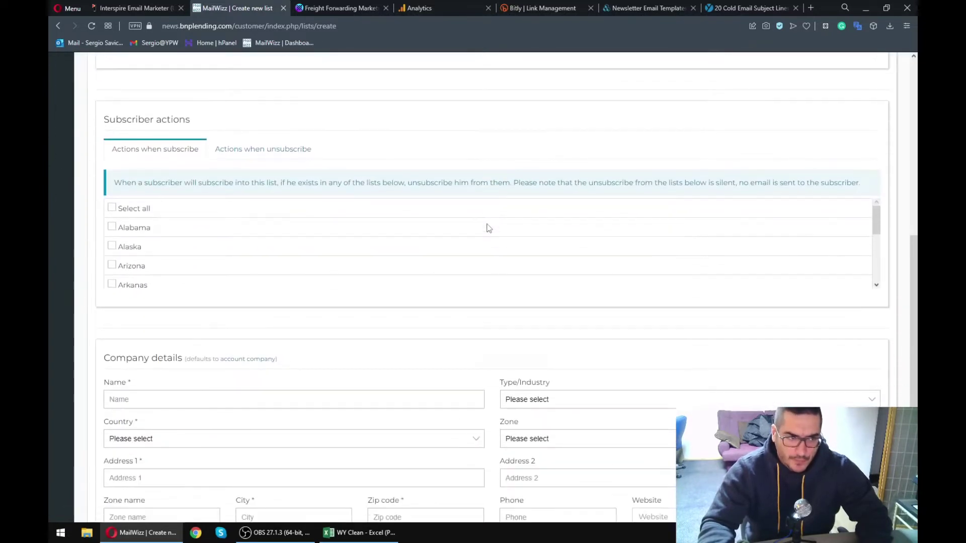
pyautogui.scroll(-2, 477, 226)
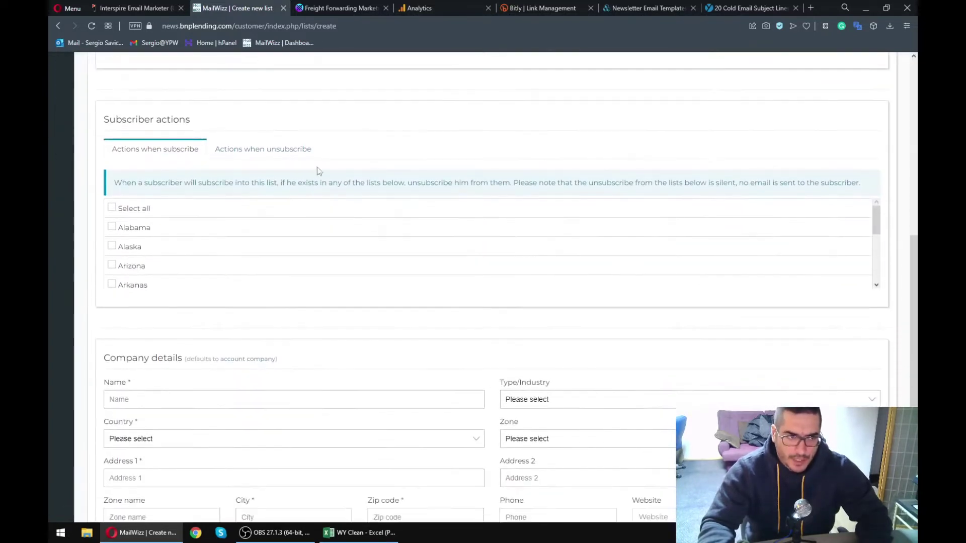
pyautogui.click(237, 151)
pyautogui.click(112, 219)
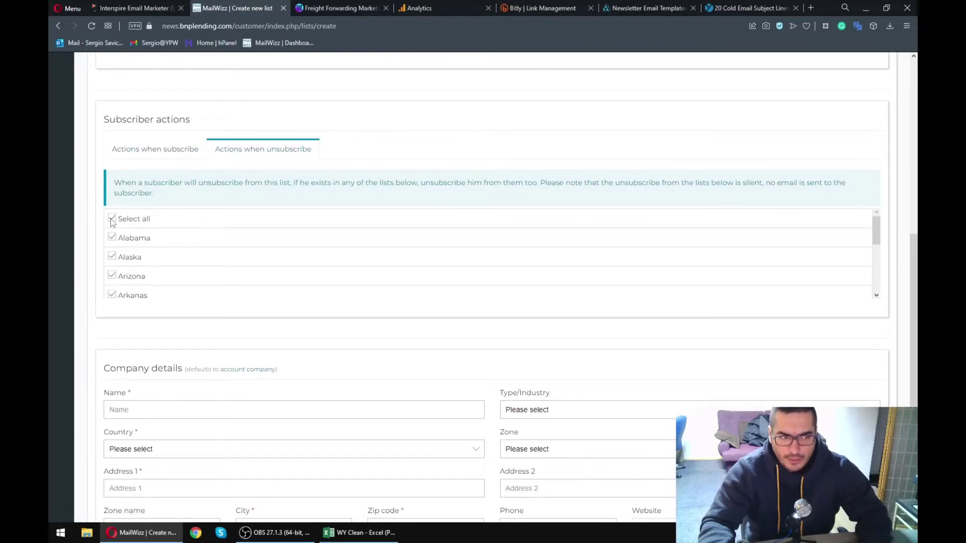
pyautogui.scroll(-15, 190, 245)
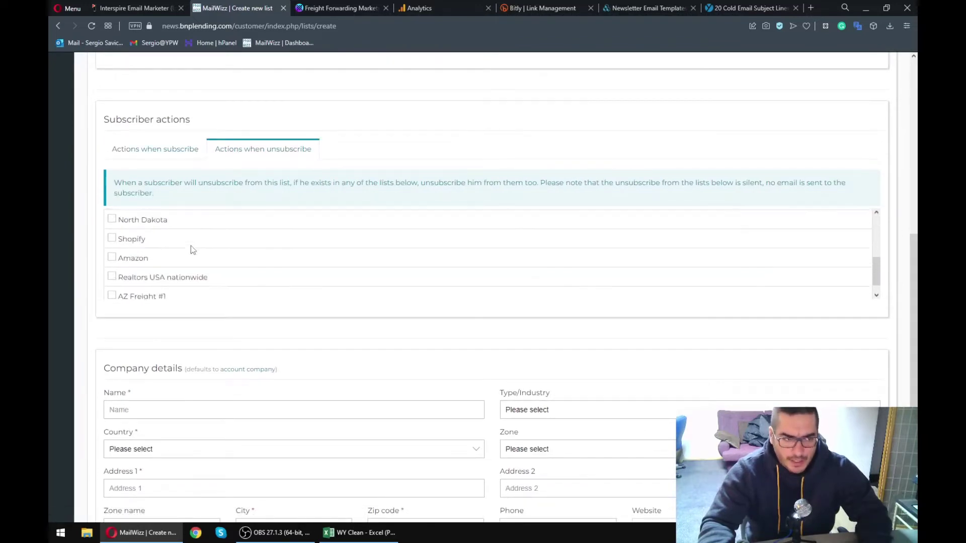
pyautogui.scroll(15, 190, 245)
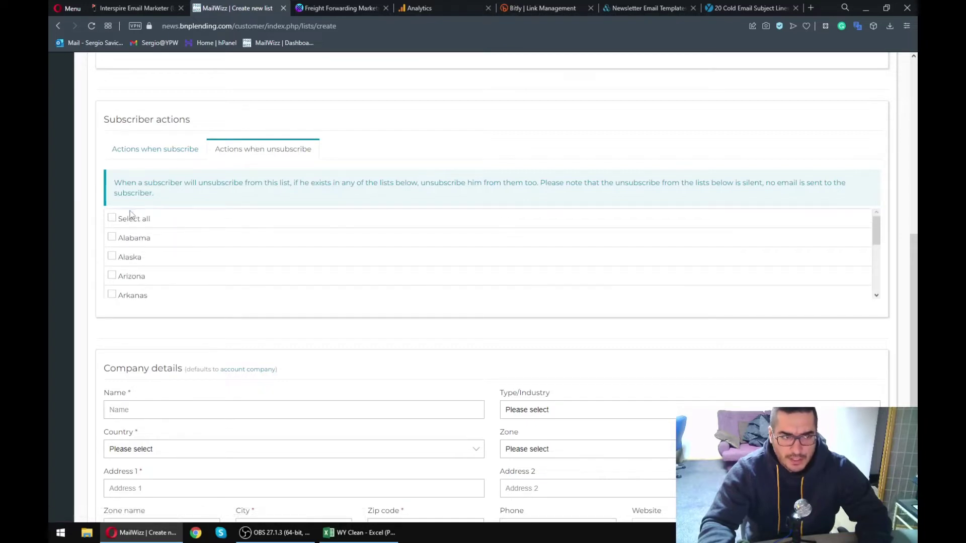
pyautogui.scroll(-15, 185, 250)
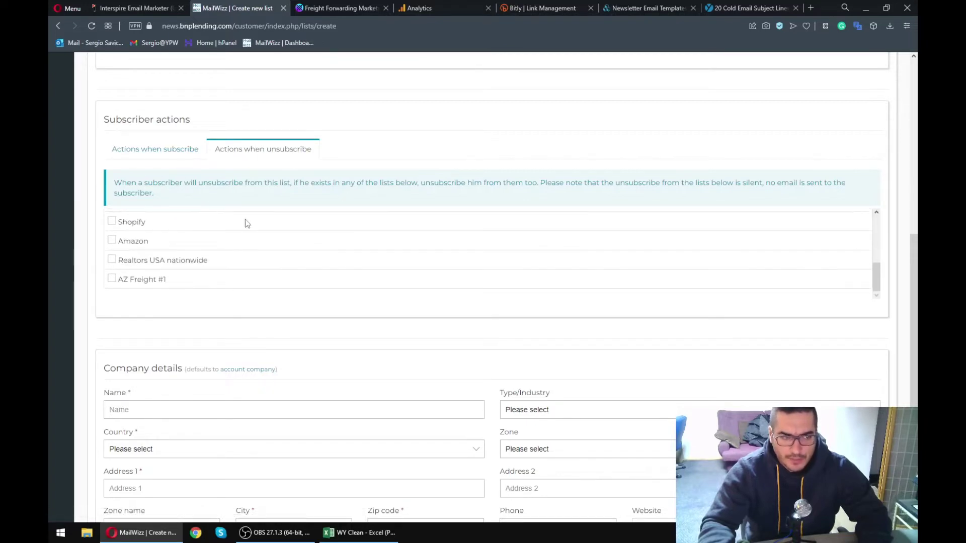
pyautogui.scroll(15, 246, 220)
pyautogui.scroll(-4, 221, 128)
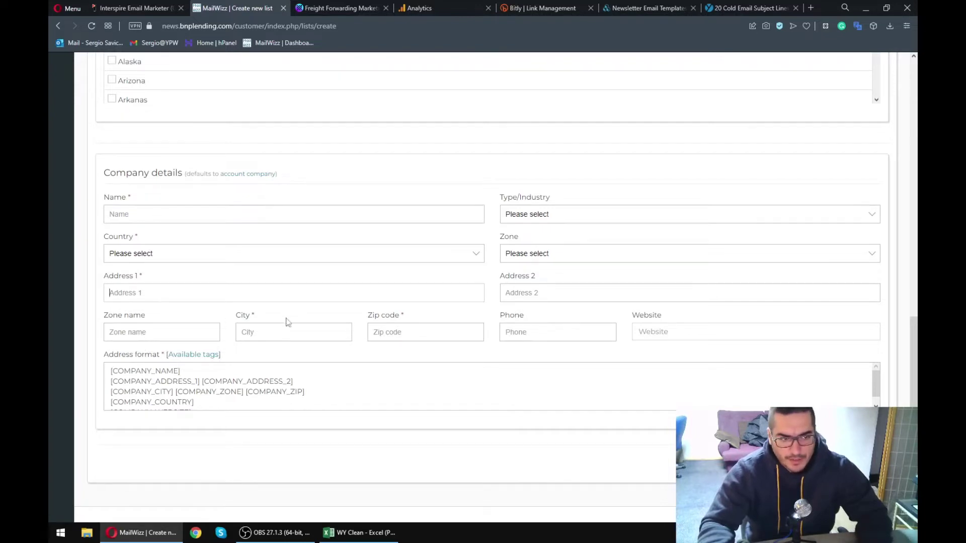
pyautogui.write('Test')
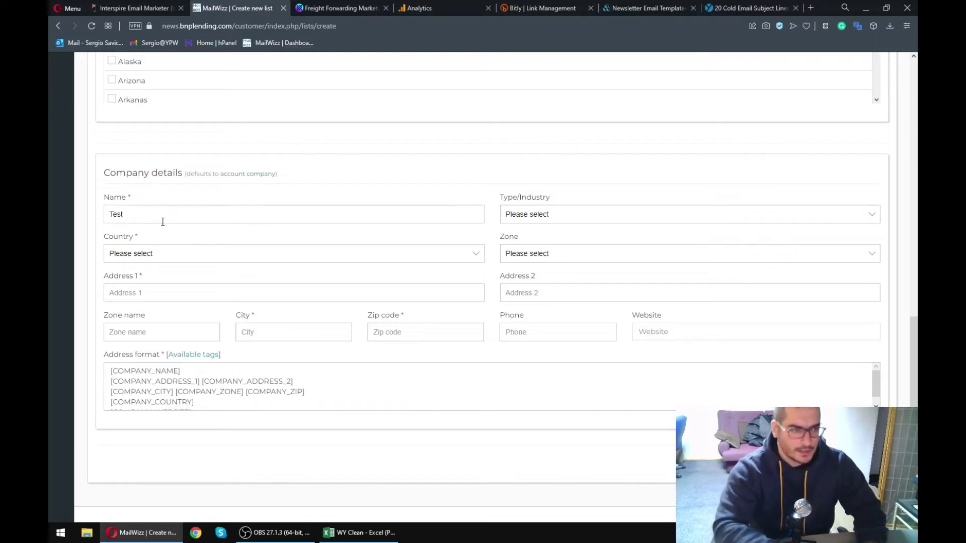
pyautogui.click(183, 252)
pyautogui.press('Escape')
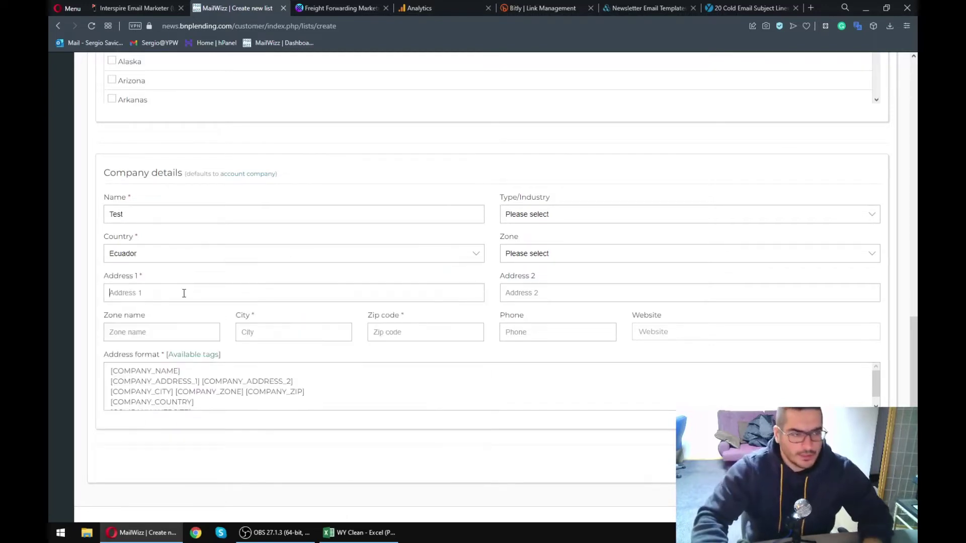
pyautogui.click(184, 294)
pyautogui.write('Test')
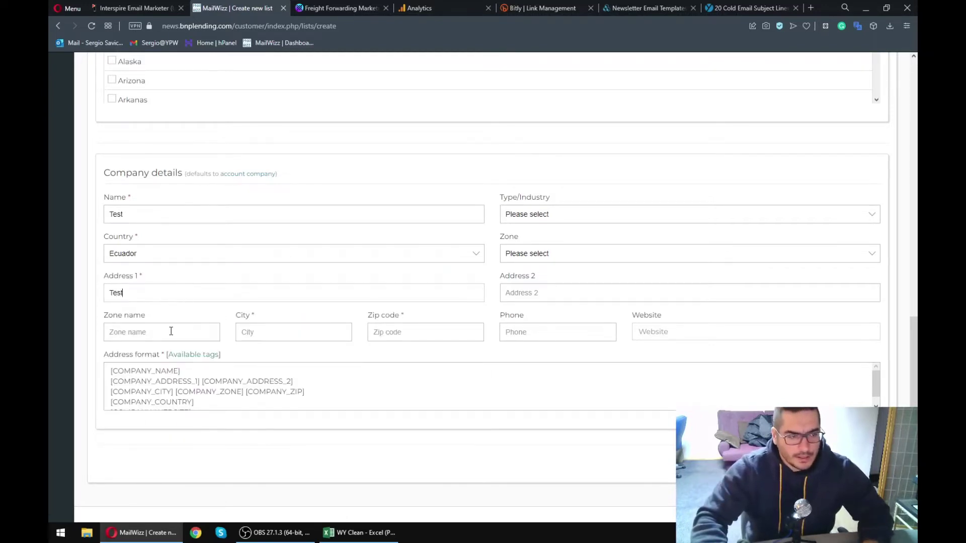
pyautogui.write('est')
pyautogui.click(436, 336)
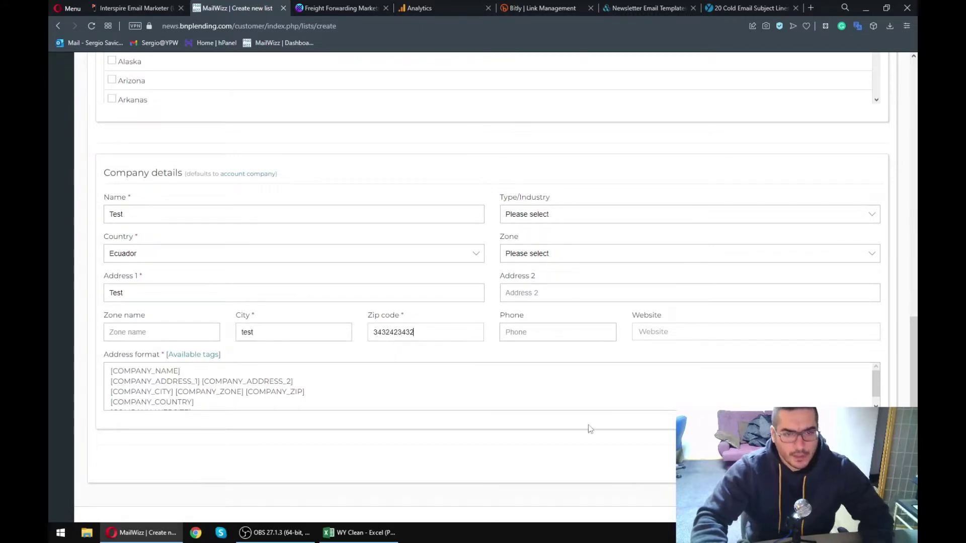
pyautogui.press('Return')
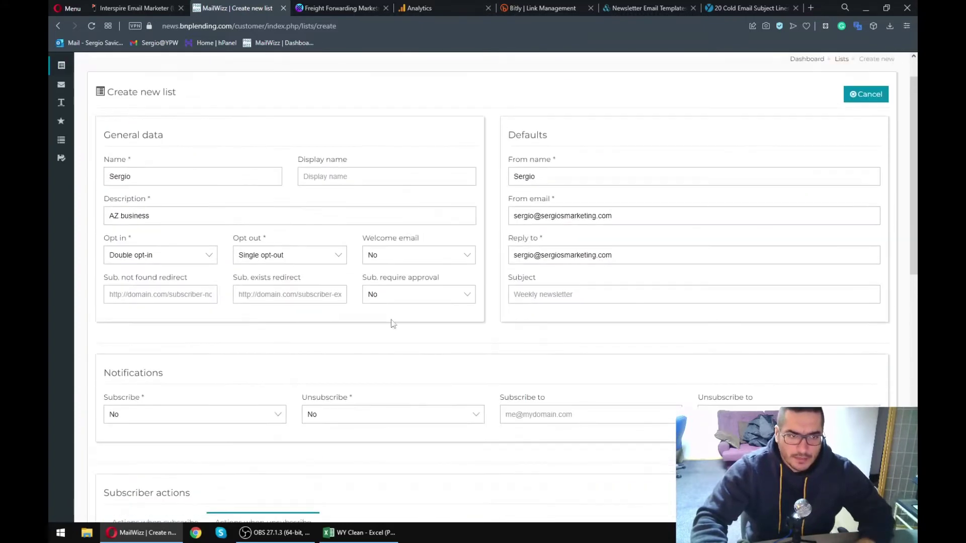
# - Replace the Reply to address domain with myemail.com and save the list
pyautogui.scroll(10, 533, 394)
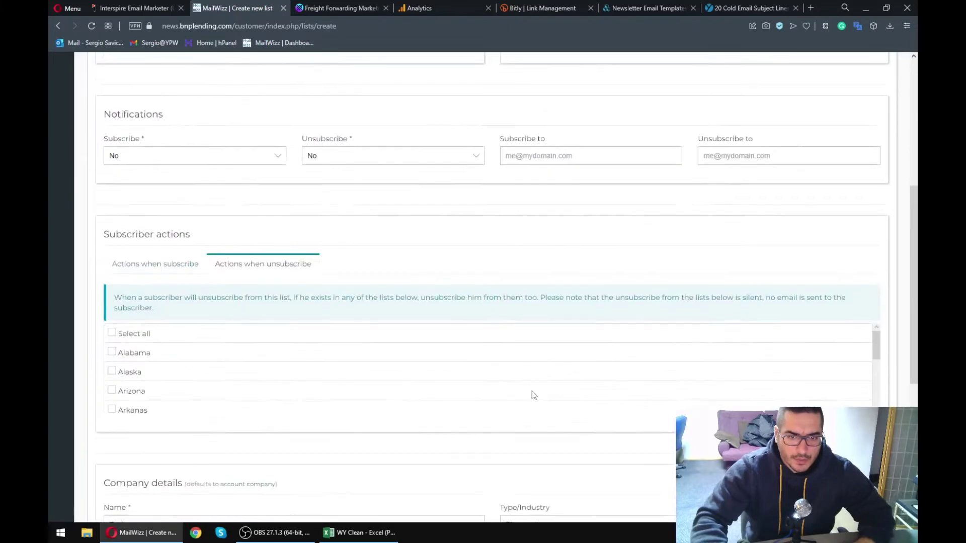
pyautogui.moveTo(614, 204); pyautogui.dragTo(538, 225)
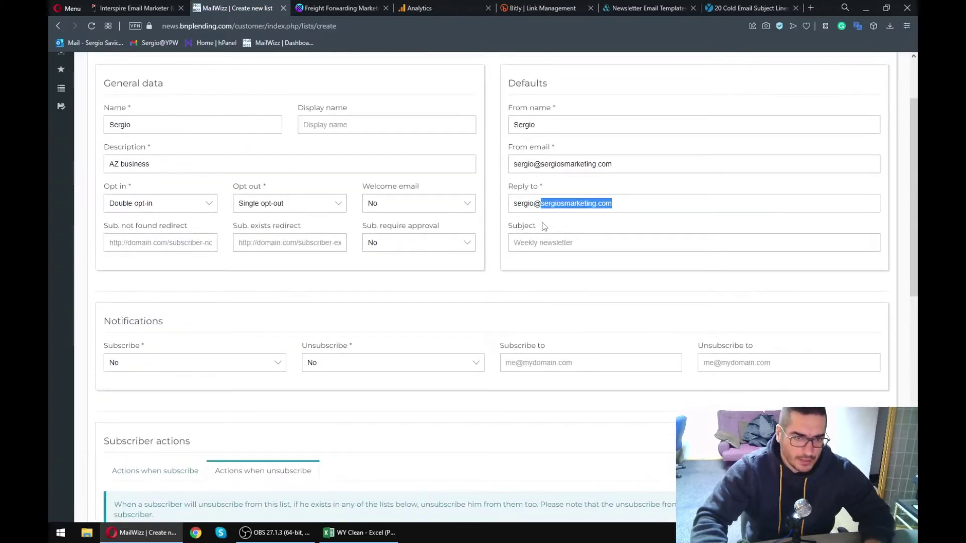
pyautogui.write('myemail.com')
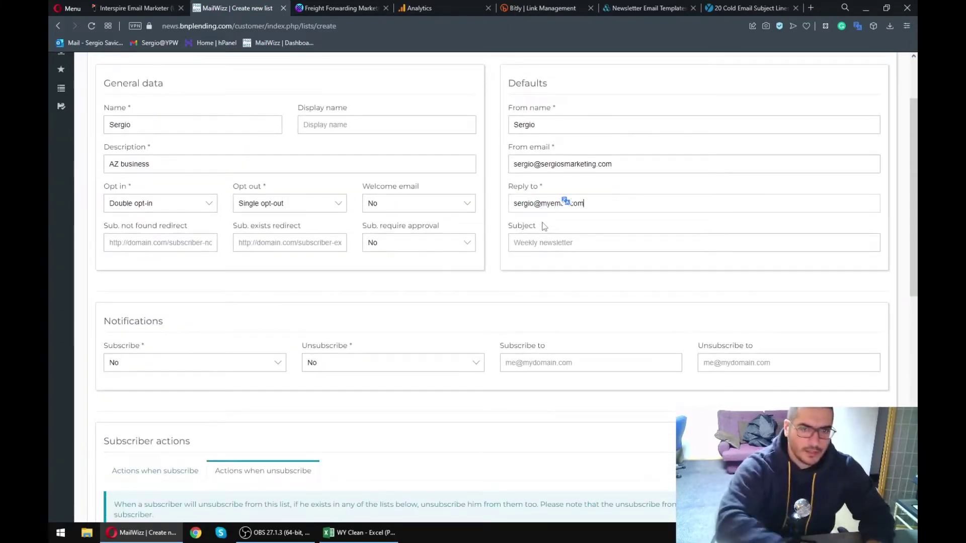
pyautogui.scroll(-10, 544, 226)
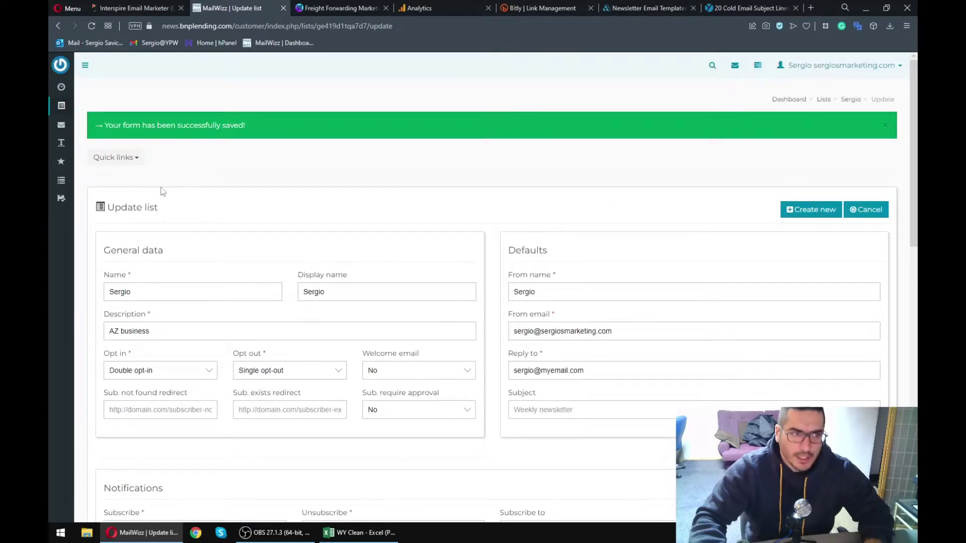
# - Glance at the list's Quick links, then review the new list's row with 0 subscribers
pyautogui.click(134, 159)
pyautogui.click(580, 272)
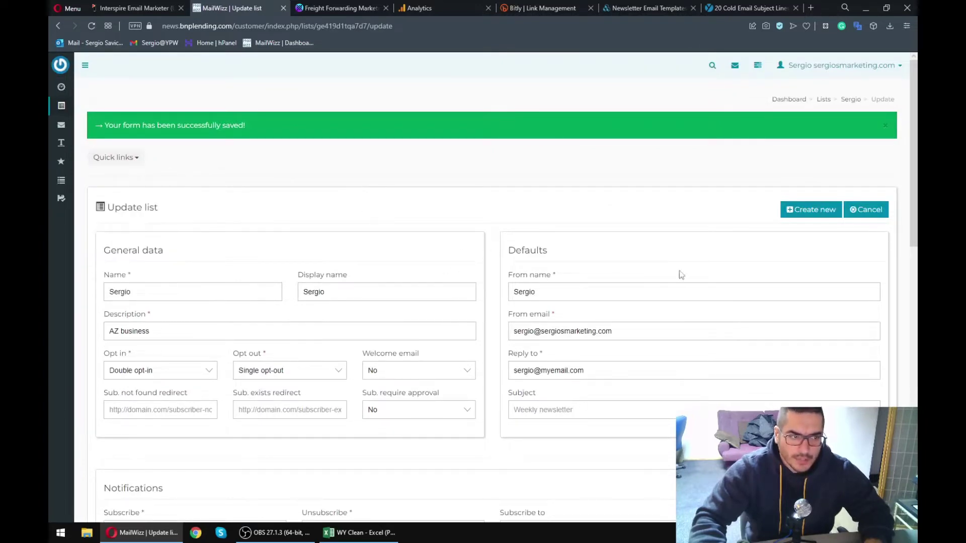
pyautogui.scroll(-15, 224, 297)
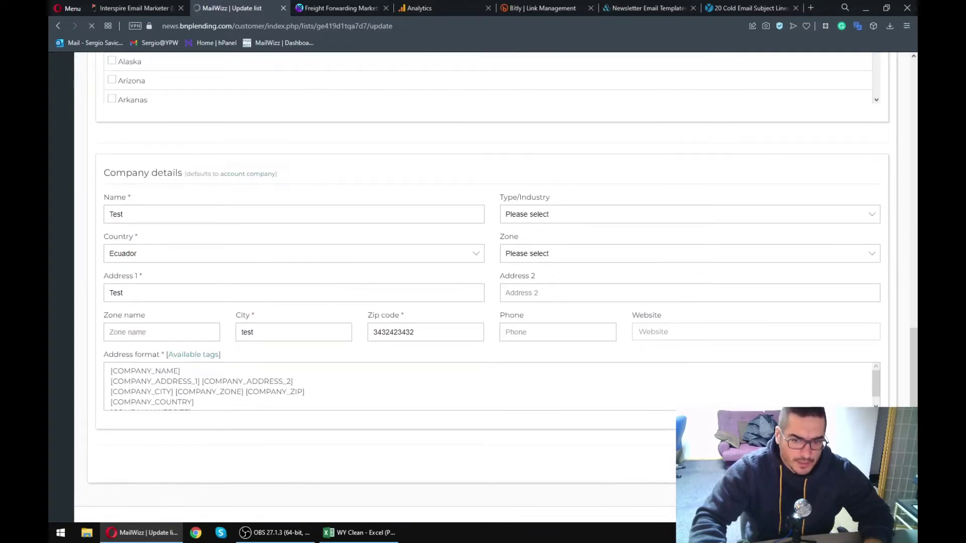
pyautogui.moveTo(104, 279); pyautogui.dragTo(825, 283)
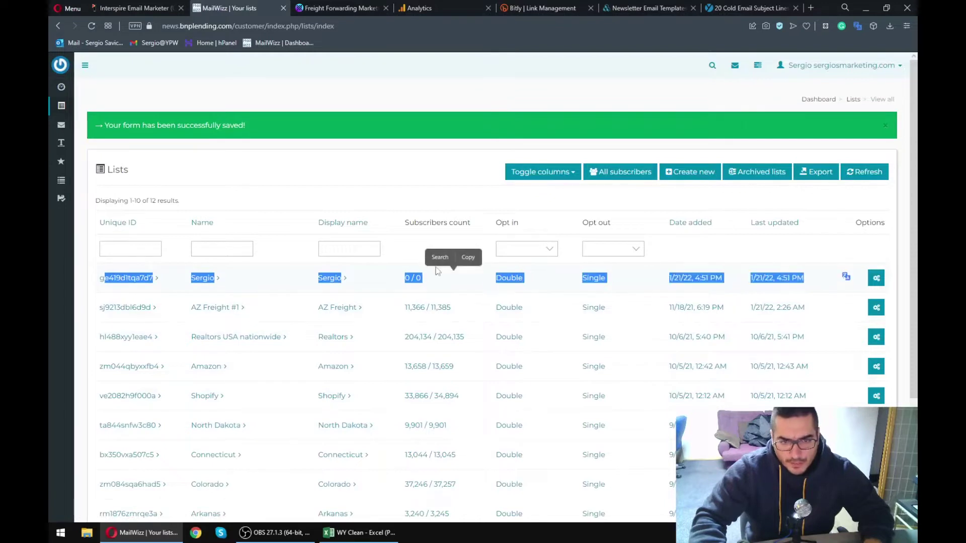
# - Open the new list's Import subscribers page from its row's Options actions
pyautogui.click(484, 280)
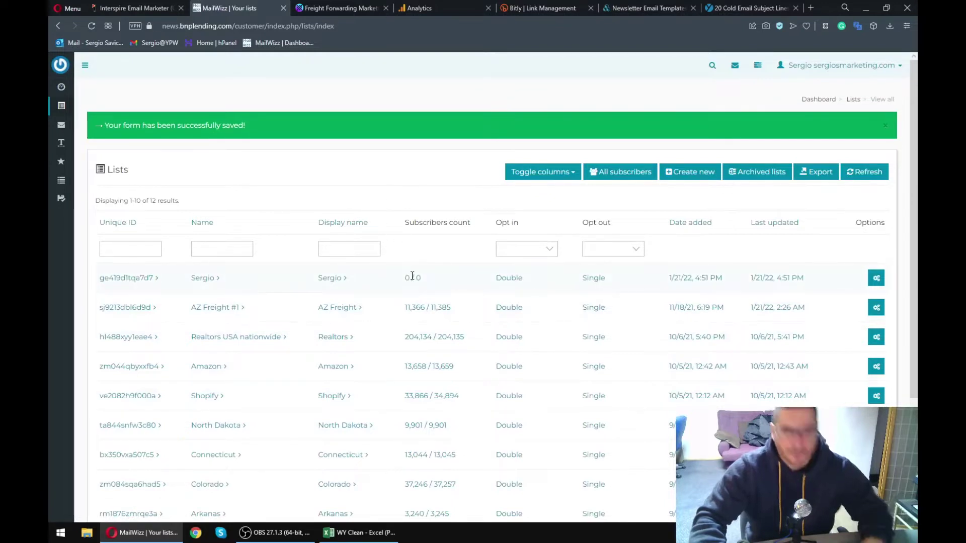
pyautogui.click(878, 280)
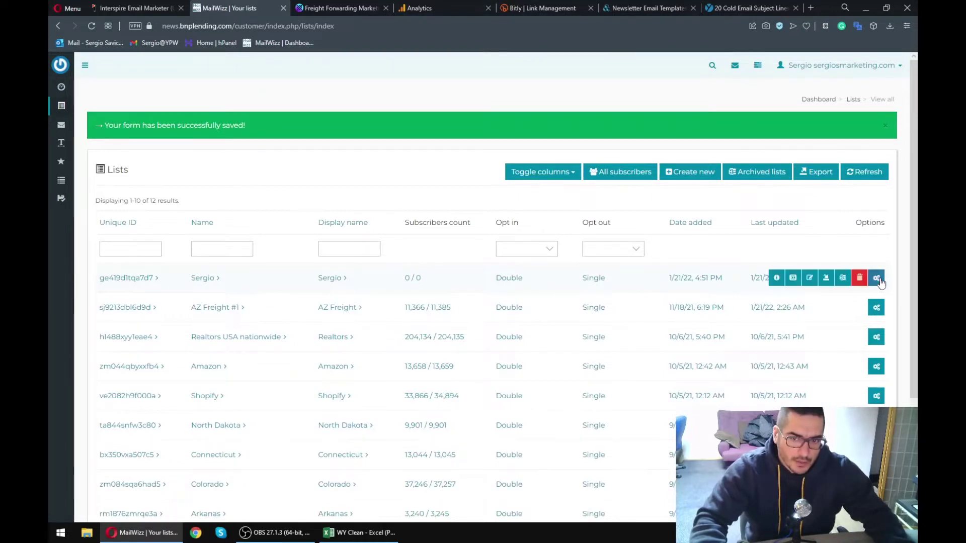
pyautogui.click(826, 279)
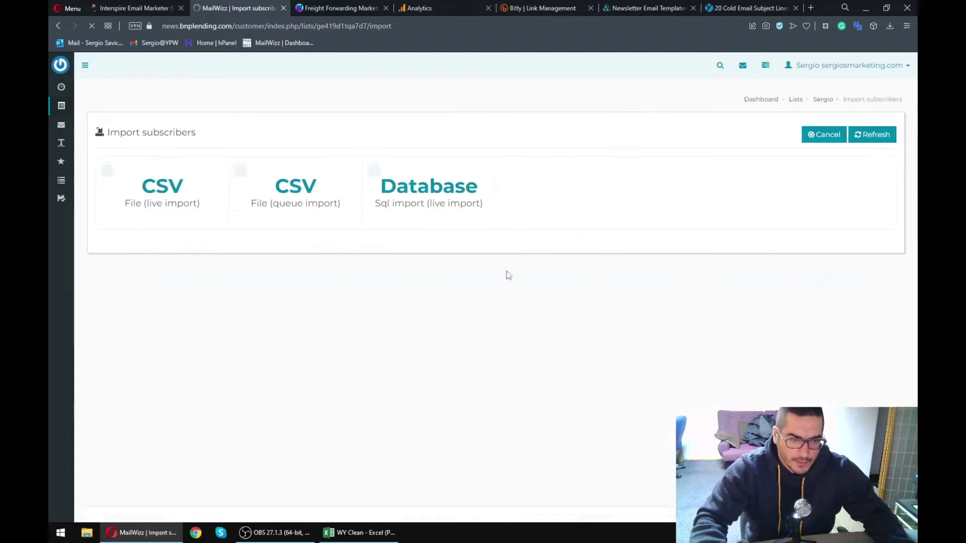
# - Upload WY Clean.csv from the Desktop as a CSV live import into the new list
pyautogui.click(154, 190)
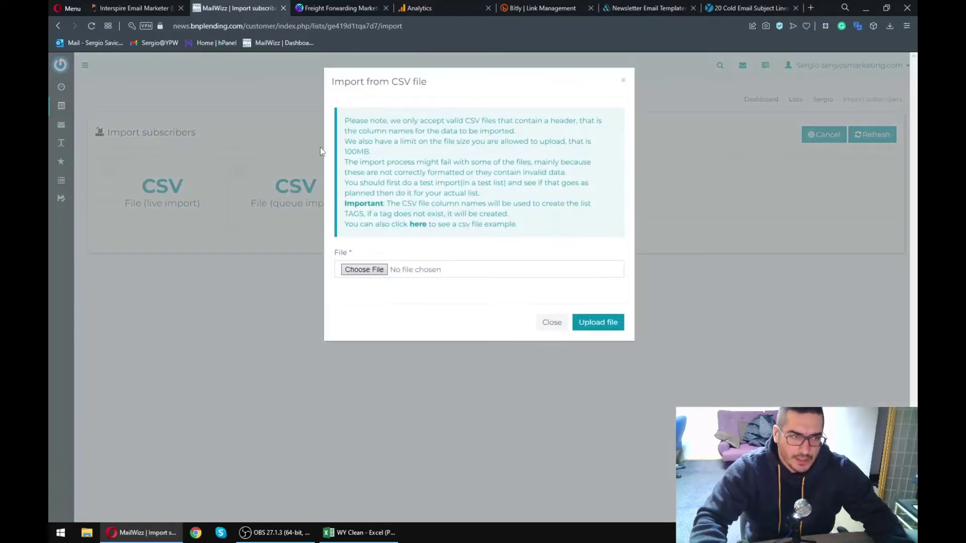
pyautogui.click(382, 271)
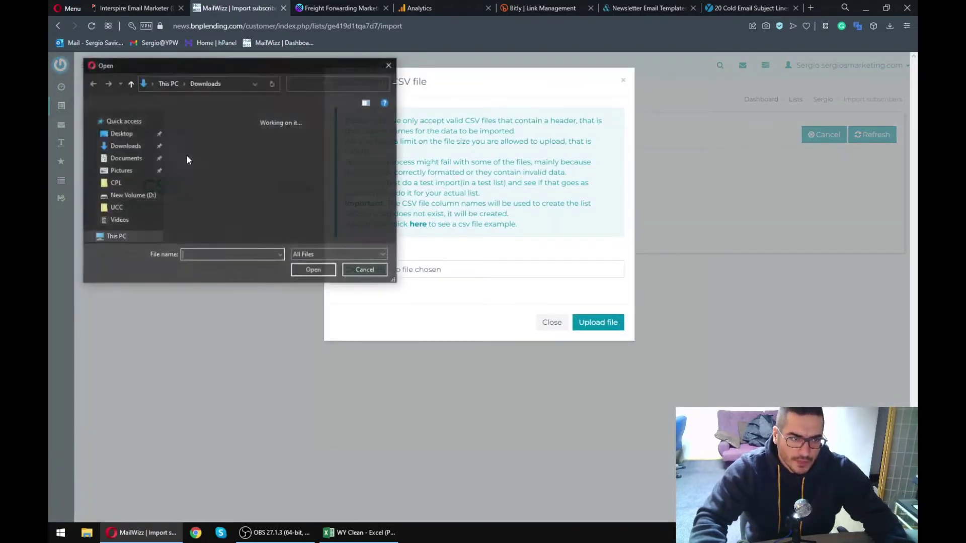
pyautogui.click(118, 146)
pyautogui.moveTo(390, 142); pyautogui.dragTo(402, 223)
pyautogui.doubleClick(207, 222)
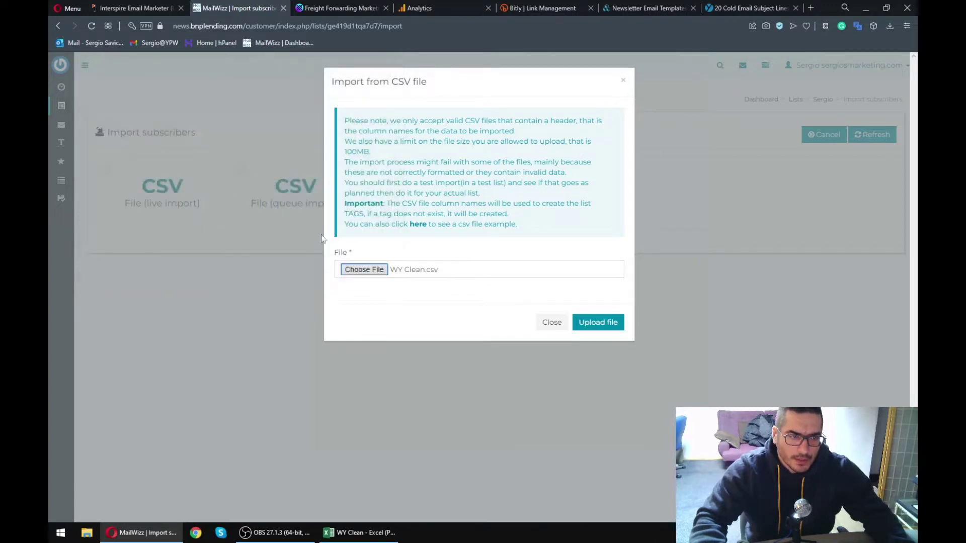
pyautogui.click(615, 326)
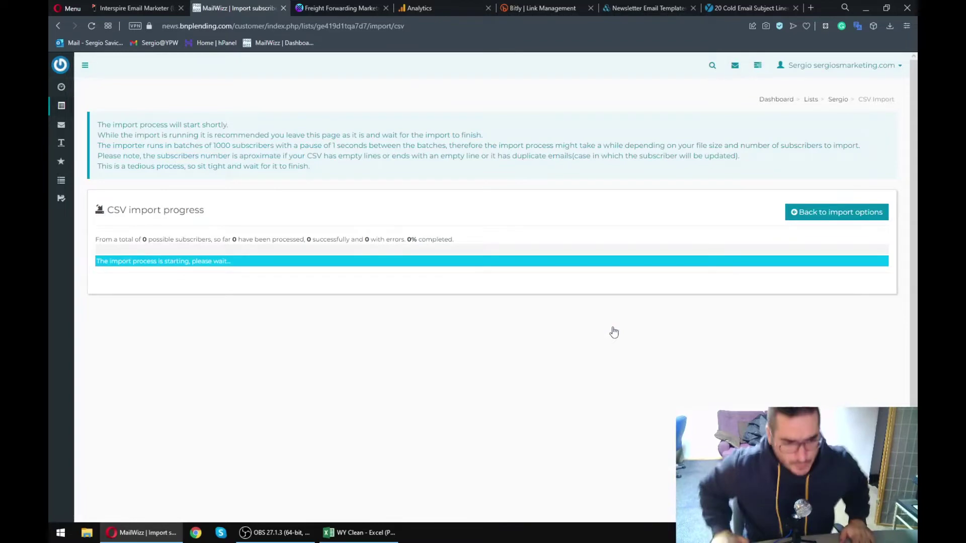
pyautogui.click(359, 533)
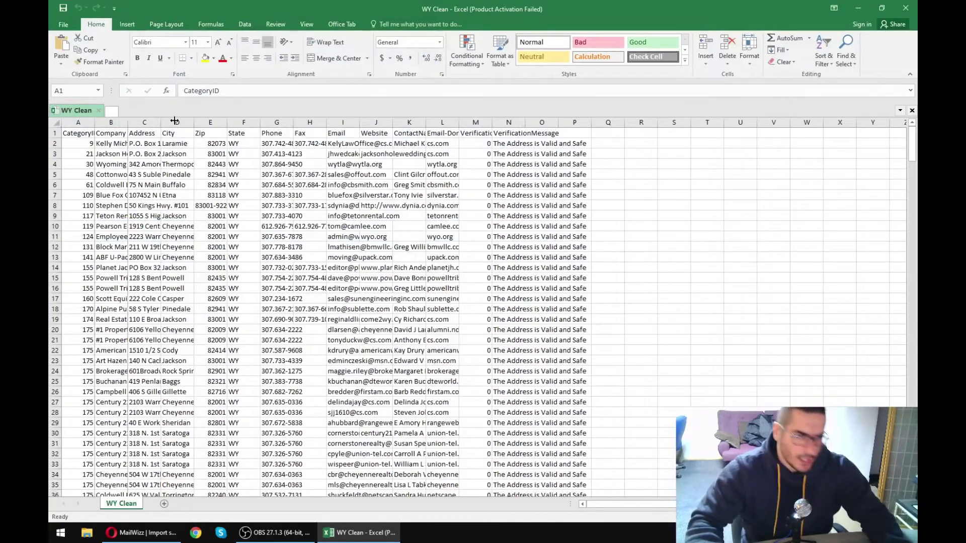
# - Widen Excel columns B, G, I and K to show full company, phone, email and contact names
pyautogui.moveTo(128, 123); pyautogui.dragTo(181, 122)
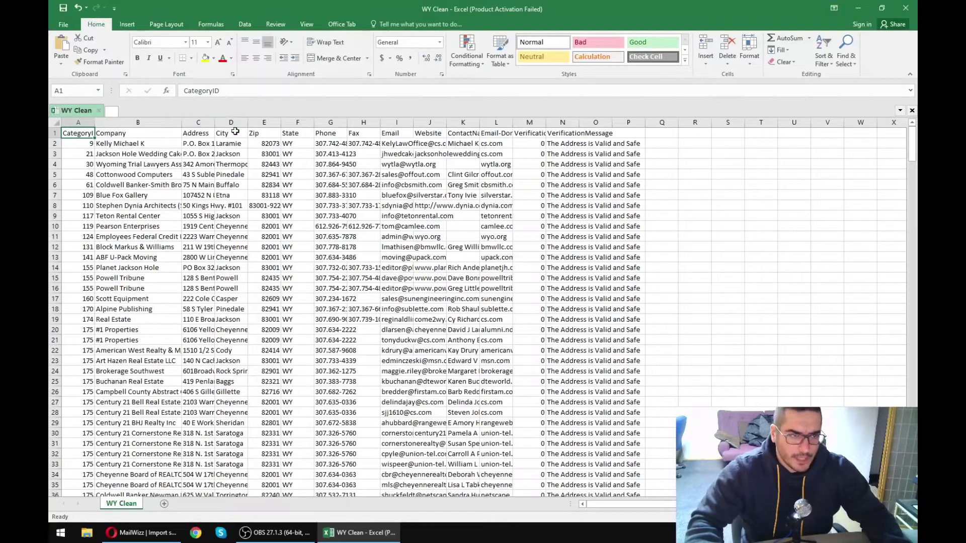
pyautogui.moveTo(346, 122); pyautogui.dragTo(371, 122)
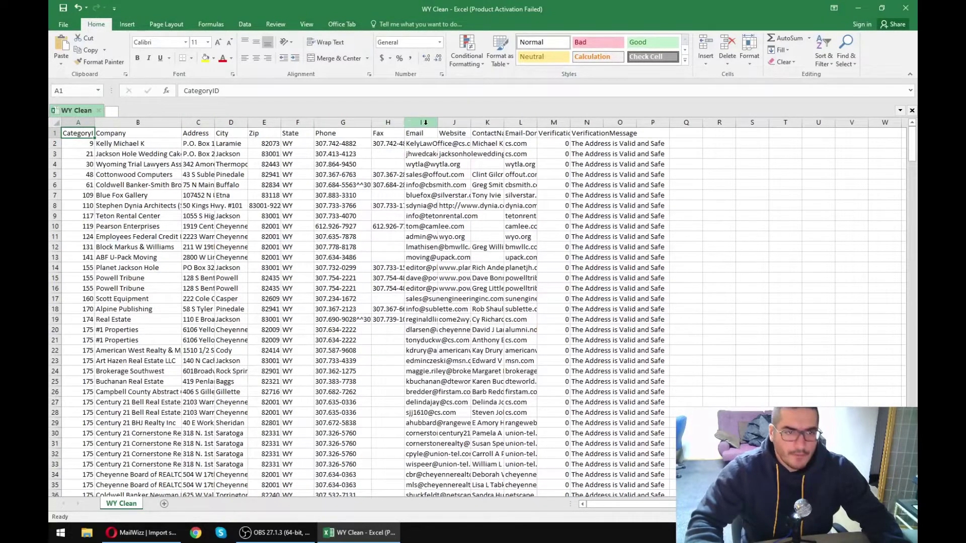
pyautogui.moveTo(437, 123); pyautogui.dragTo(461, 122)
pyautogui.moveTo(433, 164); pyautogui.dragTo(433, 185)
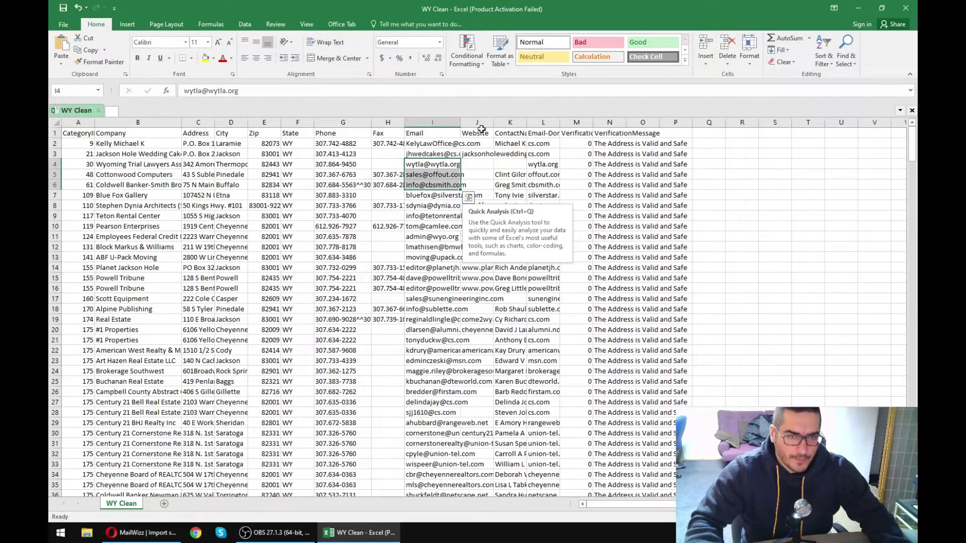
pyautogui.moveTo(527, 122); pyautogui.dragTo(606, 122)
pyautogui.click(526, 205)
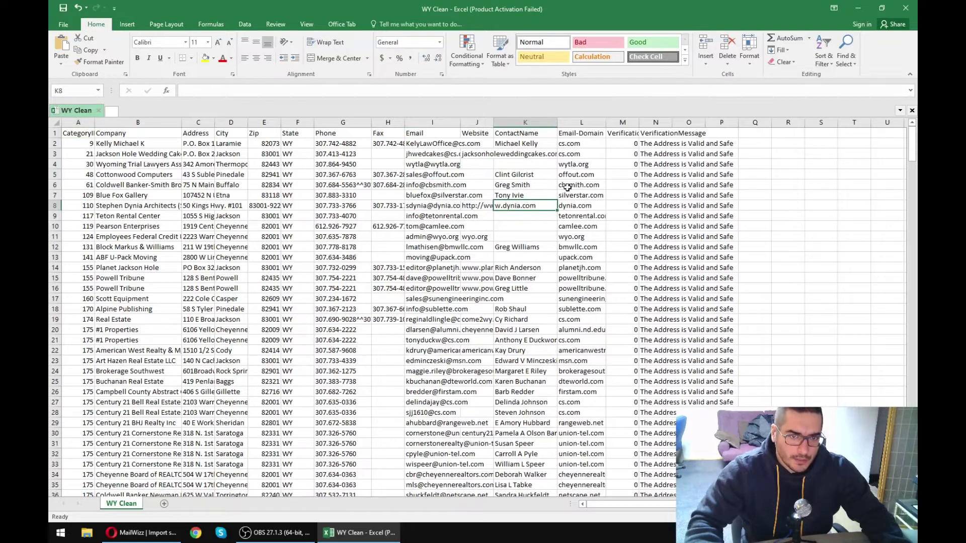
# - Inspect the company names in column B and contact names in column K, then return to MailWizz
pyautogui.moveTo(518, 166); pyautogui.dragTo(523, 310)
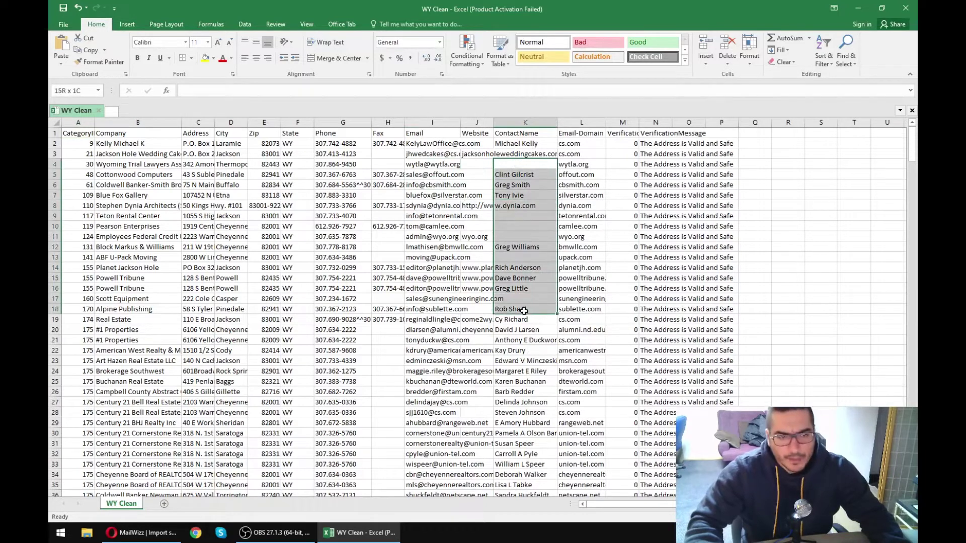
pyautogui.moveTo(142, 155); pyautogui.dragTo(139, 381)
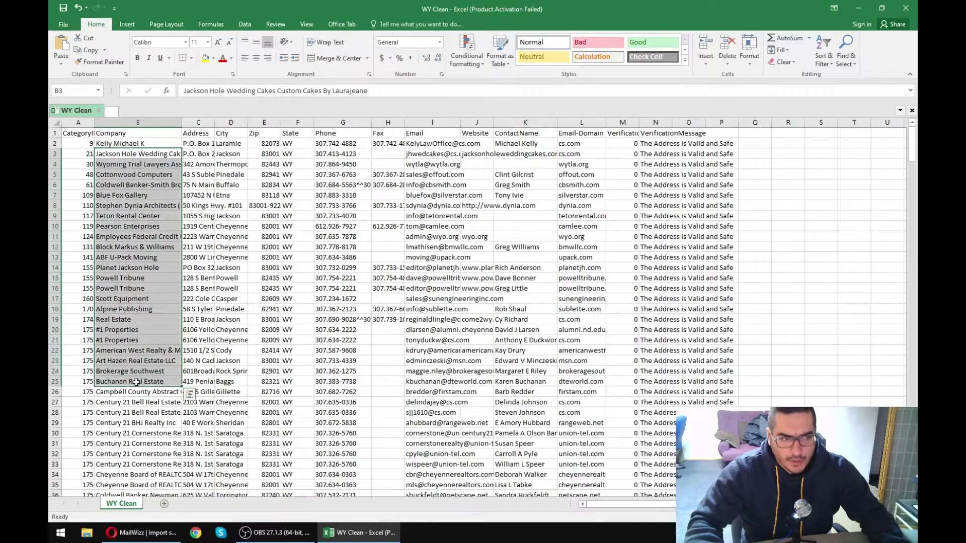
pyautogui.click(138, 382)
pyautogui.moveTo(521, 149); pyautogui.dragTo(523, 371)
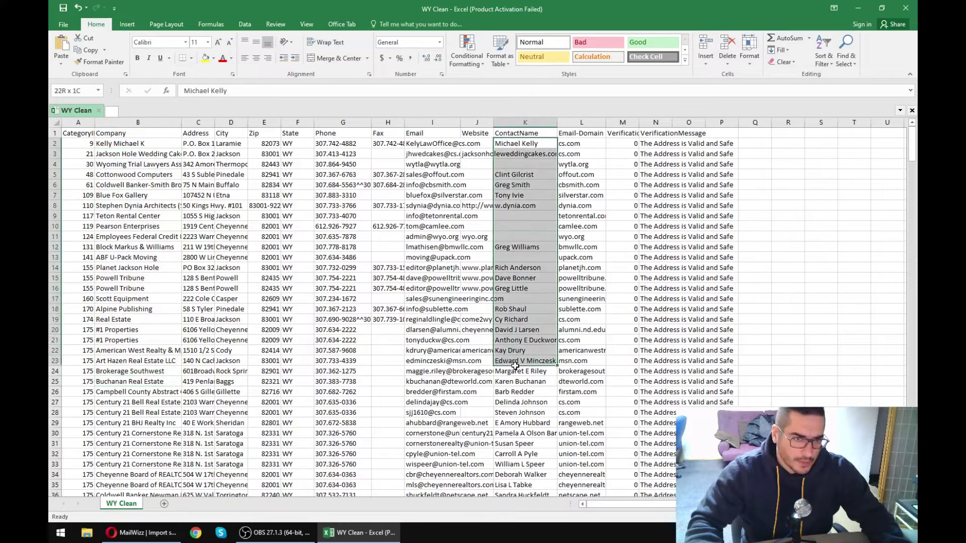
pyautogui.click(523, 371)
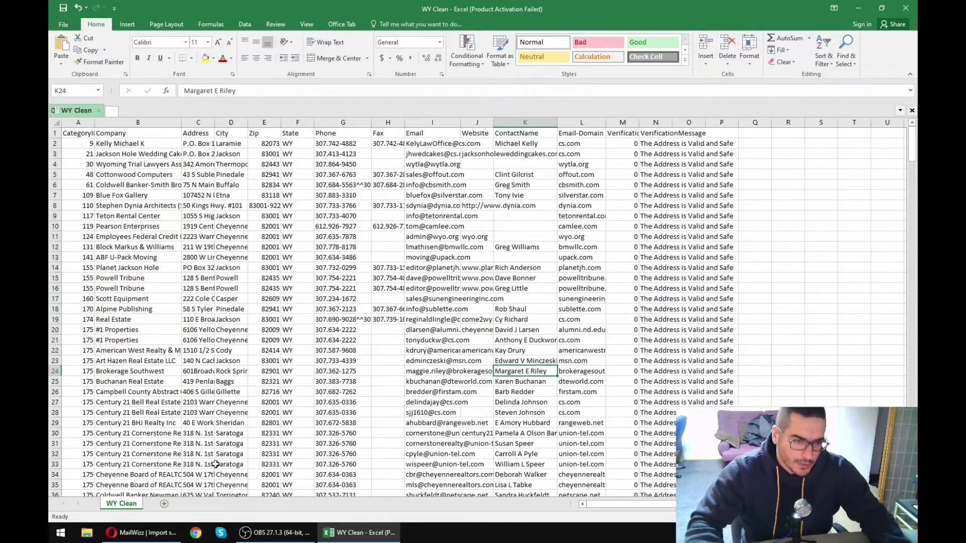
pyautogui.moveTo(160, 537)
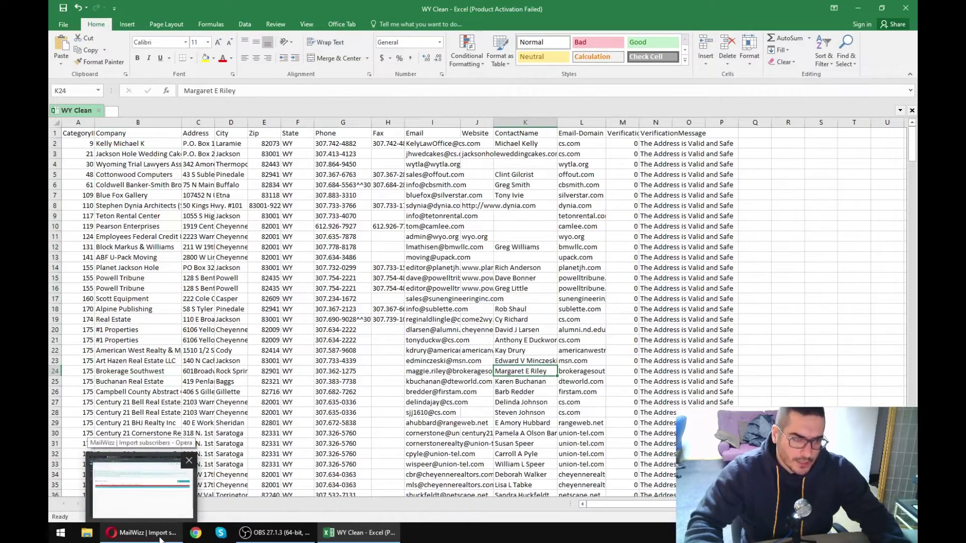
pyautogui.click(163, 537)
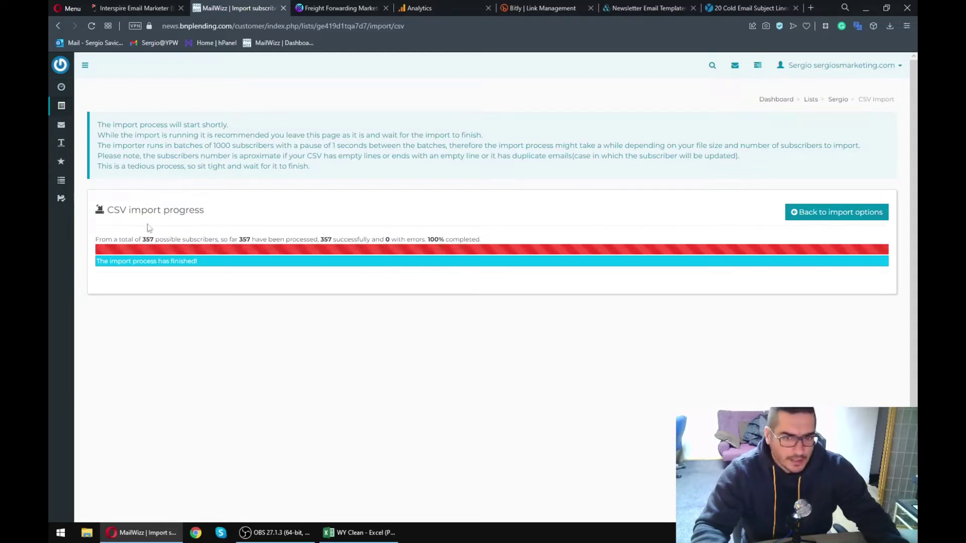
# - Leave the finished CSV import for the Lists index, where Sergio holds 357 / 357 subscribers
pyautogui.click(852, 213)
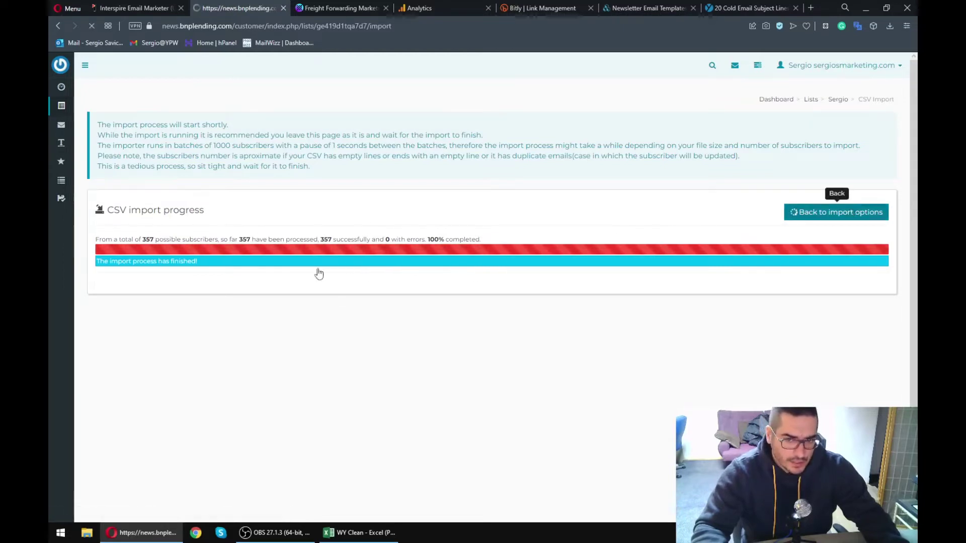
pyautogui.click(91, 125)
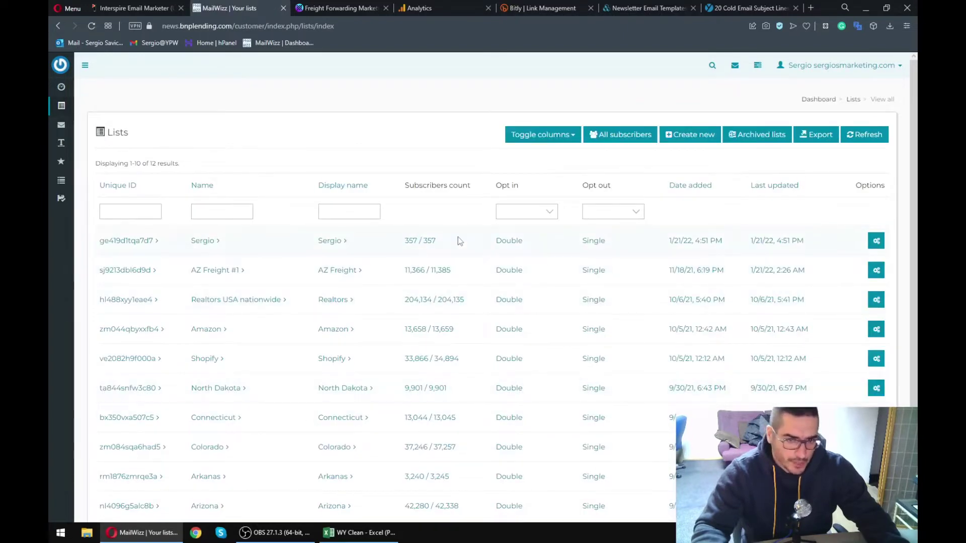
# - Open the Sergio list and review its 16 custom fields, including Contactname
pyautogui.click(145, 241)
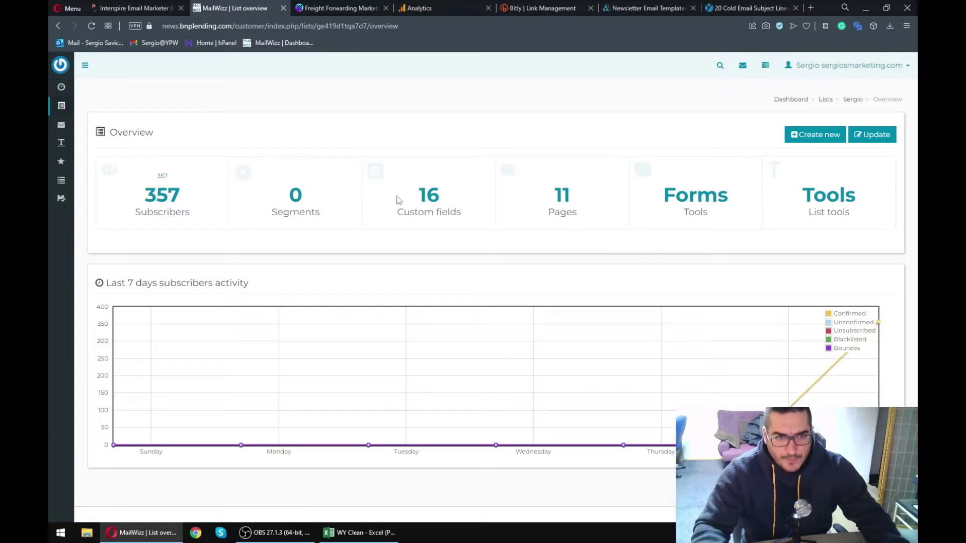
pyautogui.click(425, 201)
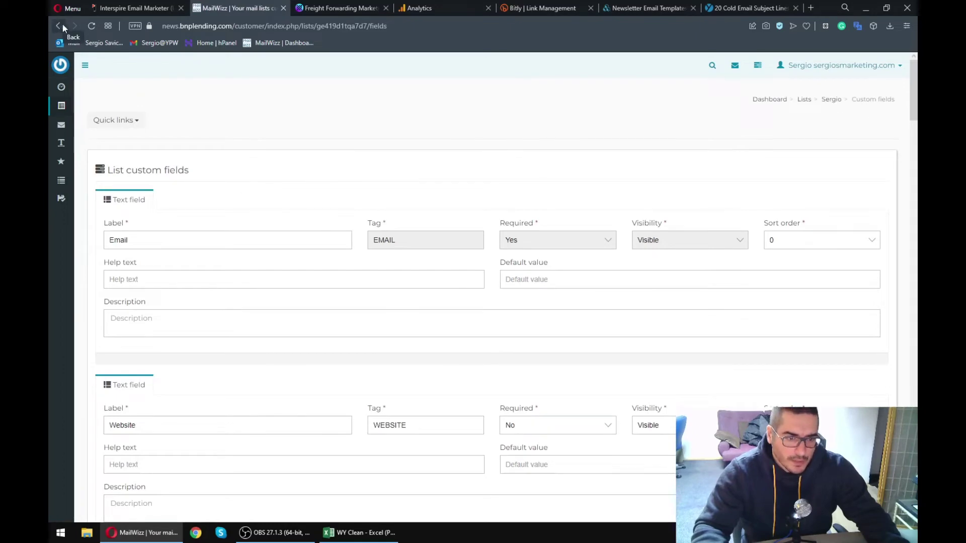
pyautogui.scroll(-5, 364, 348)
pyautogui.scroll(-4, 359, 347)
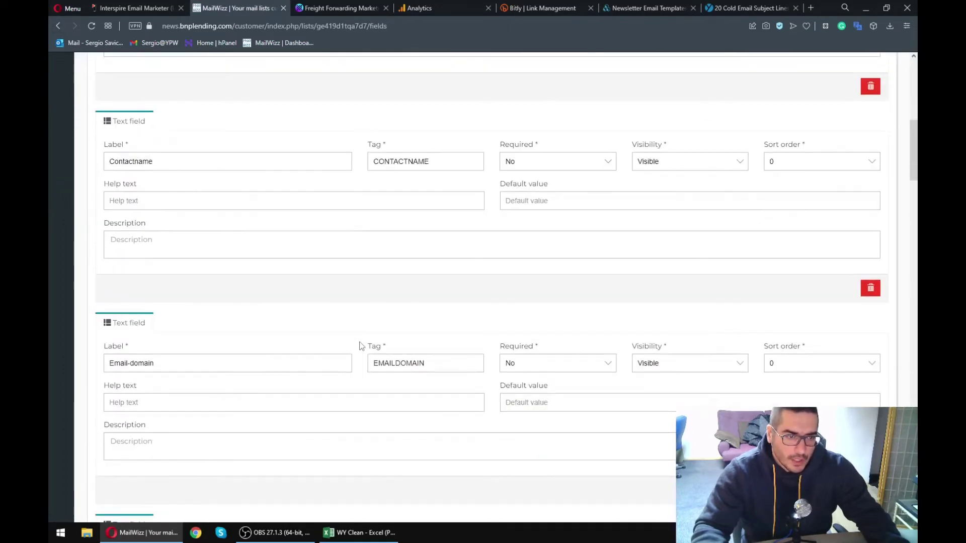
pyautogui.doubleClick(131, 161)
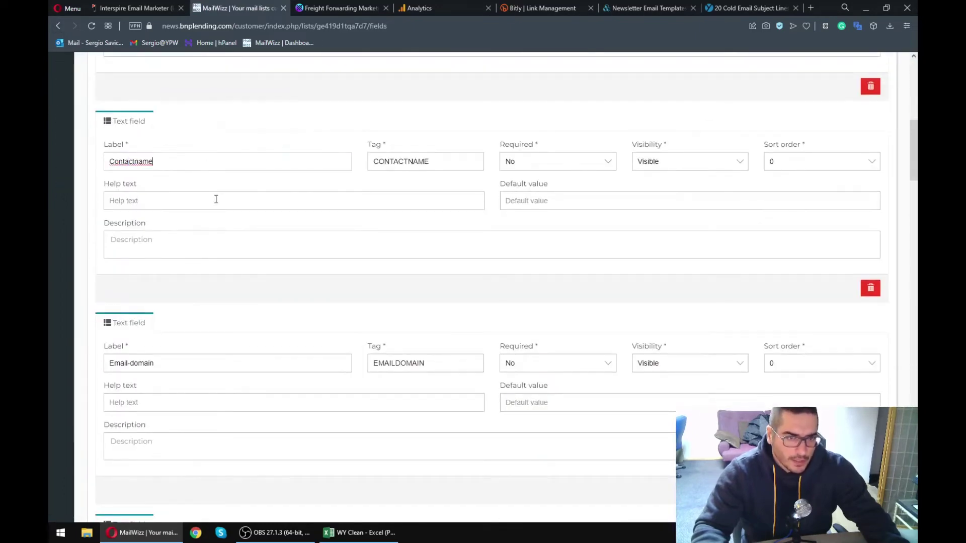
# - Return to the list overview and open its 357 confirmed subscribers
pyautogui.scroll(-3, 201, 191)
pyautogui.click(59, 25)
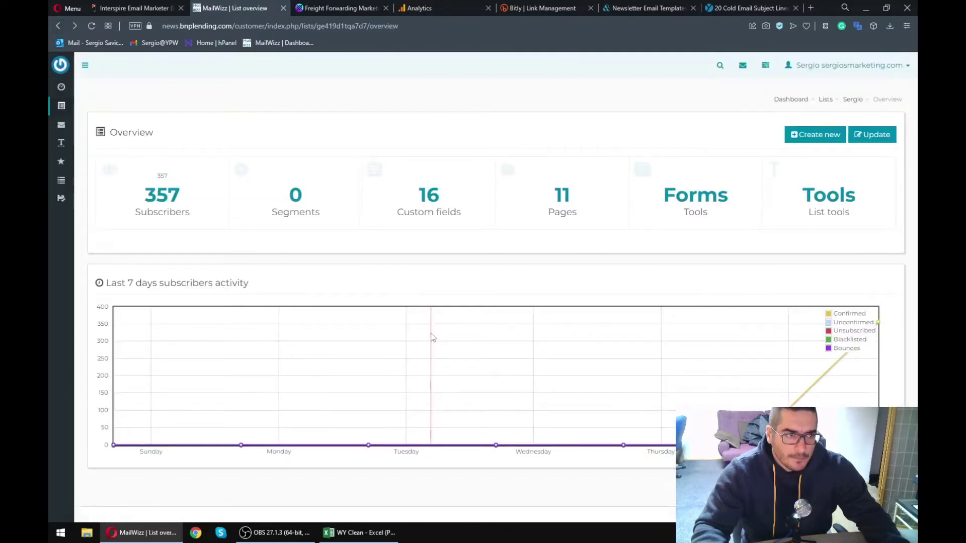
pyautogui.click(162, 198)
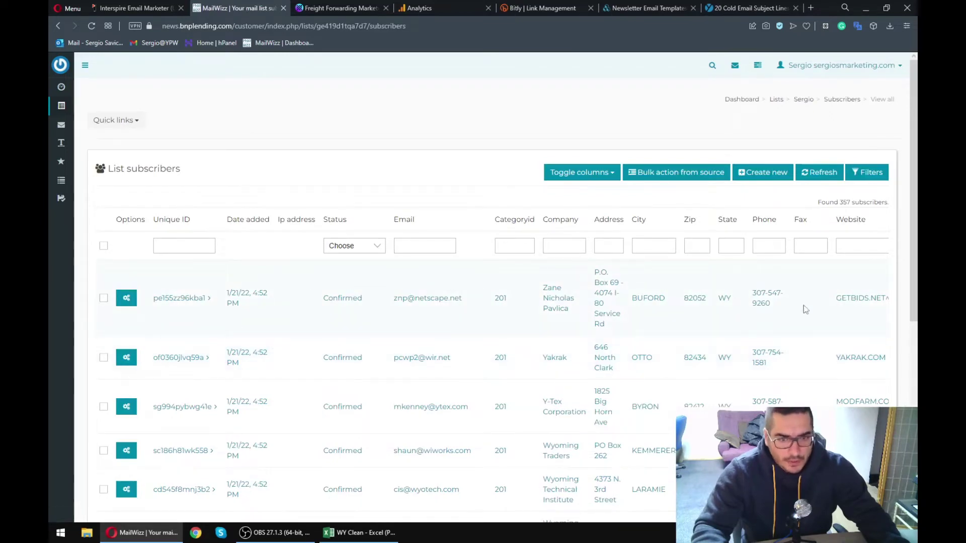
pyautogui.click(125, 300)
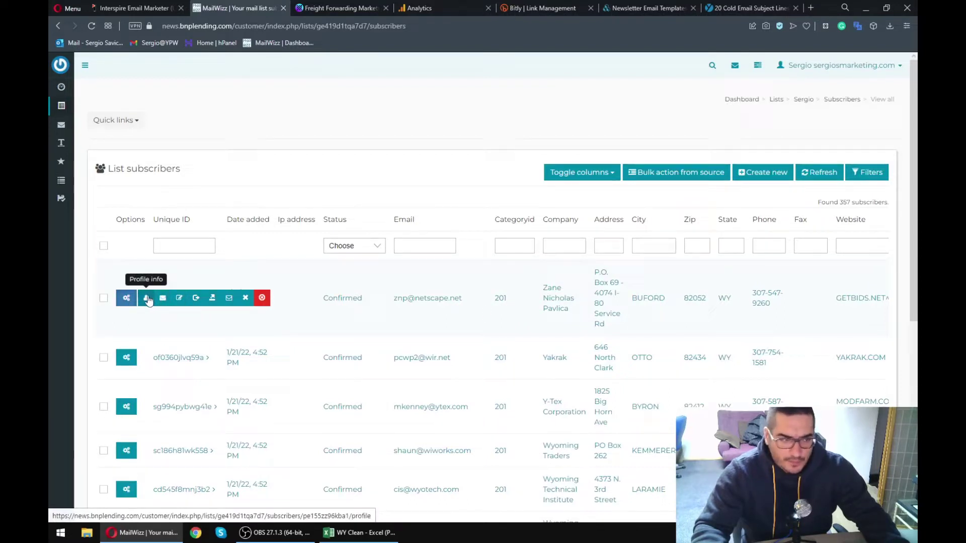
pyautogui.click(466, 283)
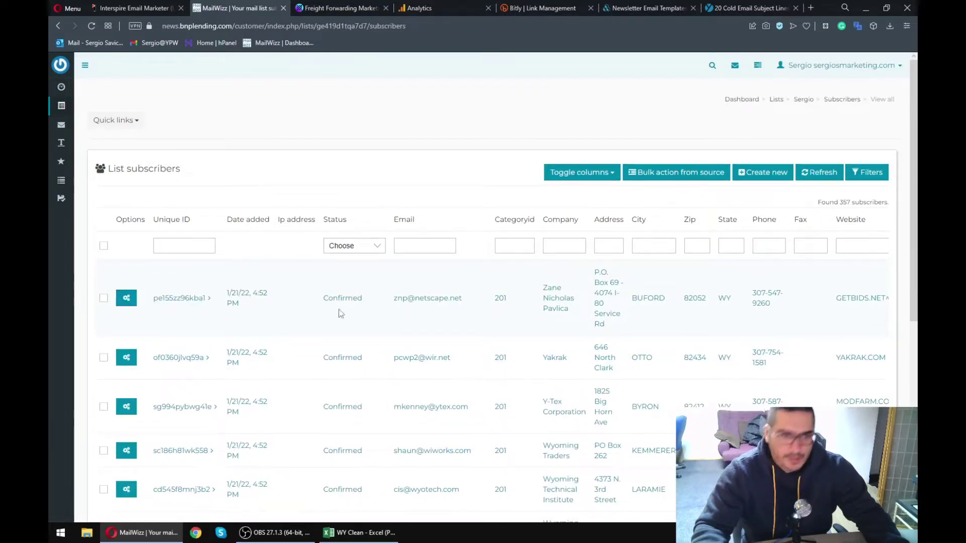
pyautogui.hscroll(5, 398, 354)
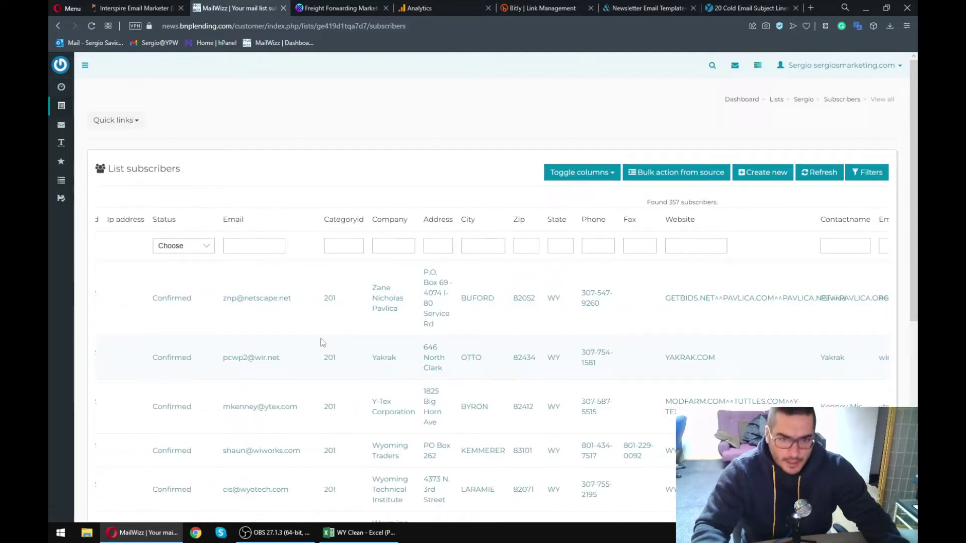
pyautogui.hscroll(1, 347, 348)
pyautogui.hscroll(15, 462, 373)
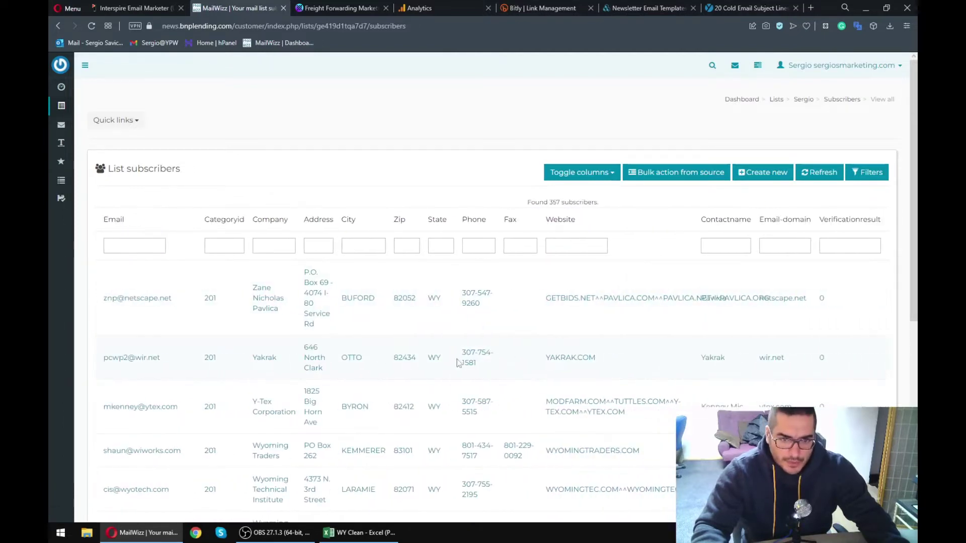
pyautogui.hscroll(1, 524, 349)
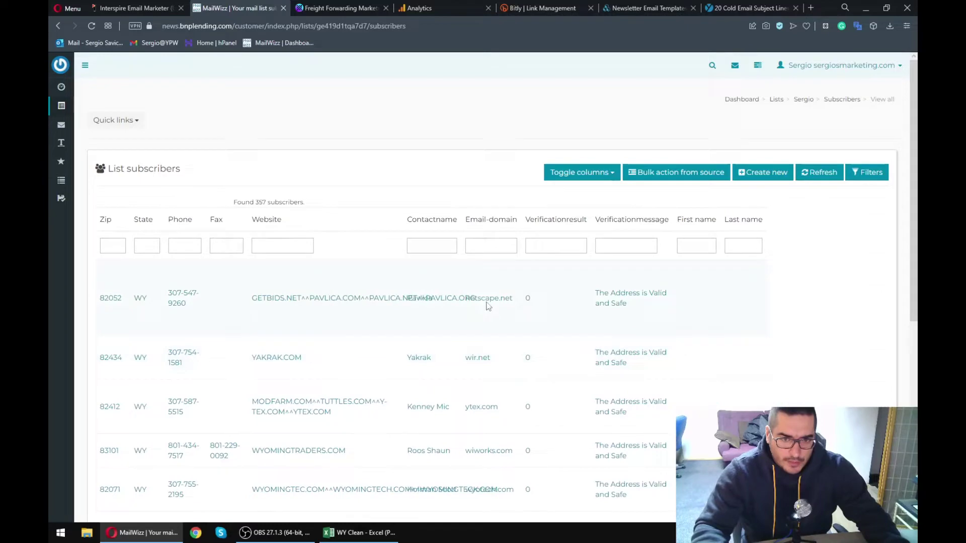
pyautogui.scroll(-2, 428, 252)
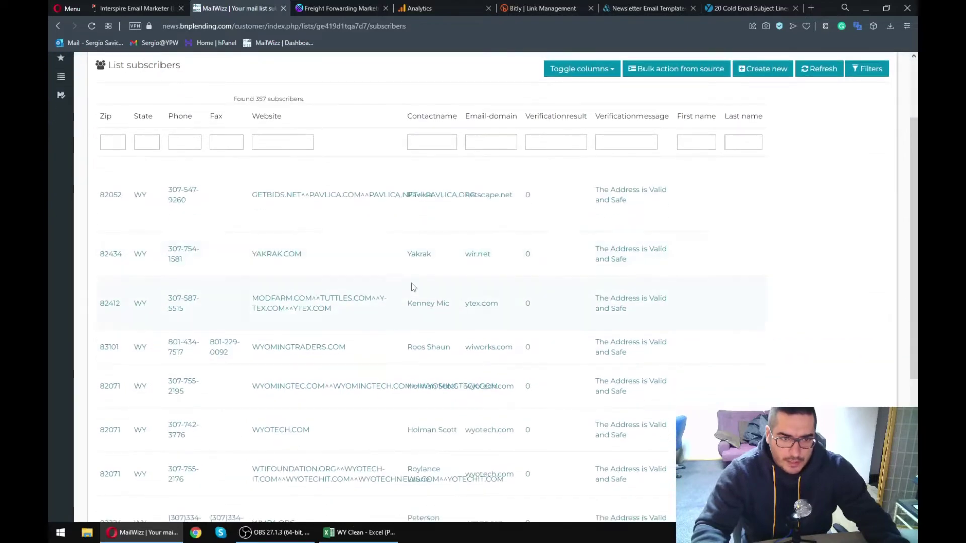
pyautogui.scroll(-5, 418, 355)
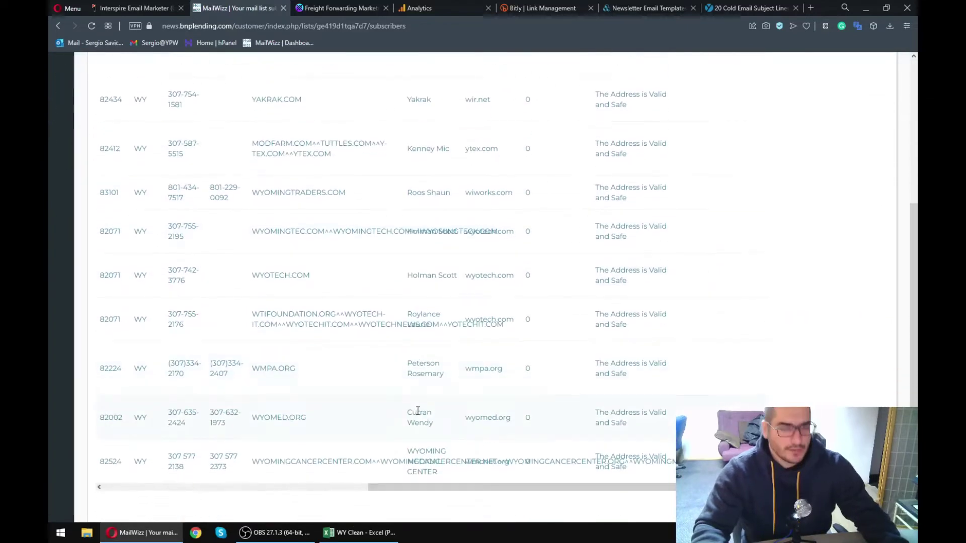
pyautogui.scroll(7, 417, 380)
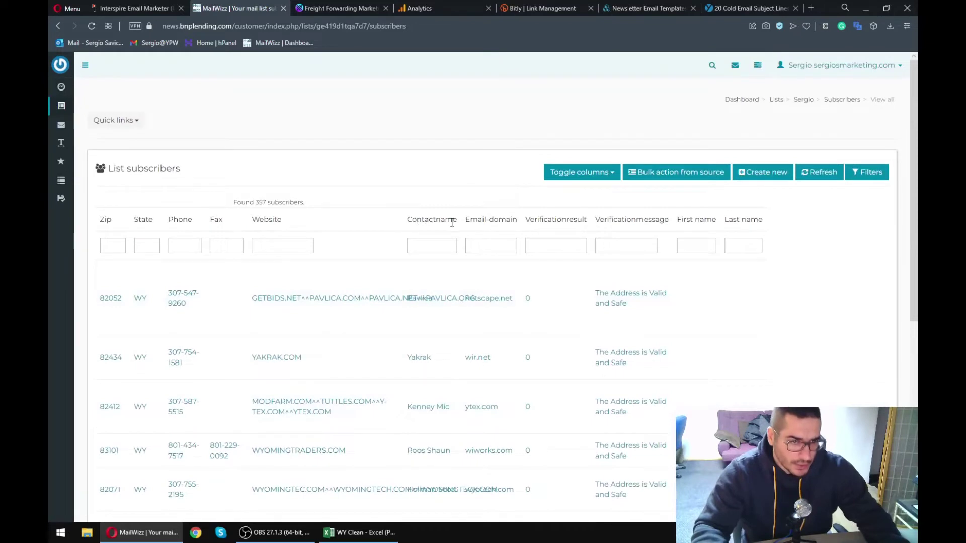
pyautogui.hscroll(-8, 370, 344)
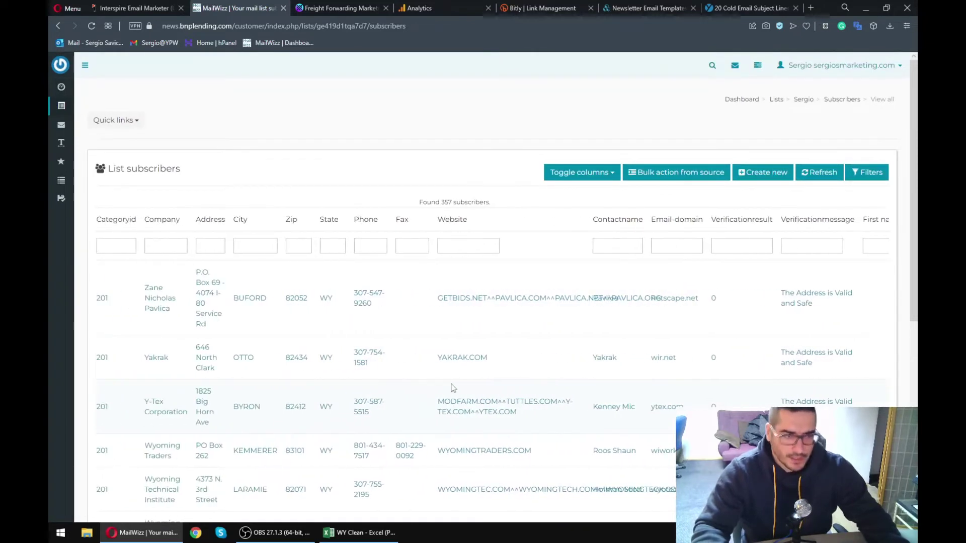
pyautogui.doubleClick(665, 219)
pyautogui.doubleClick(613, 219)
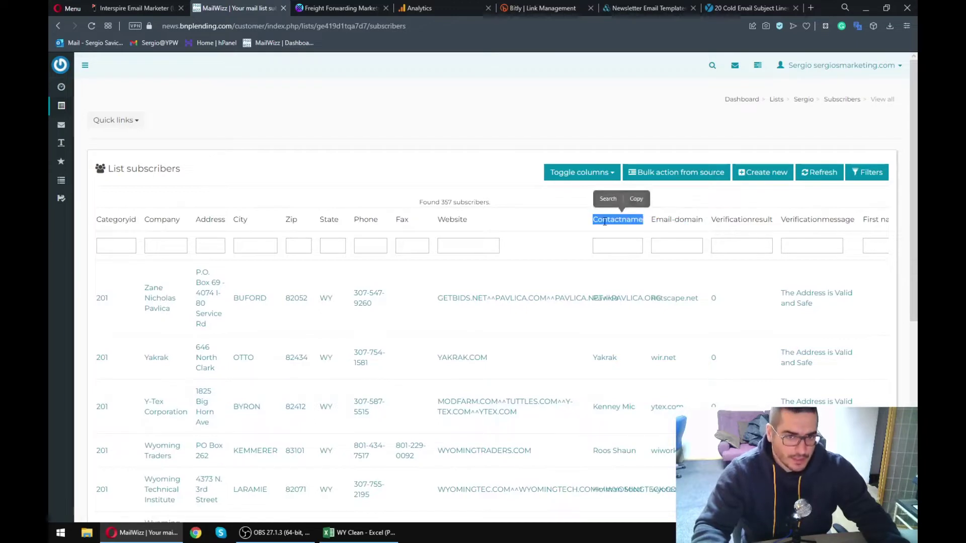
pyautogui.hscroll(-16, 305, 291)
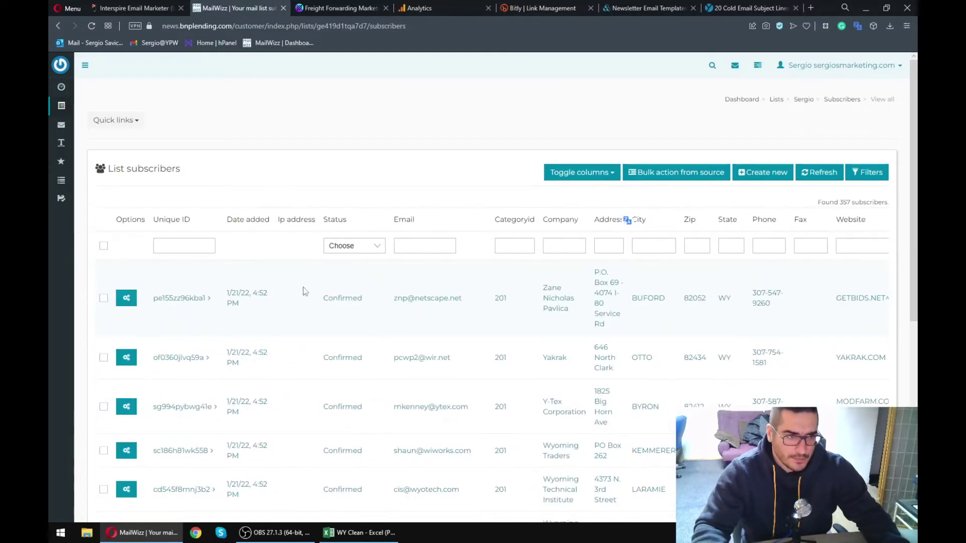
pyautogui.doubleClick(557, 219)
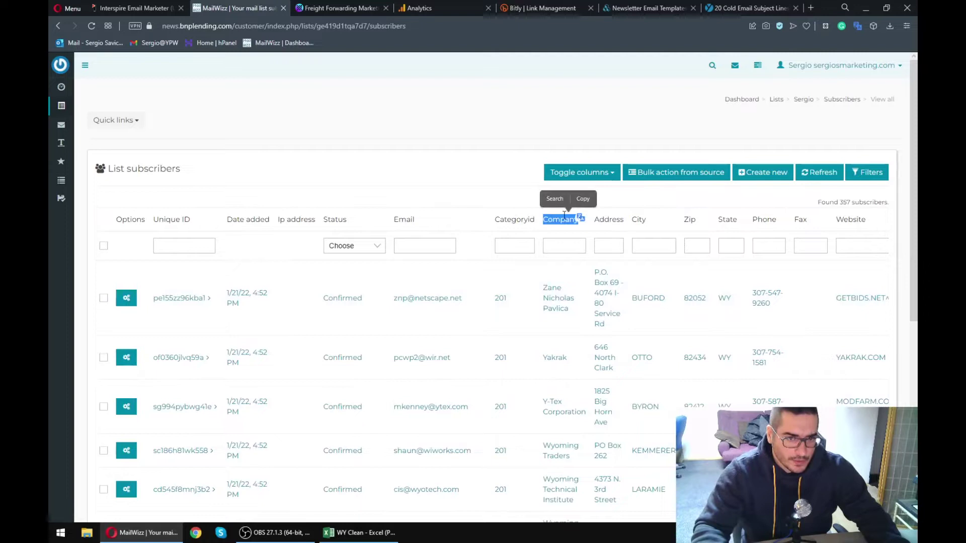
pyautogui.click(352, 258)
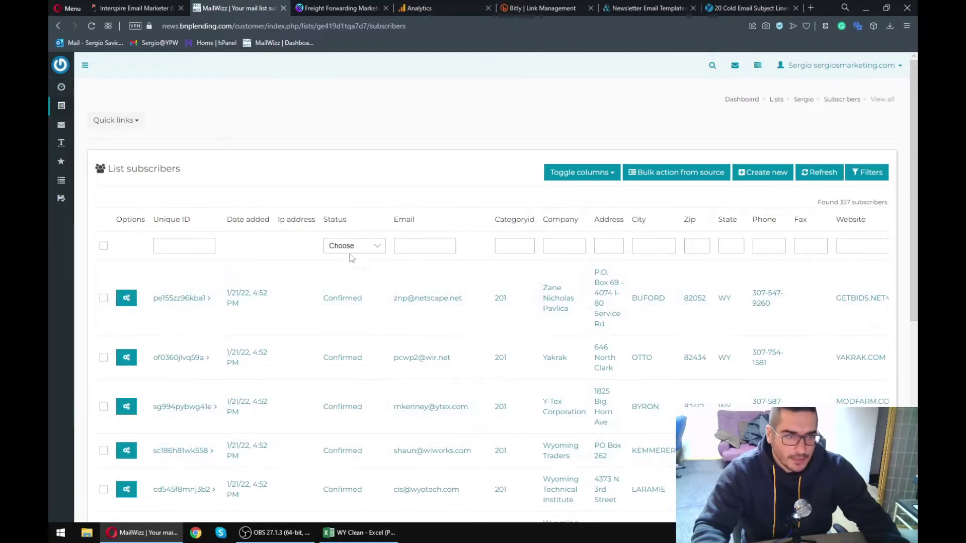
# - Show all campaigns and scroll across to the delivery, open and click statistics columns
pyautogui.moveTo(62, 124)
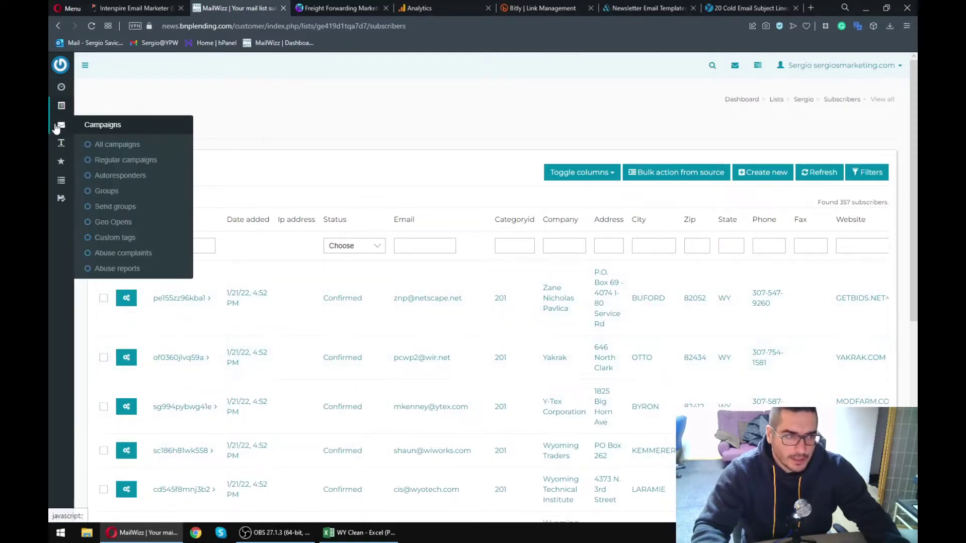
pyautogui.click(106, 145)
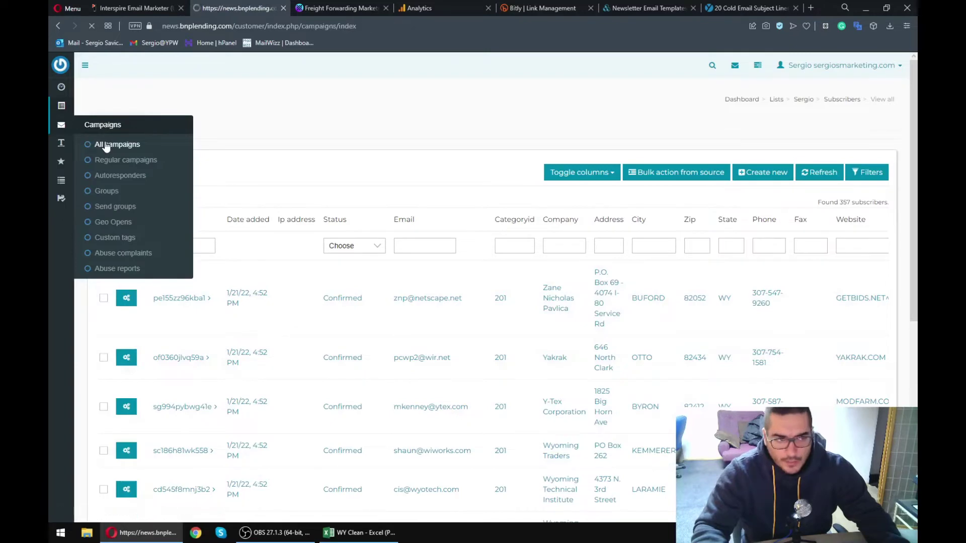
pyautogui.scroll(-3, 453, 398)
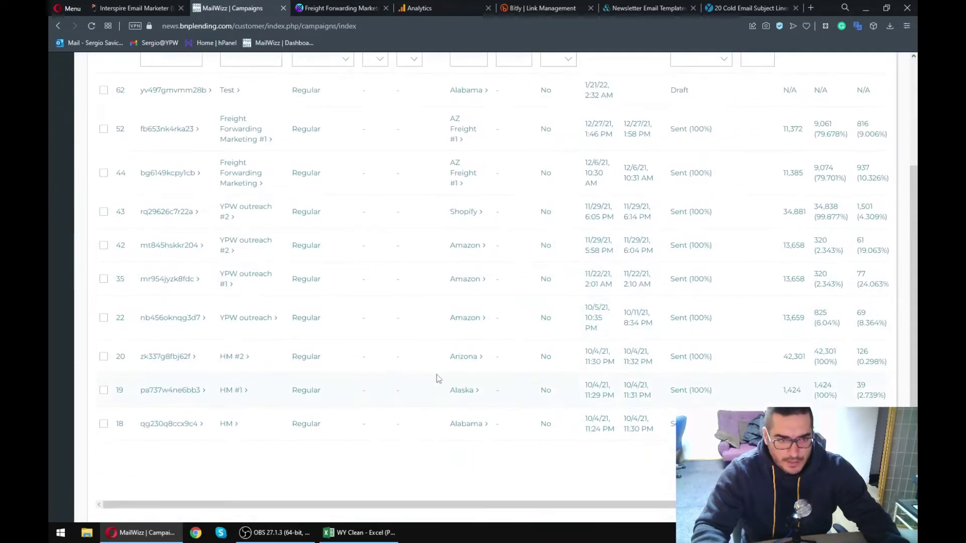
pyautogui.scroll(3, 403, 352)
pyautogui.hscroll(3, 483, 382)
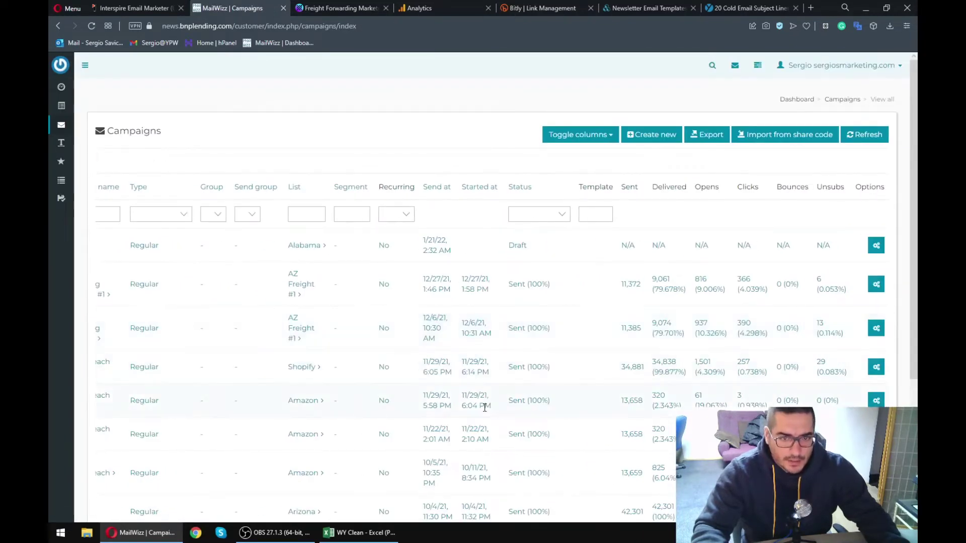
pyautogui.scroll(-1, 484, 407)
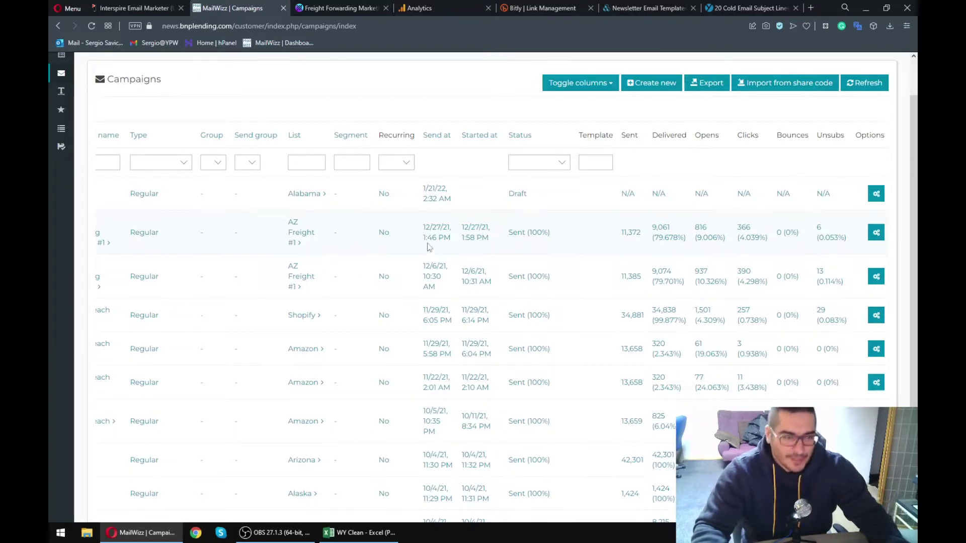
pyautogui.hscroll(-3, 566, 251)
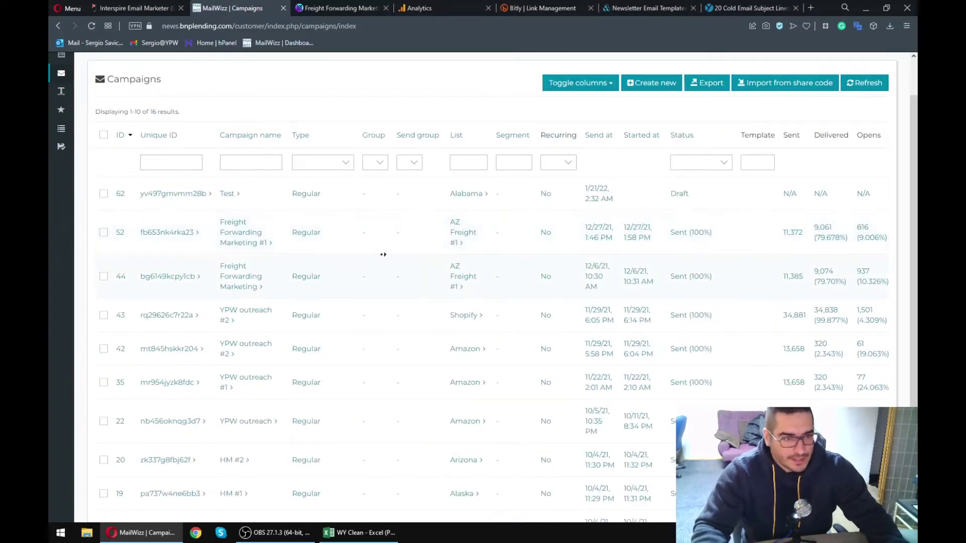
pyautogui.hscroll(3, 383, 254)
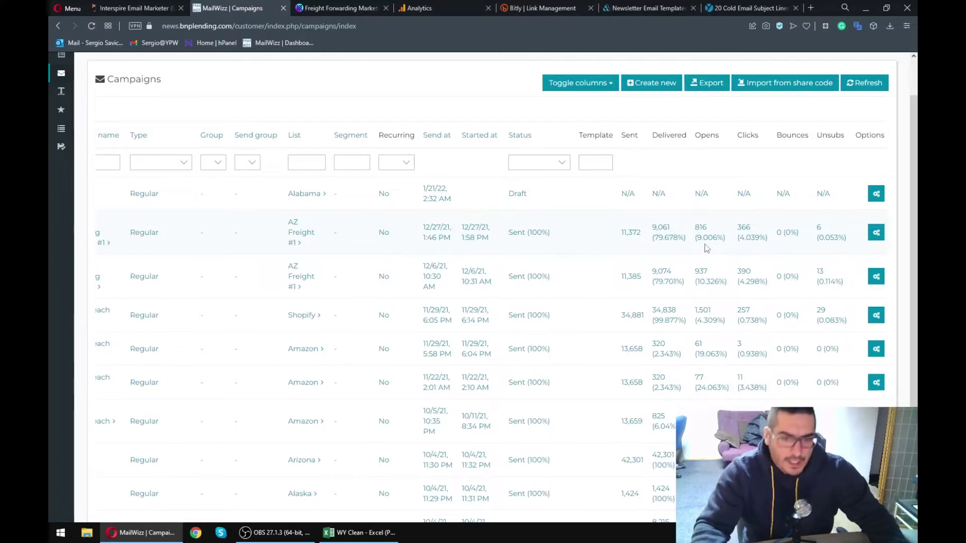
# - Highlight a sent campaign's delivered and opens figures and show its actions
pyautogui.moveTo(692, 231); pyautogui.dragTo(726, 241)
pyautogui.click(731, 242)
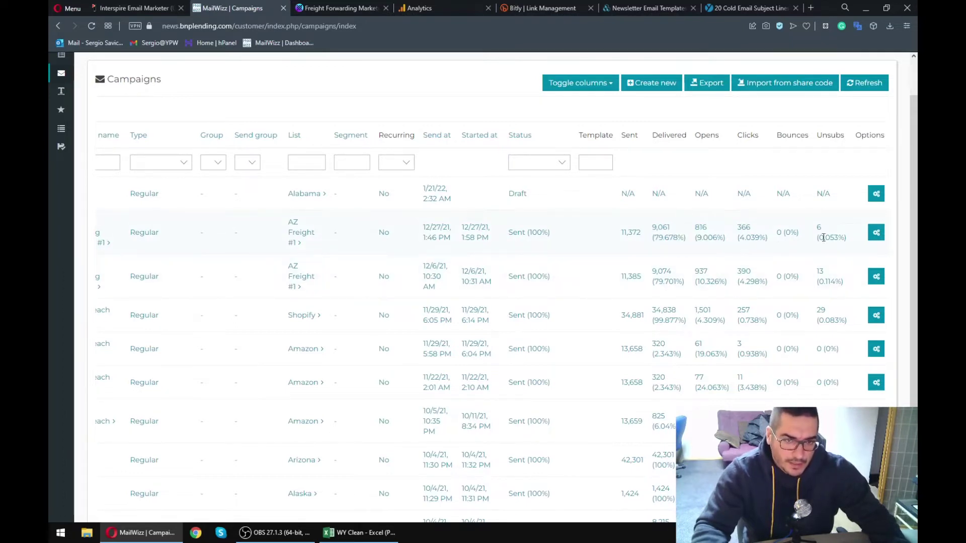
pyautogui.click(876, 232)
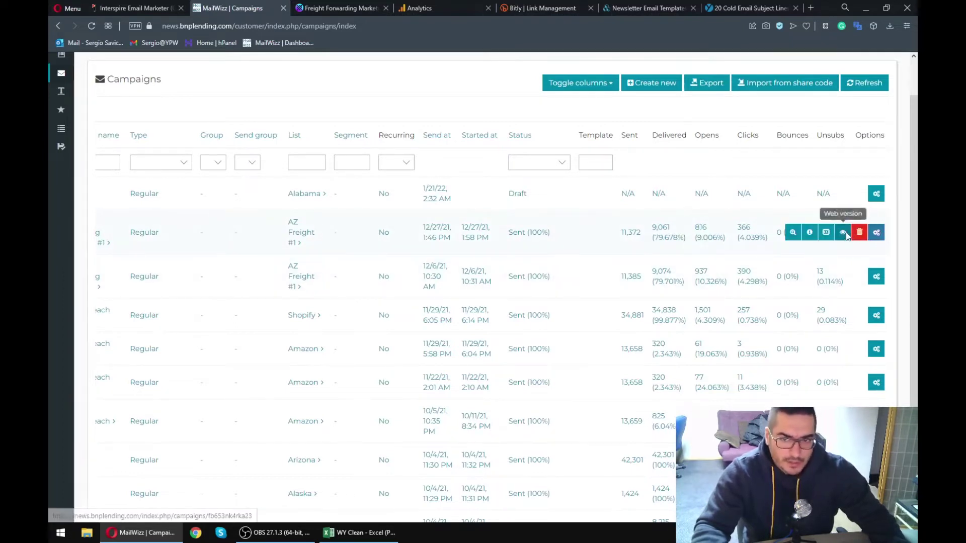
# - Open the sent campaign's web version and scroll from the logo header down to the footer
pyautogui.click(849, 237)
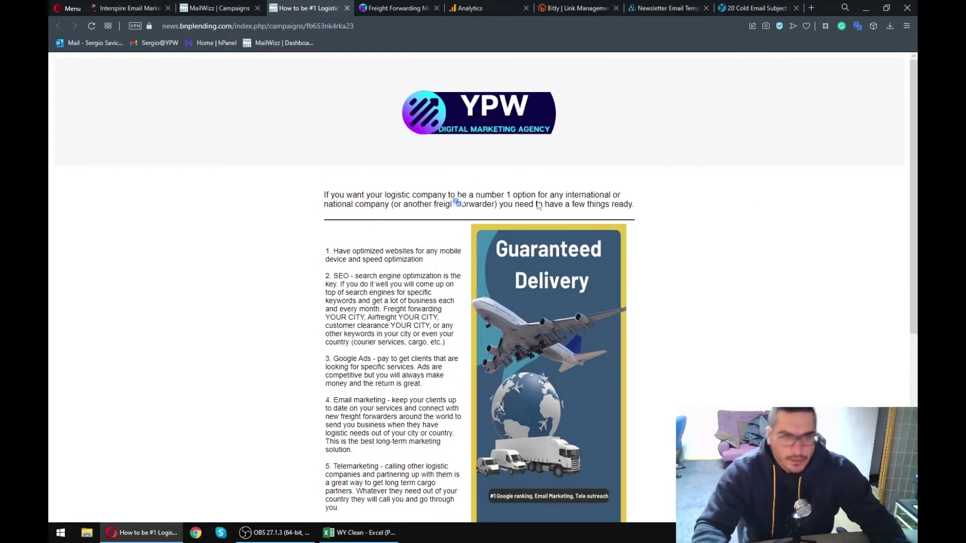
pyautogui.scroll(-1, 316, 247)
pyautogui.scroll(-2, 317, 250)
pyautogui.scroll(-3, 400, 324)
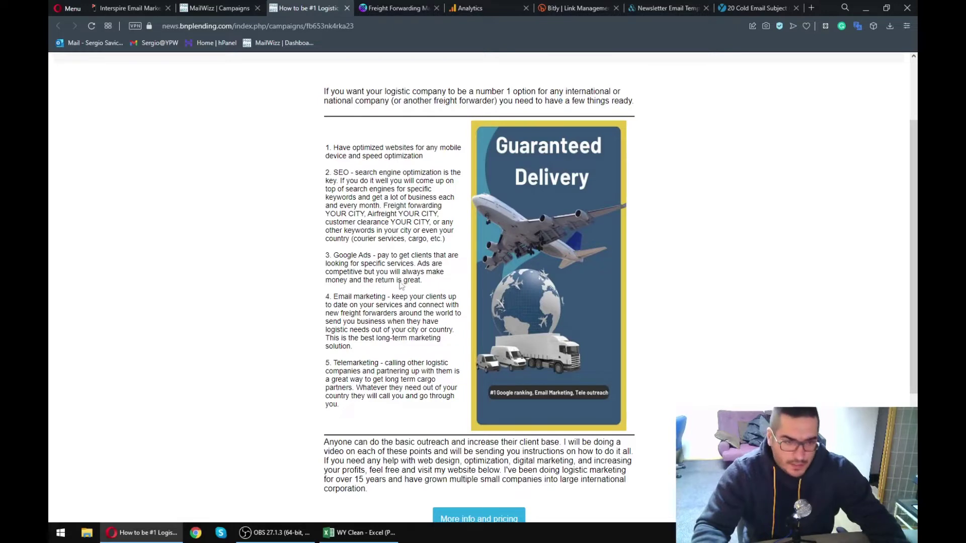
pyautogui.scroll(3, 402, 284)
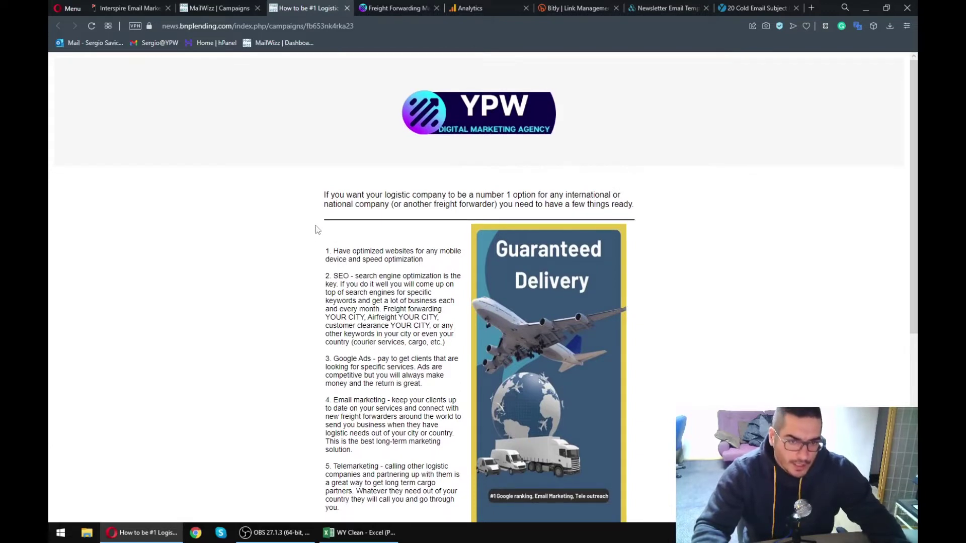
pyautogui.scroll(-1, 315, 225)
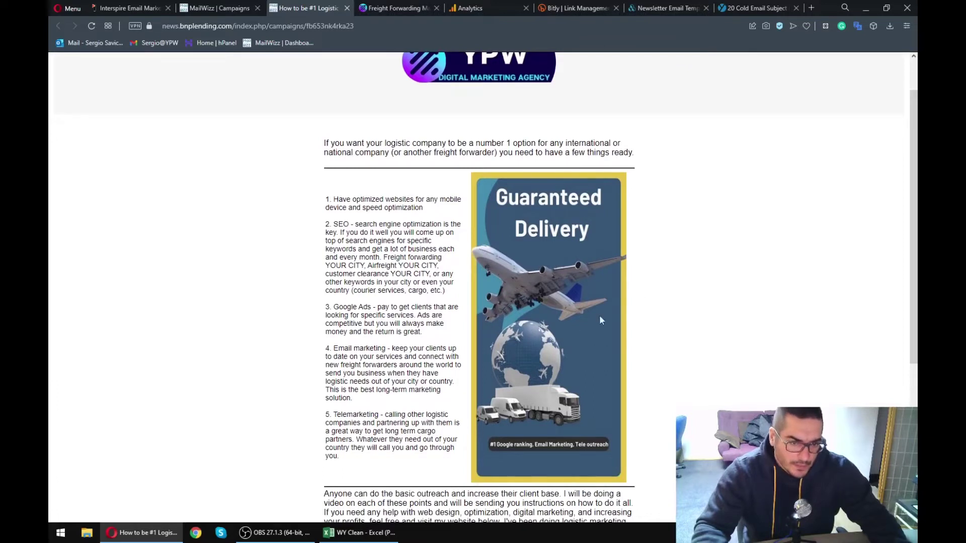
pyautogui.scroll(-3, 297, 264)
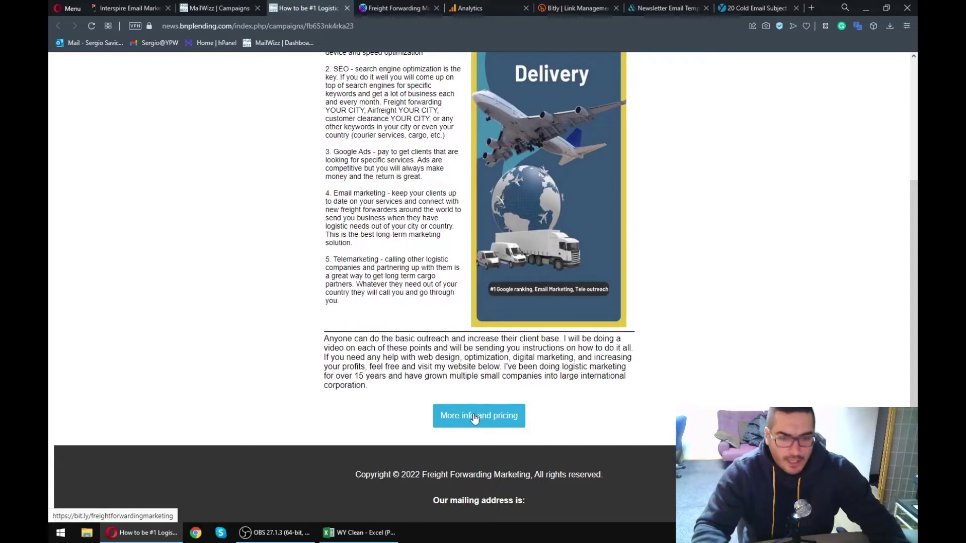
# - Follow the newsletter's More info and pricing link and scroll through the freight forwarding page
pyautogui.click(507, 419)
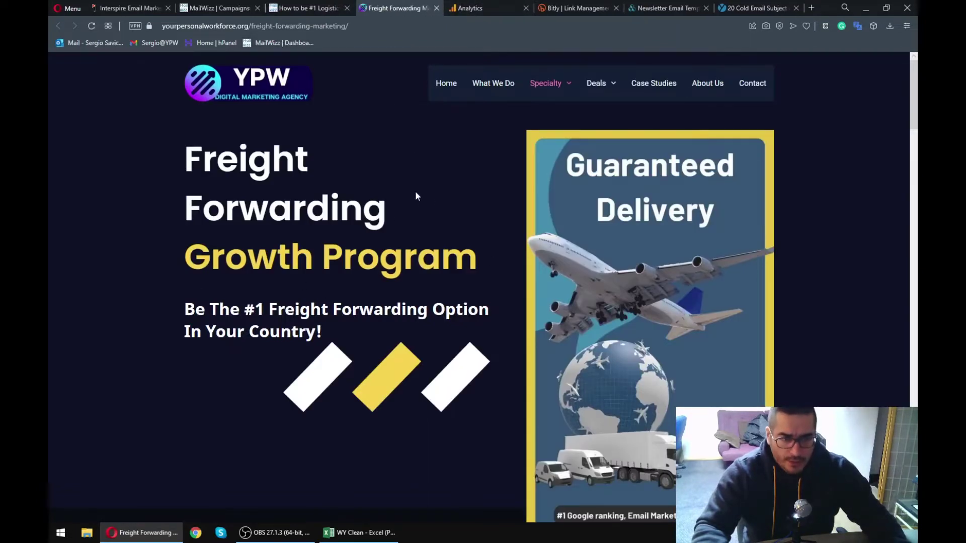
pyautogui.scroll(-6, 408, 218)
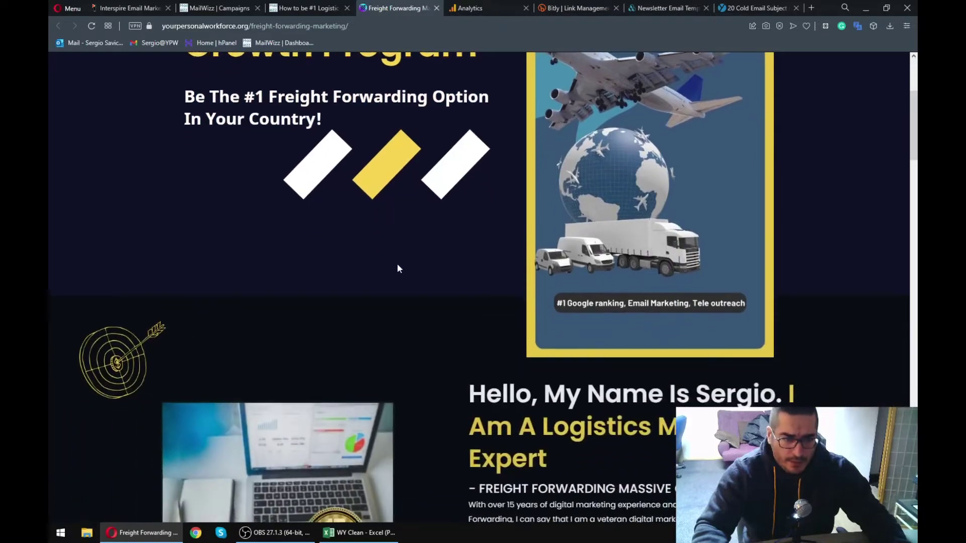
pyautogui.scroll(-8, 397, 272)
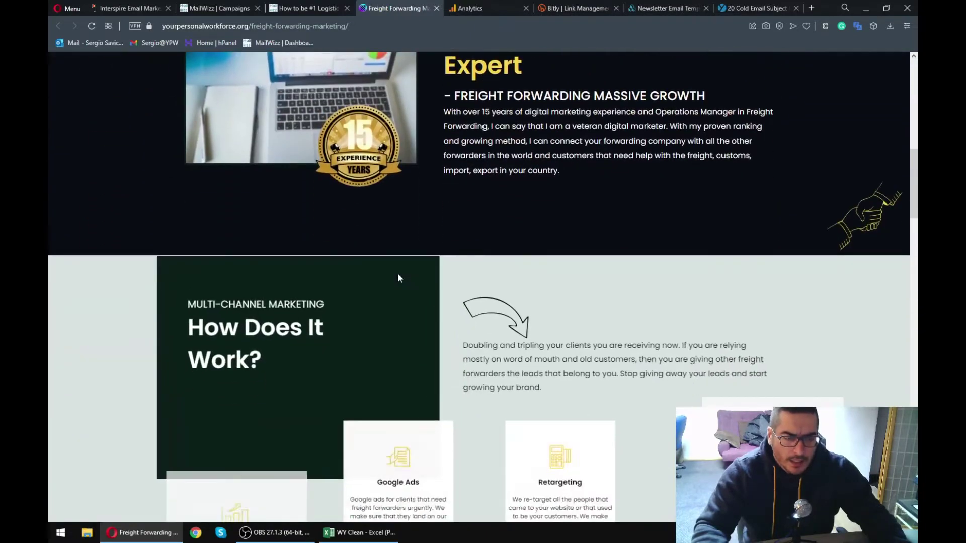
pyautogui.scroll(-8, 398, 278)
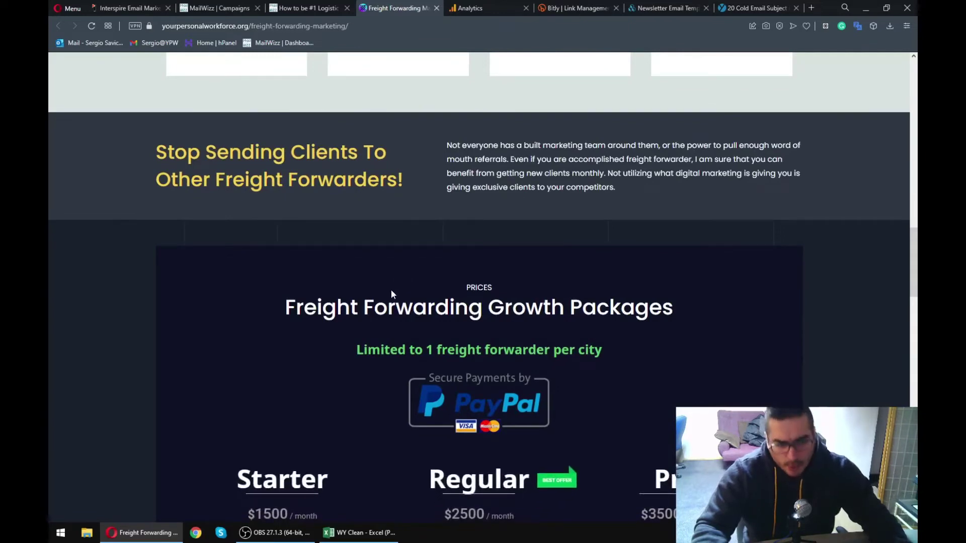
pyautogui.scroll(-5, 396, 286)
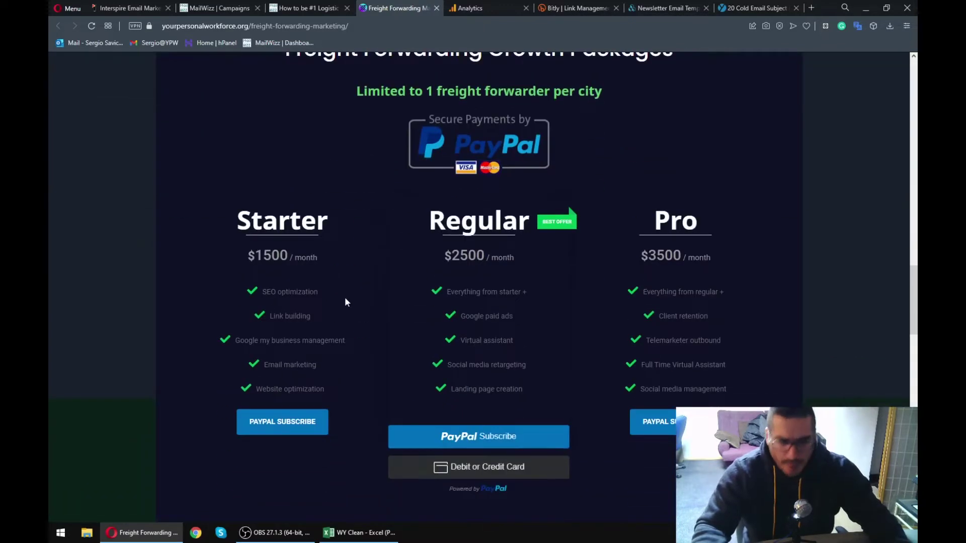
pyautogui.scroll(1, 345, 297)
pyautogui.scroll(-2, 274, 230)
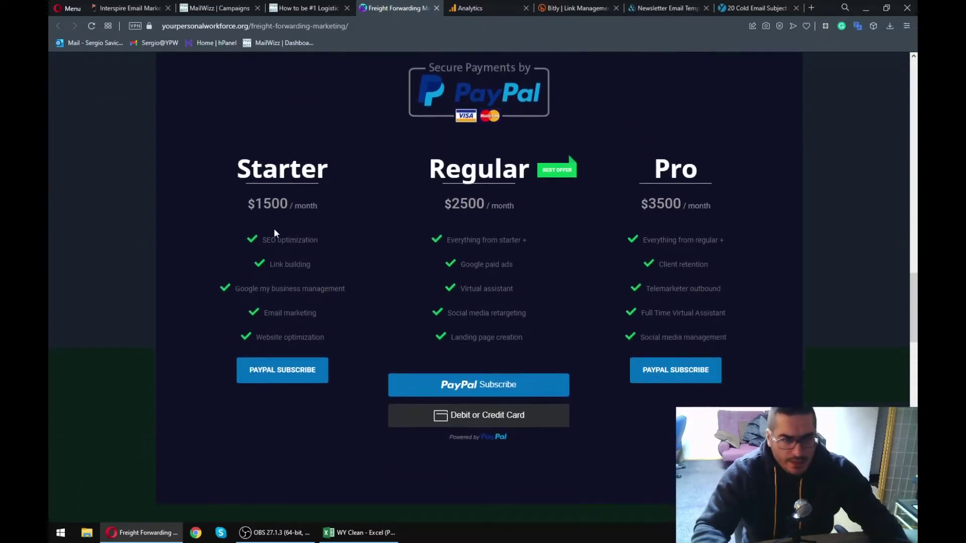
pyautogui.scroll(-5, 392, 317)
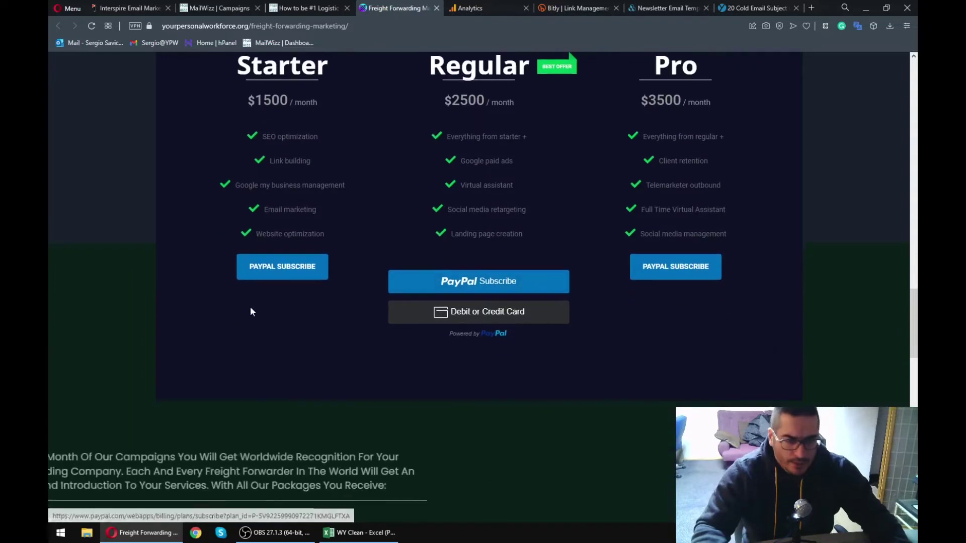
pyautogui.scroll(-9, 241, 316)
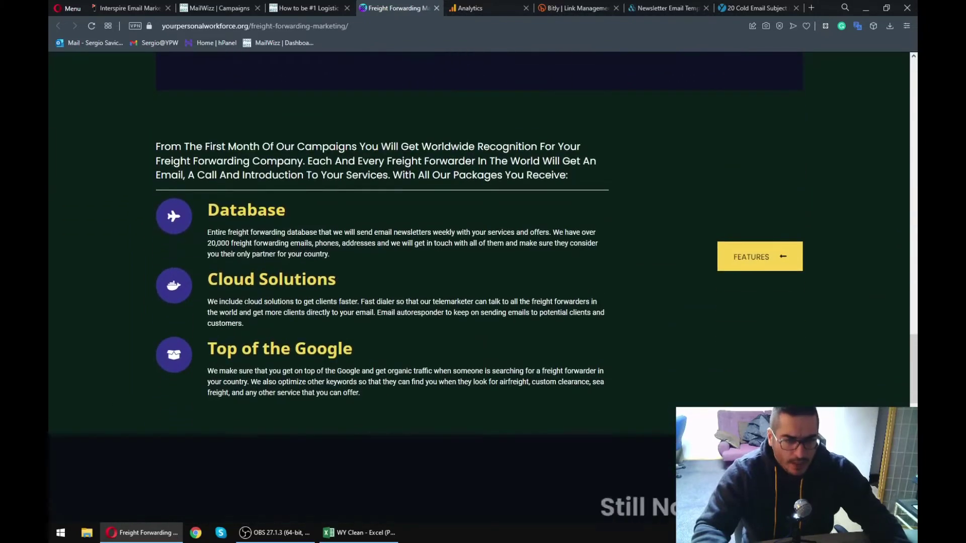
pyautogui.scroll(-1, 268, 303)
pyautogui.scroll(-1, 497, 193)
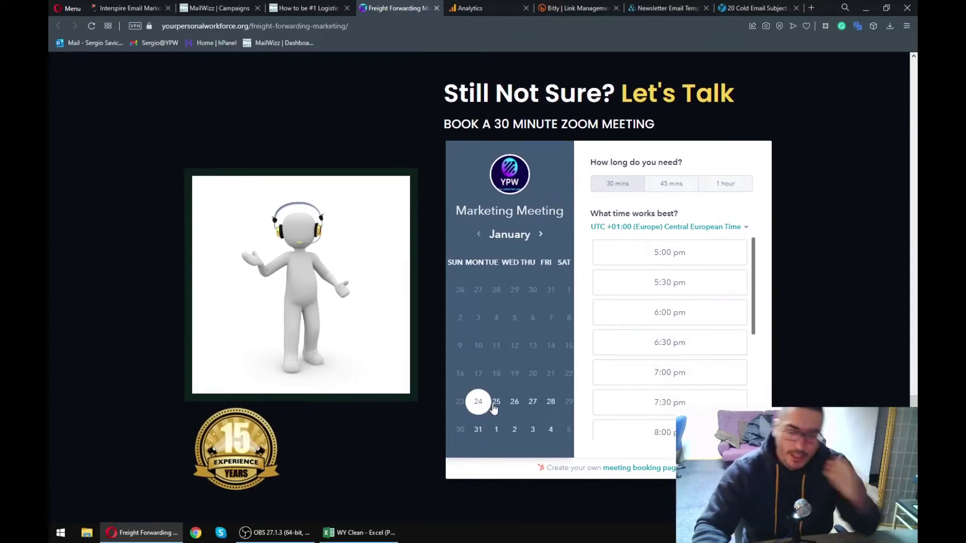
# - Pick January 25 at 6:00 pm in the booking calendar
pyautogui.click(496, 402)
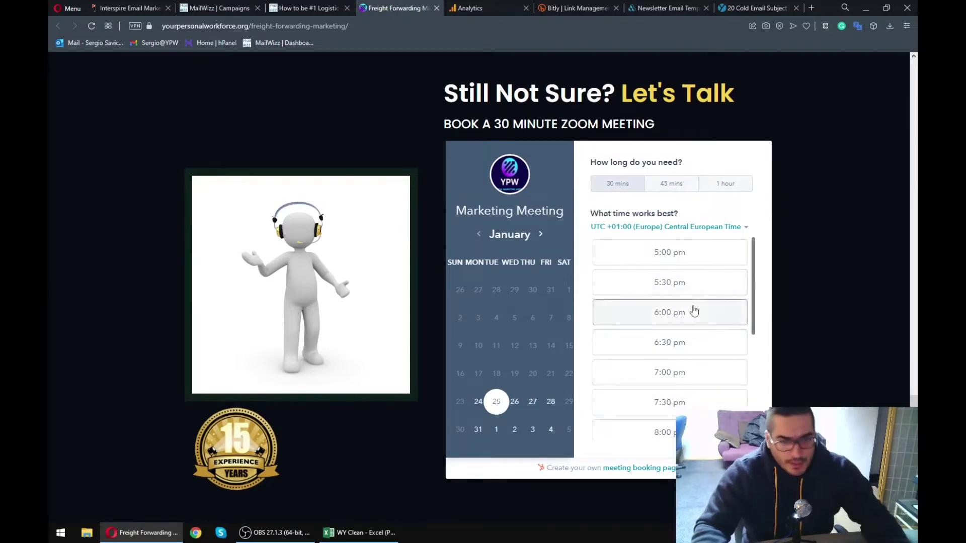
pyautogui.click(672, 312)
pyautogui.press('Tab')
pyautogui.press('Tab')
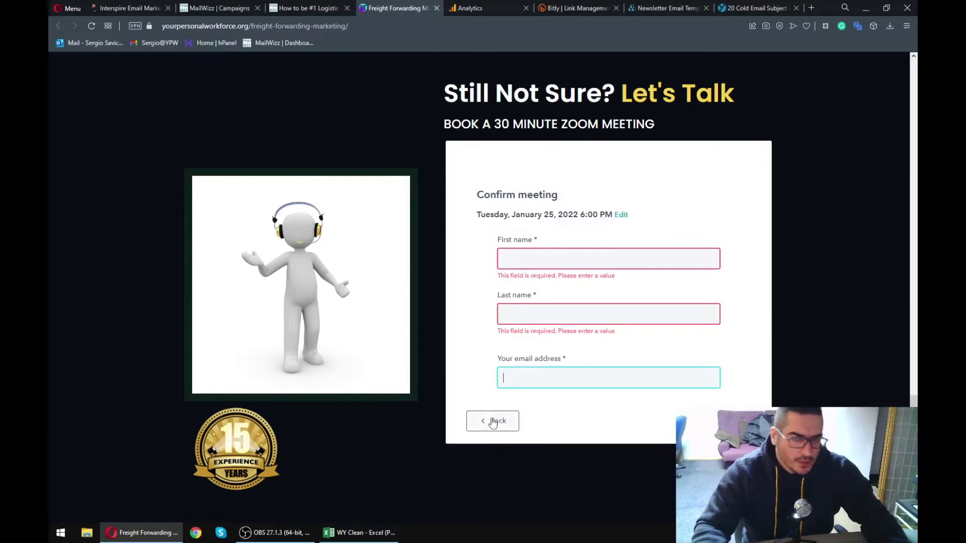
# - Go to the Specialty > Amazon Ads PPC page
pyautogui.scroll(15, 483, 282)
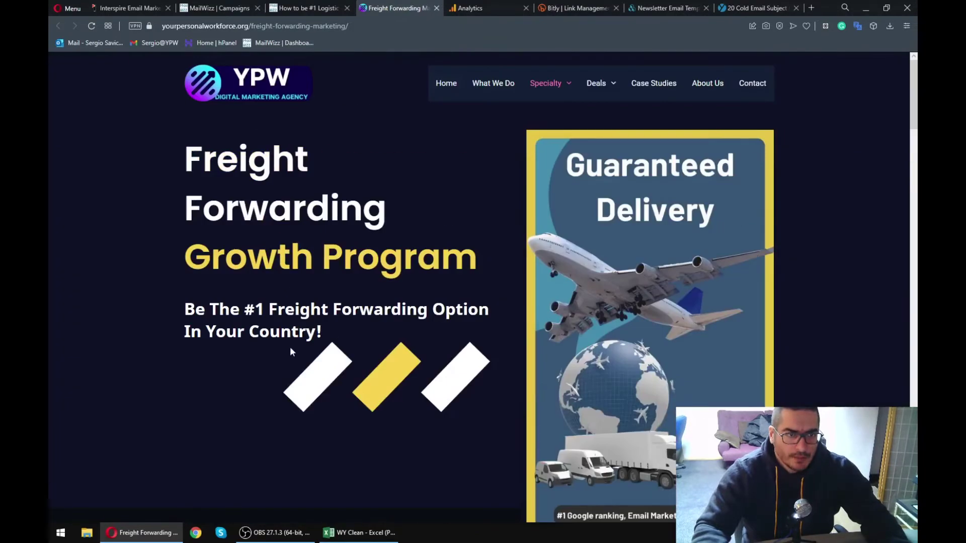
pyautogui.moveTo(546, 83)
pyautogui.click(554, 167)
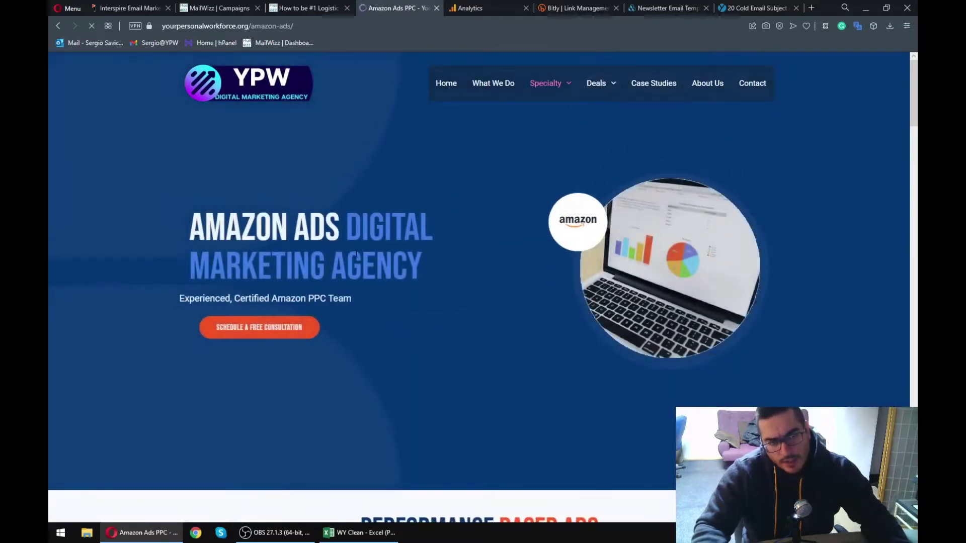
# - Look over the top of the Amazon Ads Digital Marketing Agency page
pyautogui.moveTo(203, 212); pyautogui.dragTo(440, 301)
pyautogui.click(440, 302)
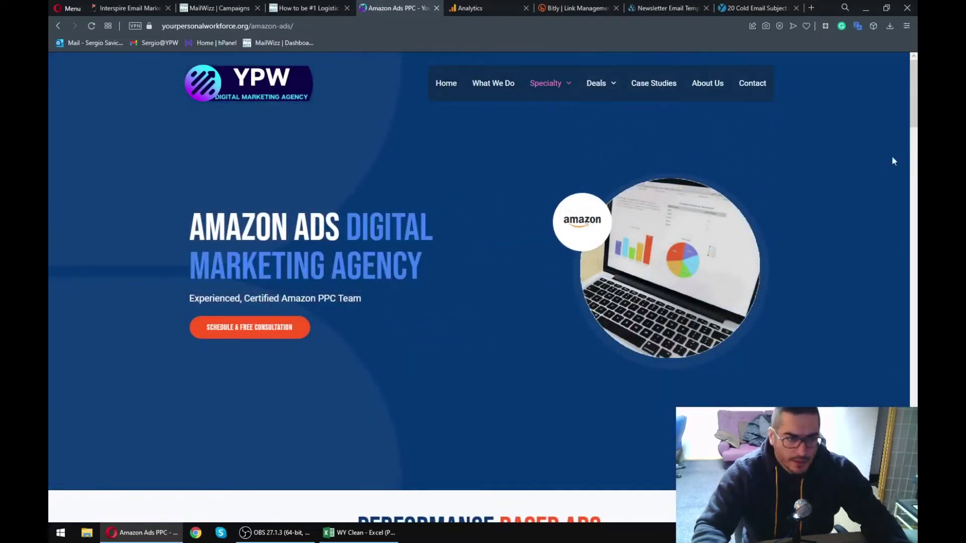
pyautogui.scroll(-1, 913, 95)
pyautogui.scroll(-1, 483, 287)
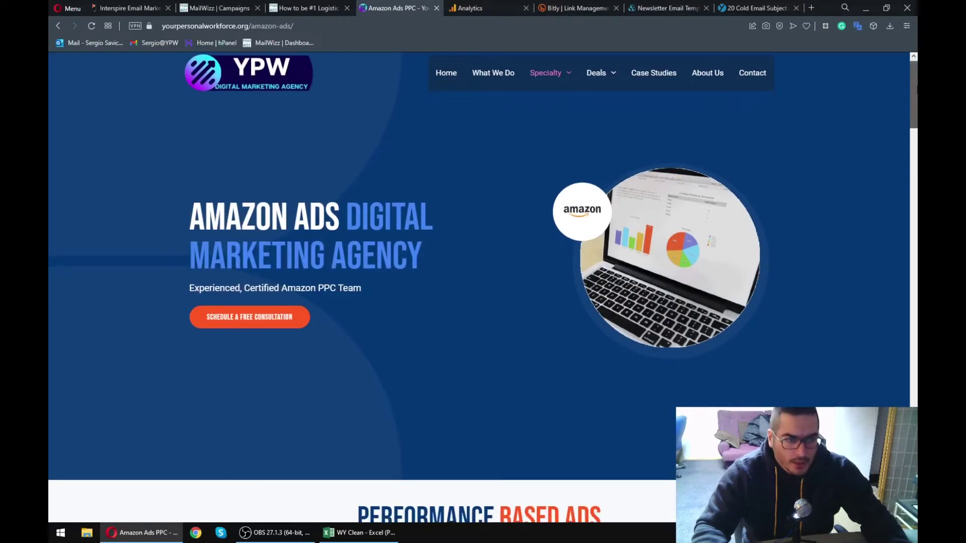
pyautogui.moveTo(915, 93); pyautogui.dragTo(912, 331)
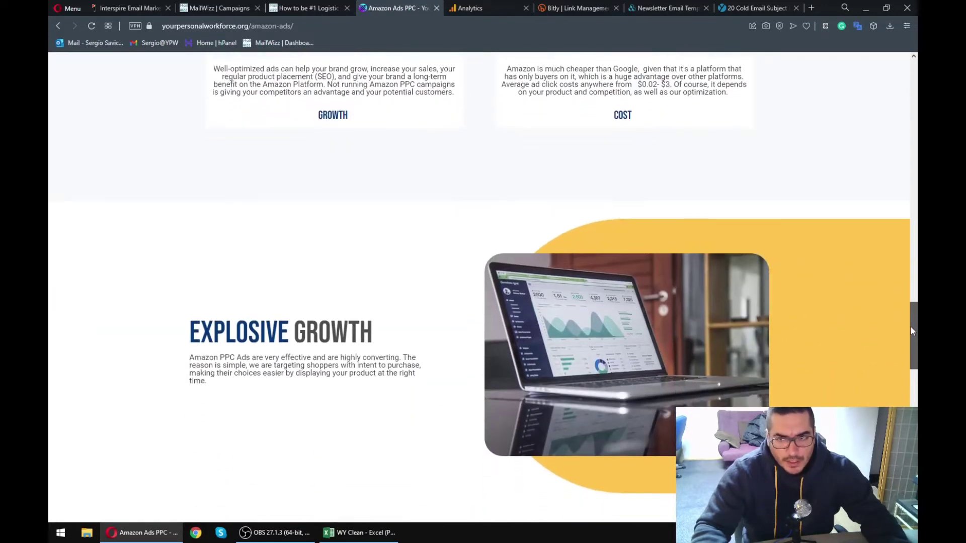
# - Scroll down to the meeting calendar and back, then return to the newsletter's web version
pyautogui.scroll(-6, 483, 282)
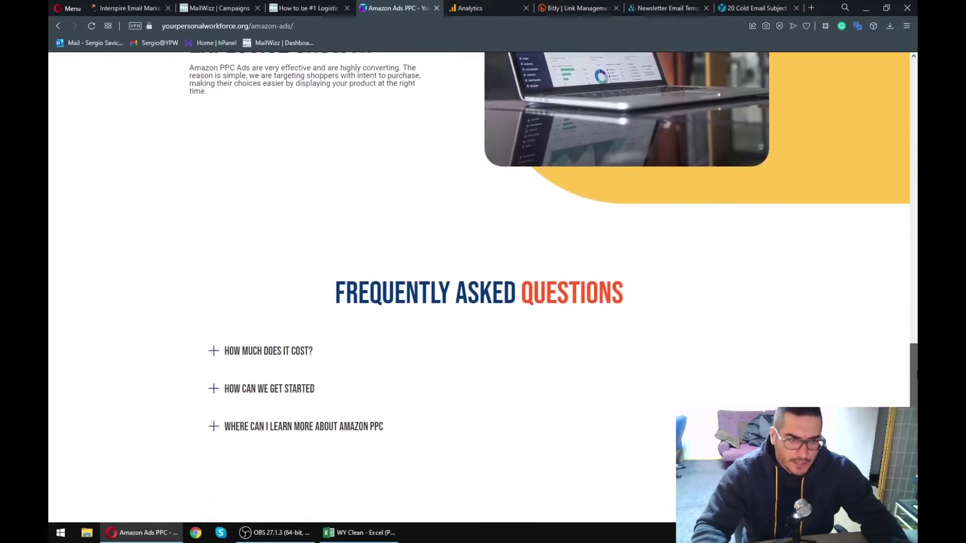
pyautogui.scroll(-7, 483, 287)
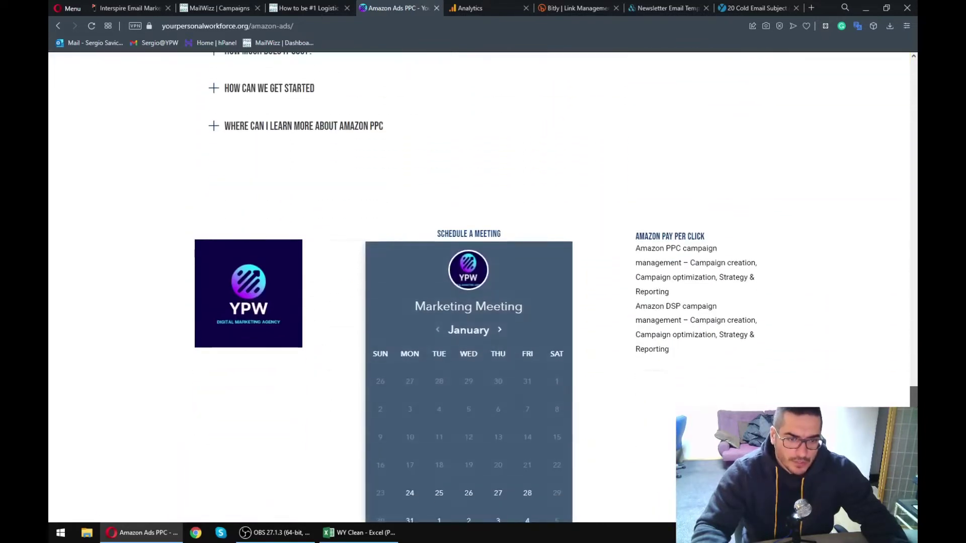
pyautogui.scroll(-4, 483, 287)
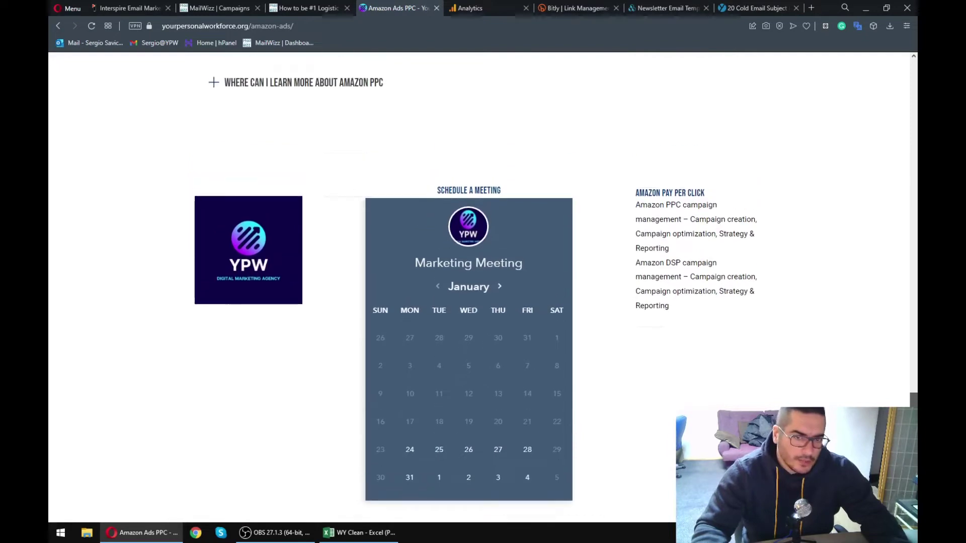
pyautogui.scroll(4, 483, 287)
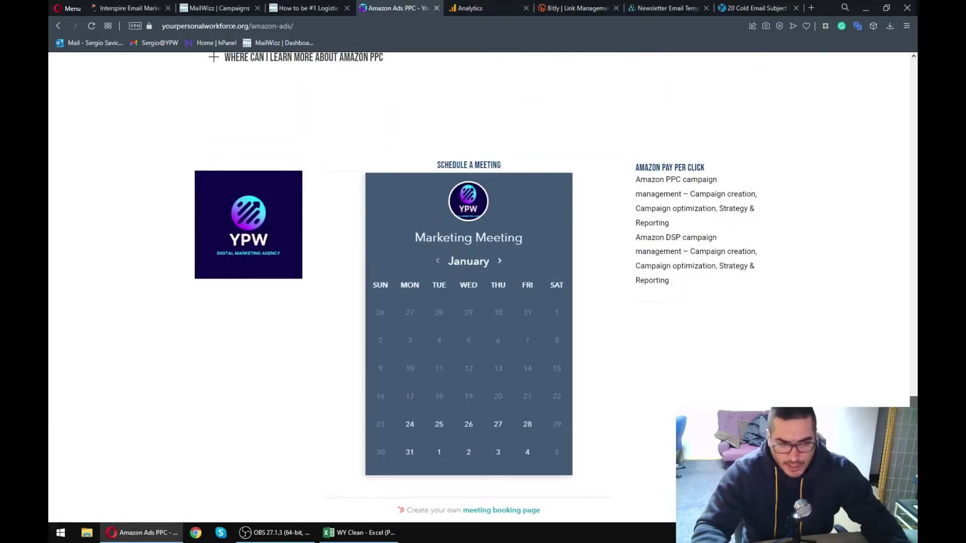
pyautogui.scroll(10, 884, 110)
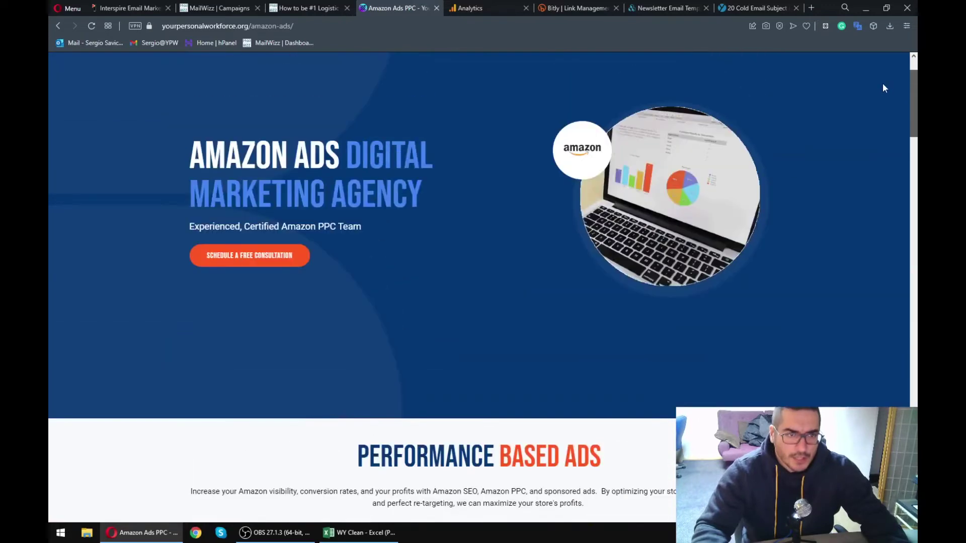
pyautogui.scroll(-10, 869, 362)
pyautogui.scroll(10, 869, 362)
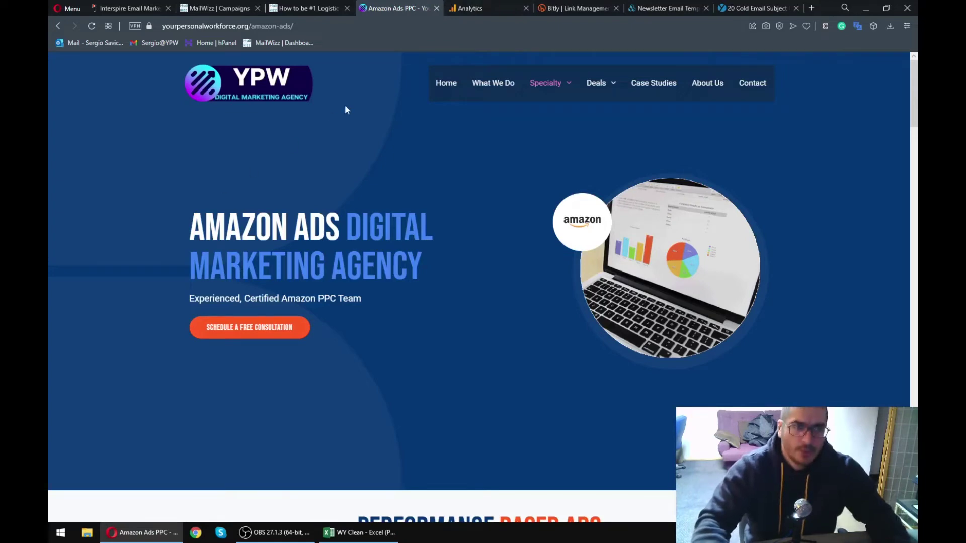
pyautogui.click(308, 8)
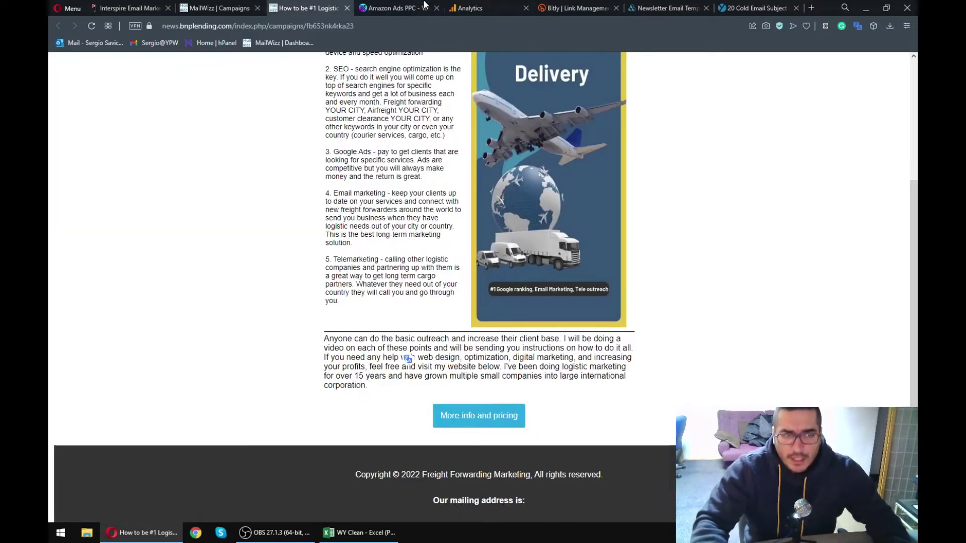
# - Close the Amazon Ads page and open the overview of campaign fb653nk4rka23
pyautogui.click(393, 8)
pyautogui.click(437, 8)
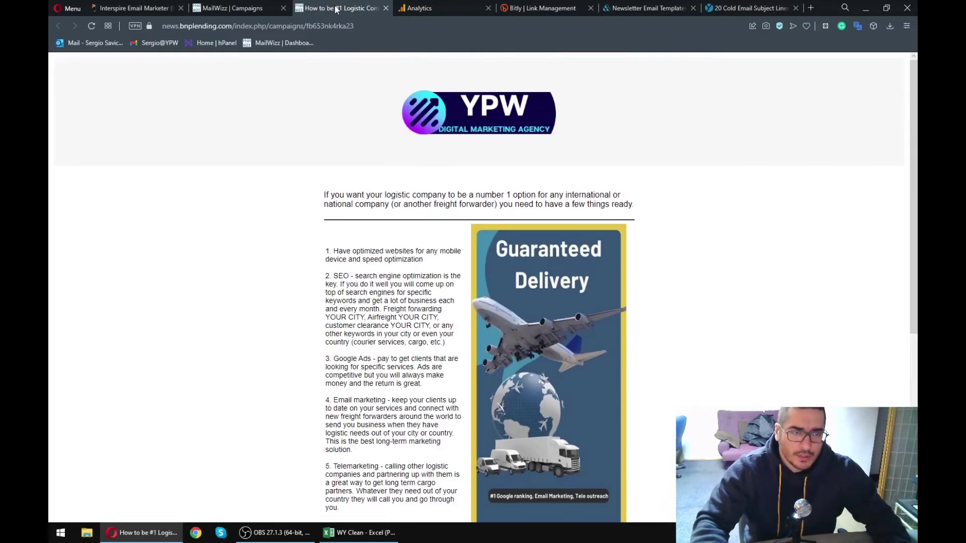
pyautogui.scroll(2, 313, 144)
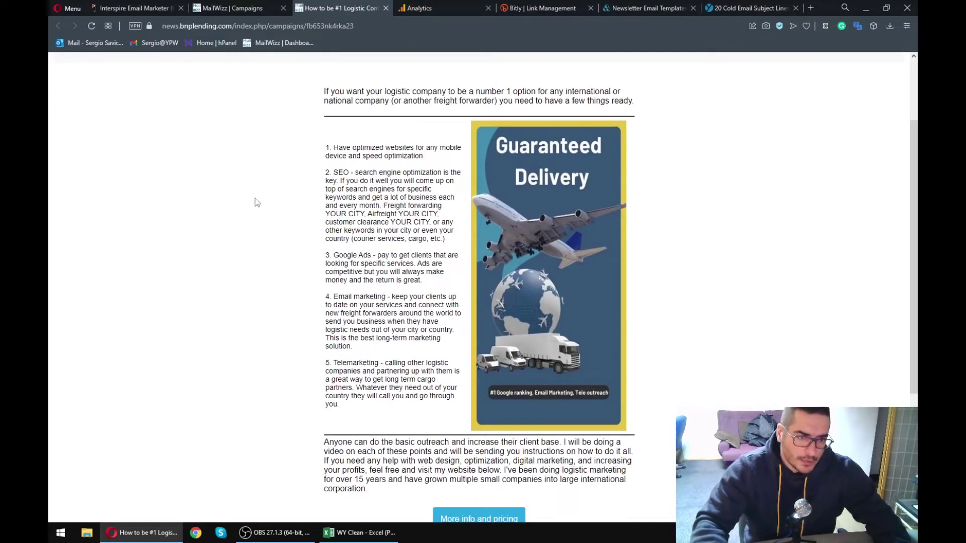
pyautogui.click(237, 8)
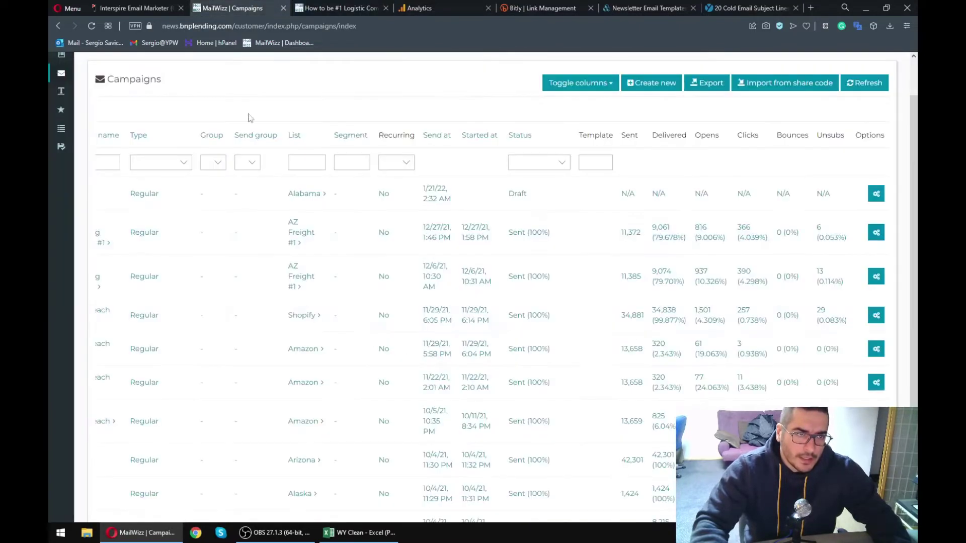
pyautogui.hscroll(-3, 381, 242)
pyautogui.click(188, 235)
# - Review the tracking stats, top domains and most-clicked links, then switch to Bitly
pyautogui.scroll(-2, 402, 241)
pyautogui.scroll(2, 427, 245)
pyautogui.scroll(-4, 428, 245)
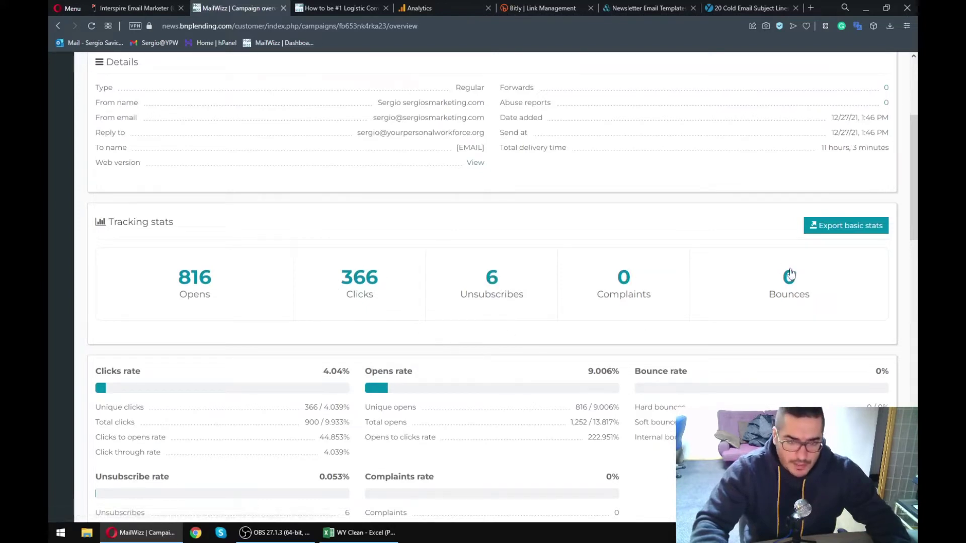
pyautogui.moveTo(802, 296); pyautogui.dragTo(587, 264)
pyautogui.click(557, 280)
pyautogui.scroll(-1, 550, 306)
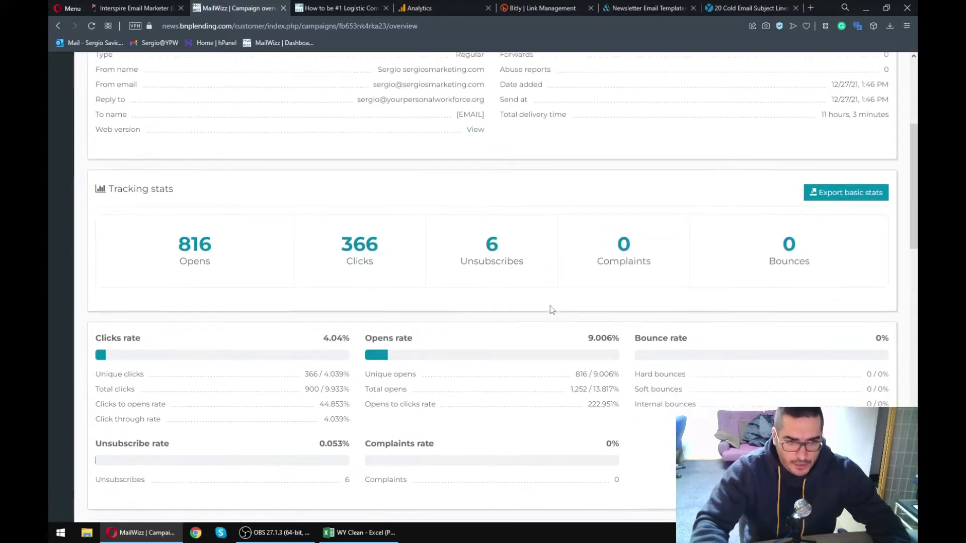
pyautogui.moveTo(466, 328); pyautogui.dragTo(517, 395)
pyautogui.click(517, 395)
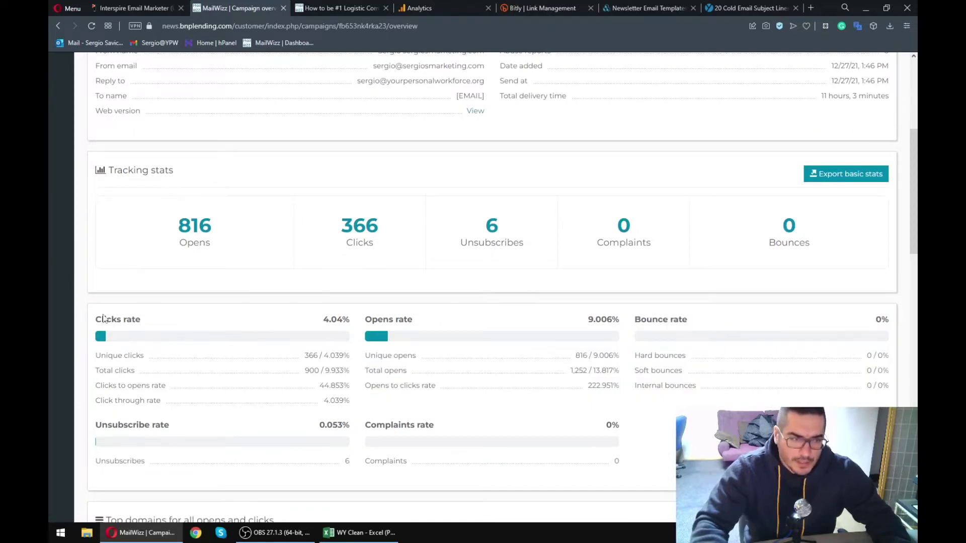
pyautogui.scroll(-6, 239, 398)
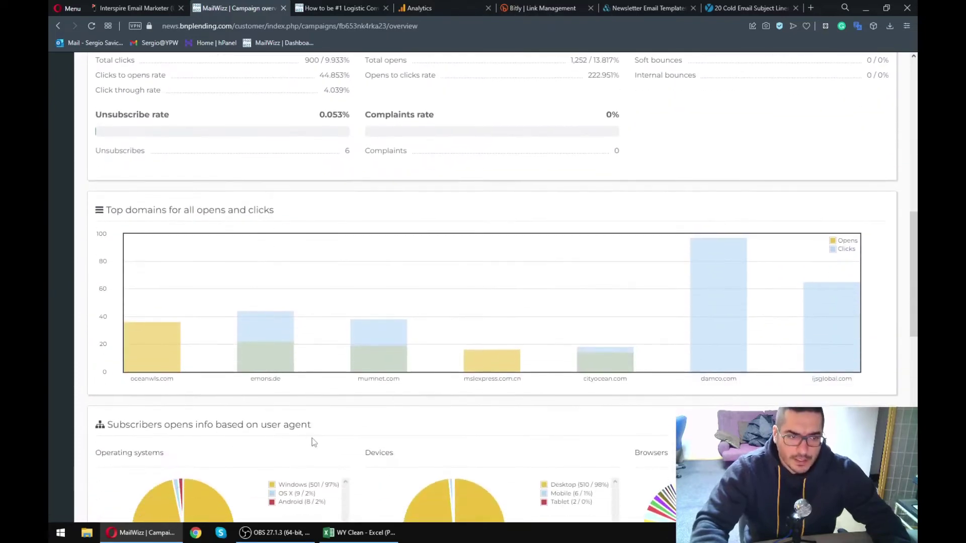
pyautogui.scroll(-7, 312, 439)
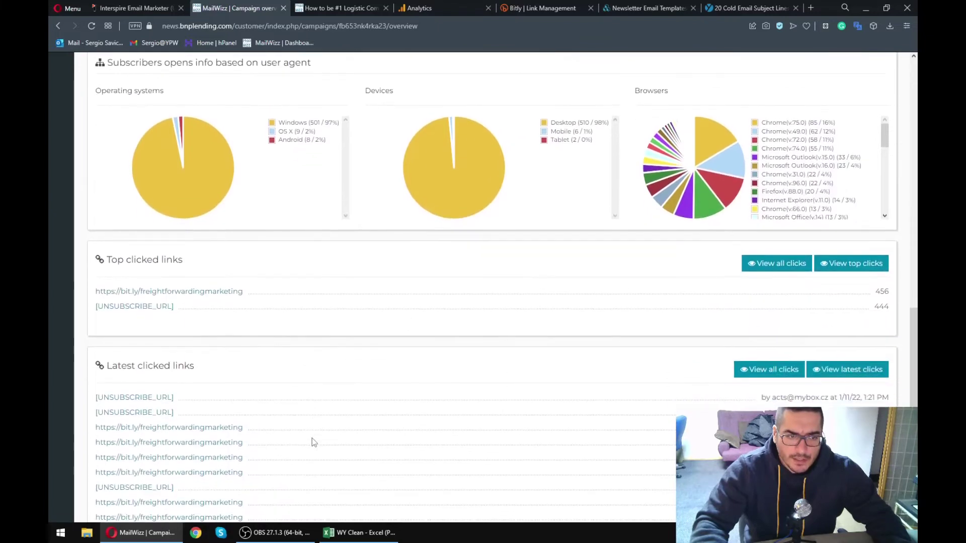
pyautogui.scroll(-1, 312, 442)
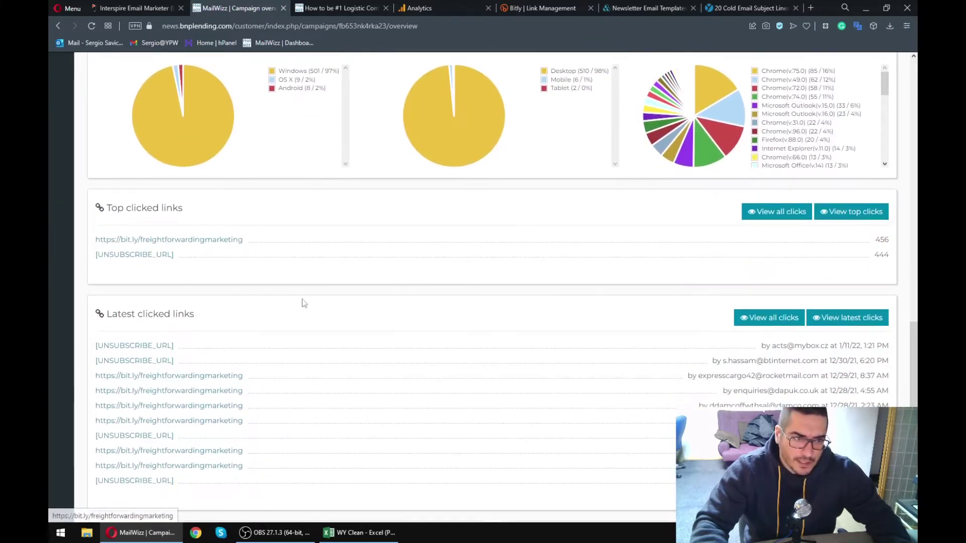
pyautogui.scroll(15, 351, 367)
pyautogui.hotkey('ctrl', 'Tab')
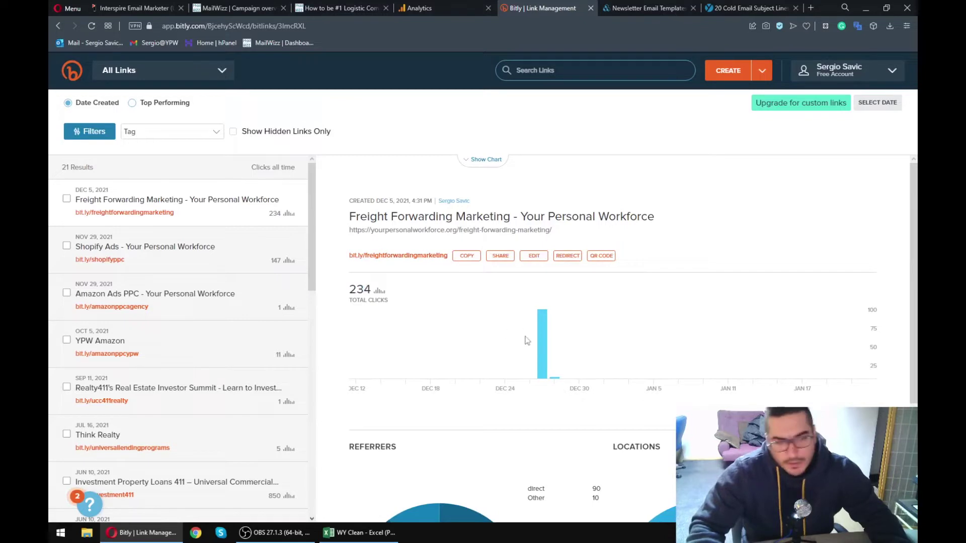
# - View the click stats for the Shopify Ads link
pyautogui.moveTo(541, 351)
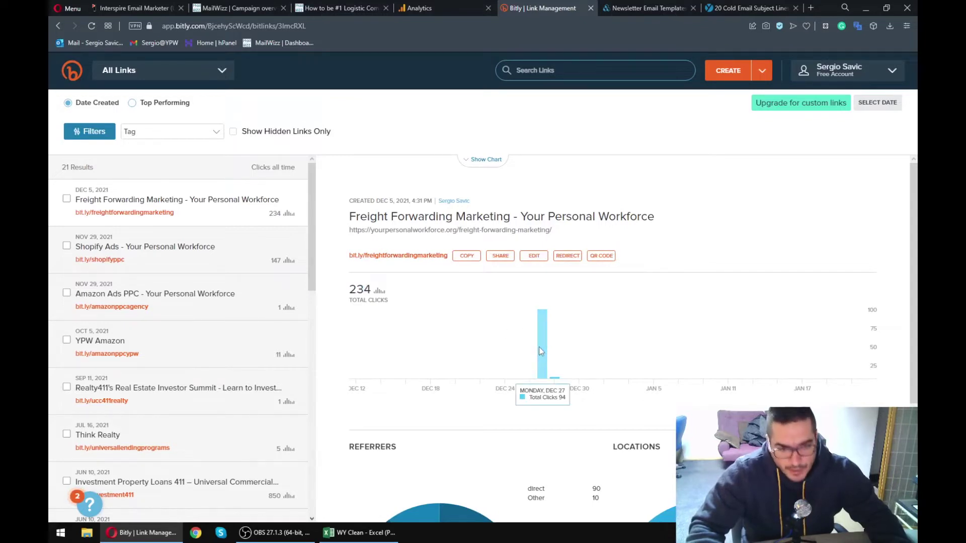
pyautogui.moveTo(555, 380)
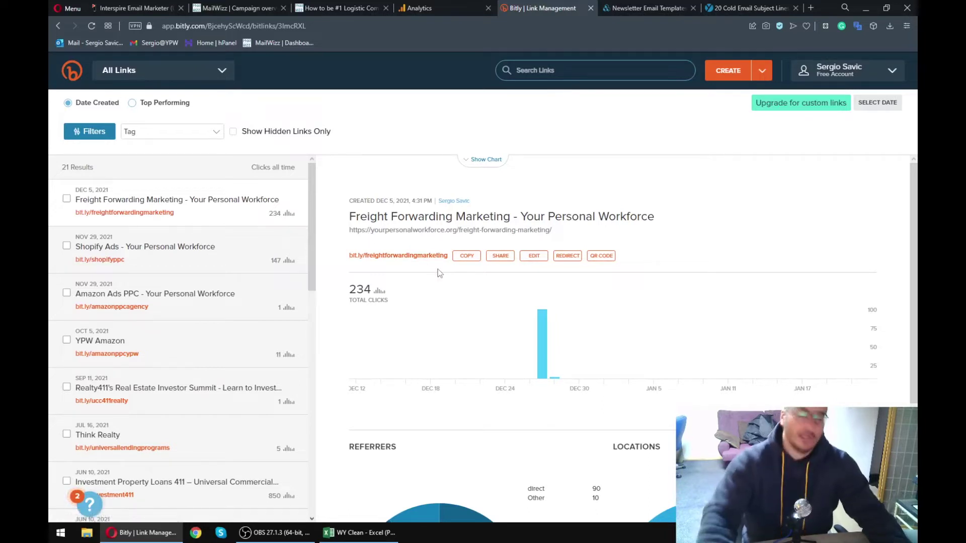
pyautogui.click(221, 264)
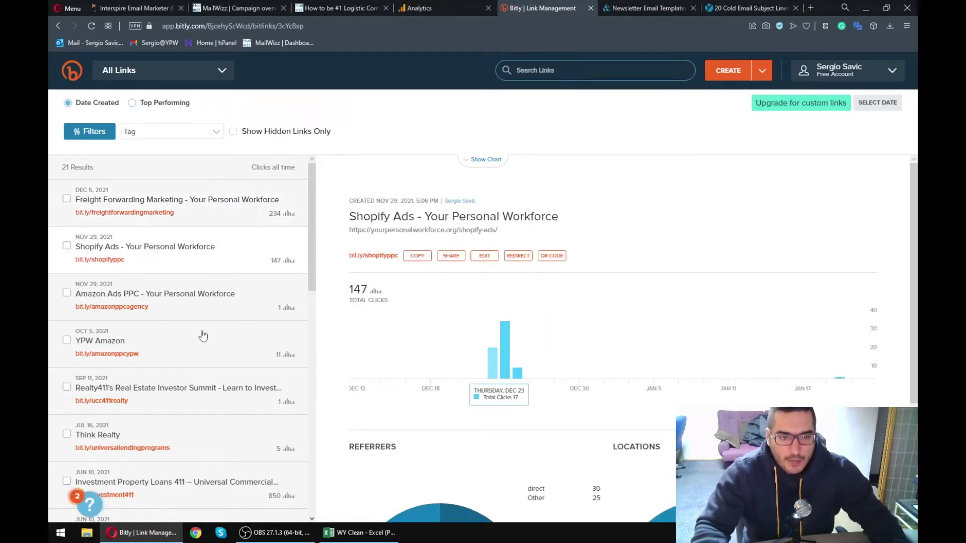
pyautogui.scroll(-2, 183, 262)
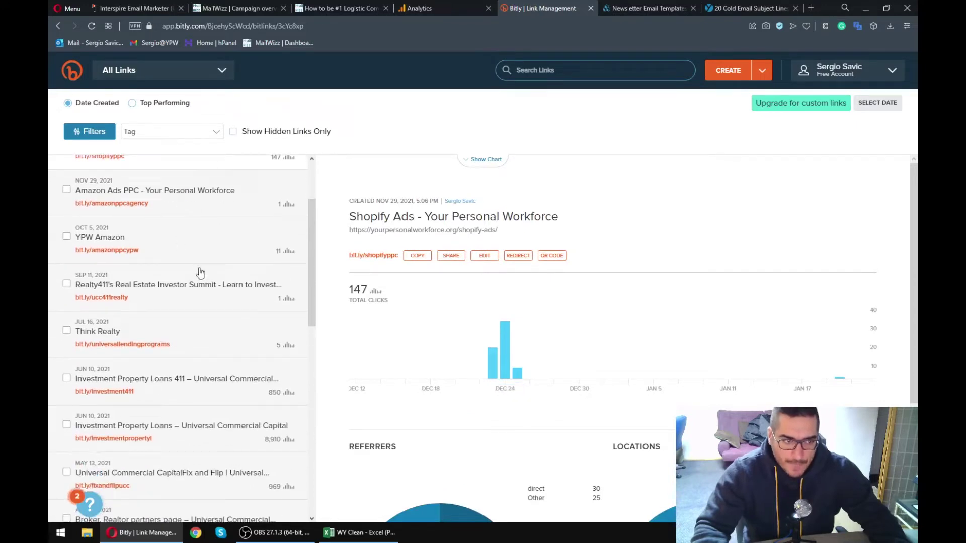
pyautogui.scroll(-2, 200, 273)
# - Compare the Realty411 summit, Amazon Ads PPC and YPW Amazon link stats
pyautogui.click(203, 193)
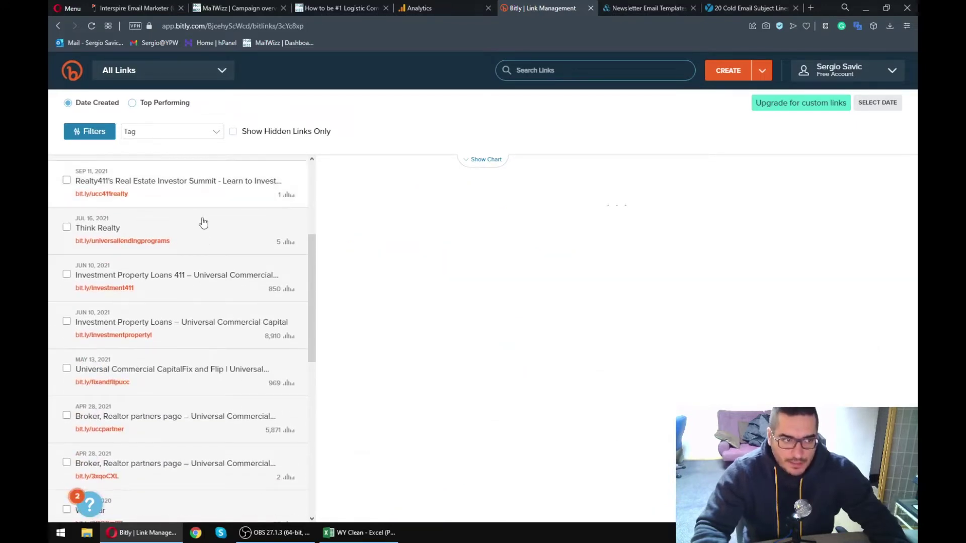
pyautogui.scroll(2, 203, 260)
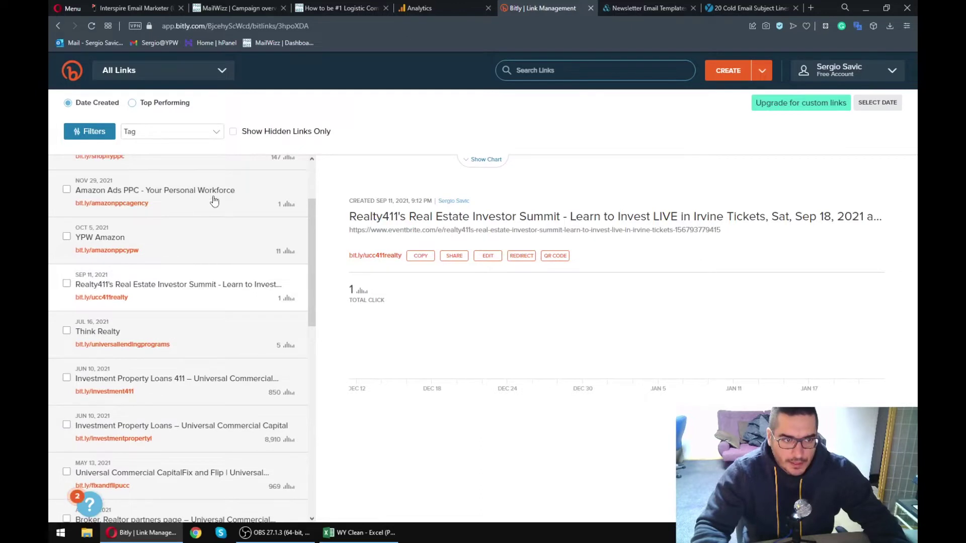
pyautogui.click(213, 201)
pyautogui.click(211, 246)
pyautogui.scroll(-3, 210, 245)
# - Compare the property loan, fix-and-flip and broker partners links, ending on Investment Property Loans (8,910 clicks)
pyautogui.click(210, 245)
pyautogui.scroll(-1, 213, 246)
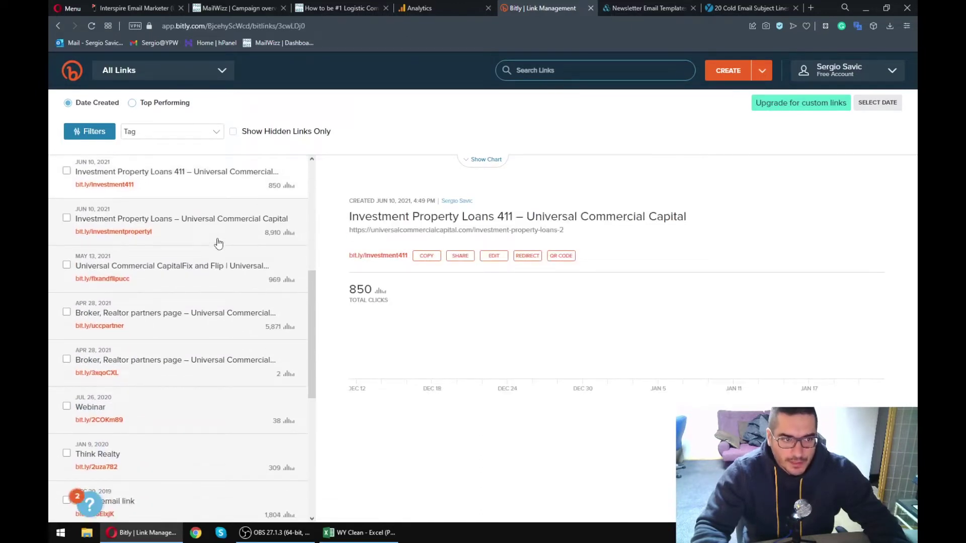
pyautogui.click(218, 244)
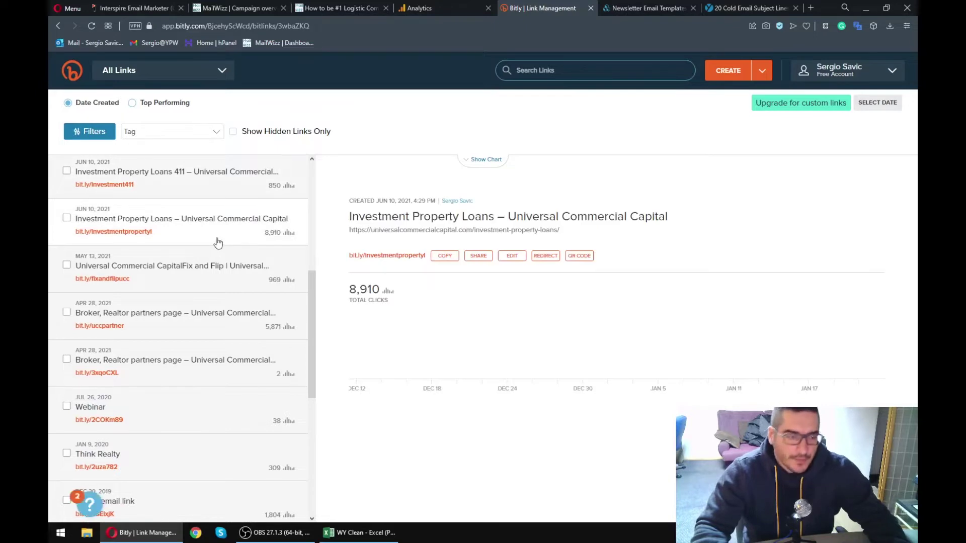
pyautogui.click(236, 276)
pyautogui.click(235, 342)
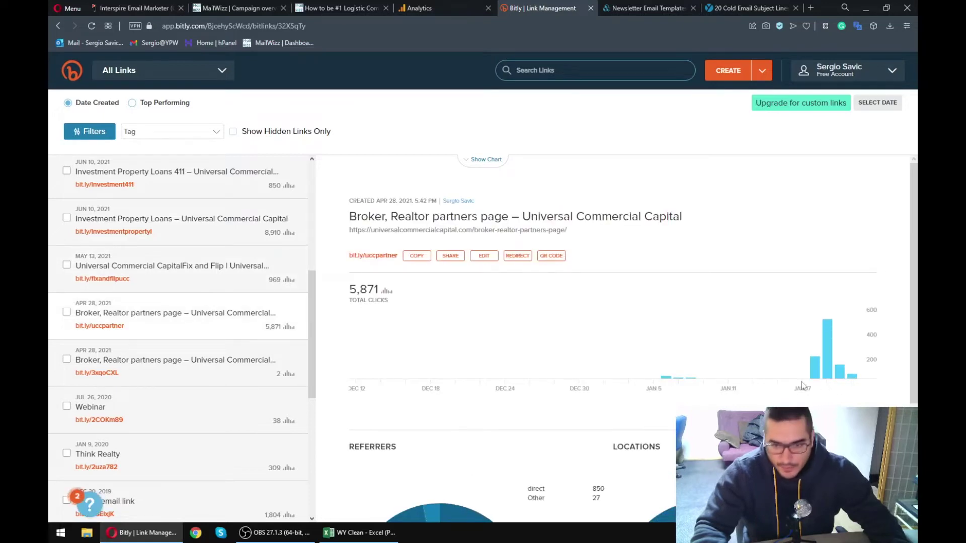
pyautogui.click(223, 287)
pyautogui.click(240, 232)
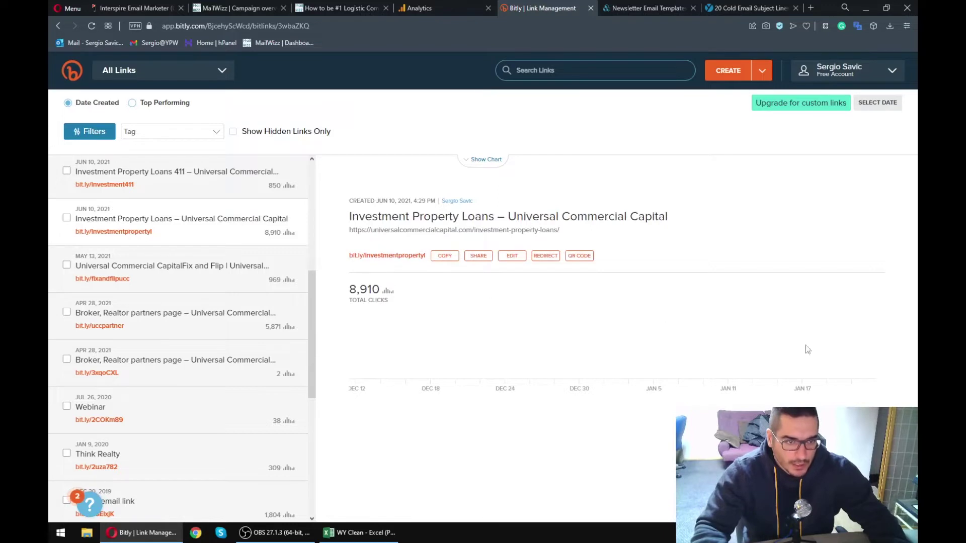
# - Scan the Google Analytics Home dashboard with 3.4K users, then close that tab
pyautogui.click(428, 6)
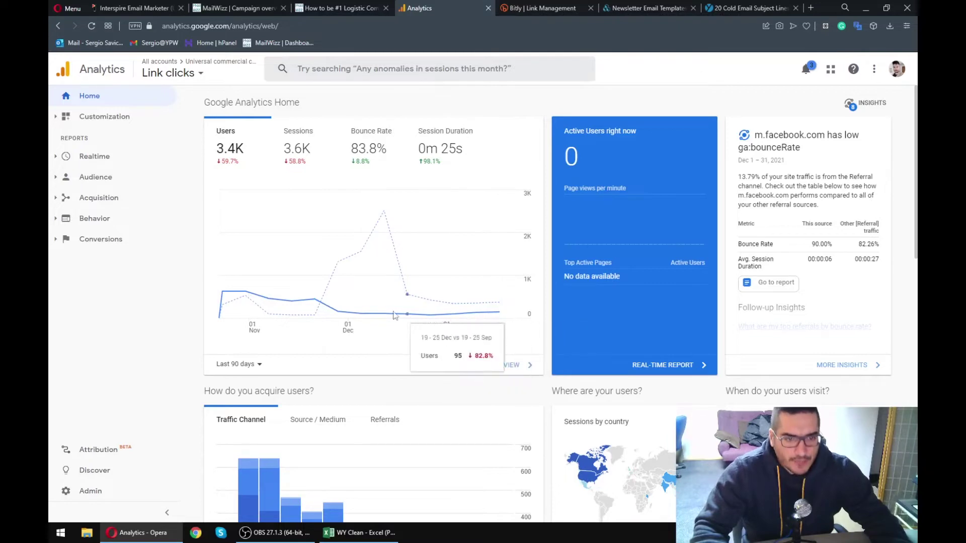
pyautogui.scroll(-4, 244, 226)
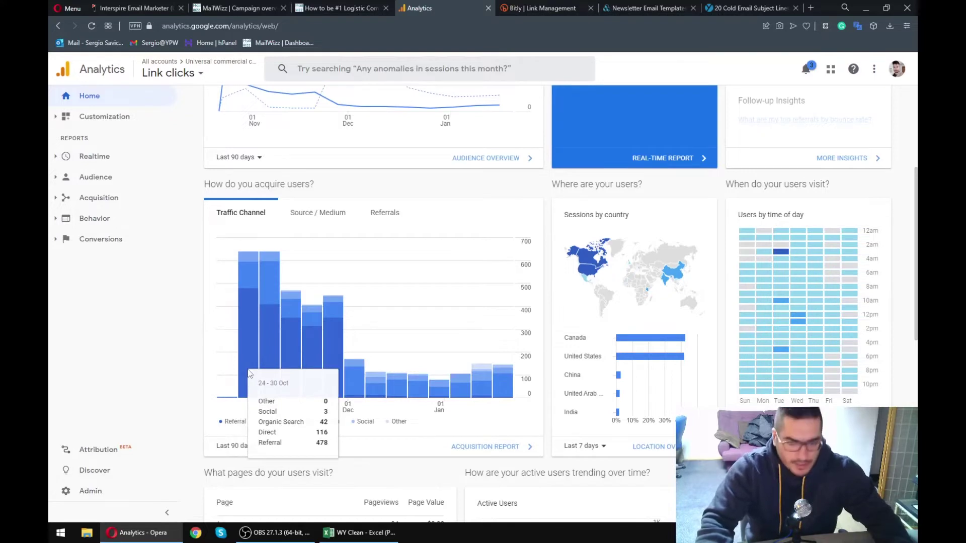
pyautogui.scroll(-5, 249, 373)
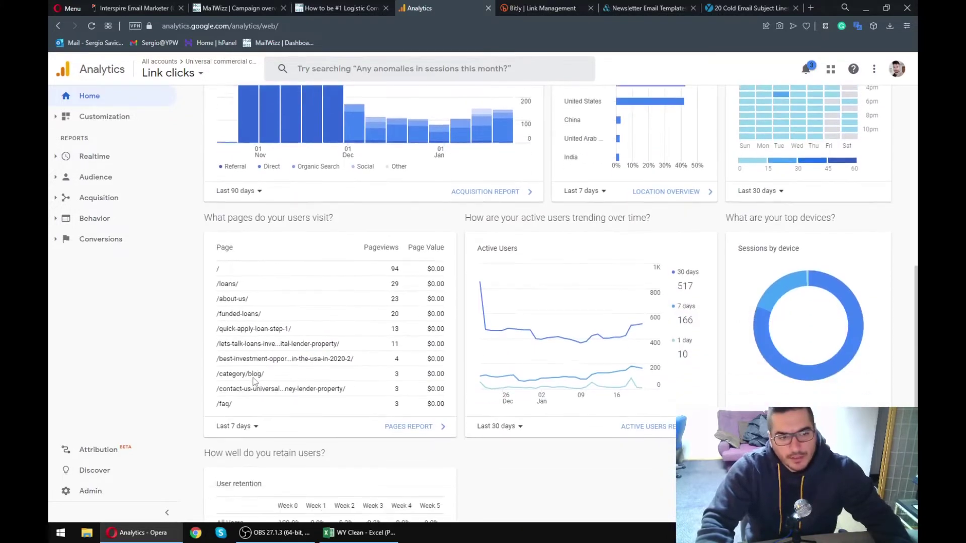
pyautogui.scroll(8, 254, 381)
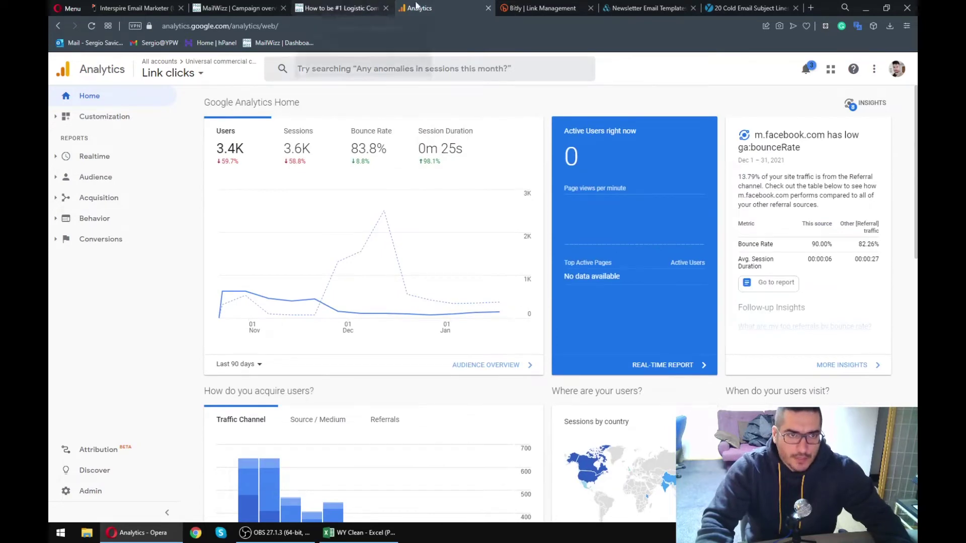
pyautogui.click(488, 8)
# - Return to Bitly and show the Freight Forwarding Marketing link's stats, 234 total clicks
pyautogui.click(337, 8)
pyautogui.hotkey('ctrl', 'Tab')
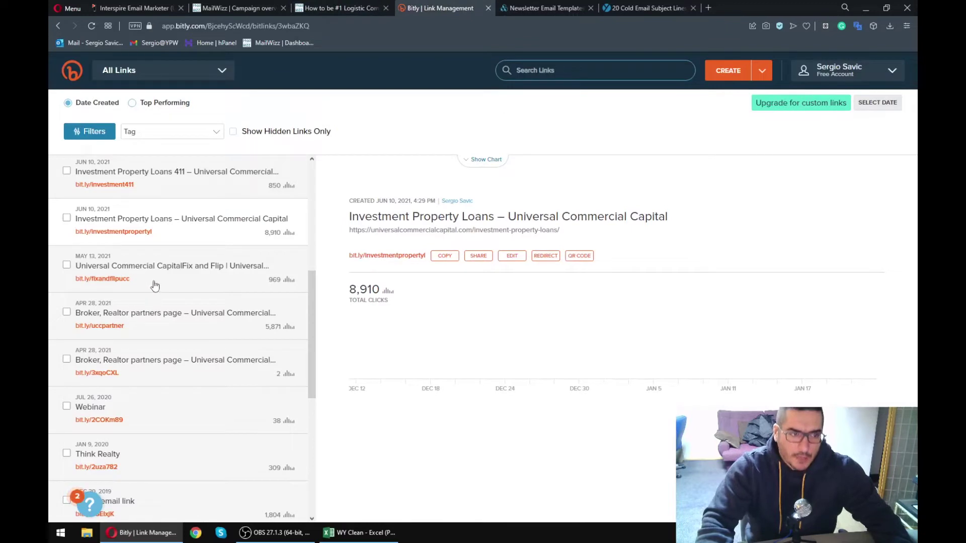
pyautogui.scroll(6, 155, 286)
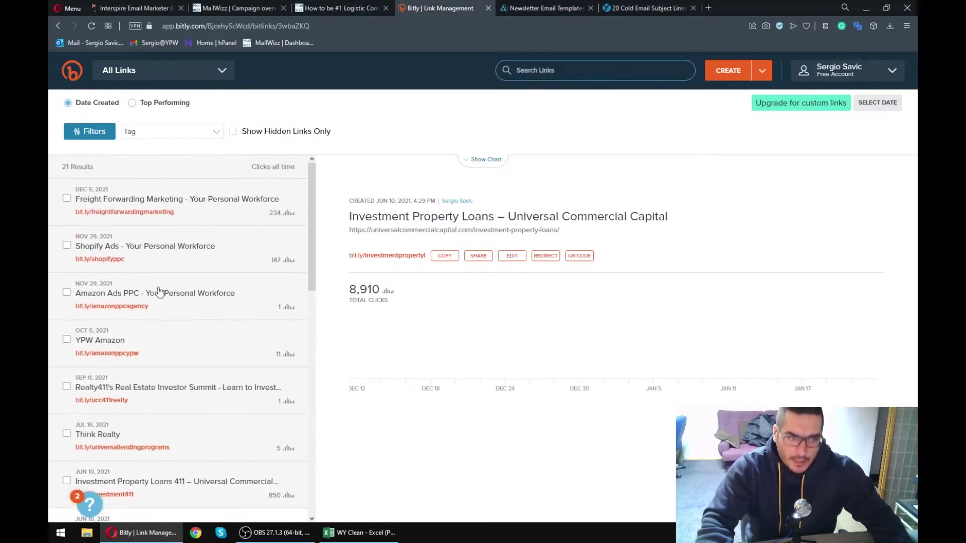
pyautogui.click(224, 208)
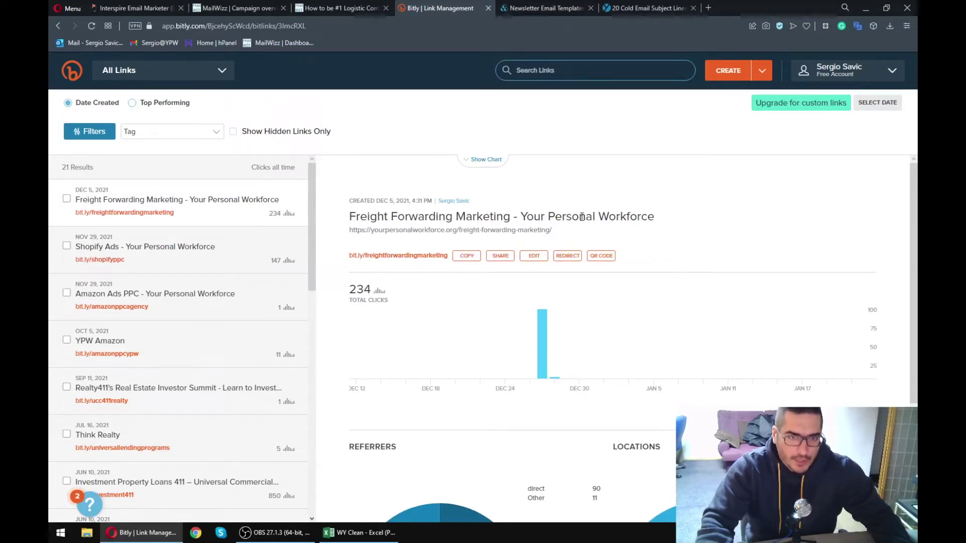
# - Highlight part of the link's title, then switch back to the newsletter's web version
pyautogui.moveTo(375, 219); pyautogui.dragTo(572, 217)
pyautogui.click(572, 217)
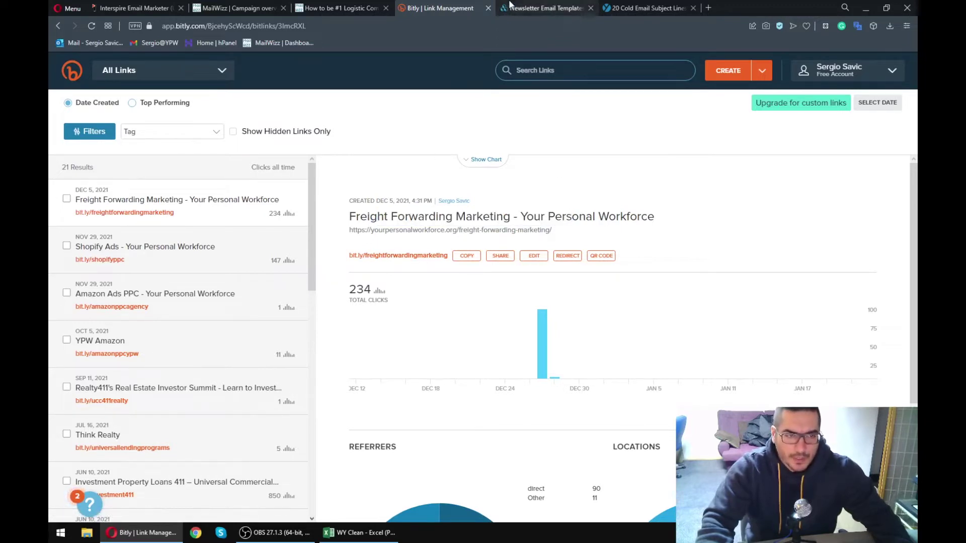
pyautogui.click(332, 8)
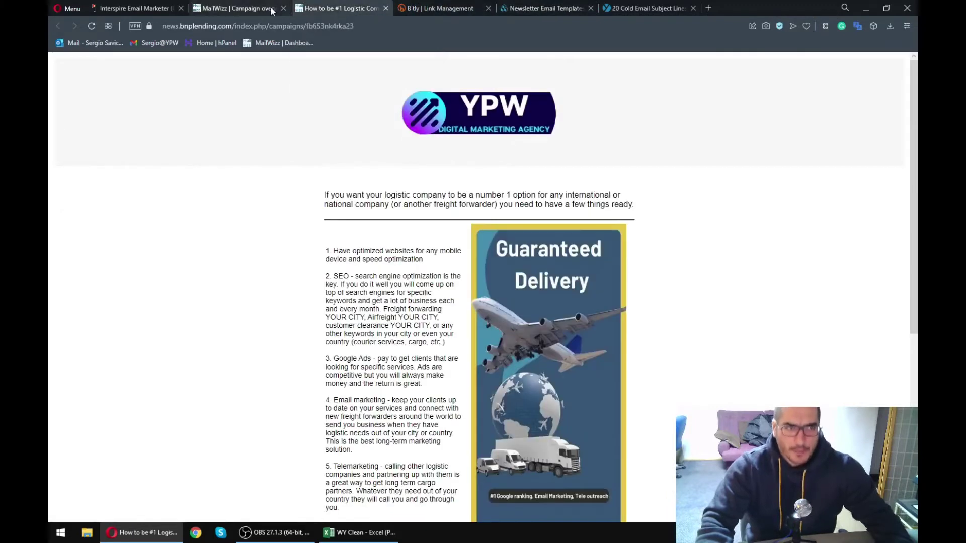
# - Close the logistics email preview tab and go to the All campaigns list
pyautogui.click(237, 8)
pyautogui.middleClick(346, 10)
pyautogui.scroll(3, 333, 270)
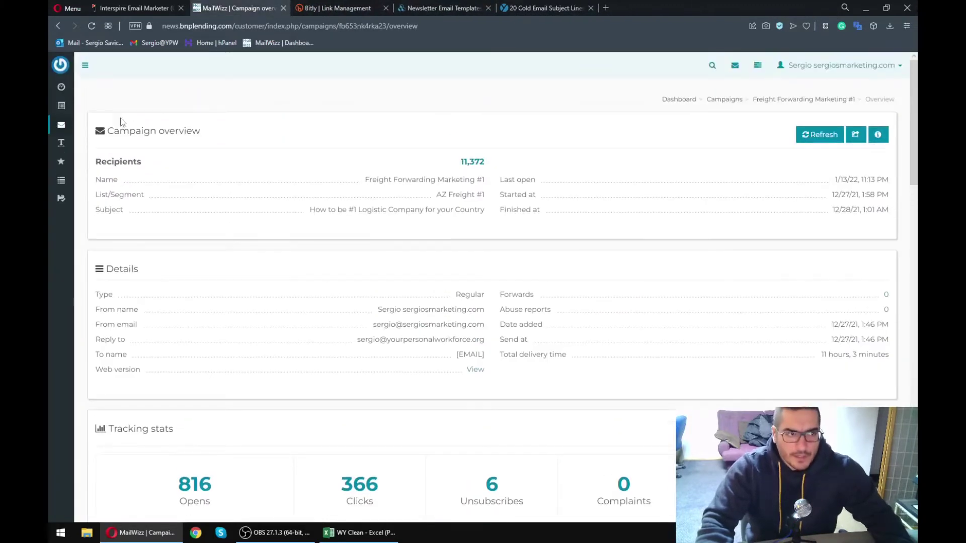
pyautogui.moveTo(62, 130)
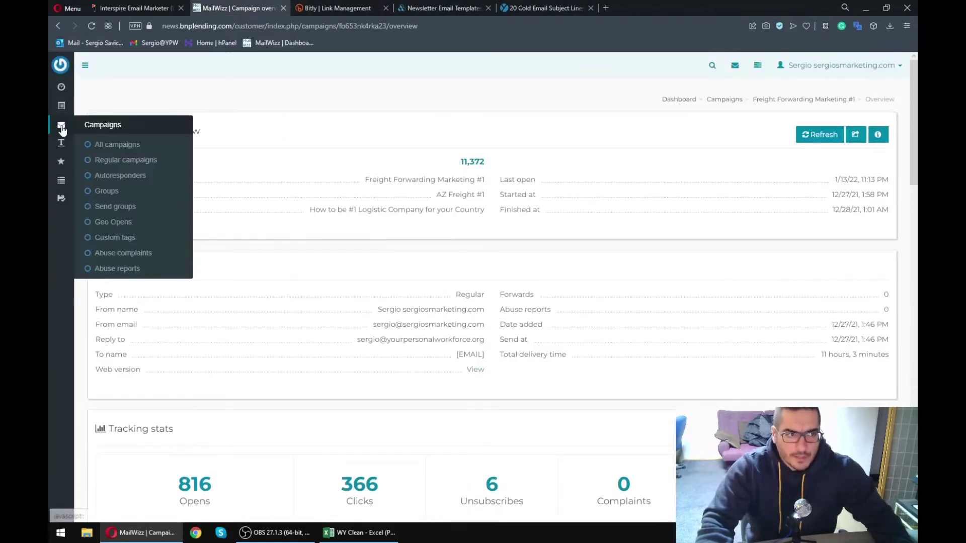
pyautogui.click(138, 145)
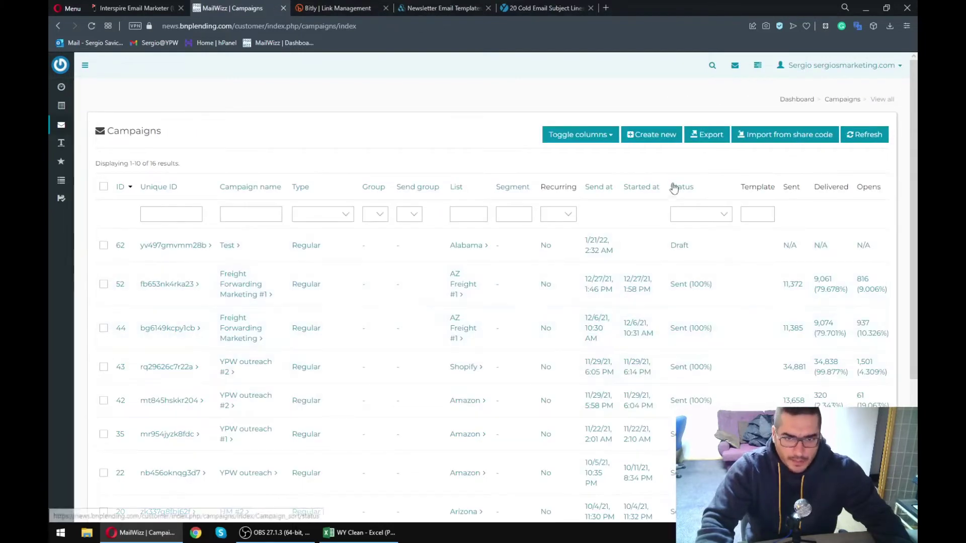
# - Start a new campaign with the placeholder name 'wefwefwfw sdf'
pyautogui.click(650, 134)
pyautogui.click(173, 180)
pyautogui.write('wefwefwfw sdf')
# - Choose the Arizona subscriber list instead of AZ Freight #1
pyautogui.click(233, 217)
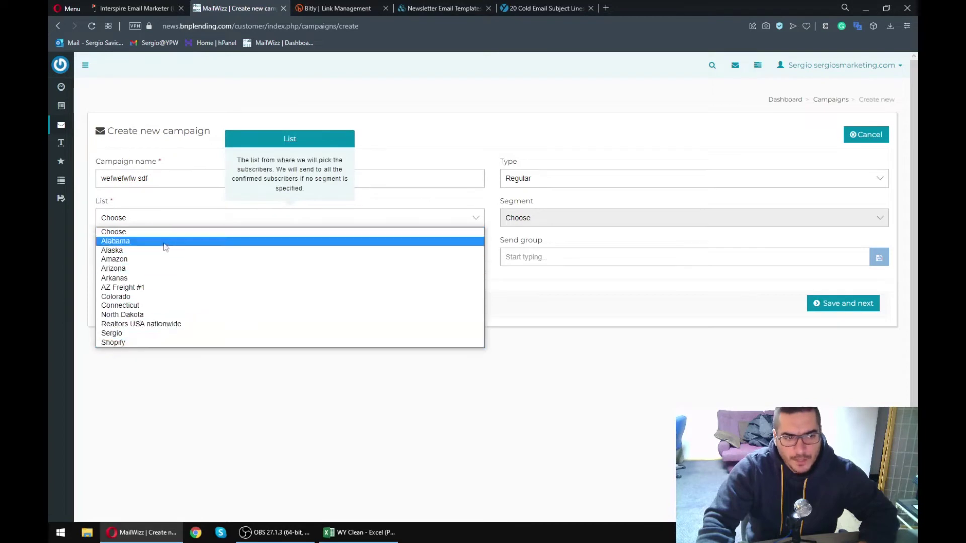
pyautogui.click(143, 286)
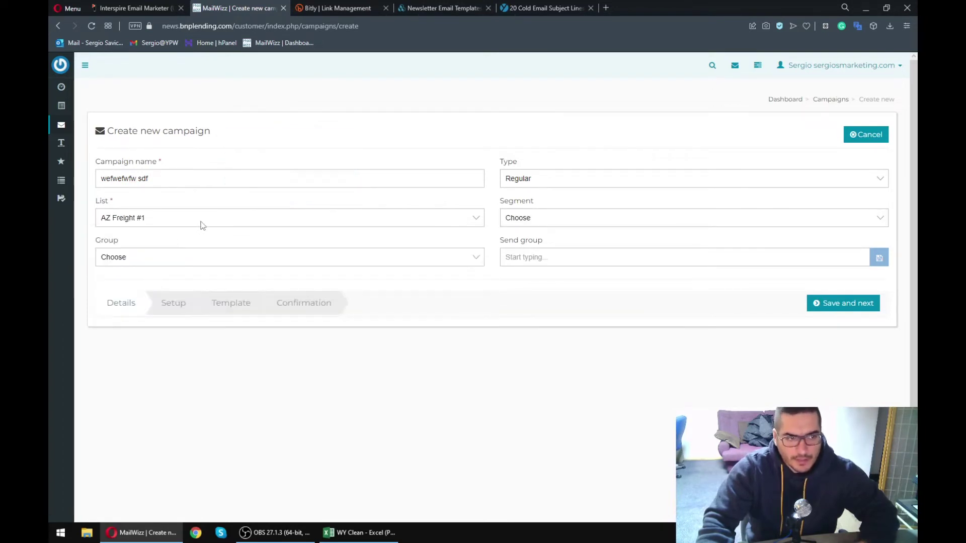
pyautogui.click(202, 221)
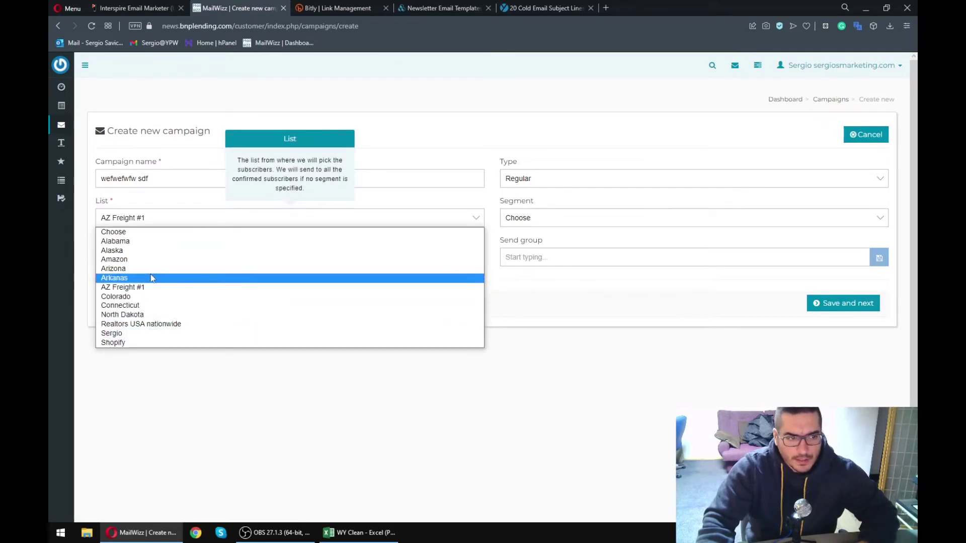
pyautogui.click(151, 269)
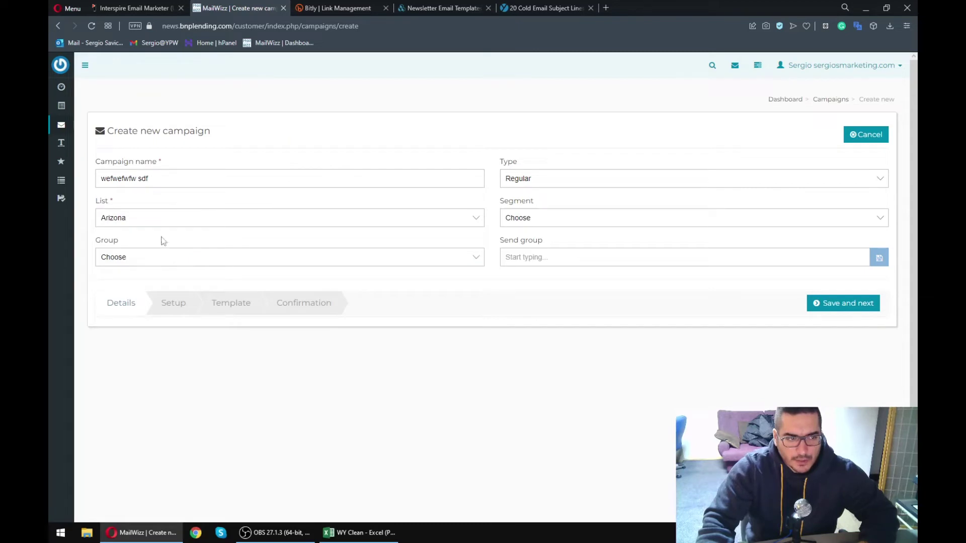
# - Leave group and segment unchosen while keeping Arizona as the campaign list
pyautogui.click(176, 263)
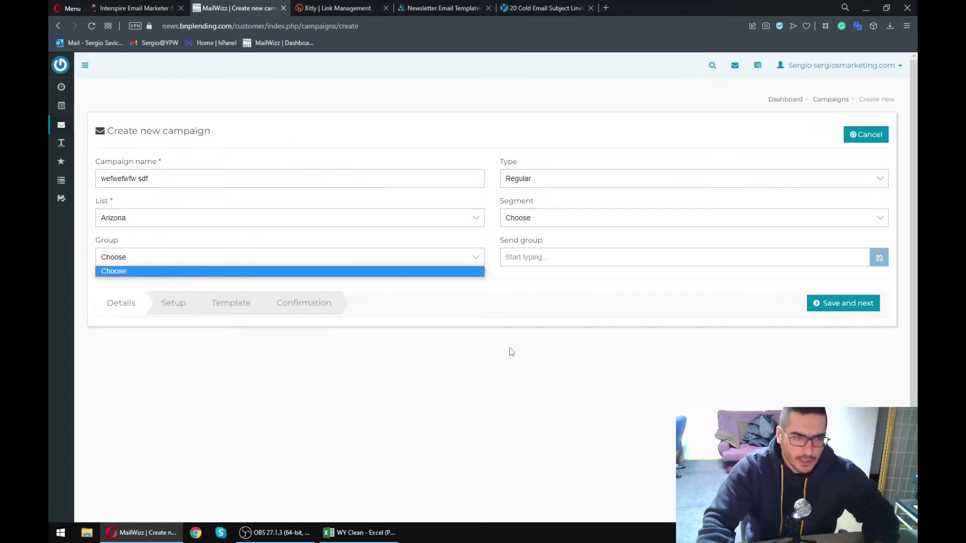
pyautogui.click(457, 336)
pyautogui.click(561, 228)
pyautogui.click(244, 262)
pyautogui.click(430, 206)
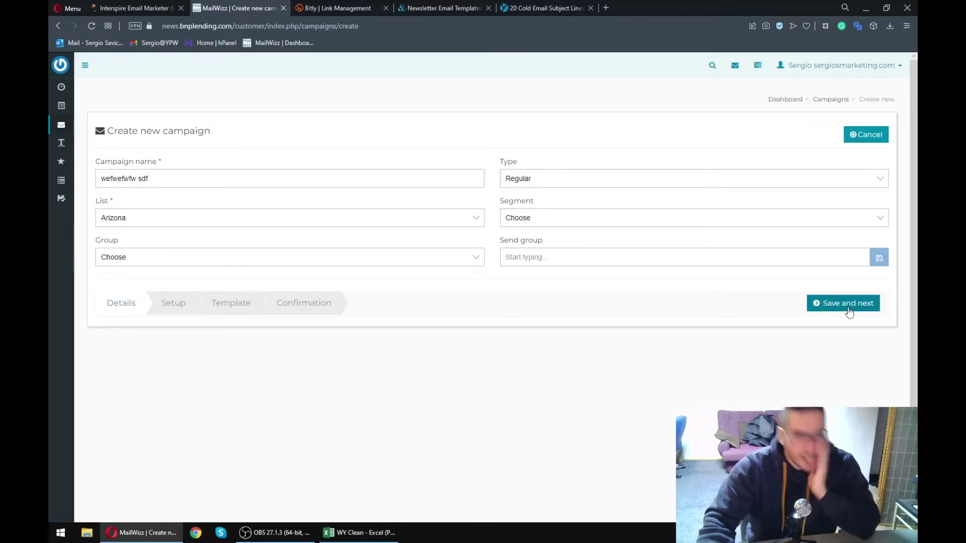
pyautogui.click(283, 222)
pyautogui.click(177, 219)
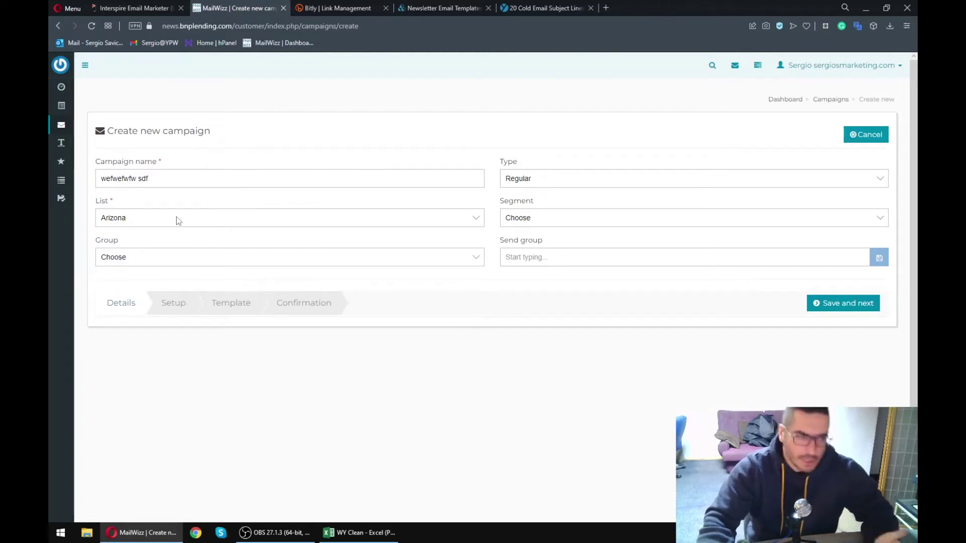
pyautogui.click(545, 217)
pyautogui.click(553, 235)
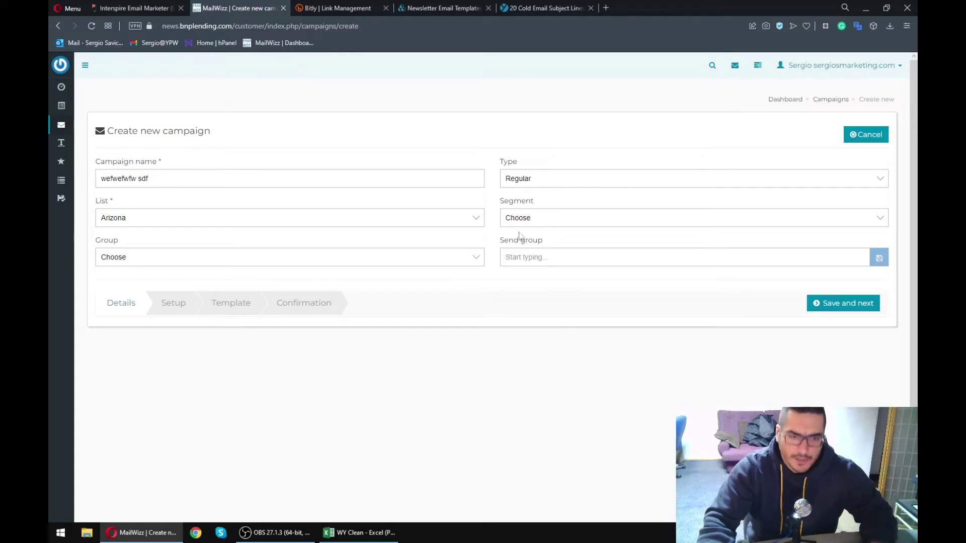
# - Save the campaign details, then set Reply to back to the sender's e-mail address
pyautogui.click(839, 304)
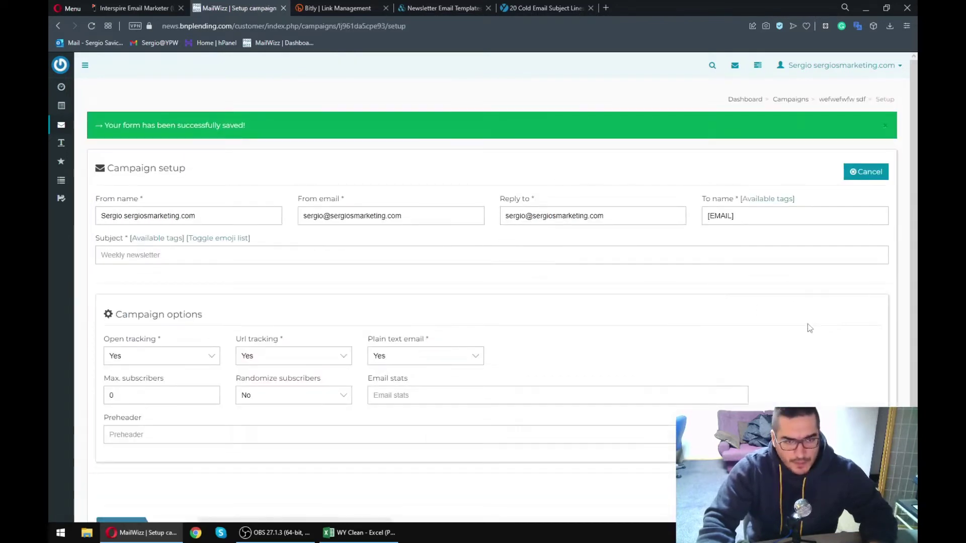
pyautogui.moveTo(601, 216); pyautogui.dragTo(506, 216)
pyautogui.doubleClick(561, 216)
pyautogui.hotkey('ctrl', 'a')
pyautogui.write('2342')
pyautogui.doubleClick(540, 221)
pyautogui.click(518, 221)
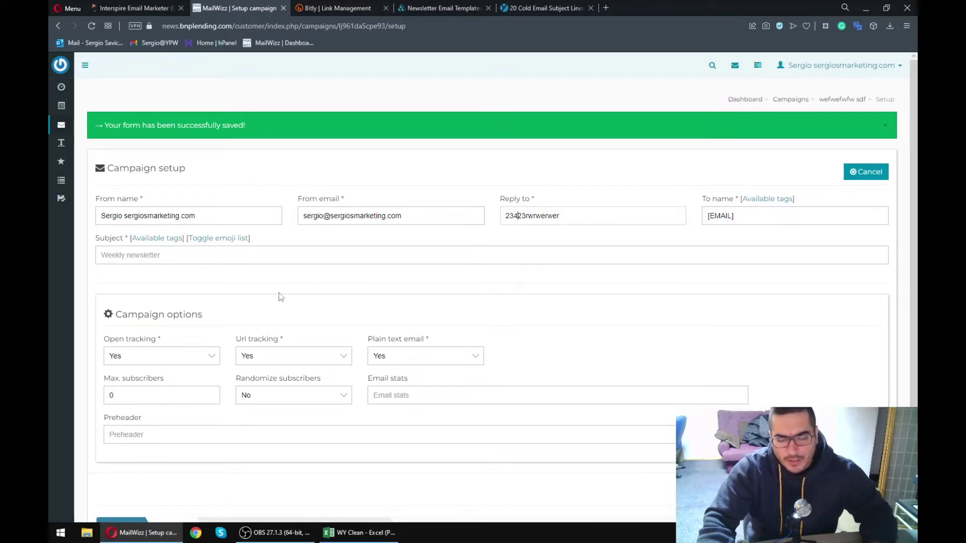
pyautogui.click(525, 216)
pyautogui.doubleClick(526, 217)
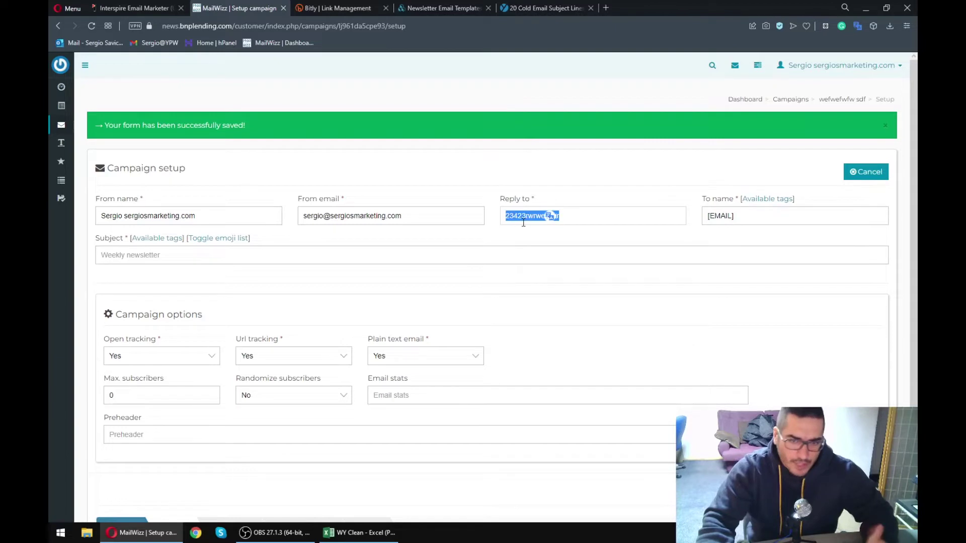
pyautogui.write('sfdsfsdf')
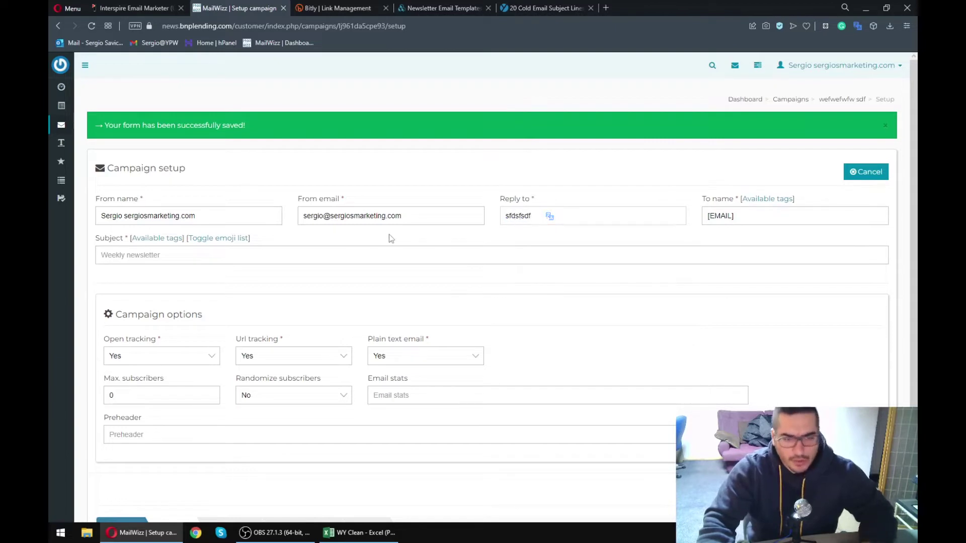
pyautogui.tripleClick(387, 216)
pyautogui.hotkey('ctrl', 'c')
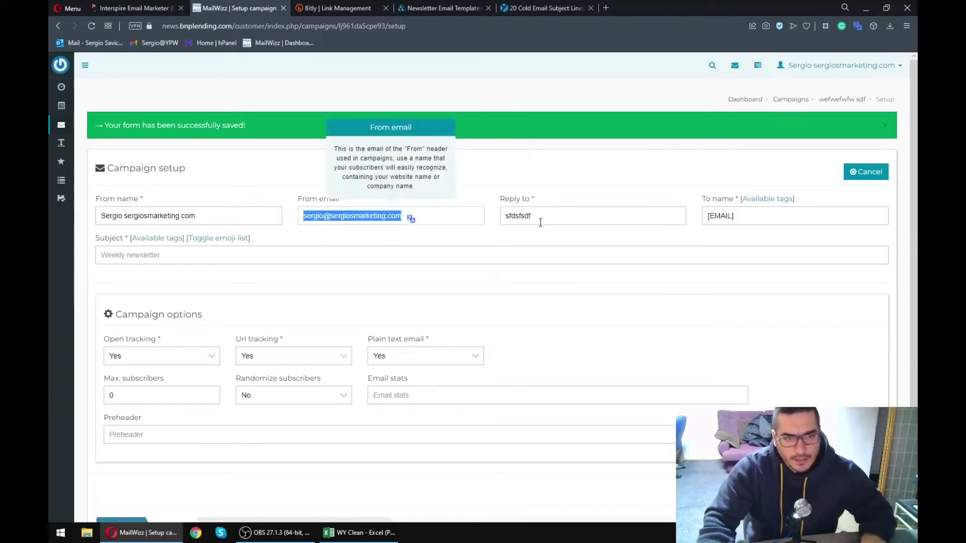
pyautogui.doubleClick(543, 220)
pyautogui.hotkey('ctrl', 'v')
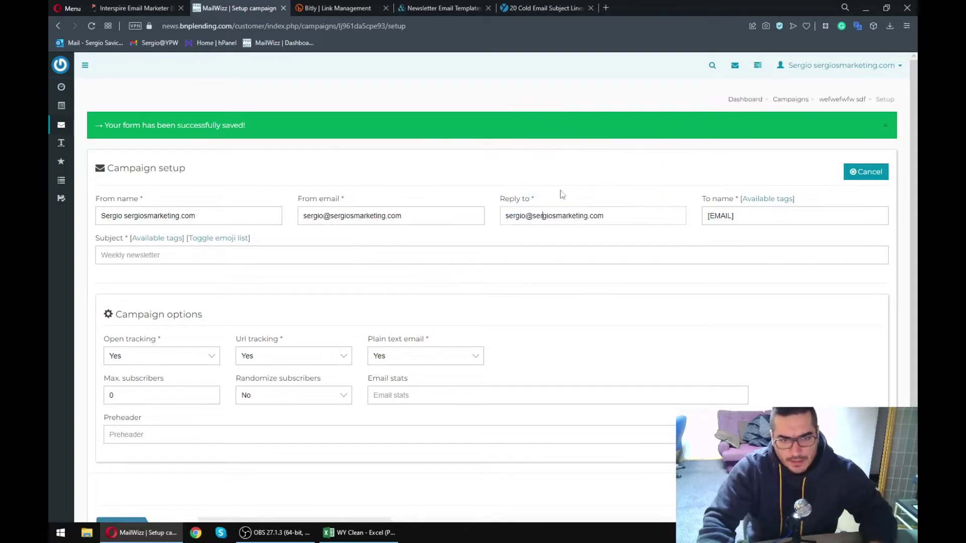
# - Change the From name to the first name 'Sergio'
pyautogui.click(766, 213)
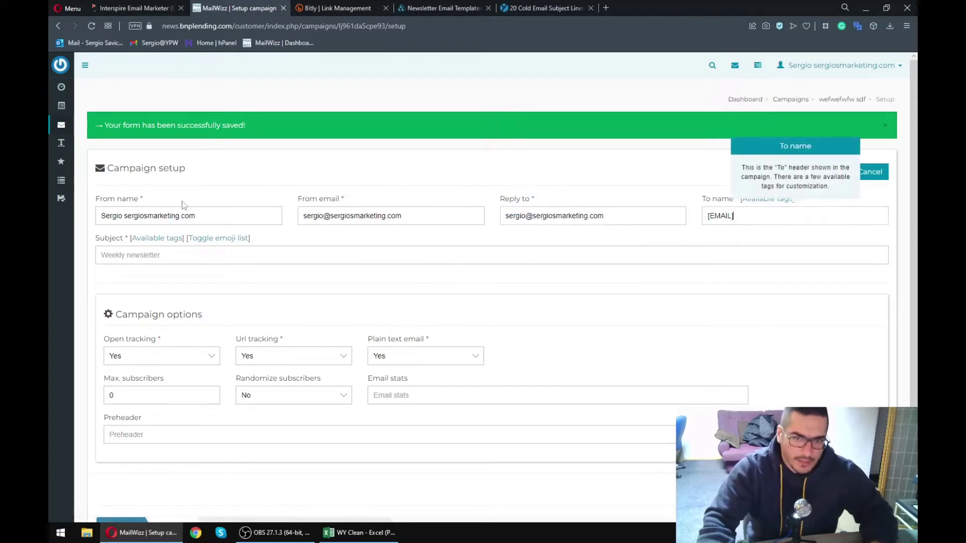
pyautogui.tripleClick(231, 210)
pyautogui.write('Sergio')
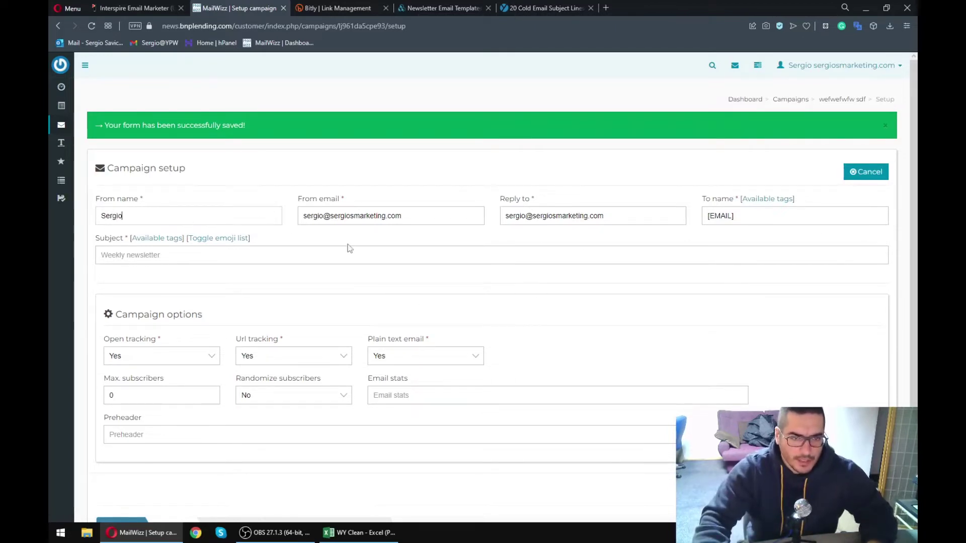
pyautogui.click(169, 258)
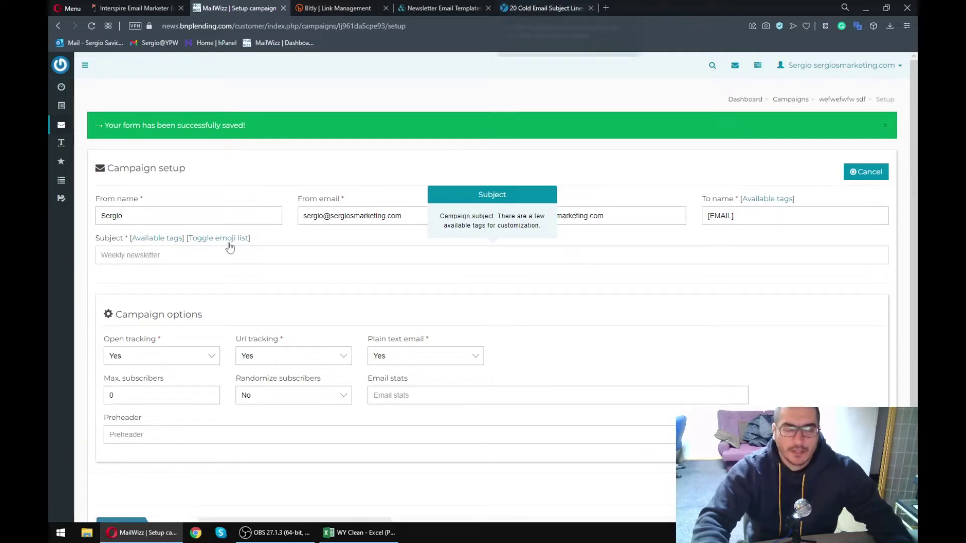
pyautogui.click(157, 256)
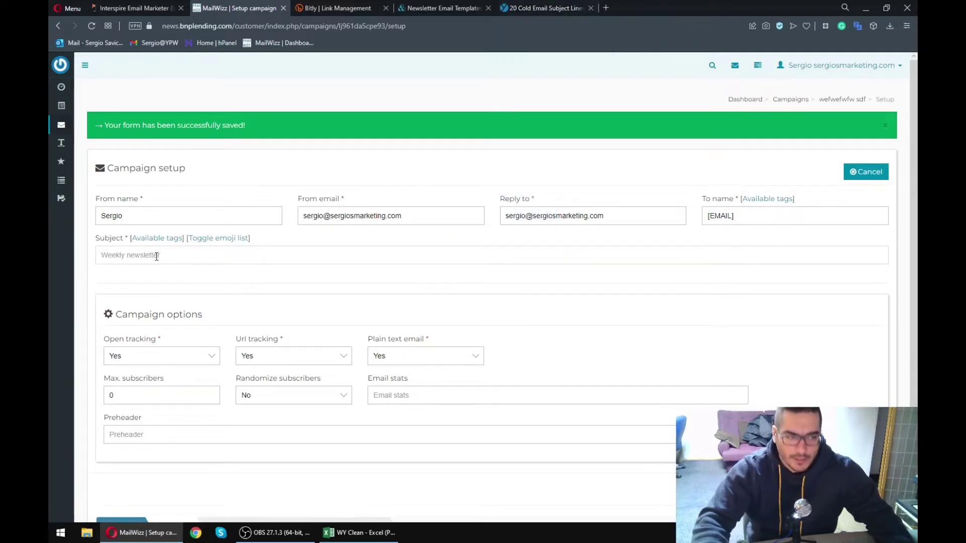
pyautogui.click(544, 9)
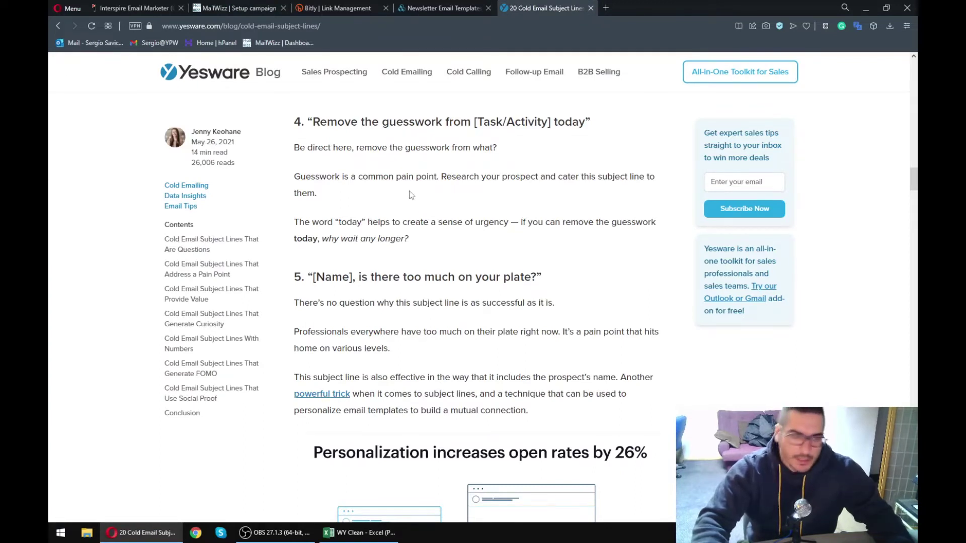
# - Copy the heading 5 subject line '[Name], is there too much on your plate?' from the article
pyautogui.moveTo(326, 115); pyautogui.dragTo(427, 222)
pyautogui.click(426, 220)
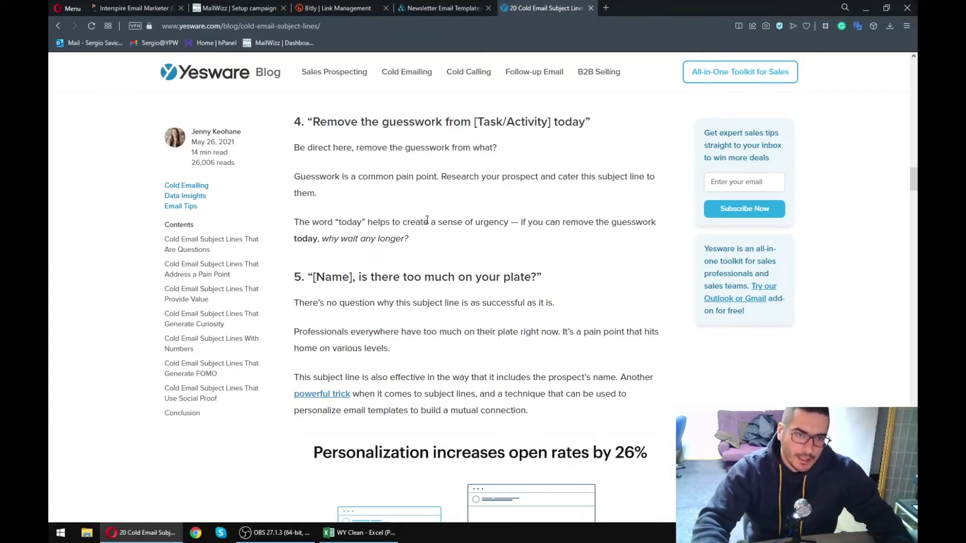
pyautogui.scroll(10, 426, 251)
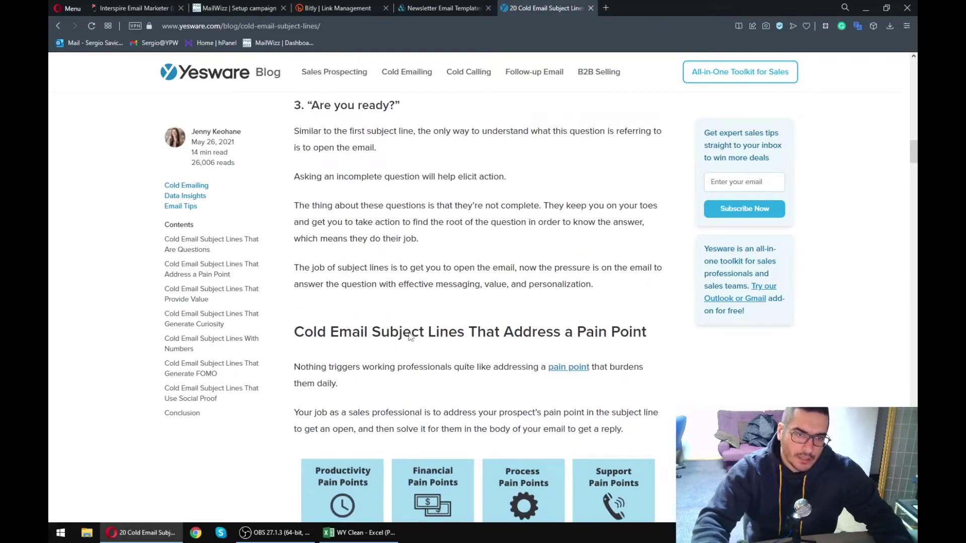
pyautogui.scroll(-1, 409, 332)
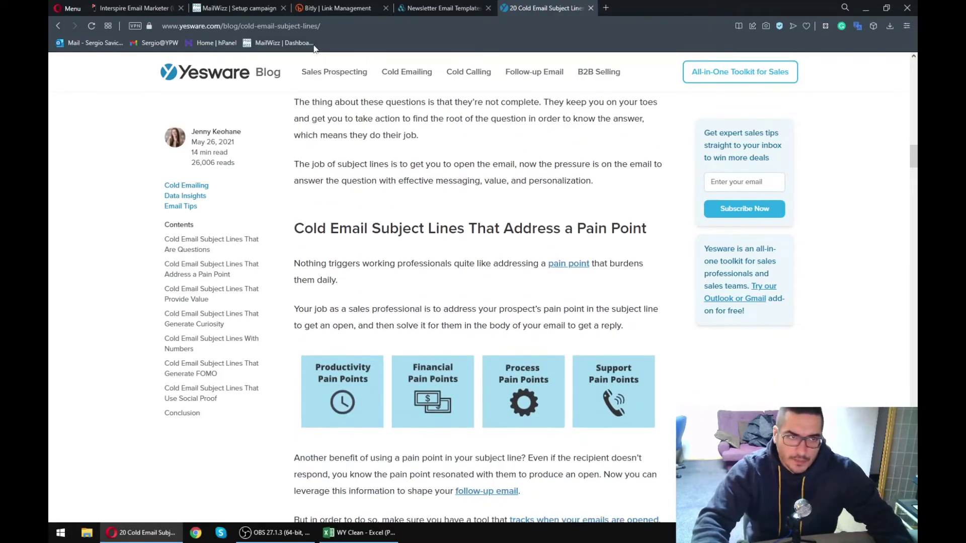
pyautogui.scroll(-3, 415, 260)
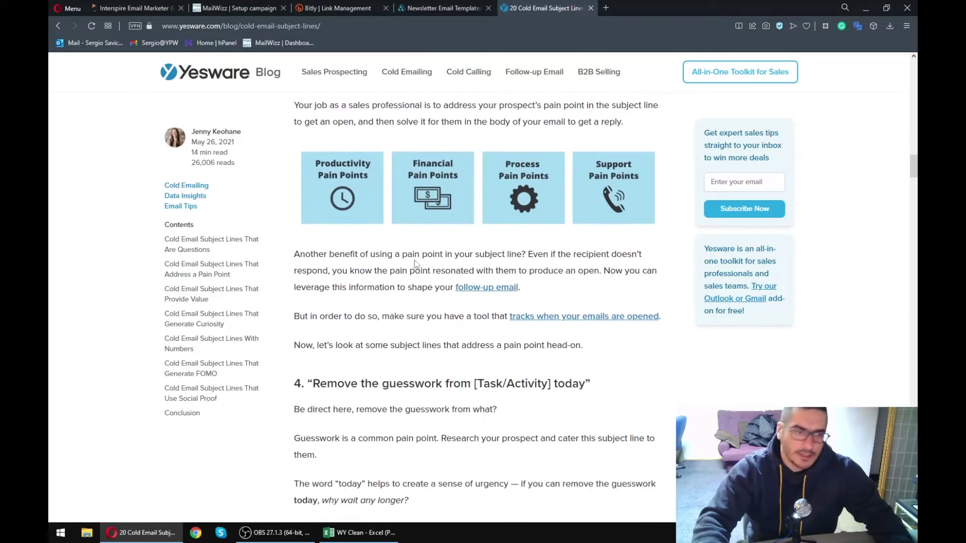
pyautogui.scroll(-2, 410, 264)
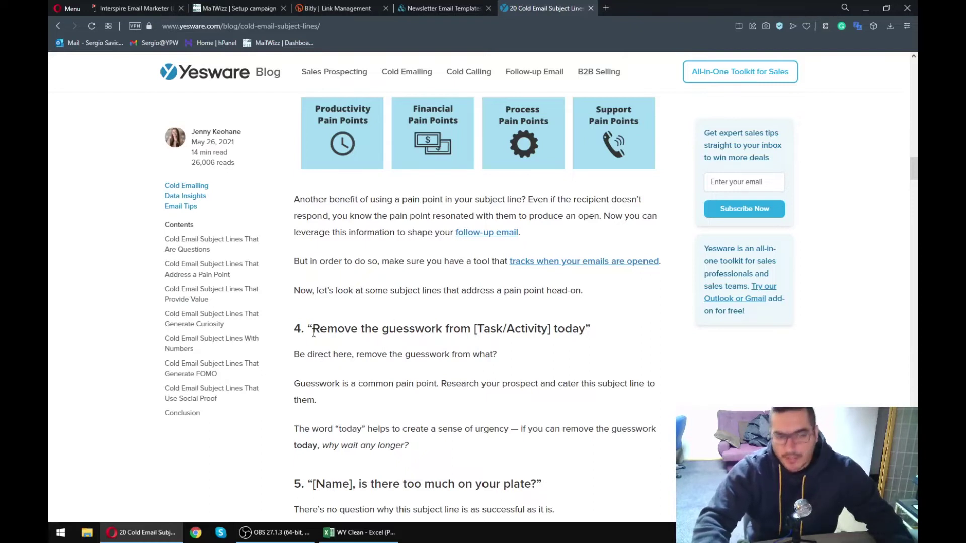
pyautogui.scroll(-2, 311, 329)
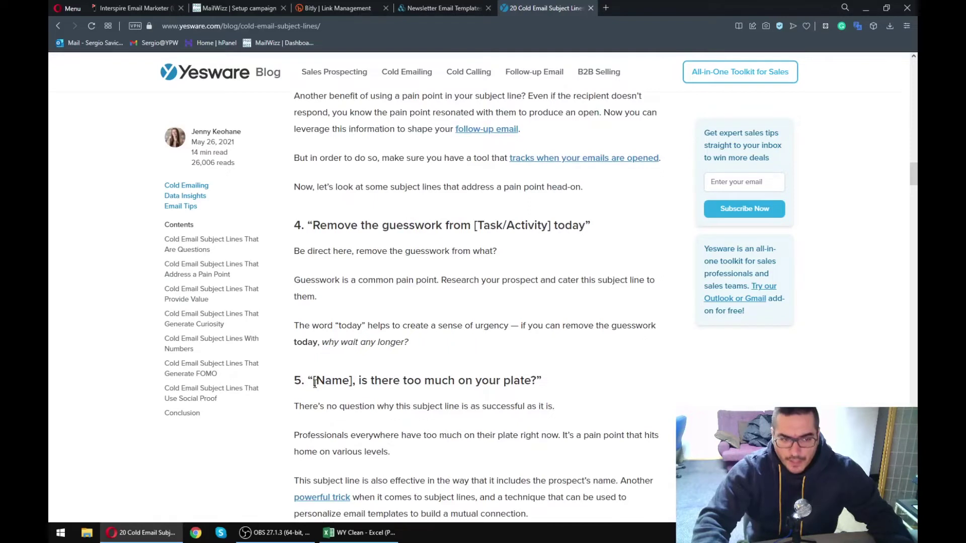
pyautogui.click(353, 386)
pyautogui.moveTo(562, 381); pyautogui.dragTo(320, 381)
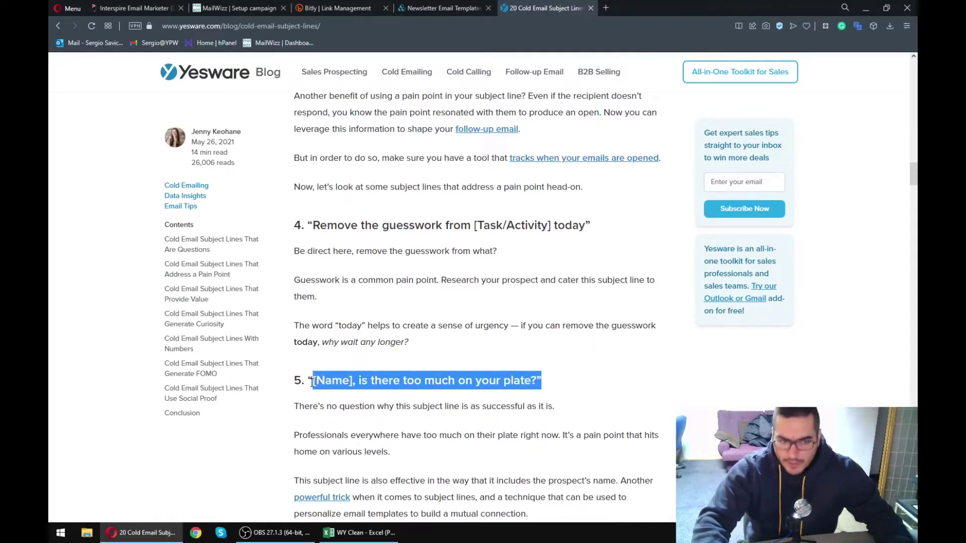
pyautogui.click(410, 358)
pyautogui.moveTo(535, 381); pyautogui.dragTo(314, 385)
pyautogui.hotkey('ctrl', 'c')
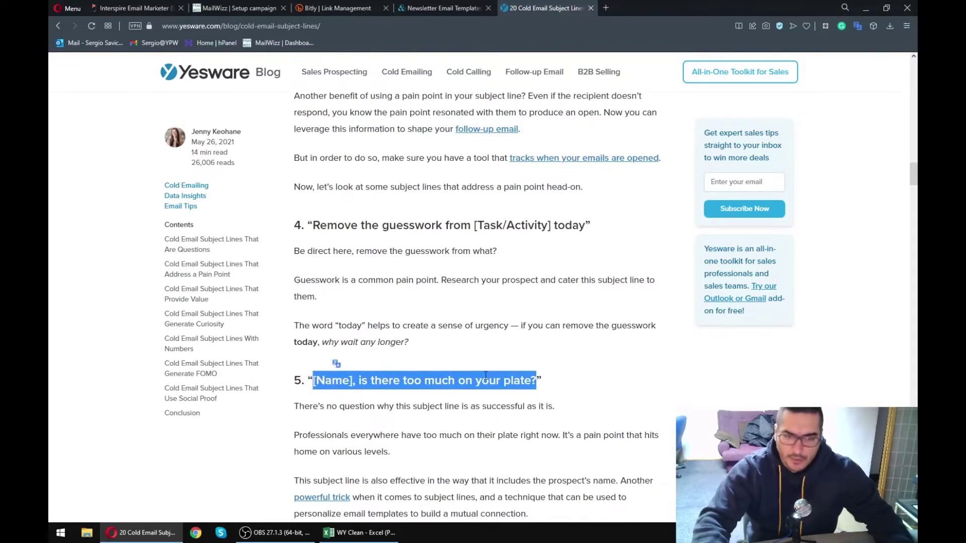
pyautogui.click(235, 8)
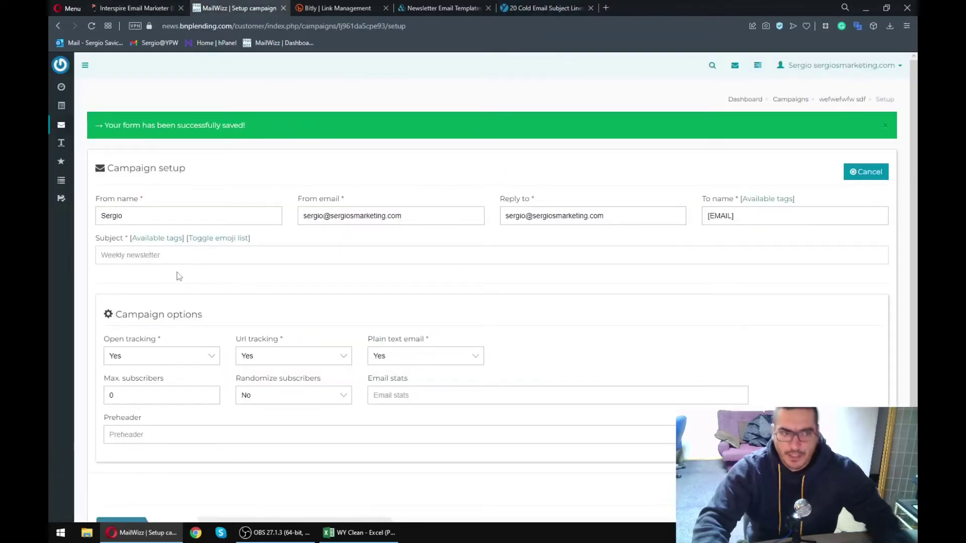
# - Paste the copied line into Subject and locate the [FNAME] tag under Available tags
pyautogui.click(178, 255)
pyautogui.hotkey('ctrl', 'v')
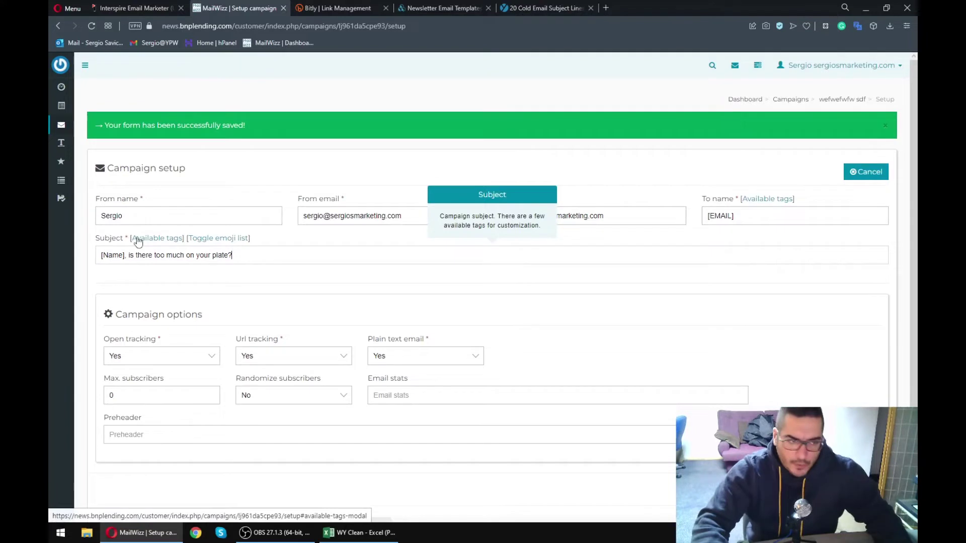
pyautogui.click(158, 239)
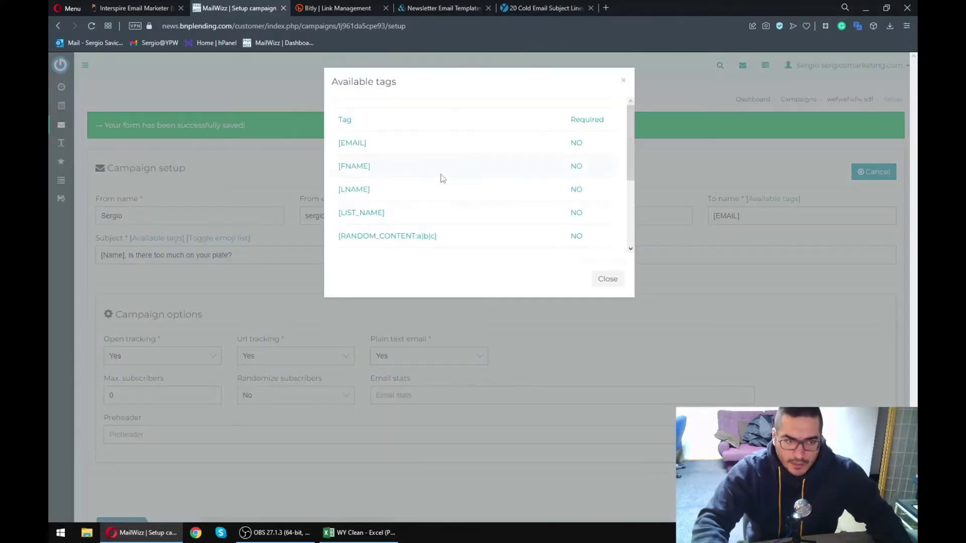
pyautogui.moveTo(377, 166); pyautogui.dragTo(336, 116)
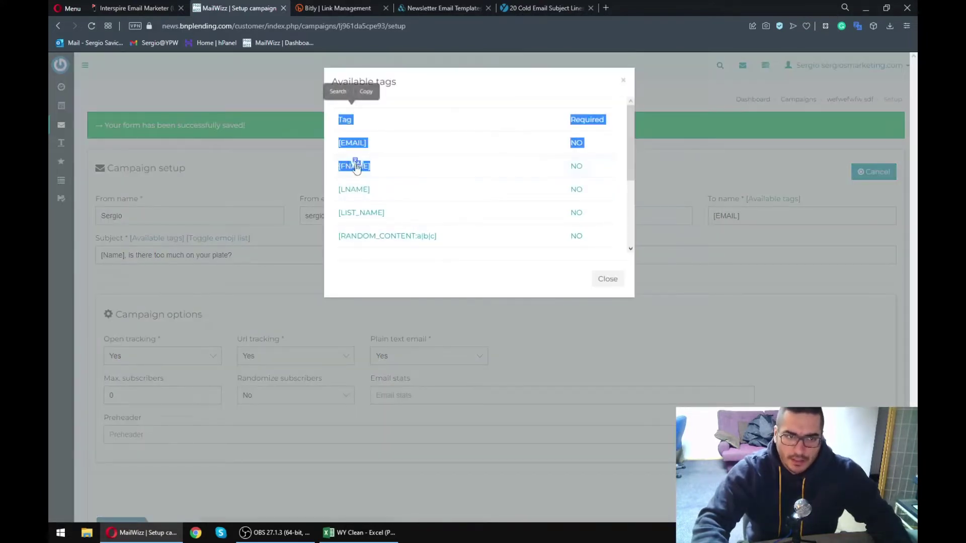
pyautogui.click(399, 171)
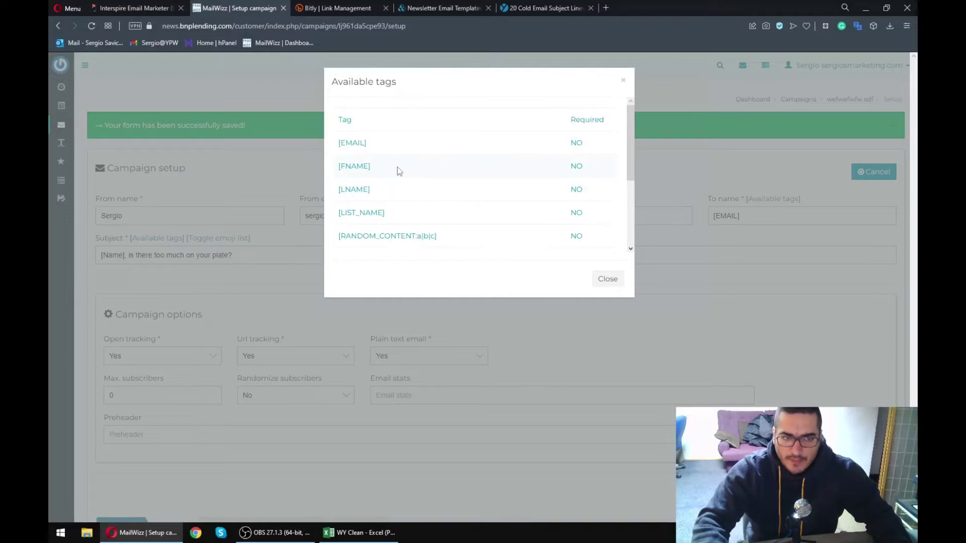
pyautogui.moveTo(634, 133); pyautogui.dragTo(626, 138)
pyautogui.doubleClick(354, 166)
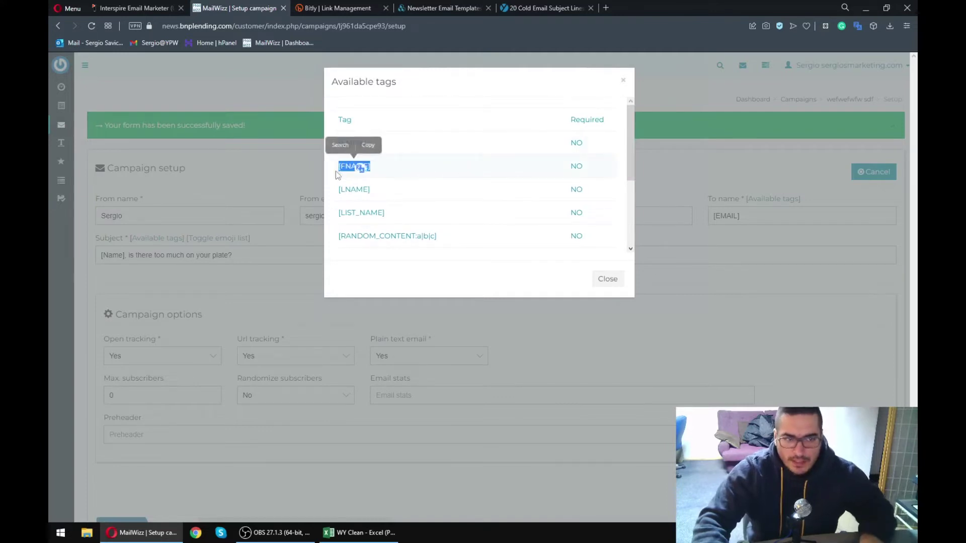
pyautogui.click(624, 83)
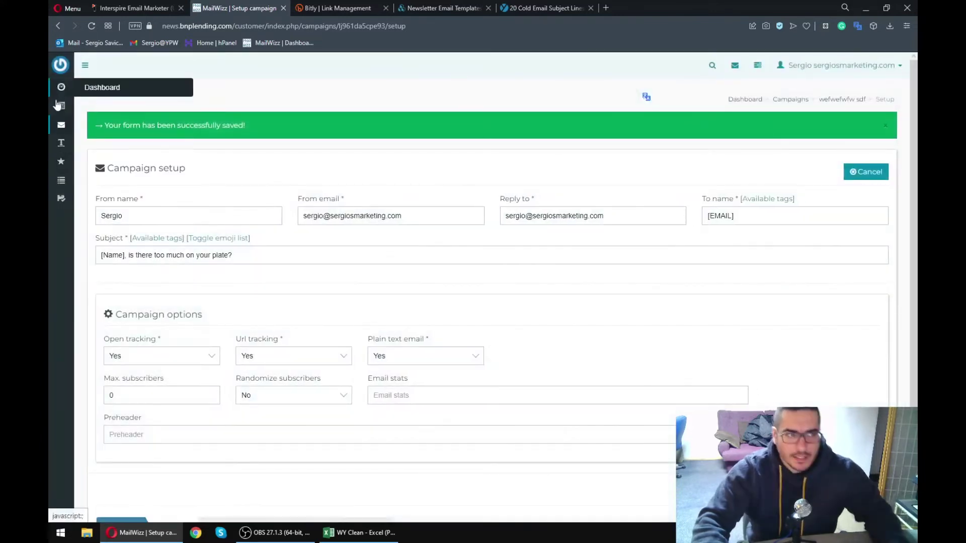
# - Open the Lists page in a new tab and switch to it
pyautogui.moveTo(61, 106)
pyautogui.middleClick(99, 129)
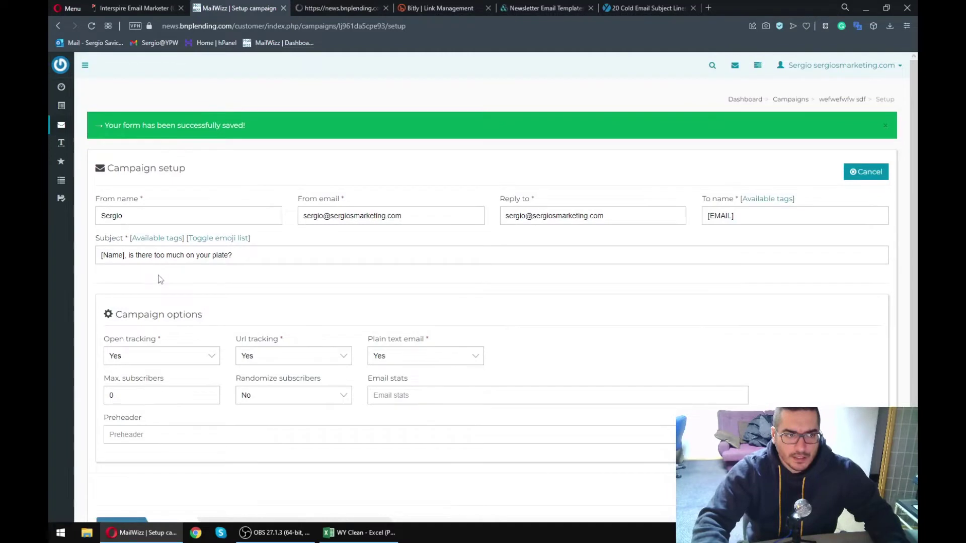
pyautogui.scroll(-2, 302, 252)
pyautogui.scroll(2, 312, 265)
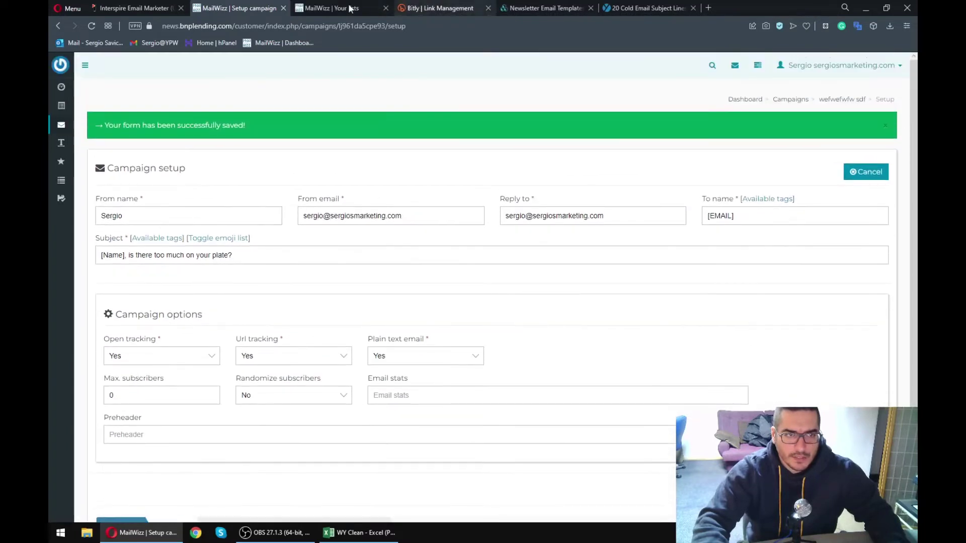
pyautogui.hotkey('ctrl', 'Tab')
pyautogui.scroll(-2, 162, 334)
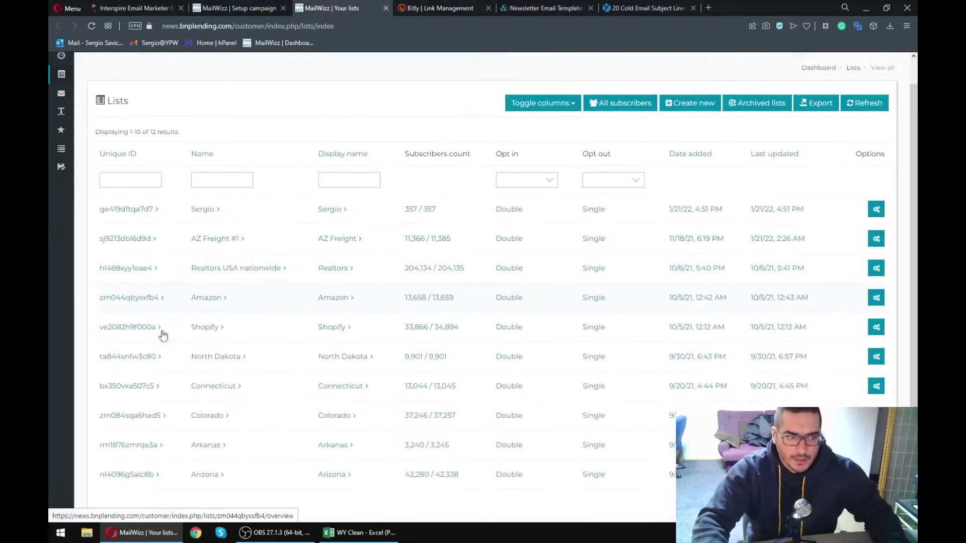
# - Page through the Arizona list's subscribers, then go back to the campaign setup tab
pyautogui.click(130, 404)
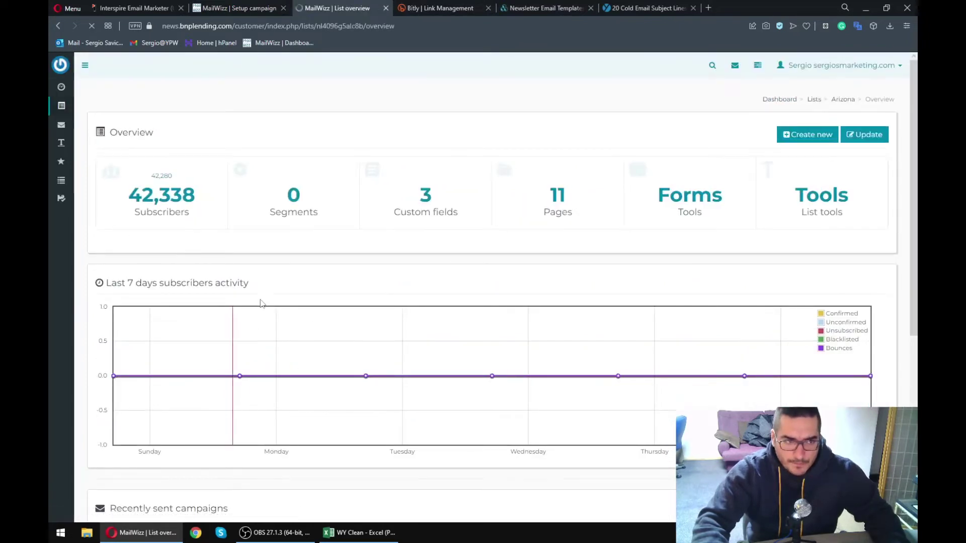
pyautogui.click(161, 199)
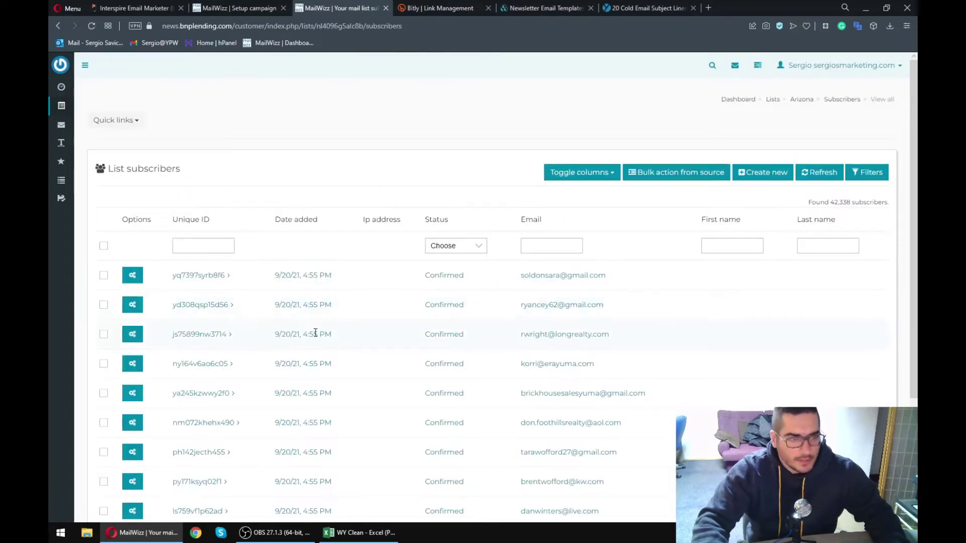
pyautogui.scroll(-3, 733, 300)
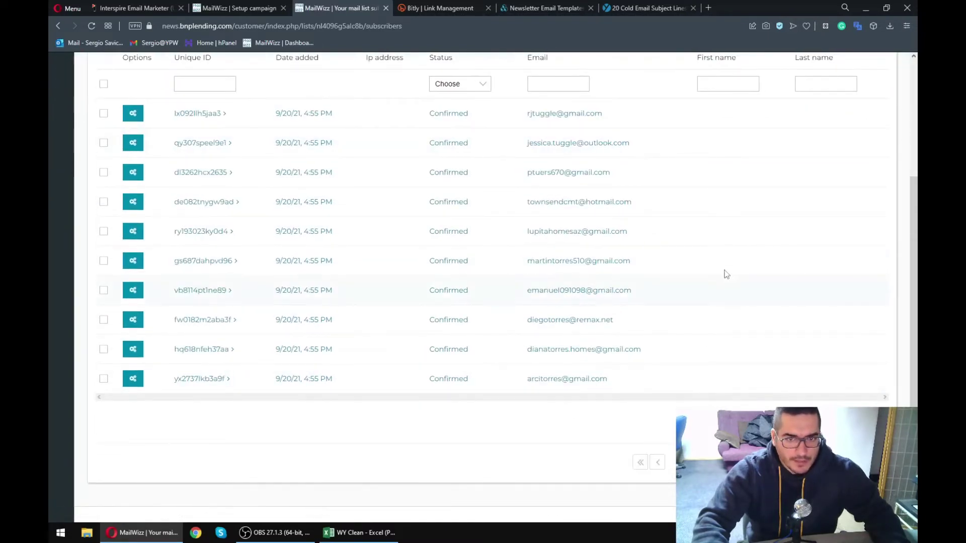
pyautogui.click(684, 462)
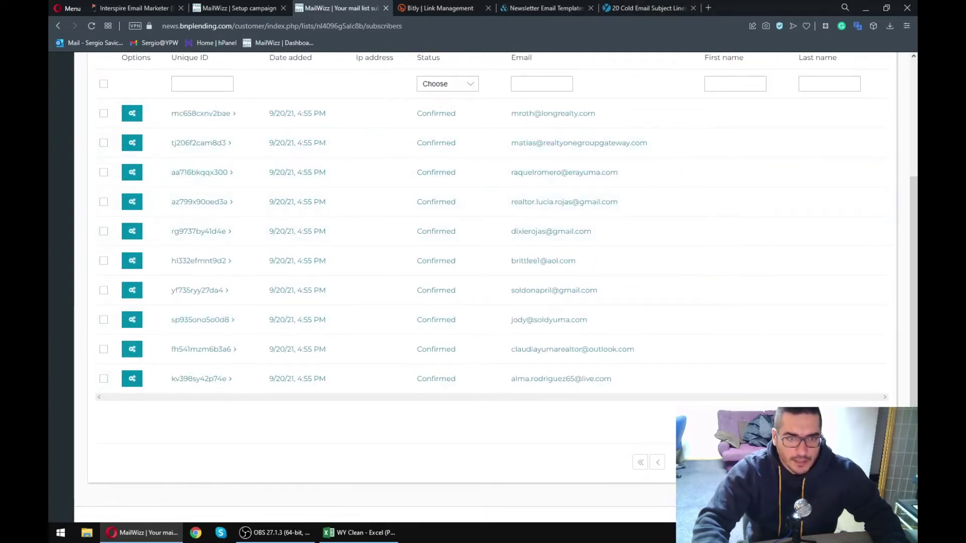
pyautogui.click(685, 463)
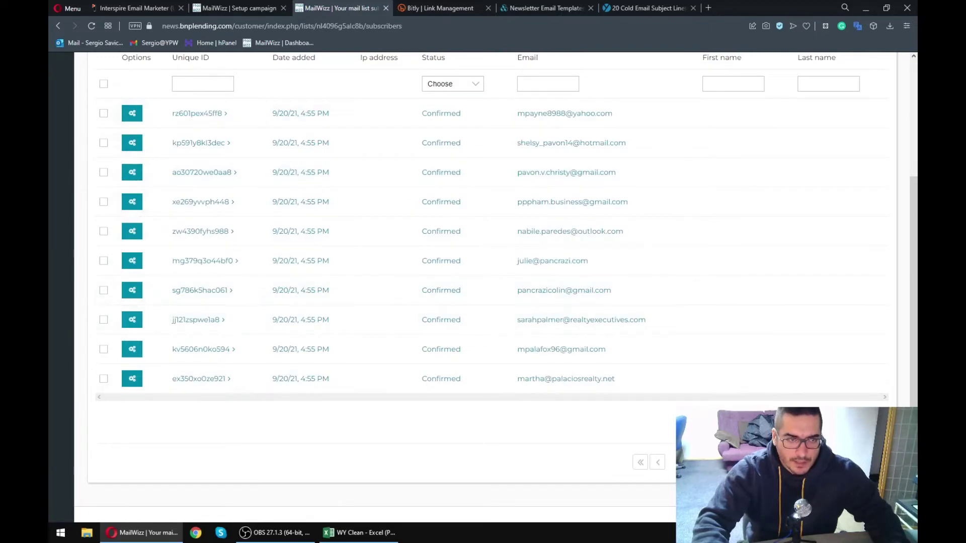
pyautogui.click(685, 463)
pyautogui.scroll(3, 723, 277)
pyautogui.scroll(-3, 723, 277)
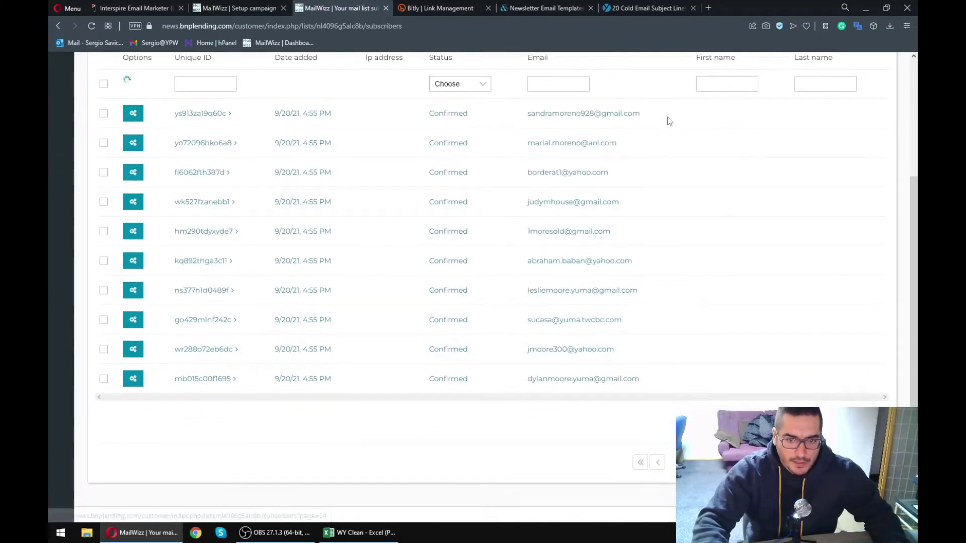
pyautogui.scroll(-3, 805, 352)
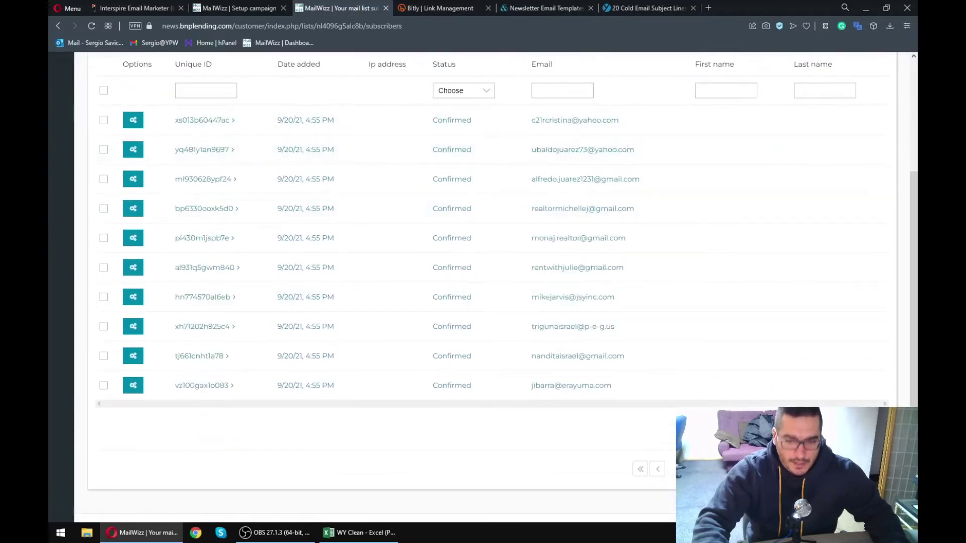
pyautogui.click(864, 469)
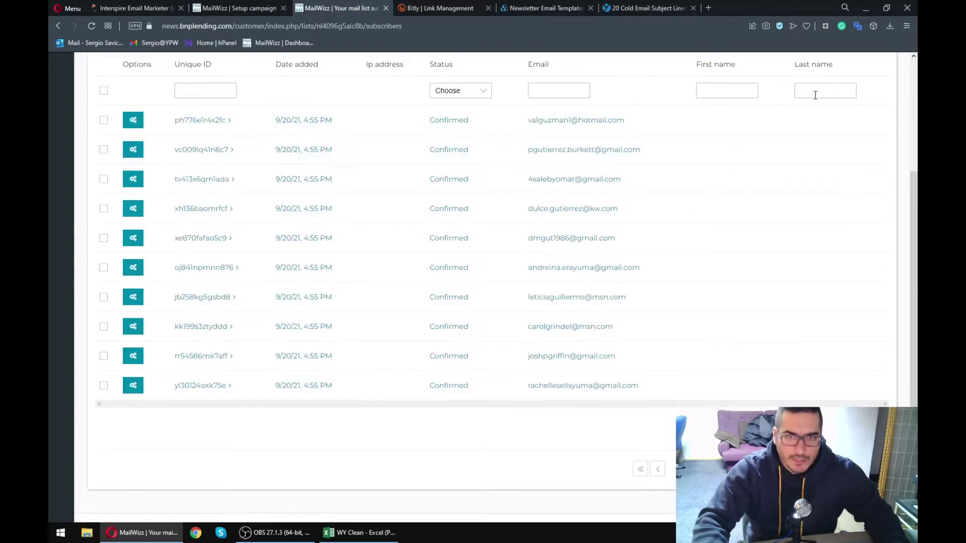
pyautogui.click(726, 246)
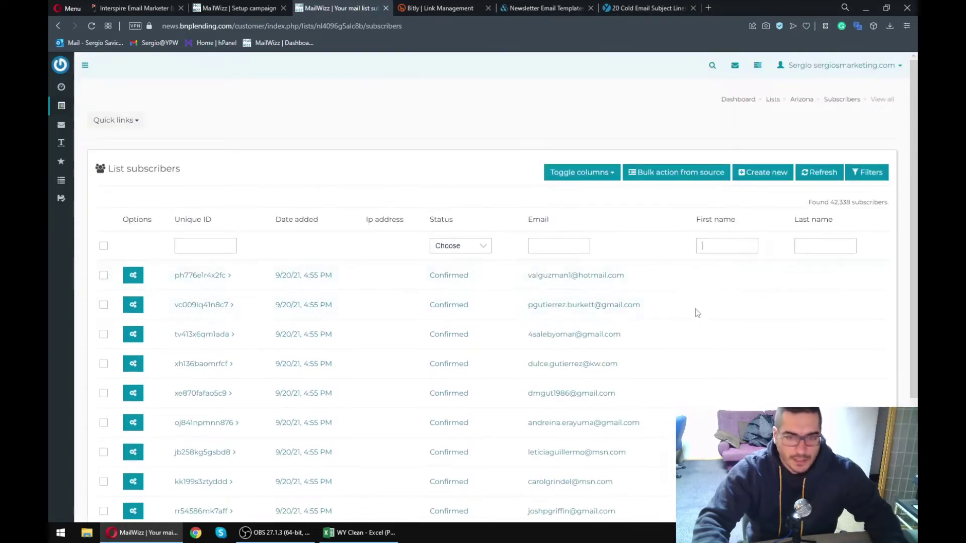
pyautogui.click(203, 10)
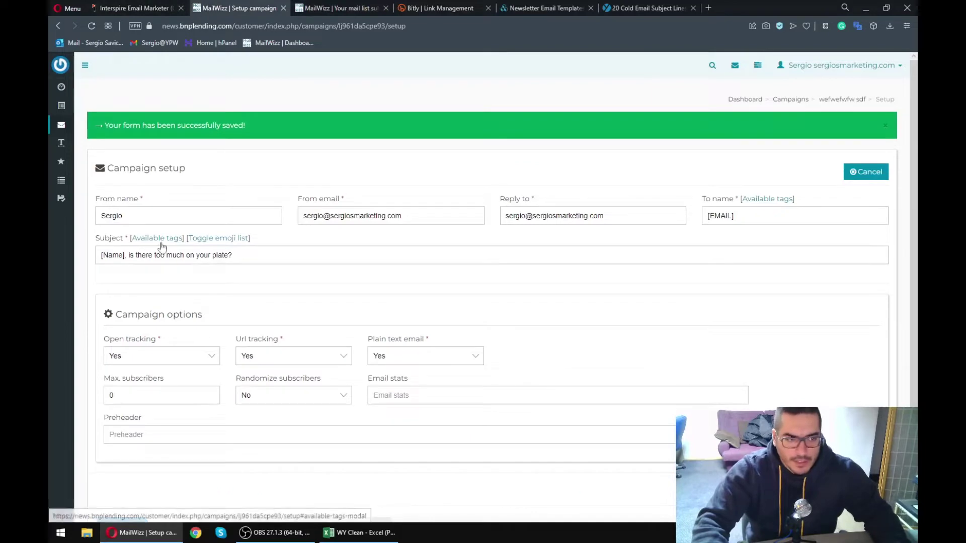
# - Replace [Name] at the start of the subject with the copied [FNAME] tag
pyautogui.click(156, 238)
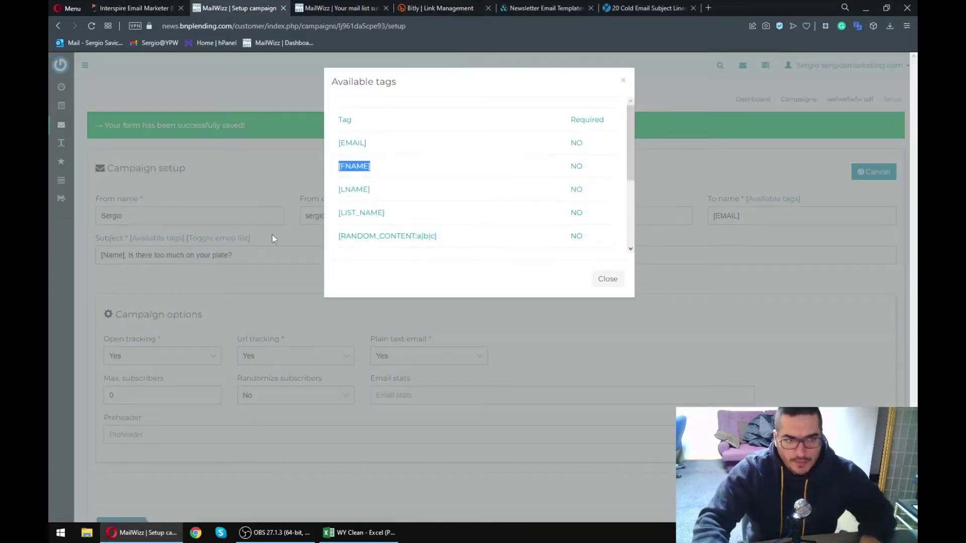
pyautogui.rightClick(353, 169)
pyautogui.click(378, 206)
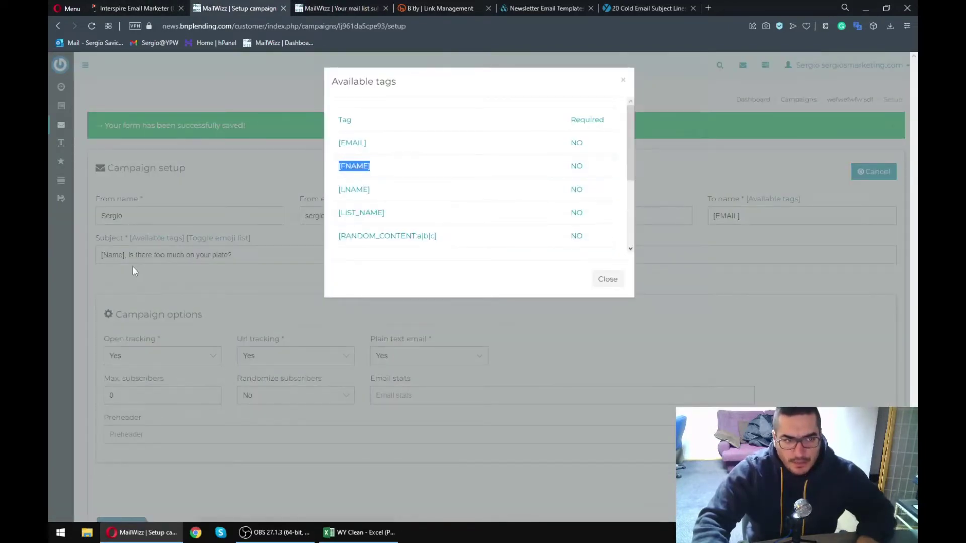
pyautogui.click(119, 258)
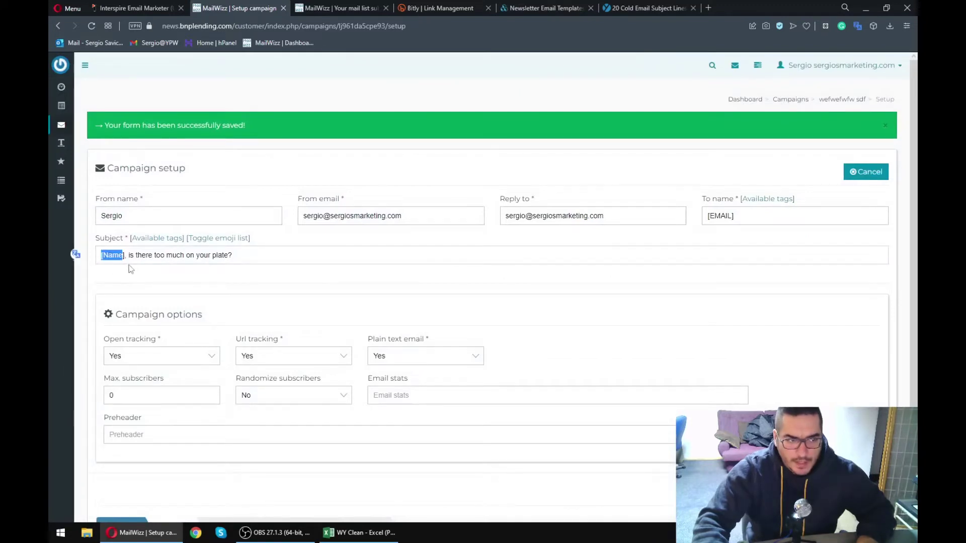
pyautogui.press('BackSpace')
pyautogui.hotkey('ctrl', 'v')
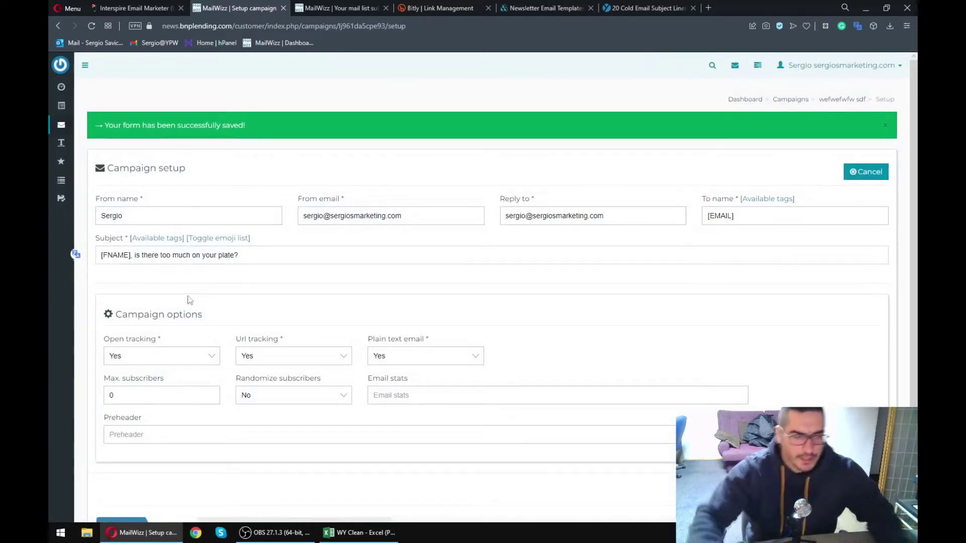
# - Confirm the subject reads '[FNAME], is there too much on your plate?' and save to continue
pyautogui.click(143, 256)
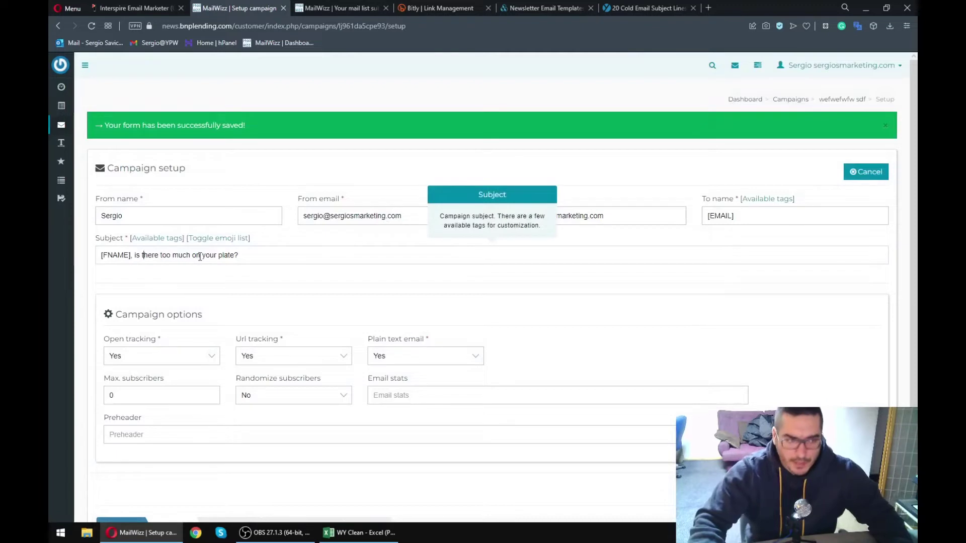
pyautogui.click(172, 277)
pyautogui.moveTo(140, 252); pyautogui.dragTo(263, 253)
pyautogui.click(242, 257)
pyautogui.scroll(-2, 242, 257)
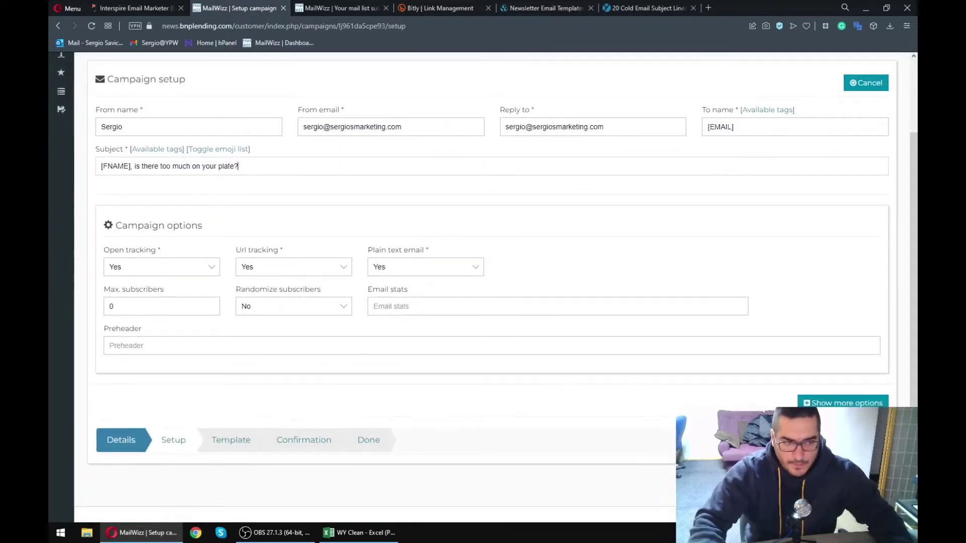
pyautogui.press('Return')
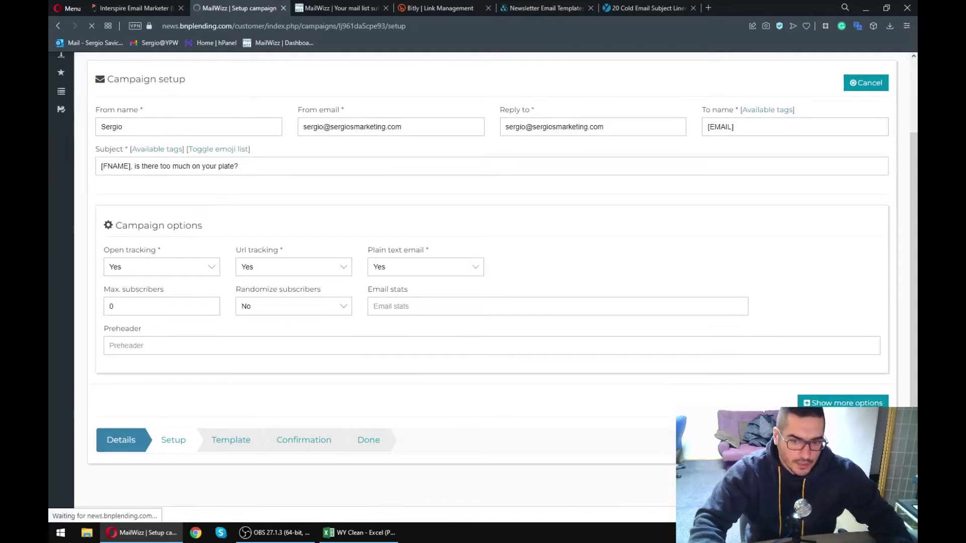
# - Add Footer, Header, Image and Boxed Text blocks to the email template
pyautogui.middleClick(630, 5)
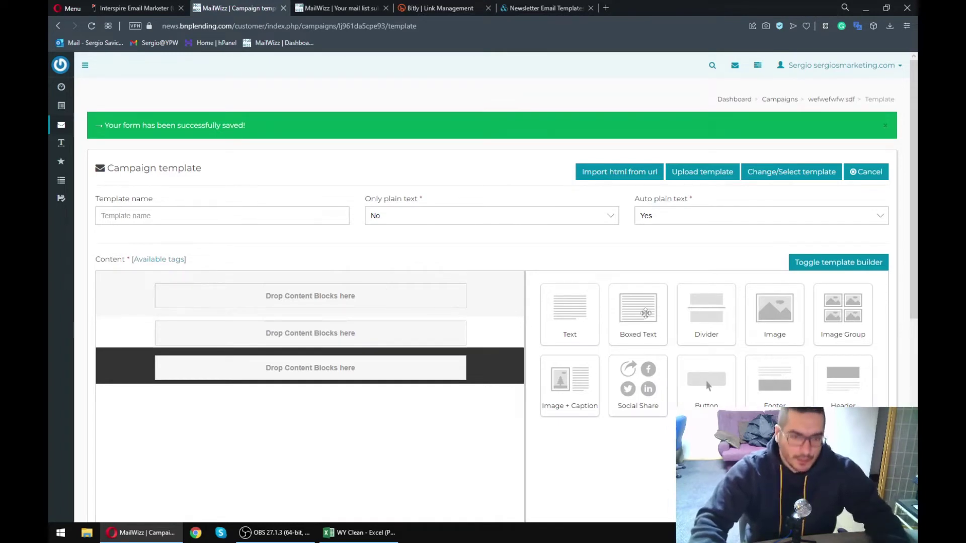
pyautogui.moveTo(769, 375); pyautogui.dragTo(460, 387)
pyautogui.moveTo(791, 394); pyautogui.dragTo(371, 289)
pyautogui.moveTo(748, 309); pyautogui.dragTo(352, 353)
pyautogui.moveTo(626, 307); pyautogui.dragTo(377, 378)
# - Change the boxed text to 'Digital Marketing'
pyautogui.click(411, 365)
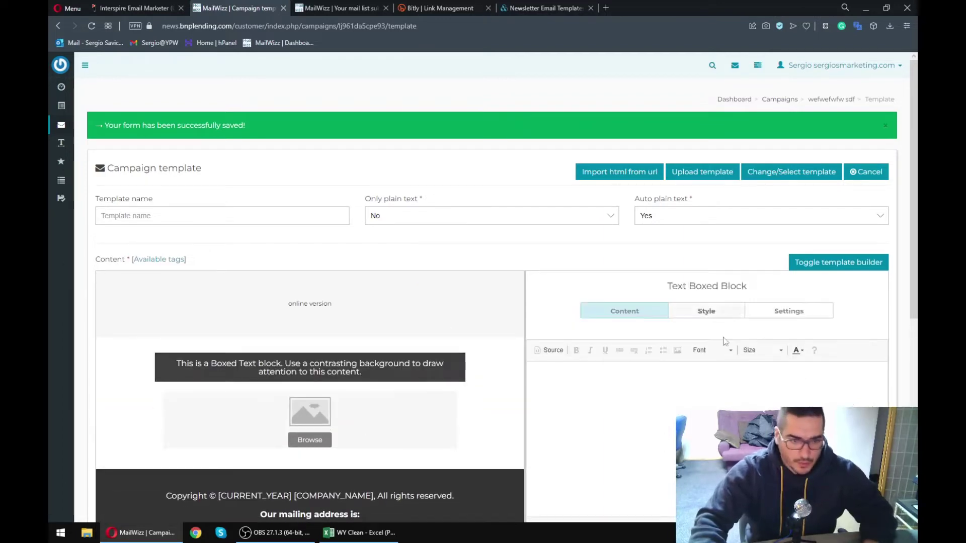
pyautogui.hotkey('ctrl', 'a')
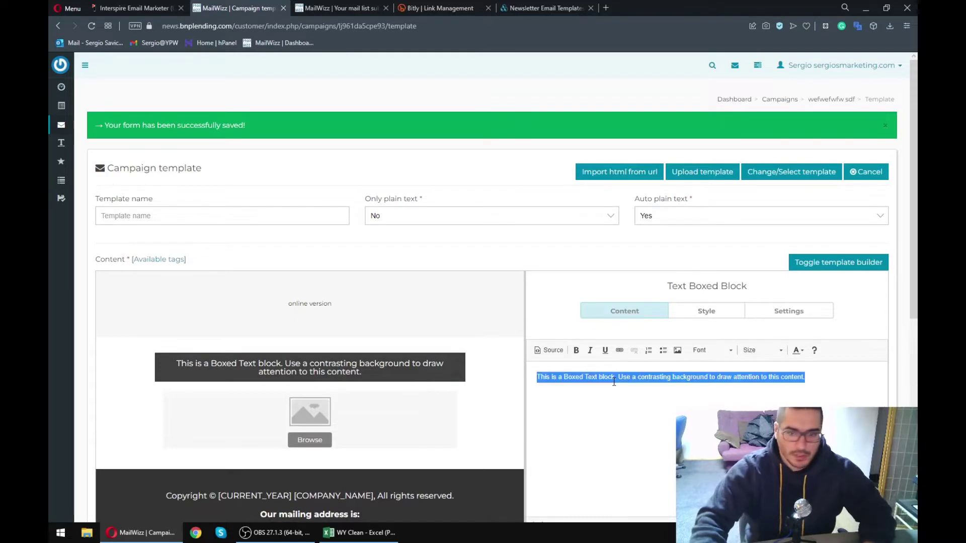
pyautogui.write('Digital Marketing')
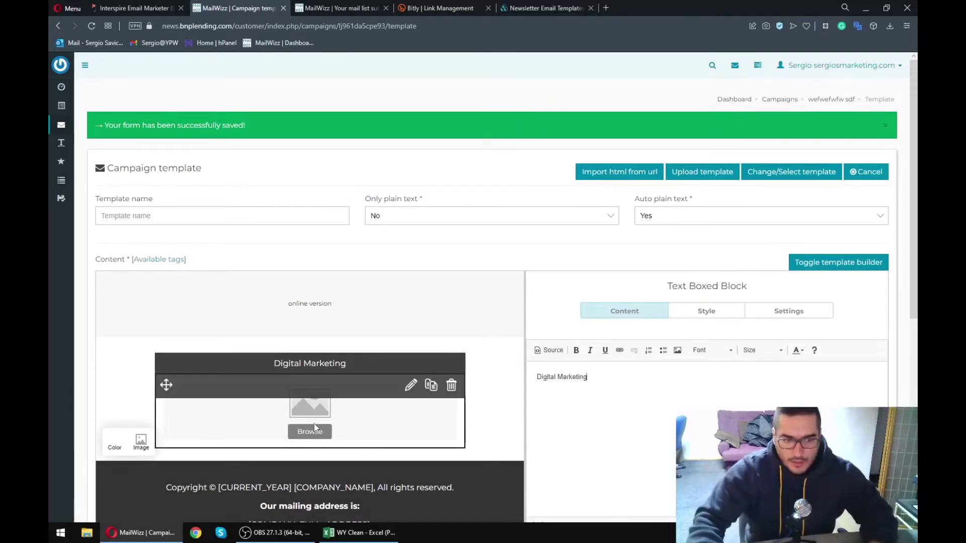
# - Set the image block to the Guaranteed Delivery image and save its settings
pyautogui.click(314, 423)
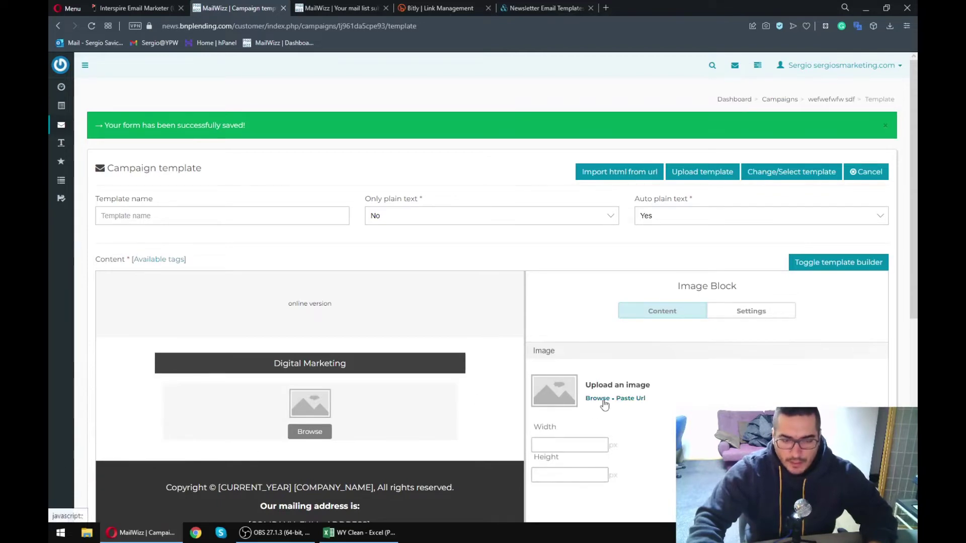
pyautogui.click(598, 399)
pyautogui.moveTo(235, 10); pyautogui.dragTo(254, 37)
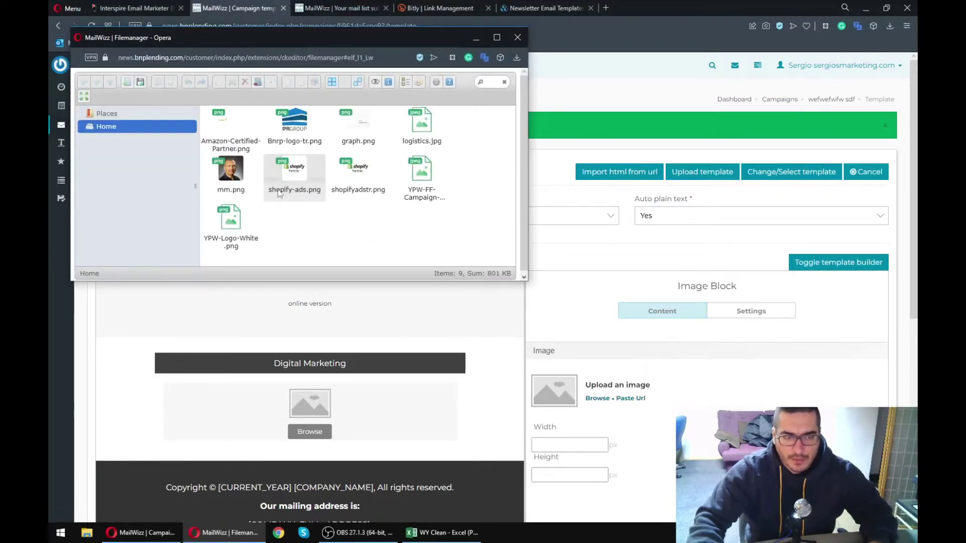
pyautogui.doubleClick(423, 174)
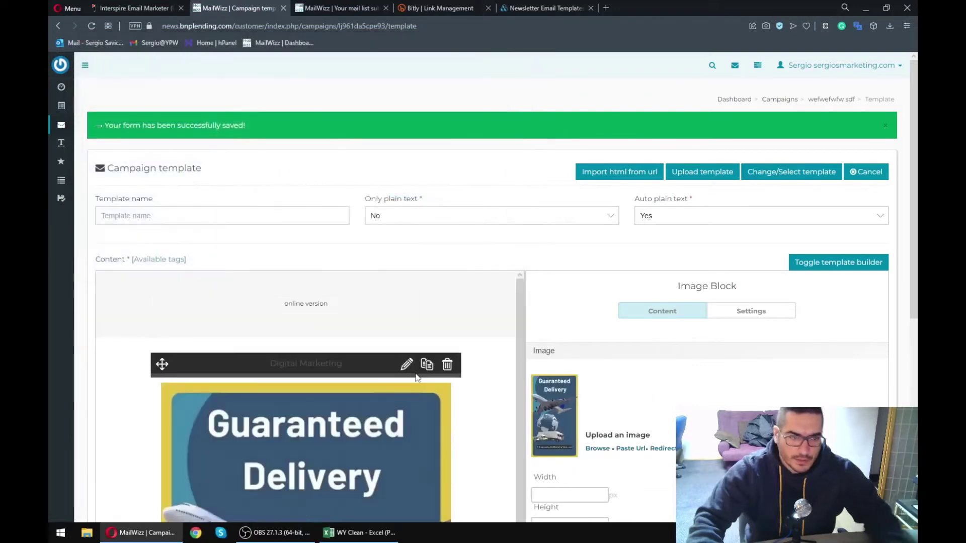
pyautogui.scroll(-5, 415, 370)
pyautogui.scroll(-5, 335, 333)
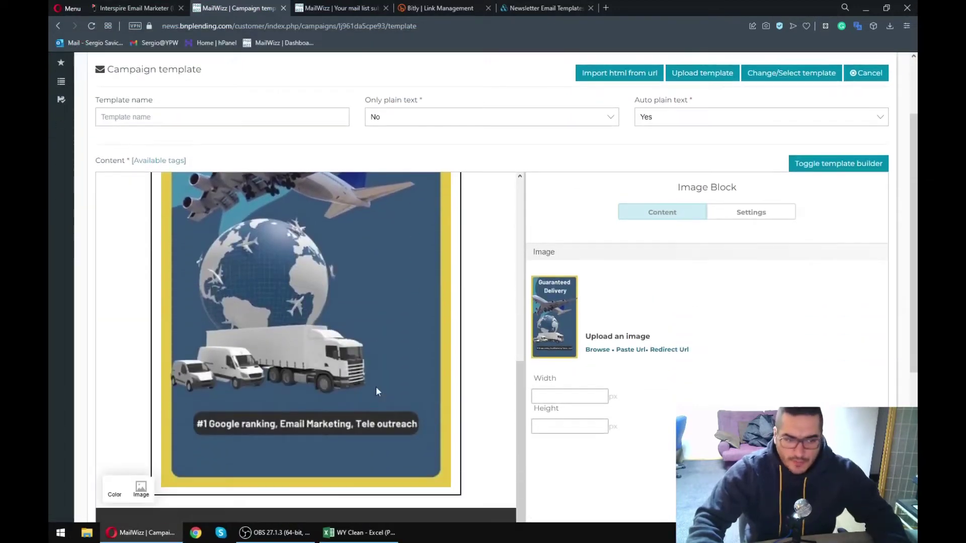
pyautogui.scroll(10, 283, 371)
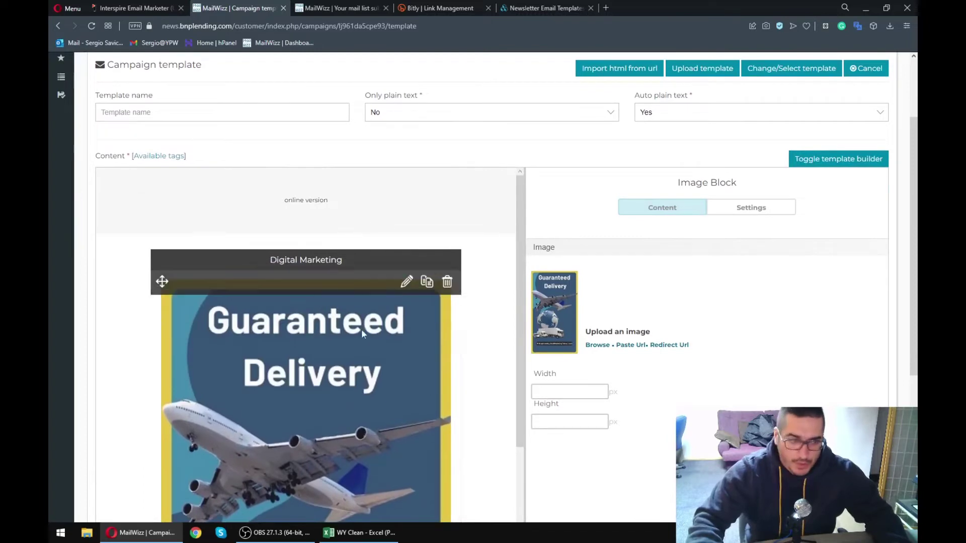
pyautogui.scroll(-5, 362, 329)
pyautogui.scroll(-4, 636, 366)
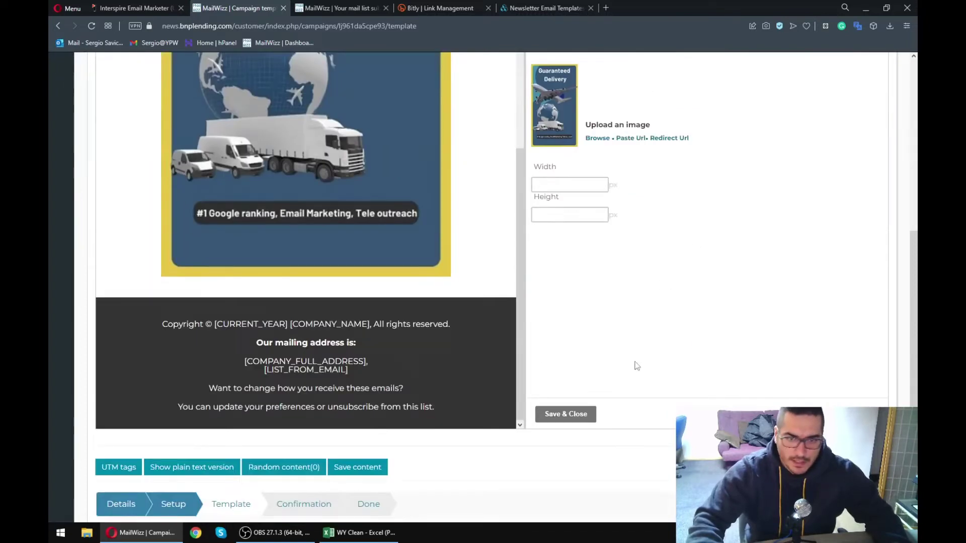
pyautogui.click(579, 414)
pyautogui.scroll(4, 629, 302)
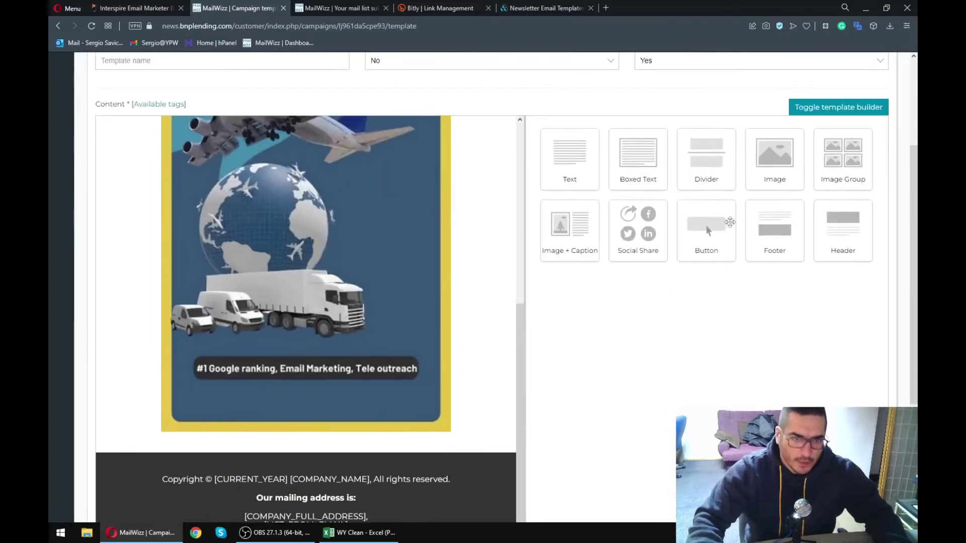
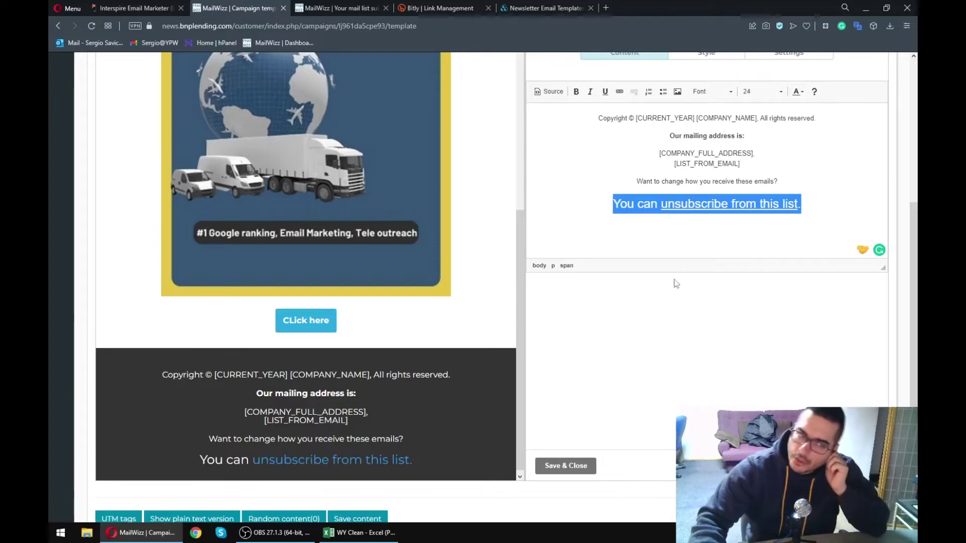
# - Save and close the footer edits and save the template content
pyautogui.click(593, 471)
pyautogui.scroll(-2, 478, 475)
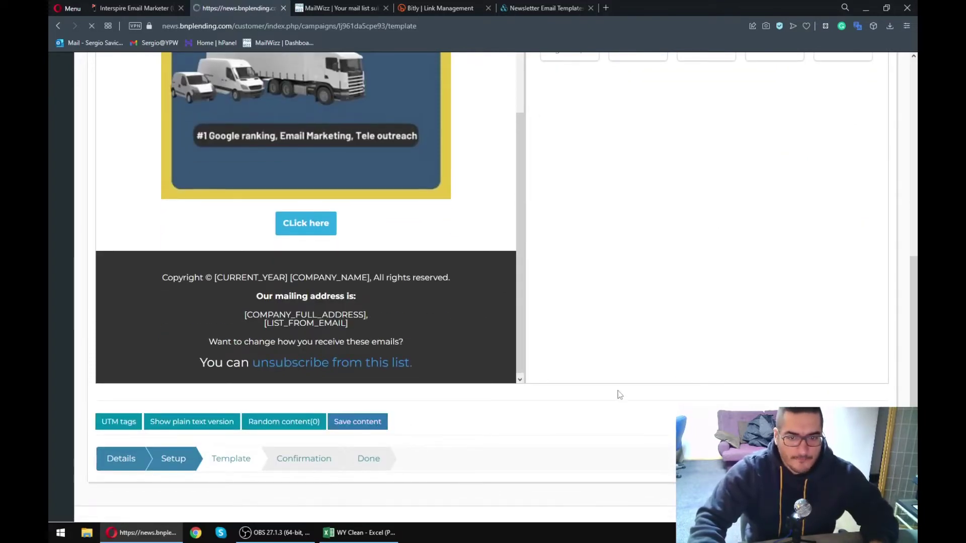
pyautogui.scroll(-6, 623, 398)
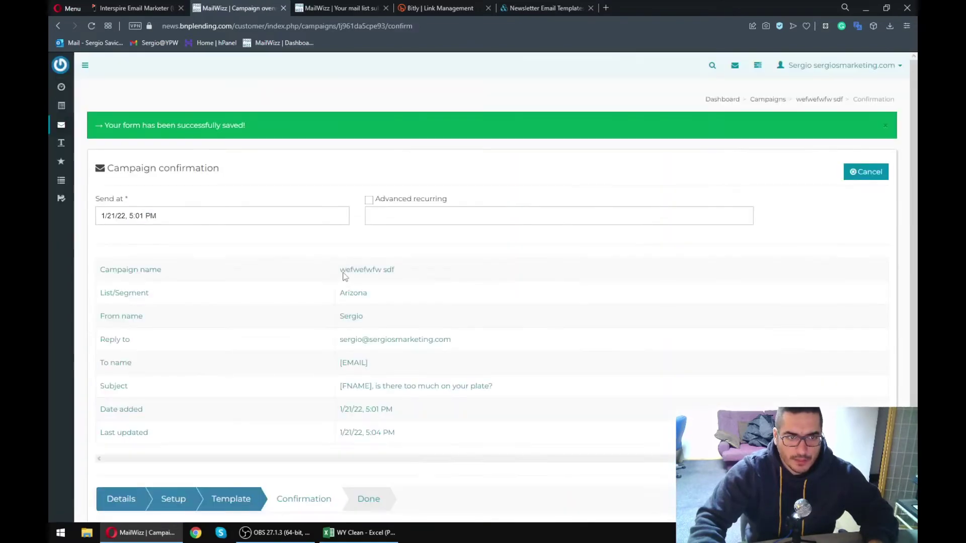
pyautogui.scroll(-3, 302, 302)
# - Return to the Template step and open the footer block for editing
pyautogui.click(236, 417)
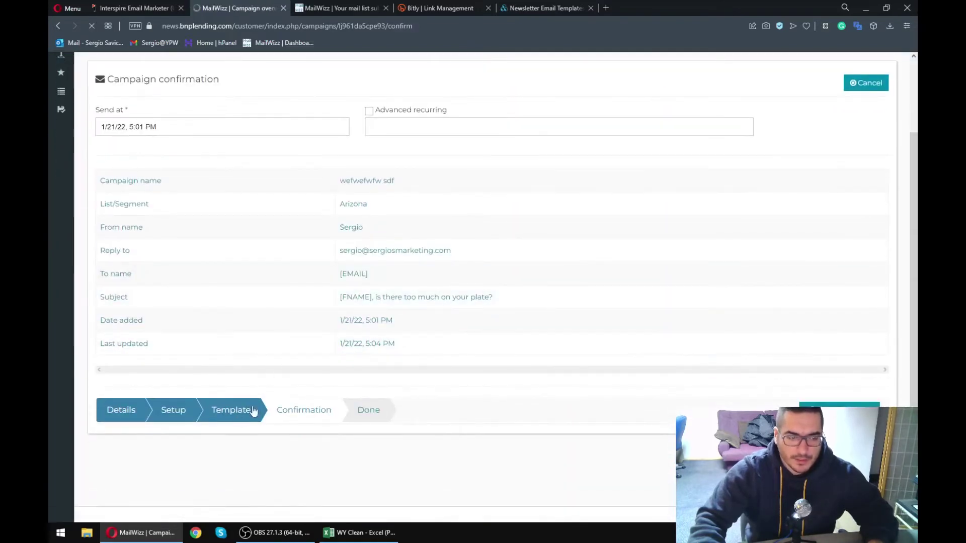
pyautogui.scroll(-5, 418, 388)
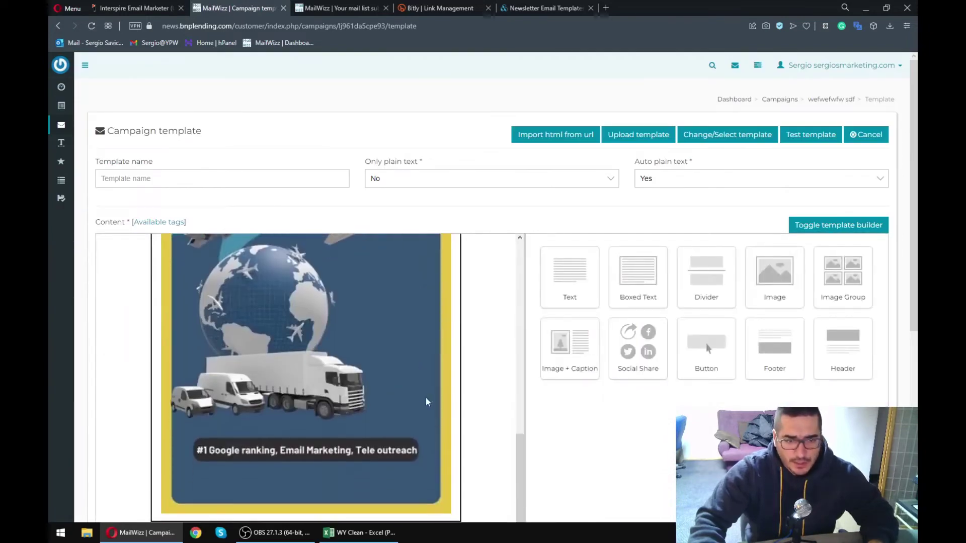
pyautogui.scroll(-5, 390, 316)
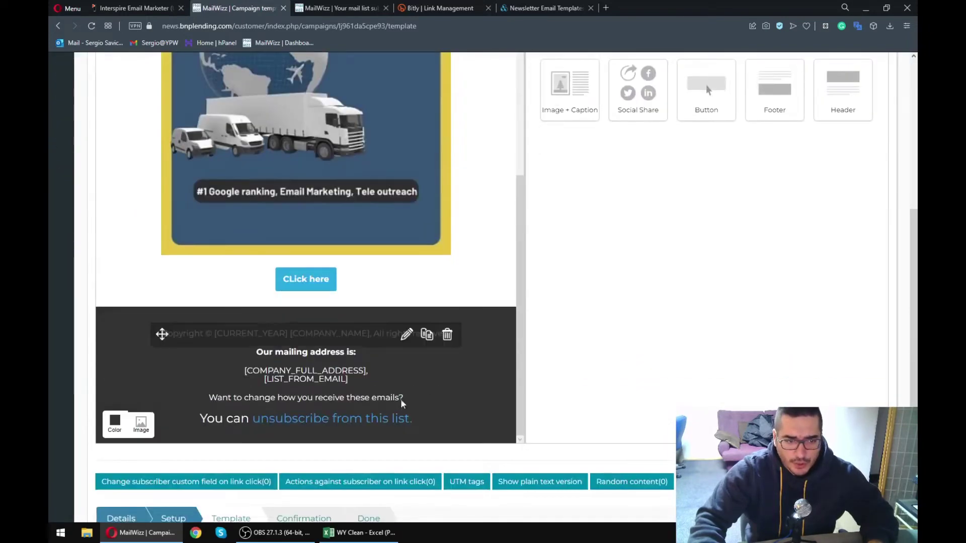
pyautogui.click(407, 334)
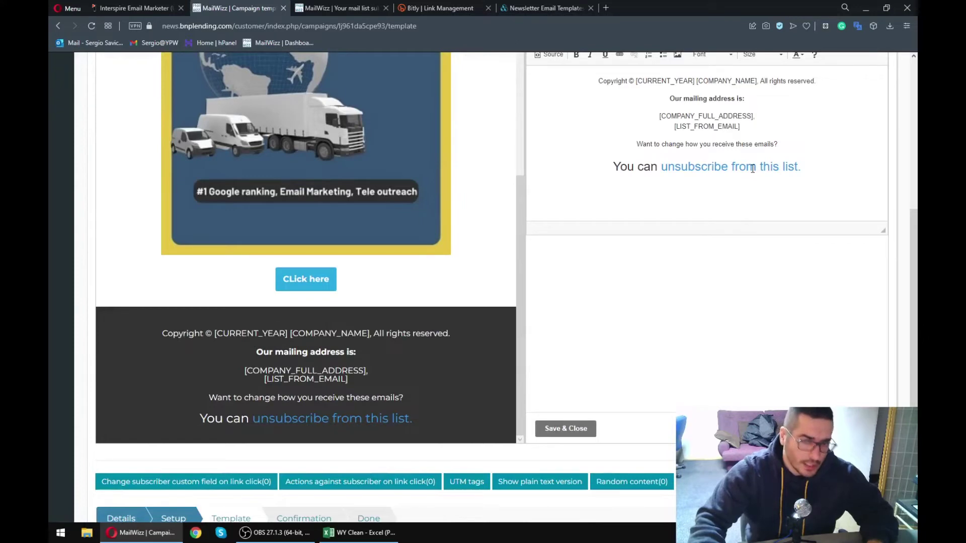
pyautogui.scroll(2, 654, 172)
pyautogui.scroll(-1, 632, 266)
pyautogui.scroll(3, 252, 231)
pyautogui.scroll(8, 251, 231)
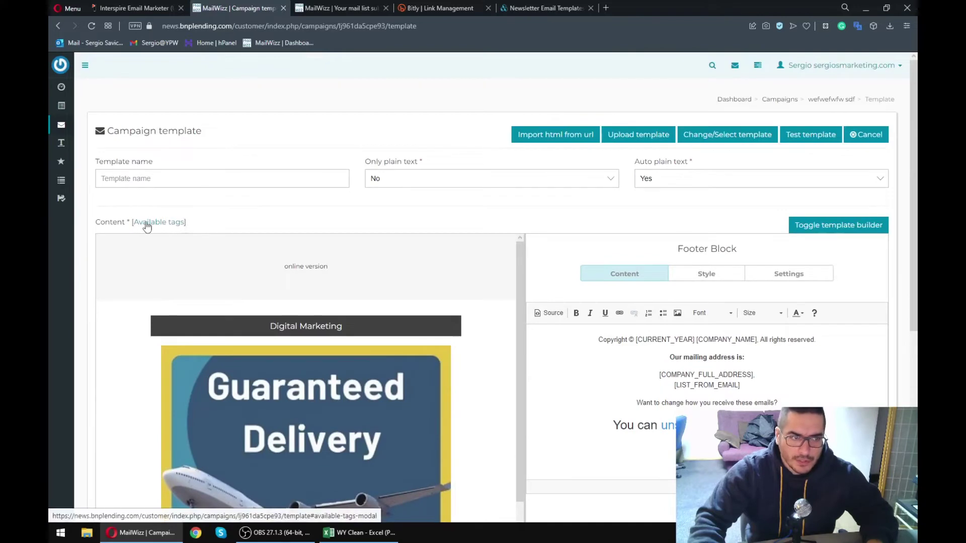
# - Find and copy the [COMPANY_PHONE] tag in the available tags list, then close the list
pyautogui.click(159, 222)
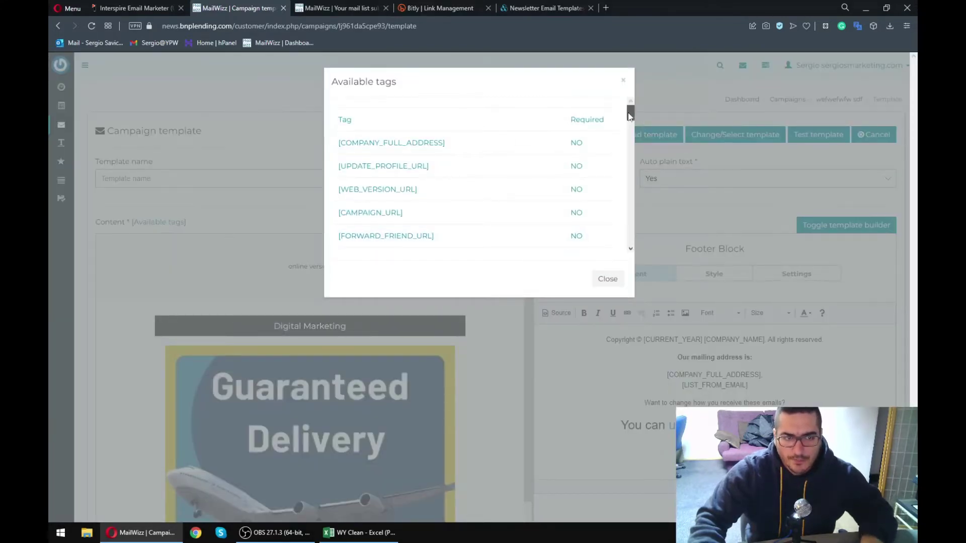
pyautogui.moveTo(630, 115); pyautogui.dragTo(629, 161)
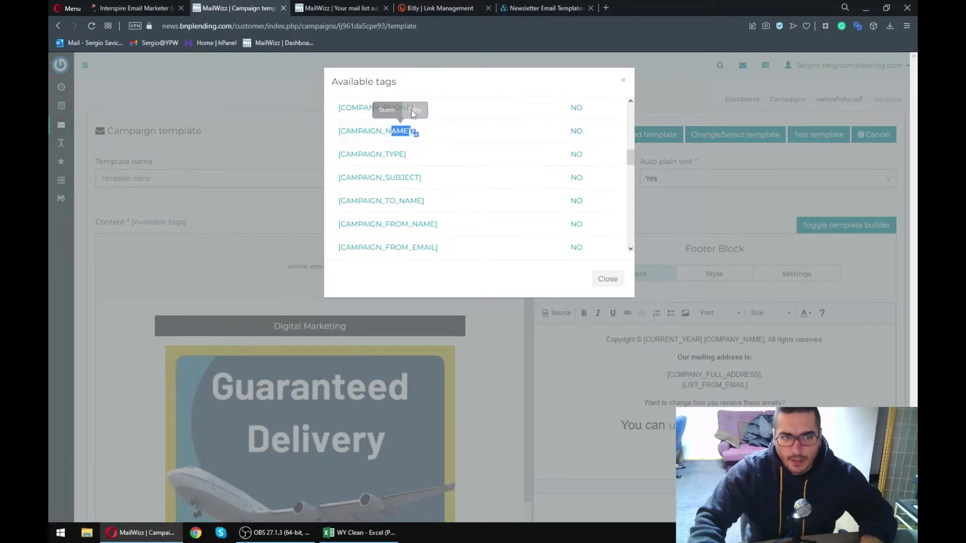
pyautogui.moveTo(414, 107); pyautogui.dragTo(343, 131)
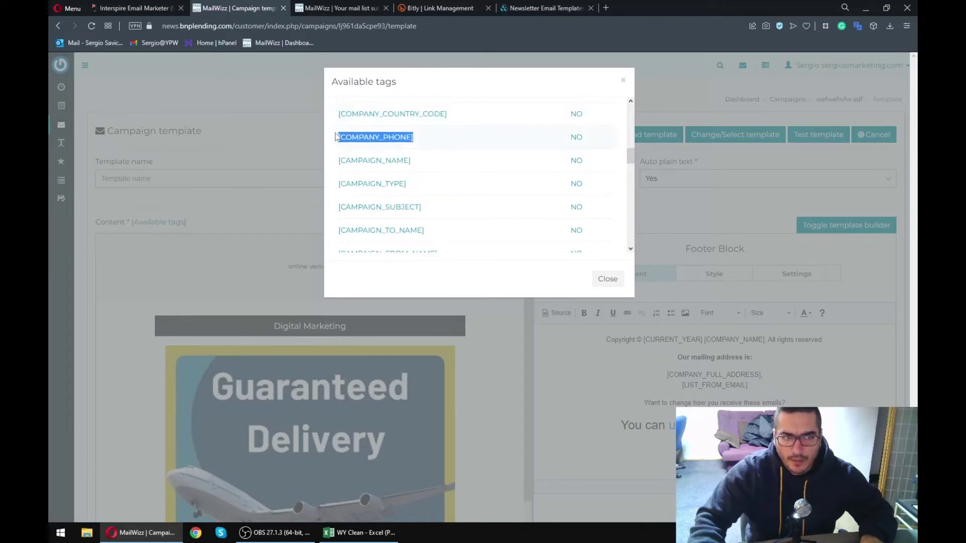
pyautogui.click(590, 290)
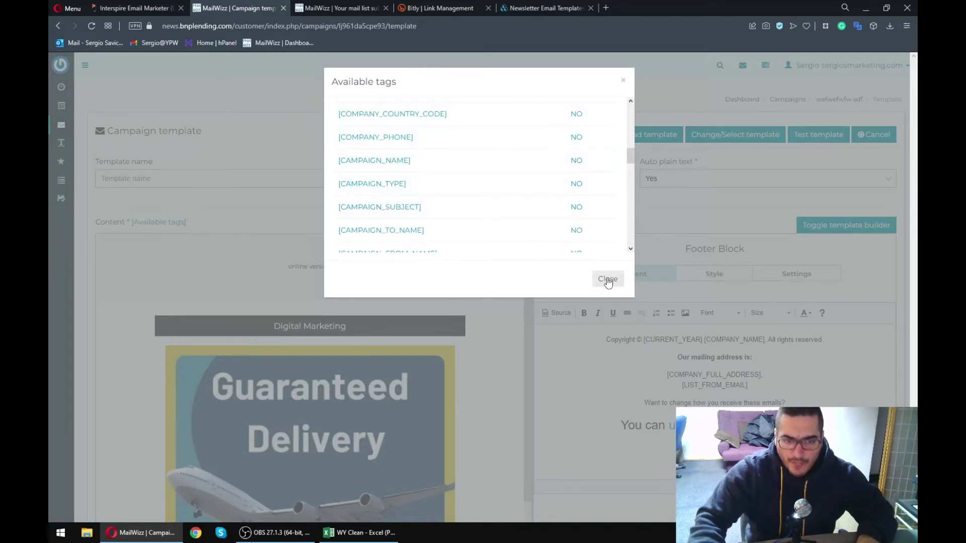
pyautogui.click(608, 279)
# - Add a Text block directly below the Digital Marketing header
pyautogui.click(410, 347)
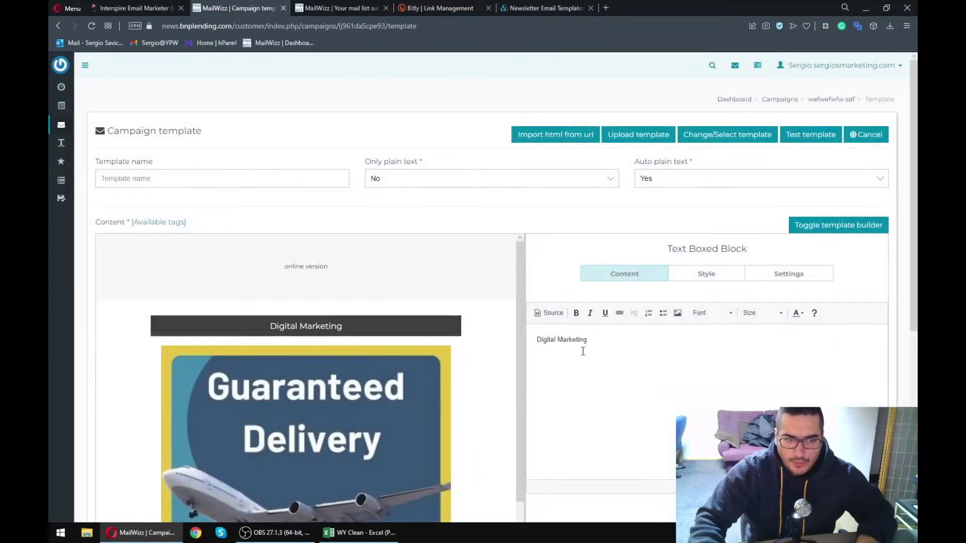
pyautogui.scroll(-5, 565, 377)
pyautogui.click(564, 377)
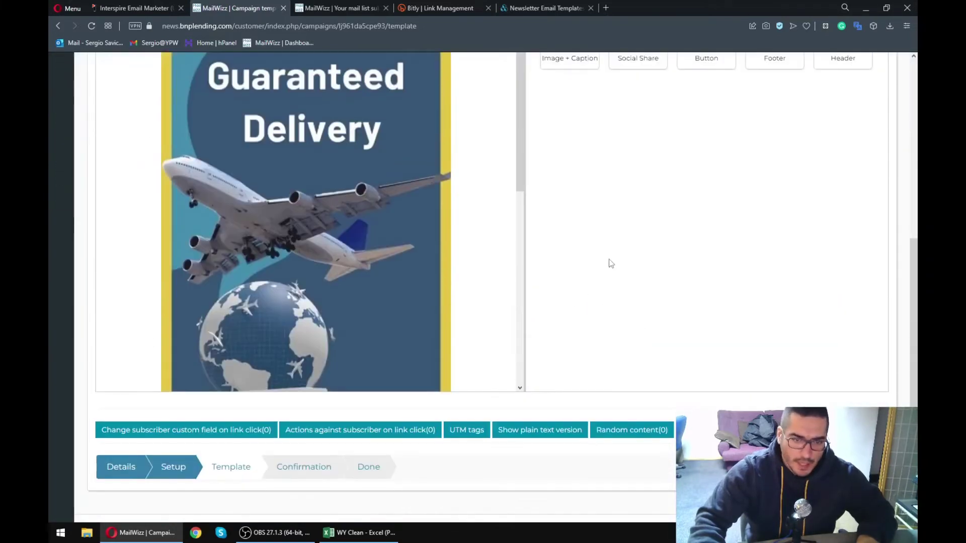
pyautogui.scroll(5, 626, 317)
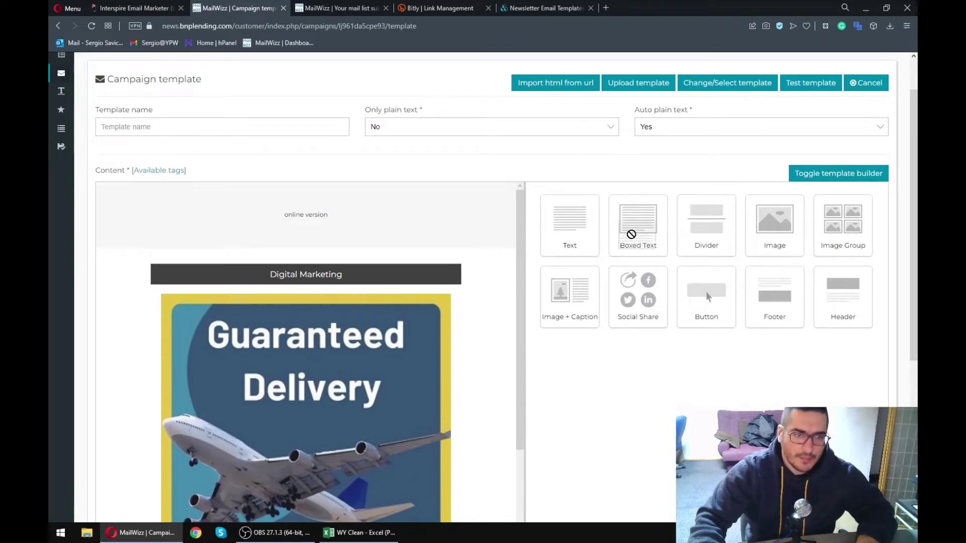
pyautogui.moveTo(601, 258)
pyautogui.mouseDown()
pyautogui.moveTo(391, 298)
pyautogui.moveTo(305, 290)
pyautogui.moveTo(308, 280)
pyautogui.moveTo(372, 292)
pyautogui.mouseUp()
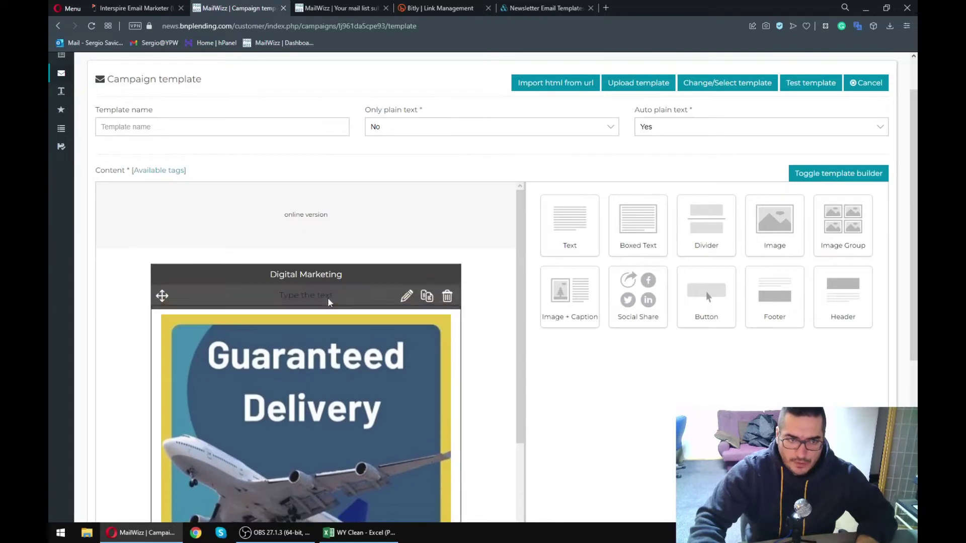
pyautogui.click(407, 298)
# - Keep the text block centred and split it into 2 columns
pyautogui.click(704, 223)
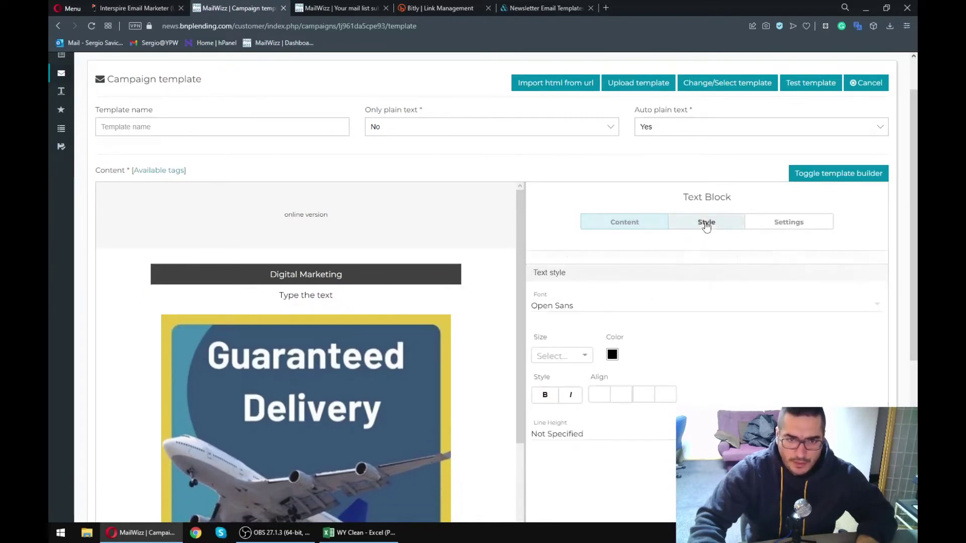
pyautogui.click(633, 395)
pyautogui.click(663, 394)
pyautogui.click(692, 395)
pyautogui.click(603, 395)
pyautogui.click(780, 224)
pyautogui.click(601, 316)
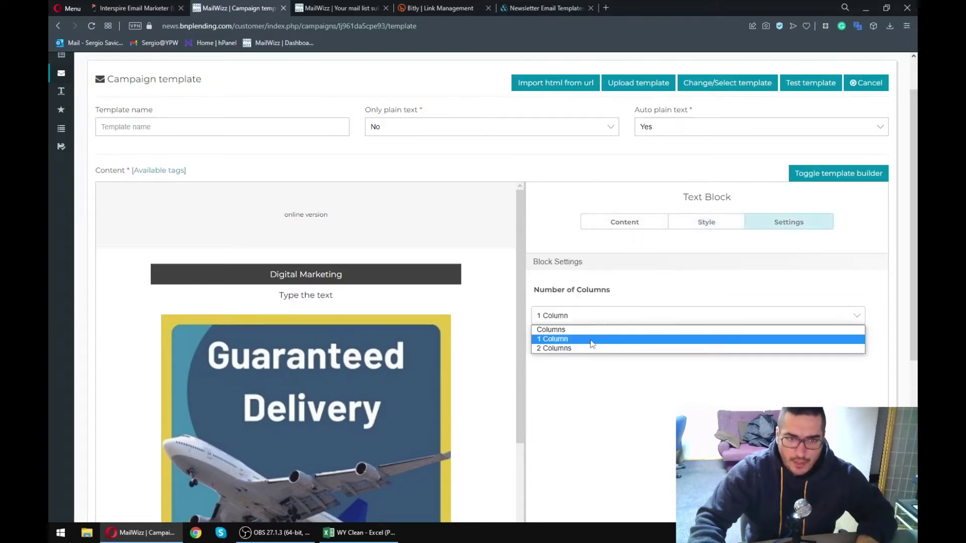
pyautogui.click(588, 345)
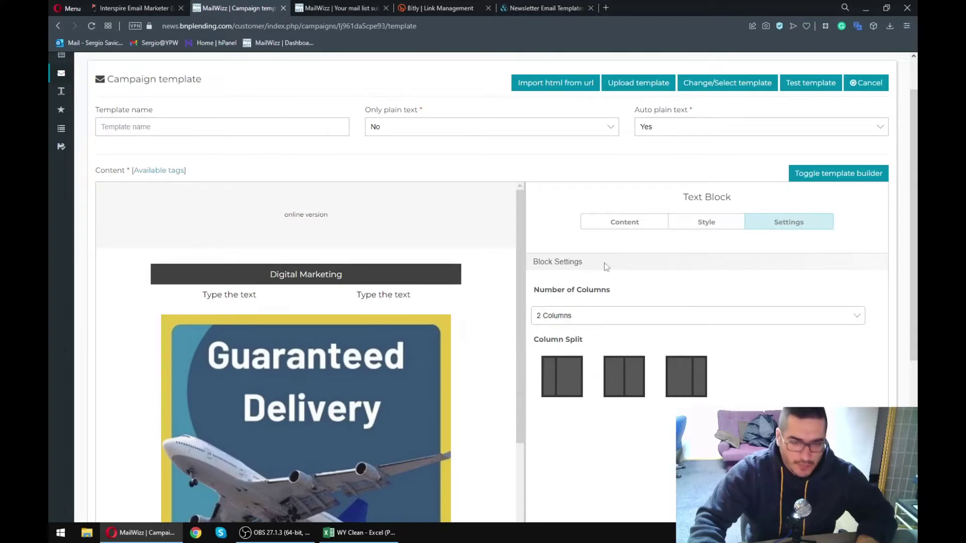
# - Fill column 2 with 'Hi [FNAME] is this thebest number that I can sjdflk jsklfs kljfsdf' and [COMPANY_PHONE]
pyautogui.click(624, 222)
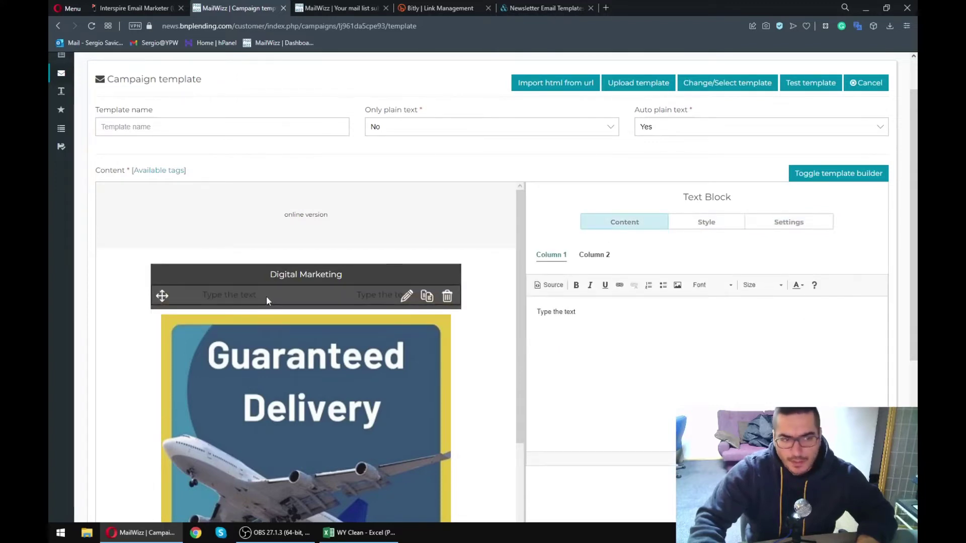
pyautogui.click(594, 255)
pyautogui.click(660, 330)
pyautogui.hotkey('ctrl', 'a')
pyautogui.write('[COMPANY_PHONE]')
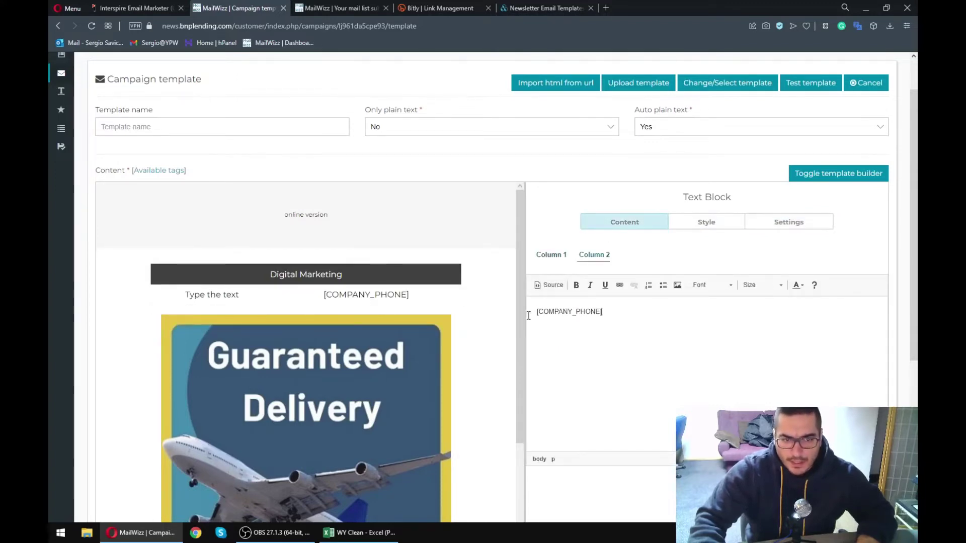
pyautogui.write('Hi [')
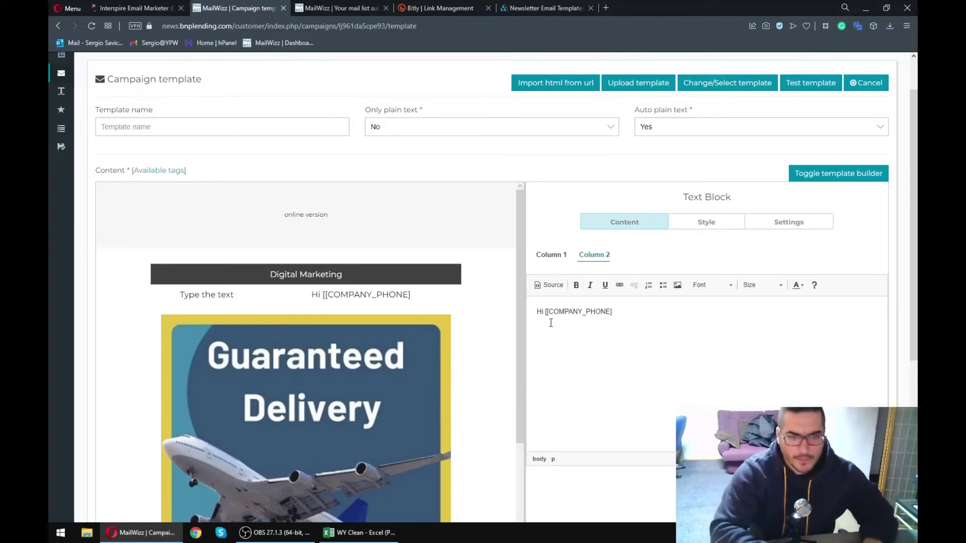
pyautogui.write('FNAME')
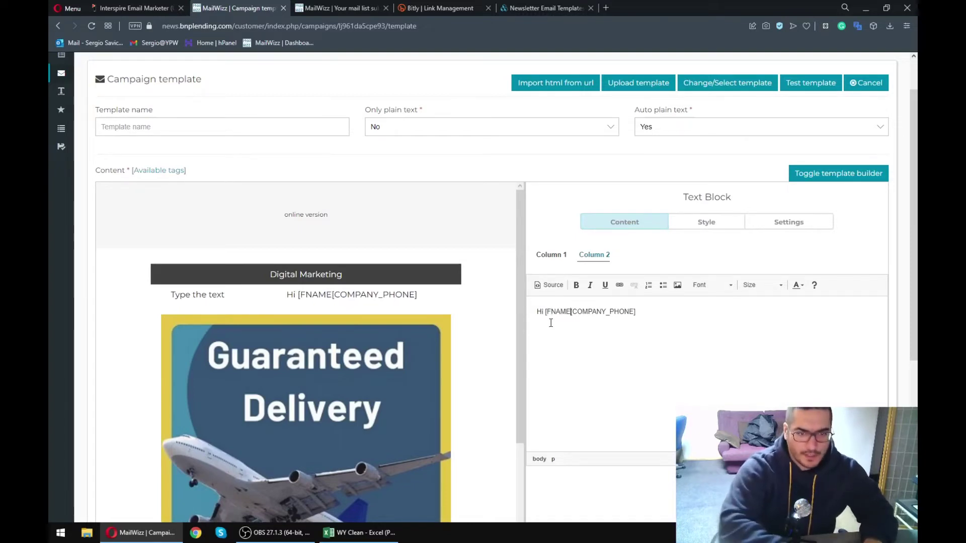
pyautogui.write(']')
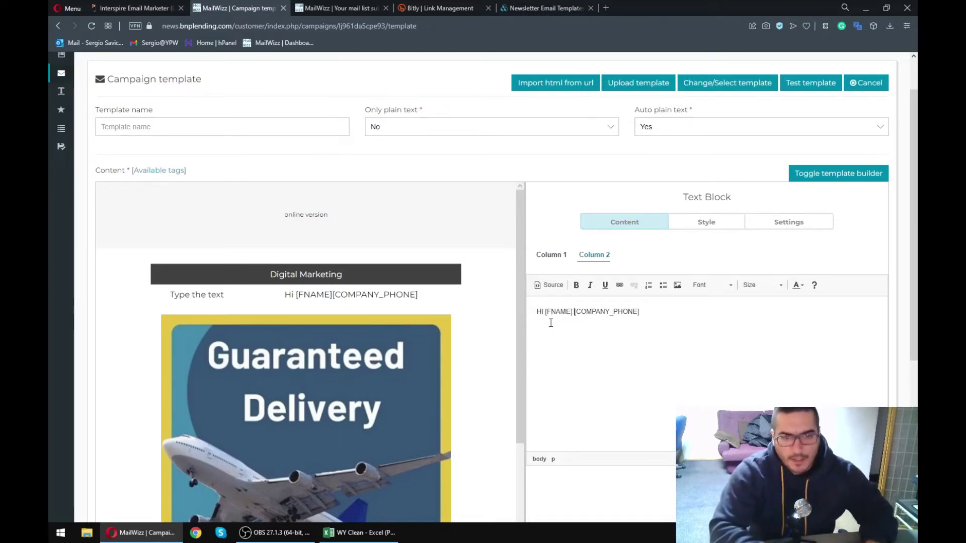
pyautogui.write(' is this thebest number that I can sjdflk jsklfs kljfsdf')
pyautogui.moveTo(813, 304); pyautogui.dragTo(767, 314)
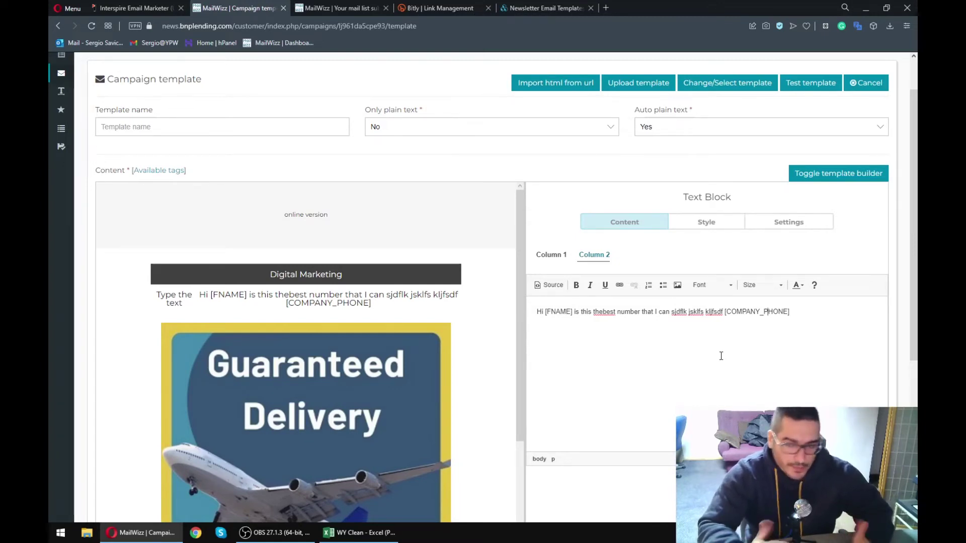
pyautogui.scroll(-5, 679, 322)
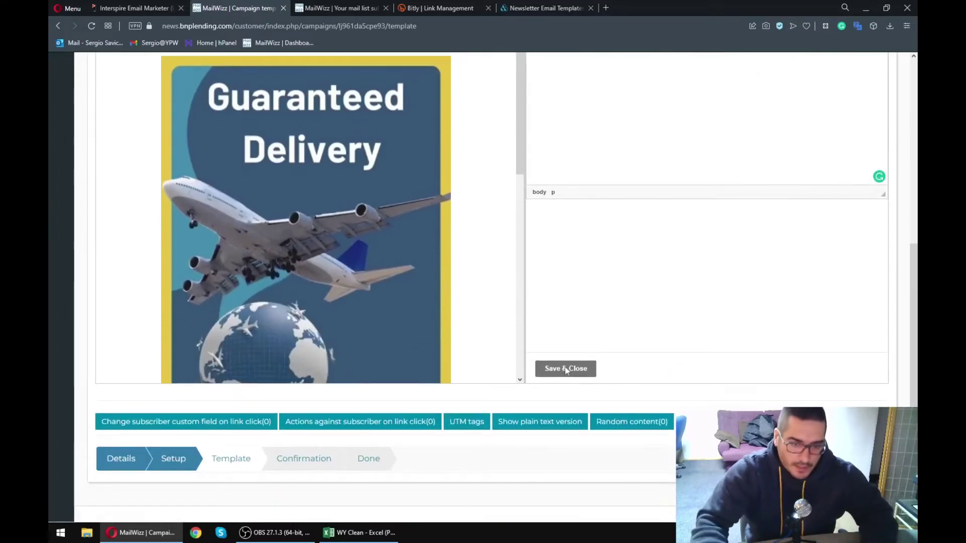
# - Save and close the two-column text block
pyautogui.click(566, 369)
pyautogui.scroll(-8, 535, 390)
pyautogui.scroll(4, 332, 319)
pyautogui.scroll(4, 558, 292)
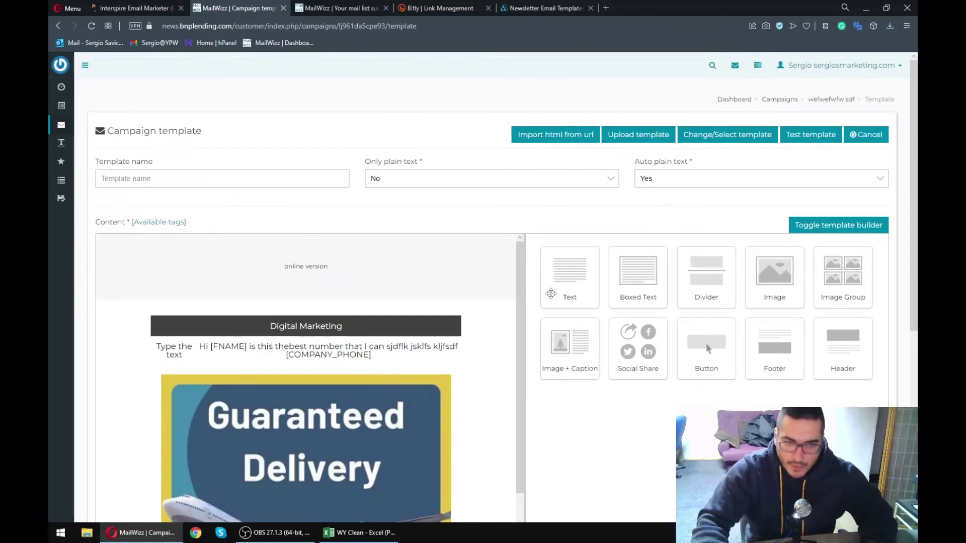
pyautogui.scroll(-4, 354, 331)
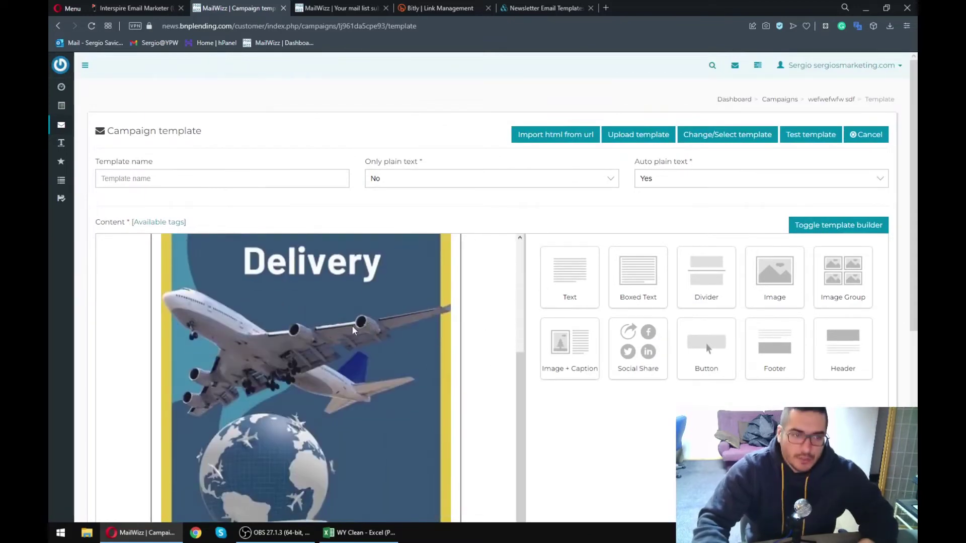
pyautogui.scroll(-5, 354, 330)
pyautogui.scroll(-6, 610, 362)
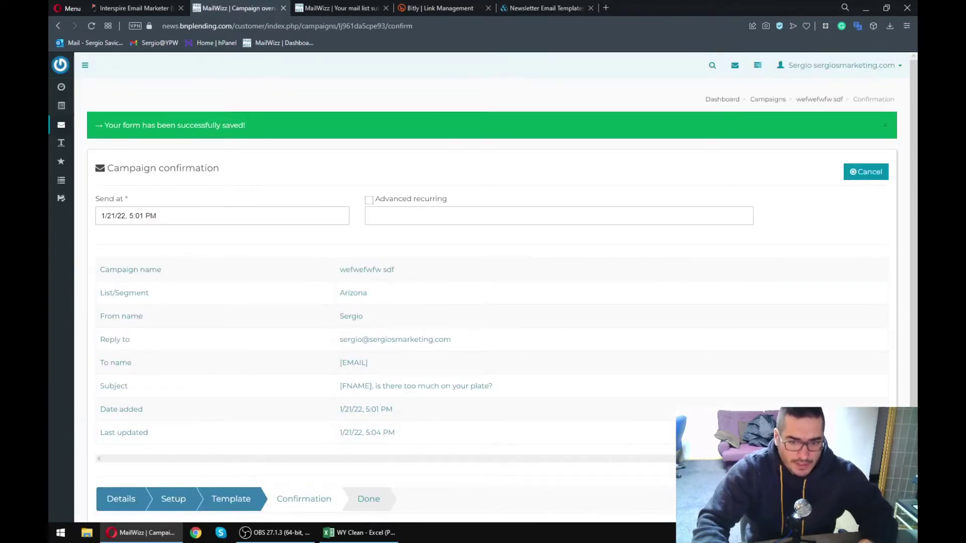
# - Schedule a non-recurring send for 9 February 2022 at 5:30 PM and save the campaign
pyautogui.click(157, 215)
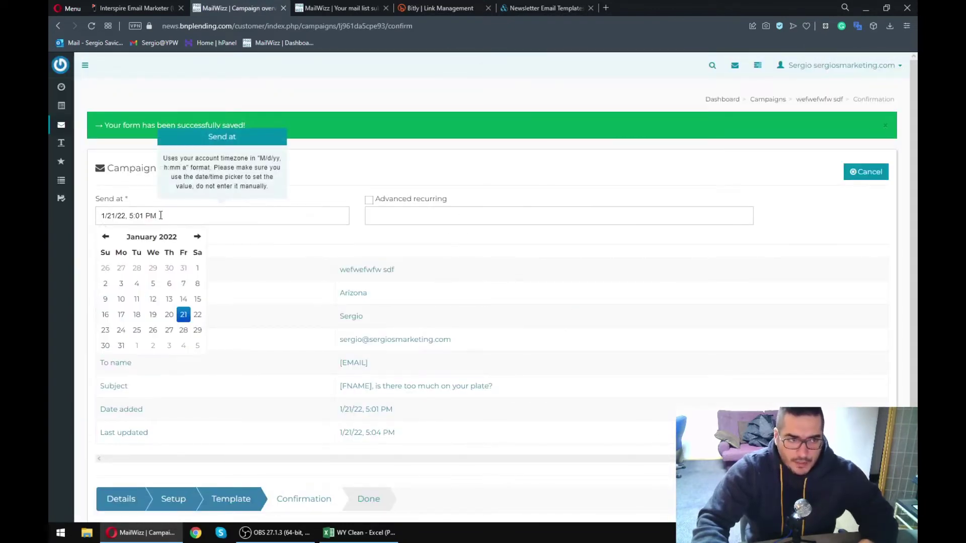
pyautogui.click(370, 202)
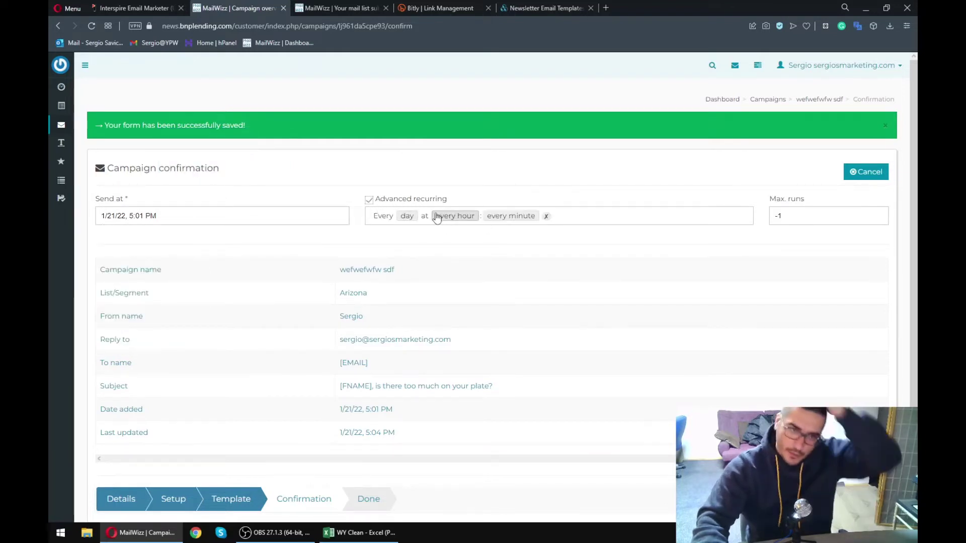
pyautogui.moveTo(823, 218); pyautogui.dragTo(761, 222)
pyautogui.write('5')
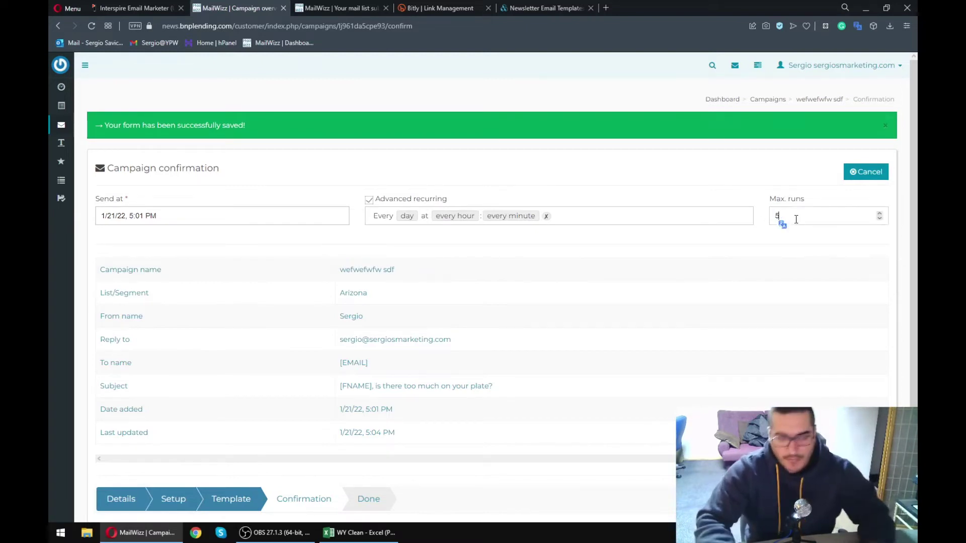
pyautogui.click(369, 200)
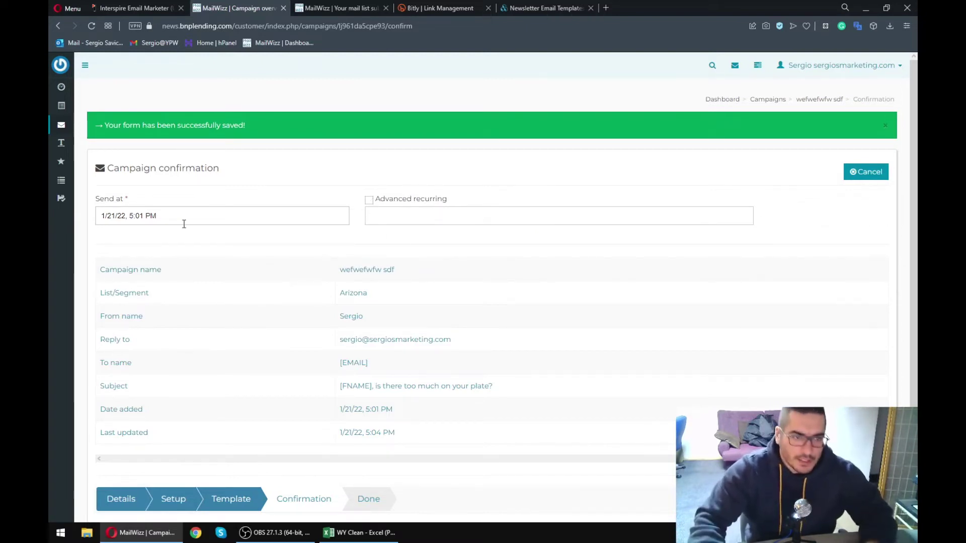
pyautogui.click(171, 215)
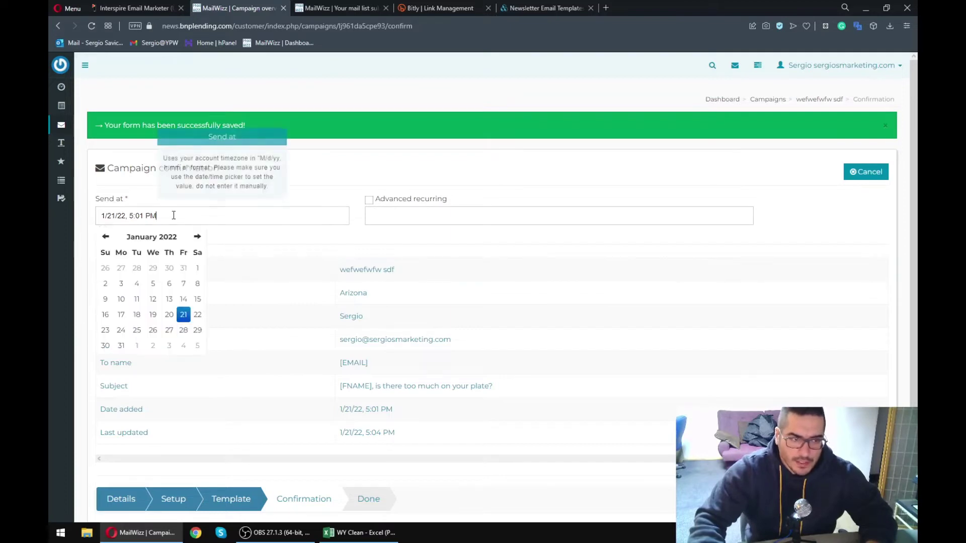
pyautogui.click(197, 237)
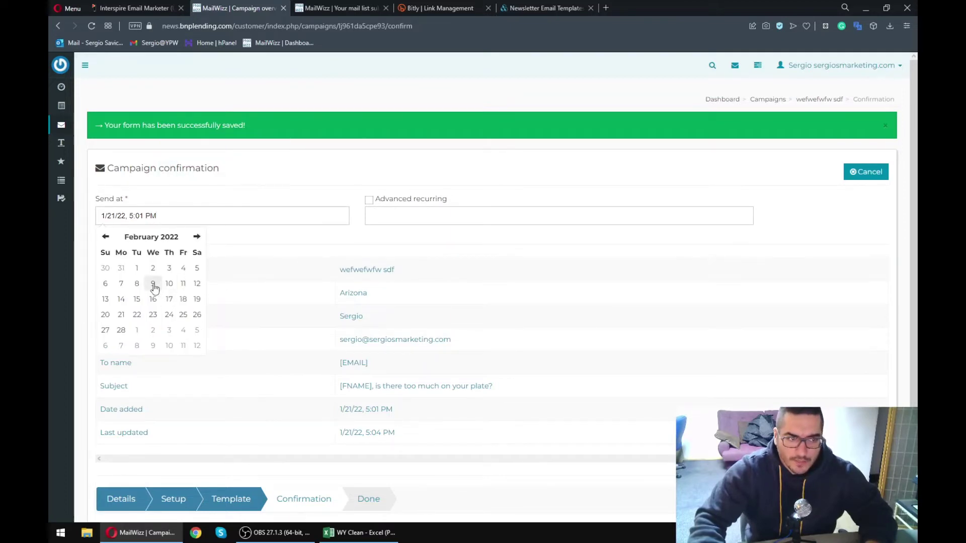
pyautogui.click(154, 286)
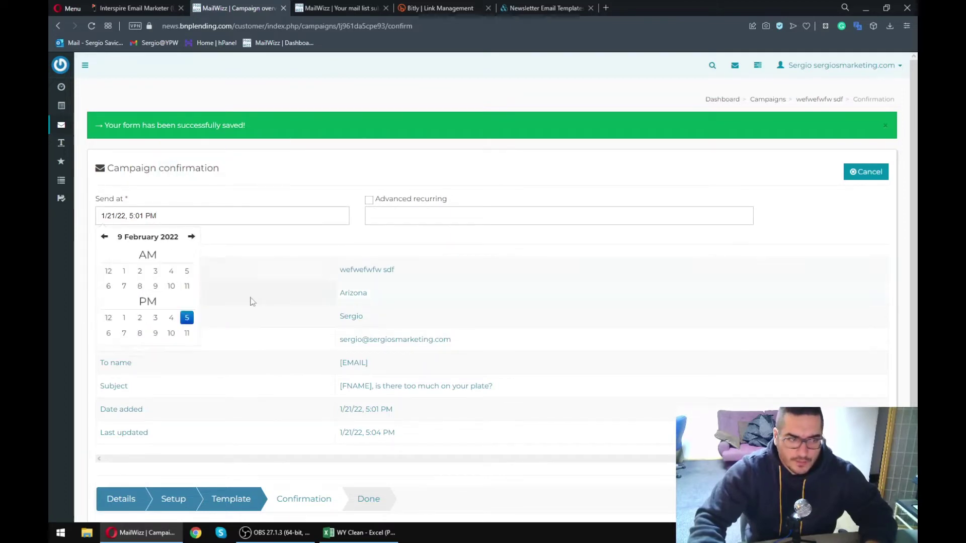
pyautogui.click(185, 317)
pyautogui.click(159, 286)
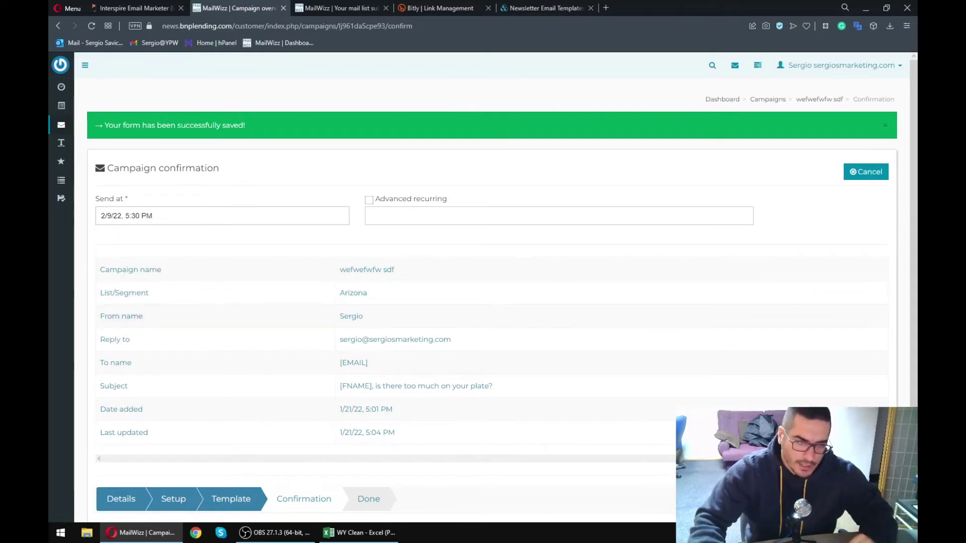
pyautogui.press('Return')
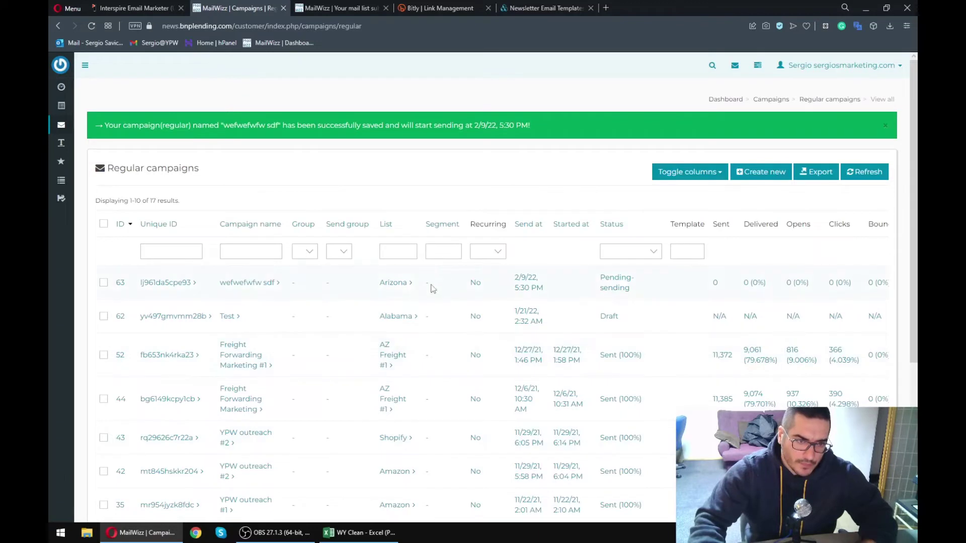
# - Delete the Test draft campaign from Regular campaigns
pyautogui.hscroll(3, 620, 281)
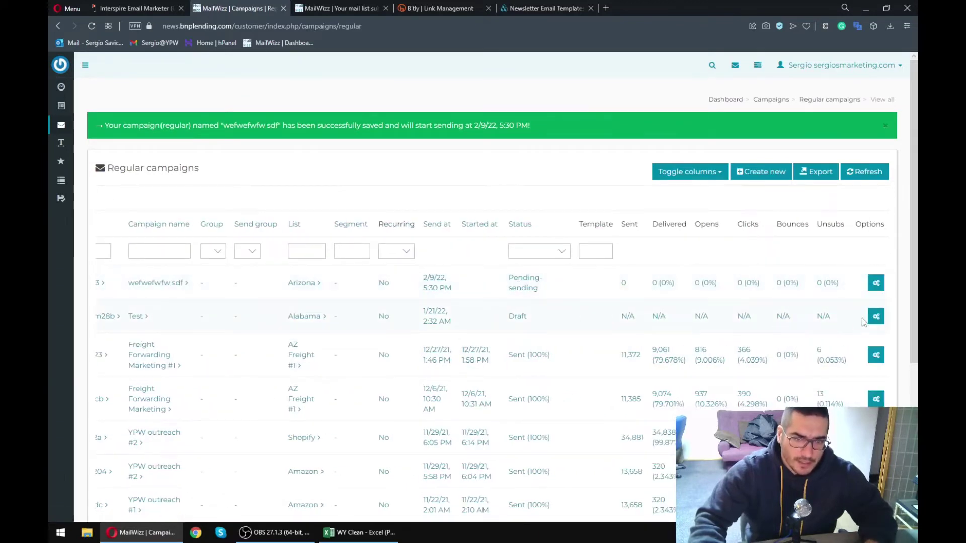
pyautogui.click(859, 315)
pyautogui.click(534, 82)
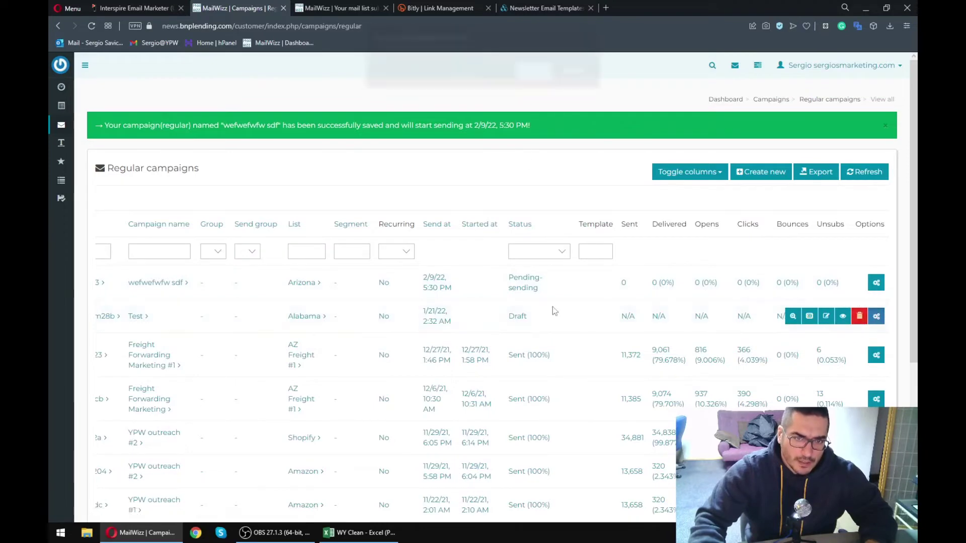
pyautogui.hscroll(-3, 101, 301)
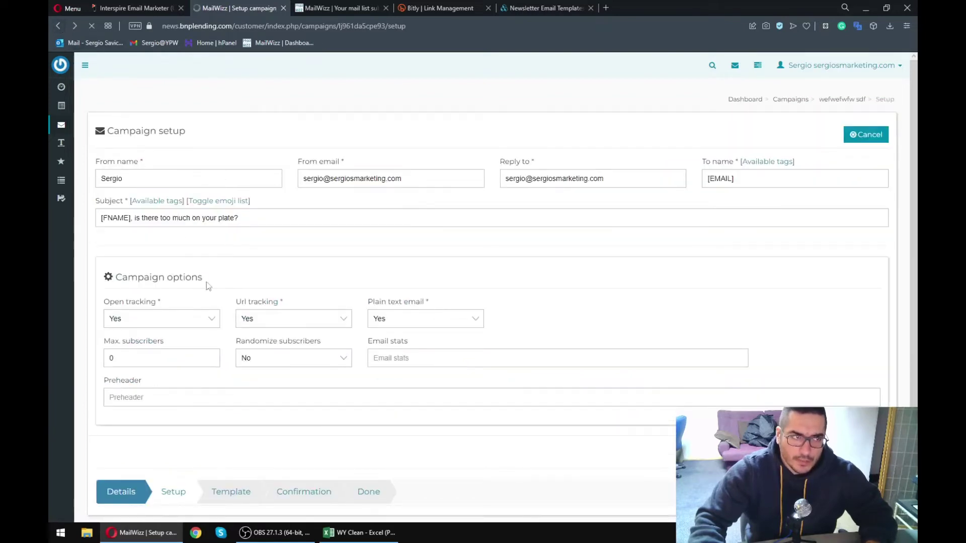
# - Open and refresh the Freight Forwarding Marketing #1 campaign overview
pyautogui.click(173, 284)
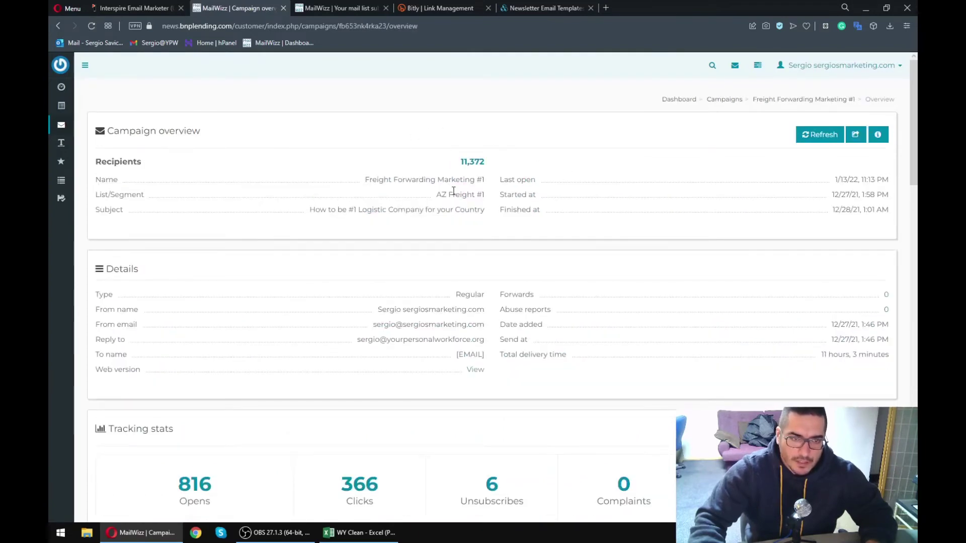
pyautogui.click(812, 134)
pyautogui.scroll(-2, 289, 330)
# - Go to the All campaigns list
pyautogui.scroll(-1, 289, 329)
pyautogui.moveTo(324, 329); pyautogui.dragTo(386, 352)
pyautogui.click(386, 363)
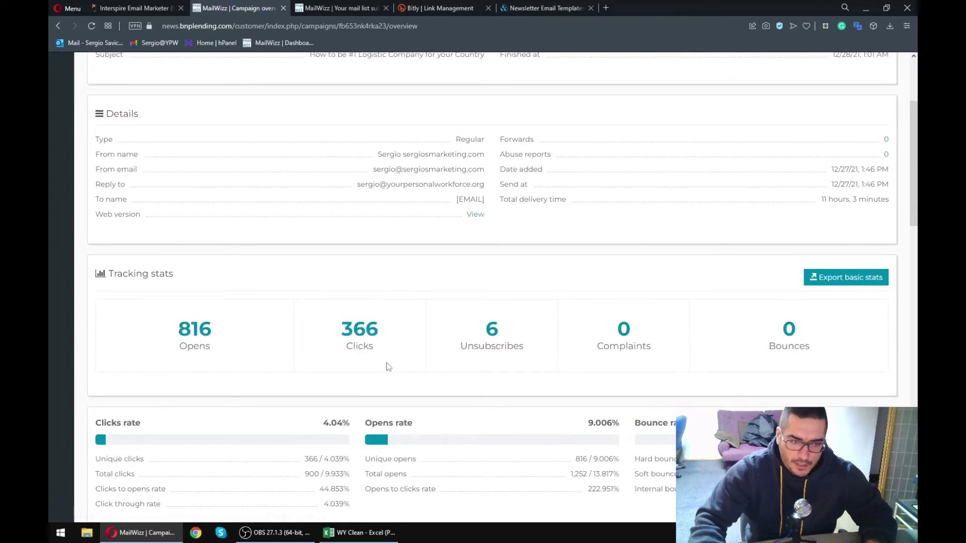
pyautogui.scroll(-3, 515, 361)
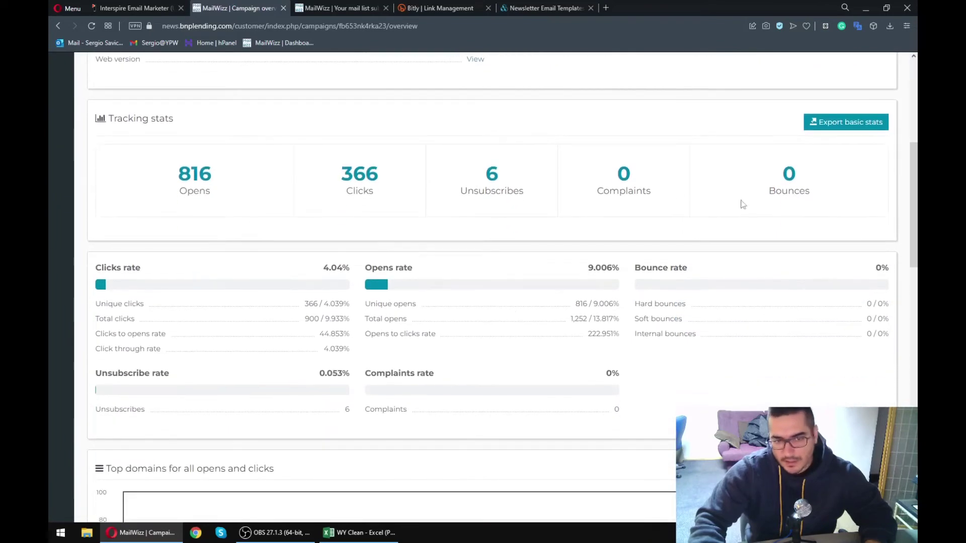
pyautogui.scroll(6, 416, 330)
pyautogui.moveTo(61, 125)
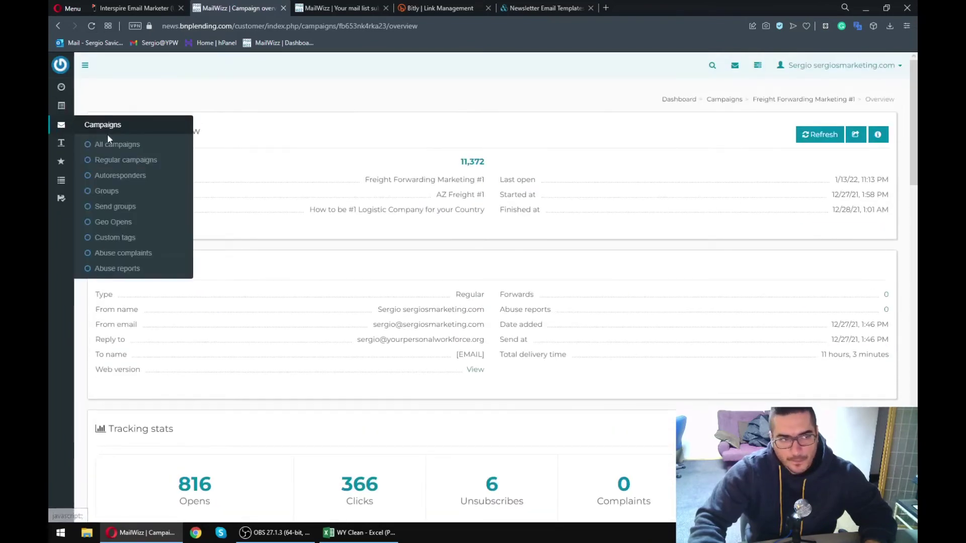
pyautogui.click(111, 145)
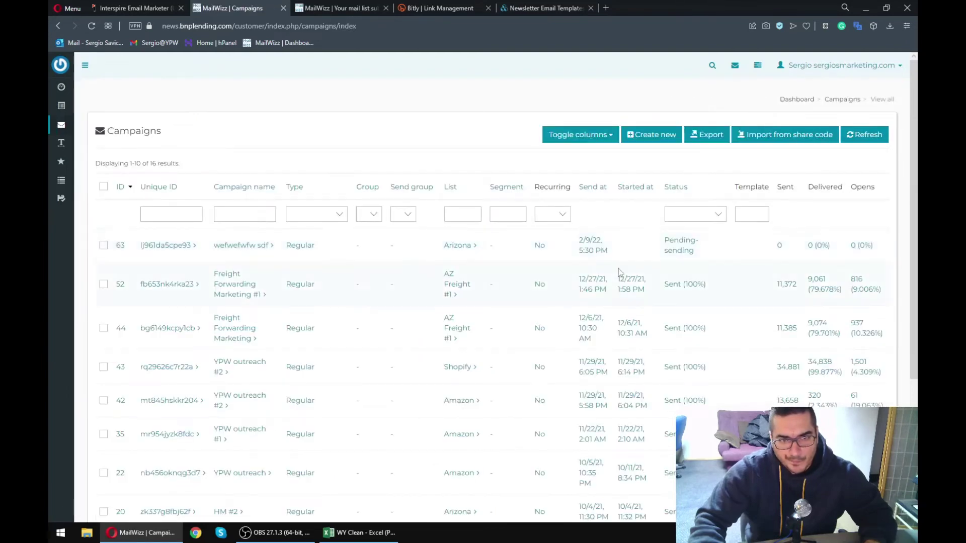
# - Delete the pending wefwefwfw sdf campaign and reload the campaigns list
pyautogui.hscroll(5, 712, 272)
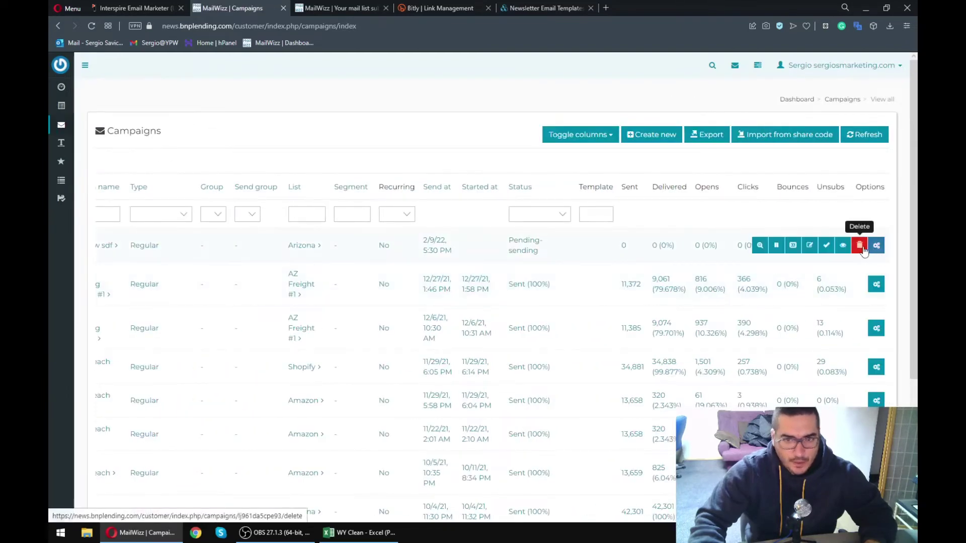
pyautogui.click(859, 246)
pyautogui.click(534, 80)
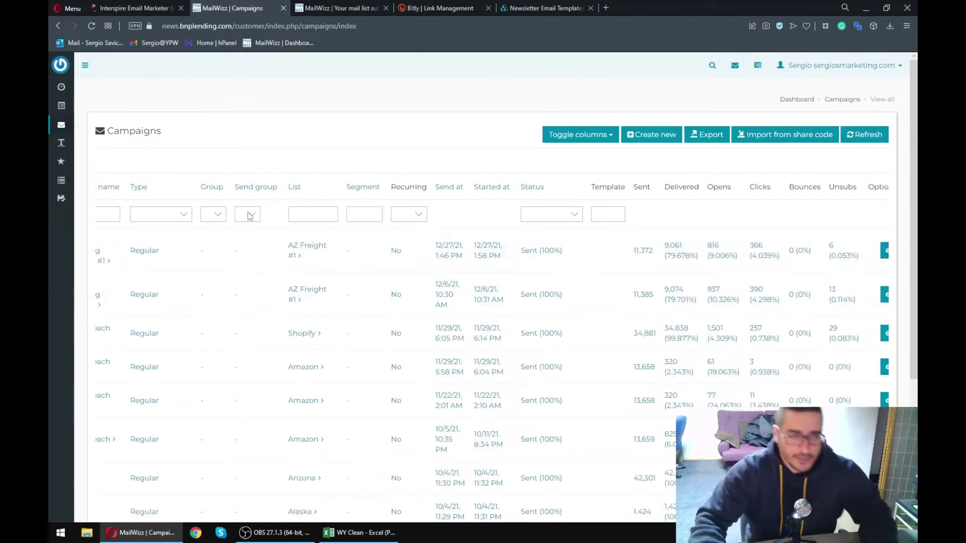
pyautogui.moveTo(66, 127)
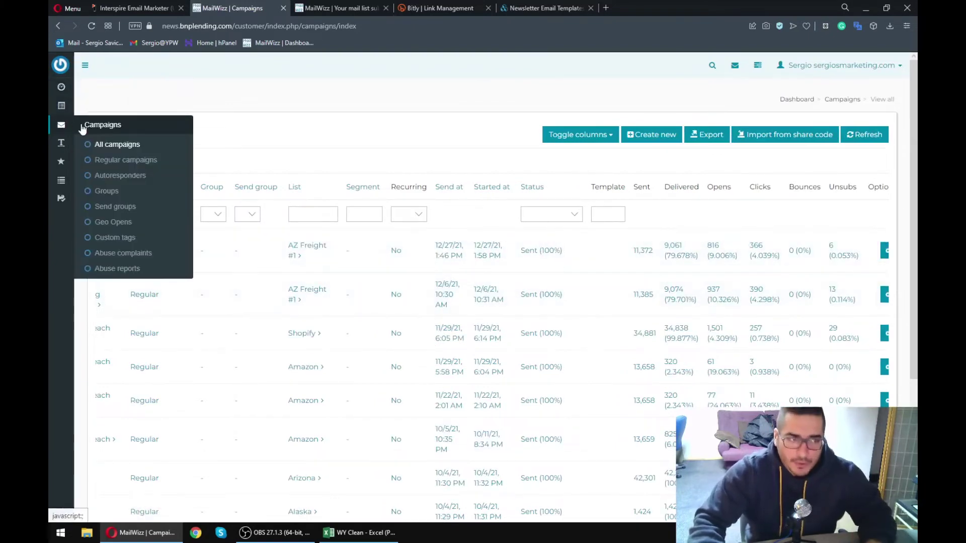
pyautogui.click(112, 144)
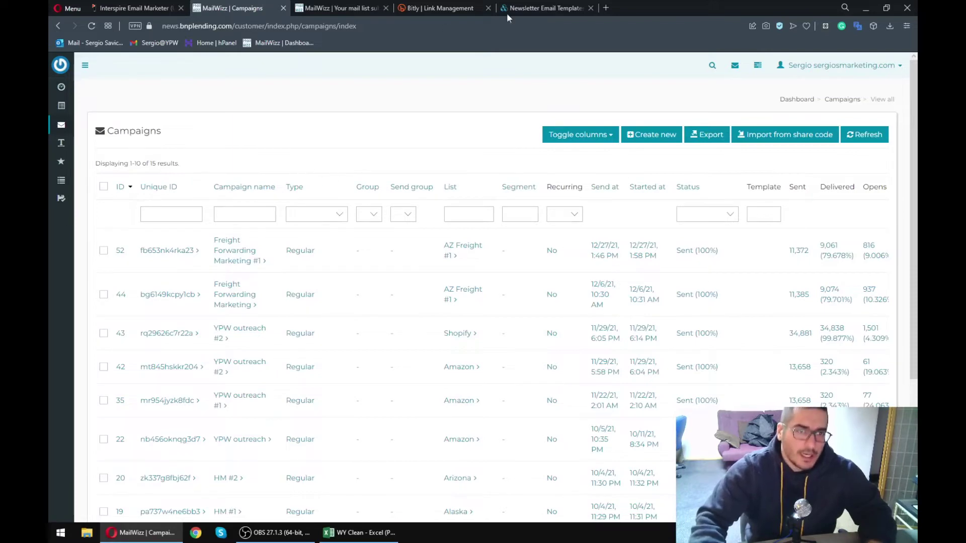
pyautogui.click(552, 6)
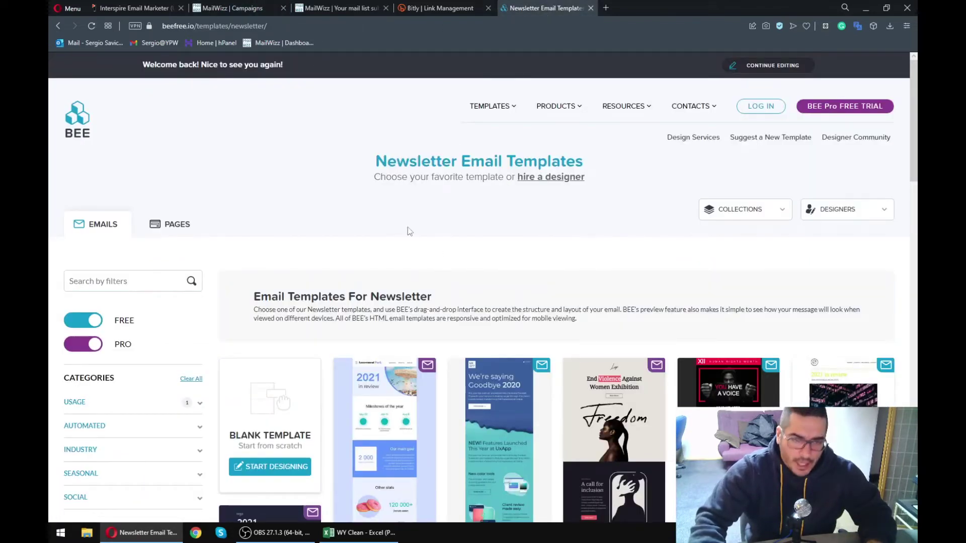
# - Load more BEE newsletter templates and start a design from Fundraising Campaign
pyautogui.scroll(-4, 392, 262)
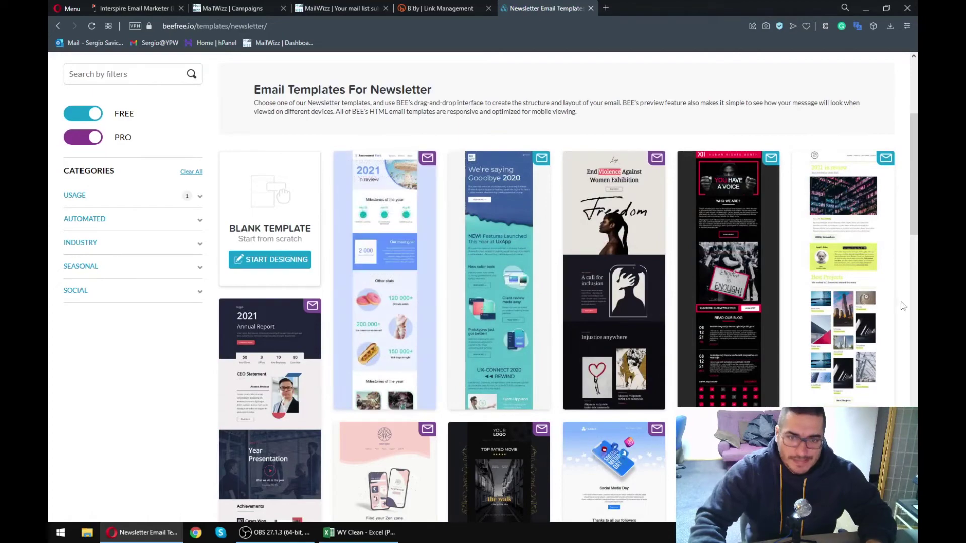
pyautogui.scroll(-5, 649, 292)
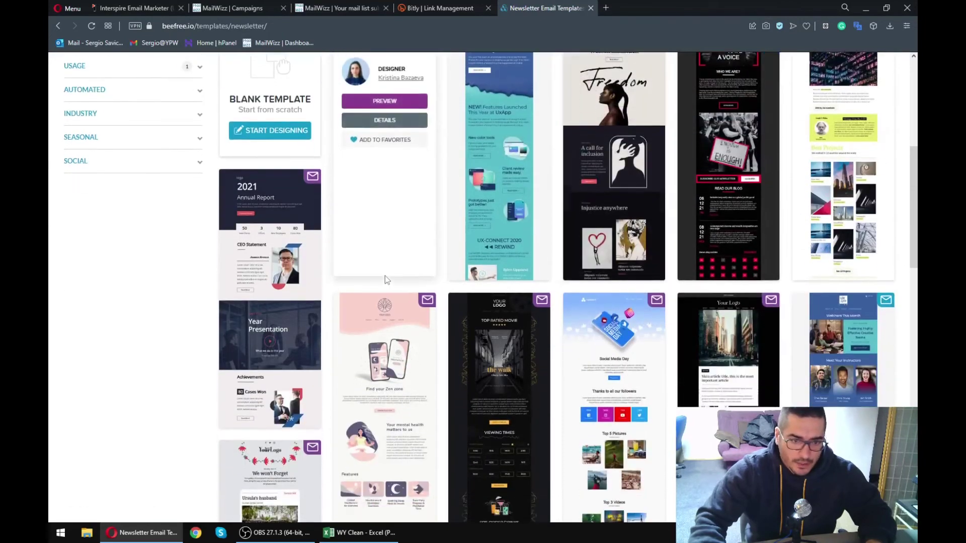
pyautogui.scroll(-1, 389, 291)
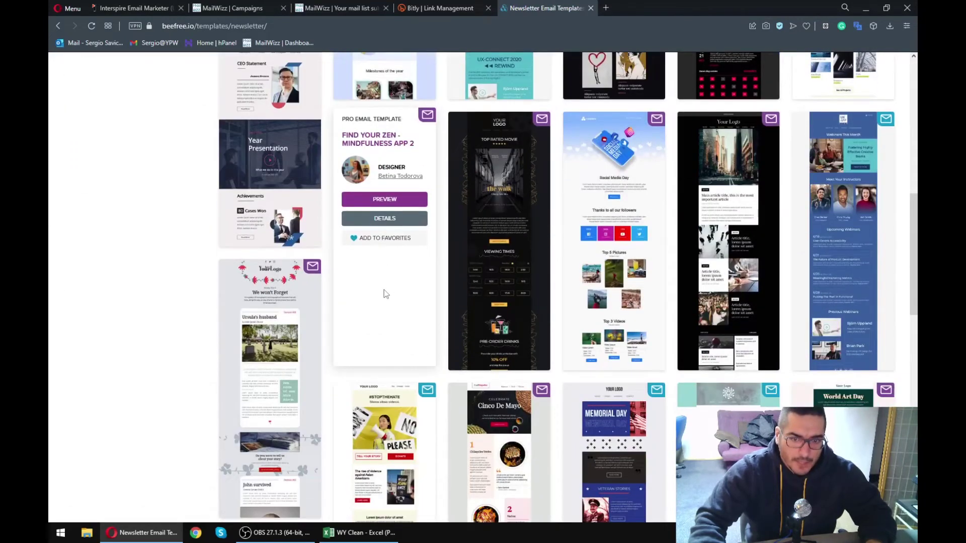
pyautogui.scroll(-3, 384, 297)
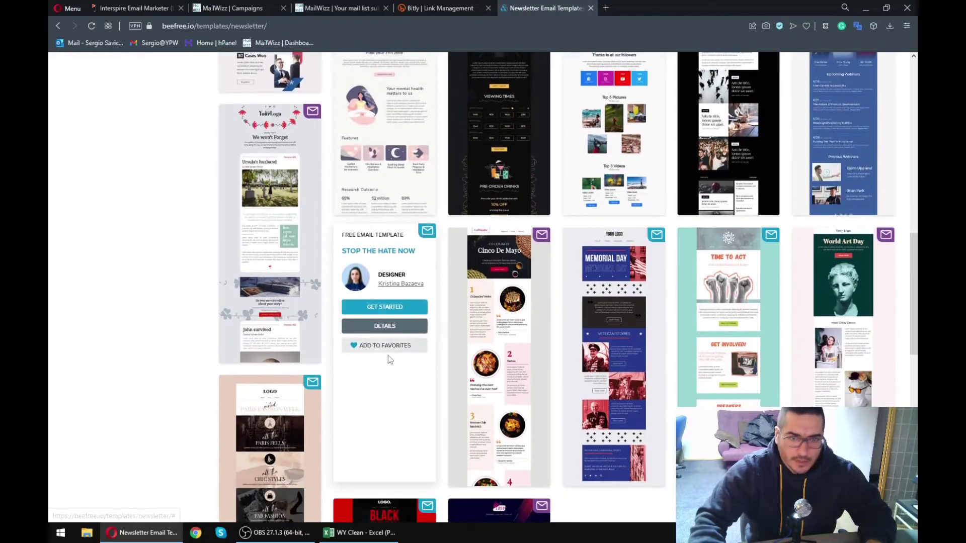
pyautogui.scroll(-8, 620, 385)
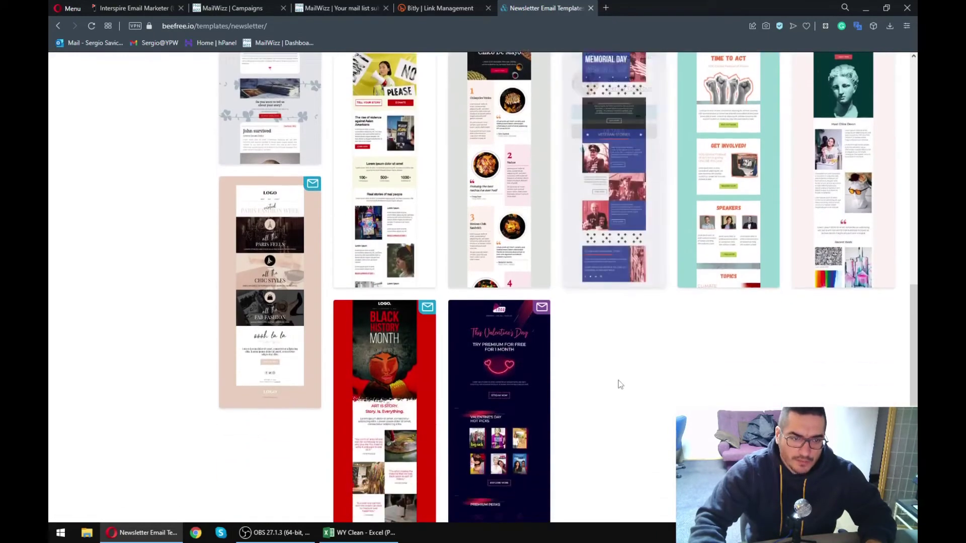
pyautogui.click(575, 229)
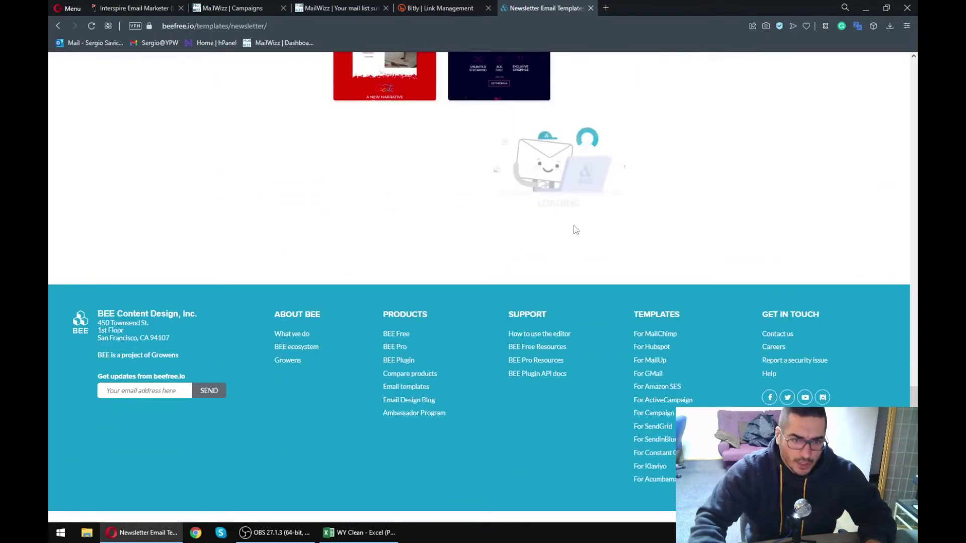
pyautogui.scroll(-4, 644, 346)
pyautogui.scroll(-3, 397, 338)
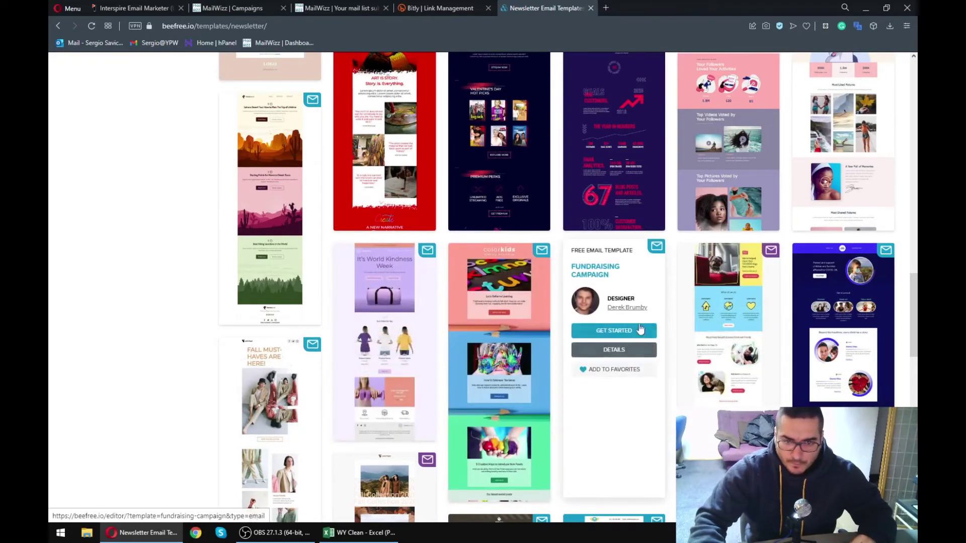
pyautogui.click(631, 333)
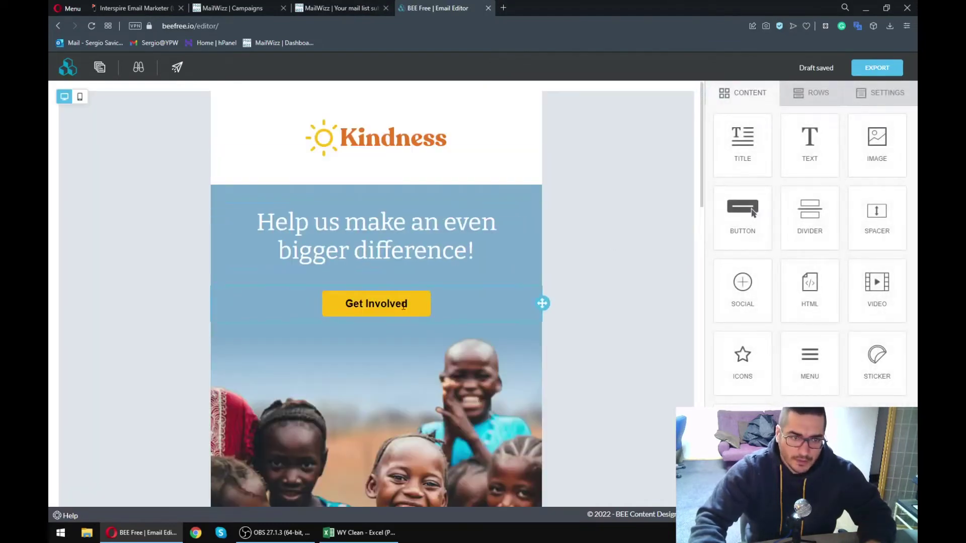
# - Inspect the Get Involved button link, the Kindness logo and the hero heading
pyautogui.click(403, 306)
pyautogui.doubleClick(819, 201)
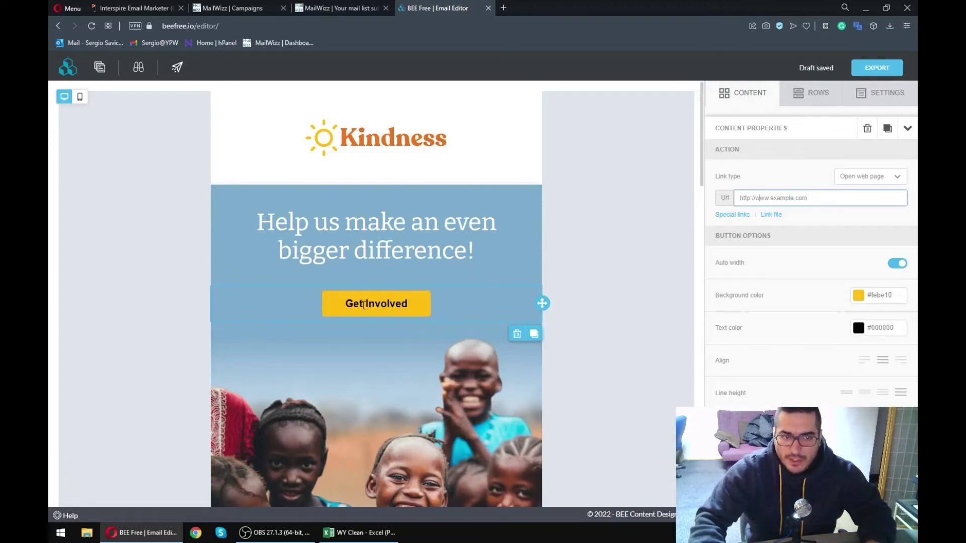
pyautogui.click(397, 145)
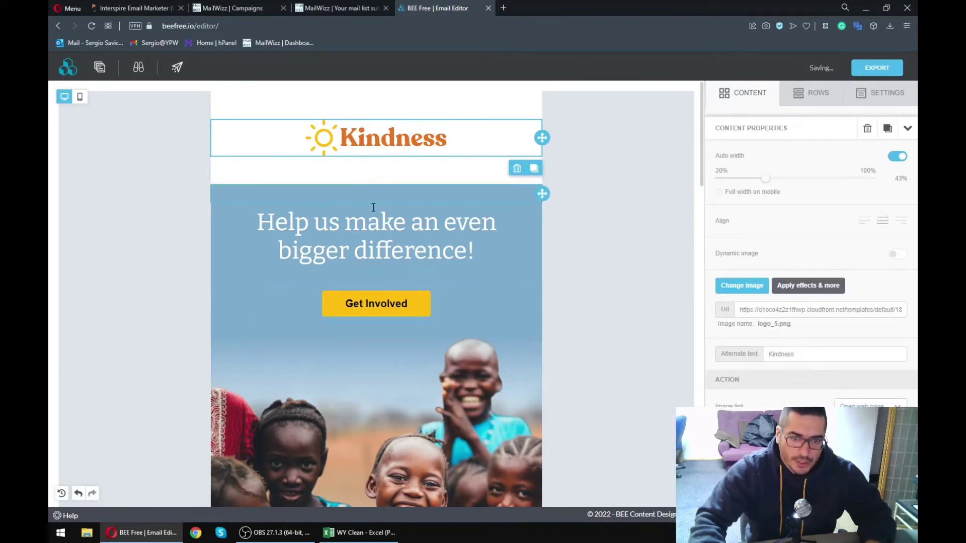
pyautogui.click(373, 223)
pyautogui.scroll(-15, 401, 255)
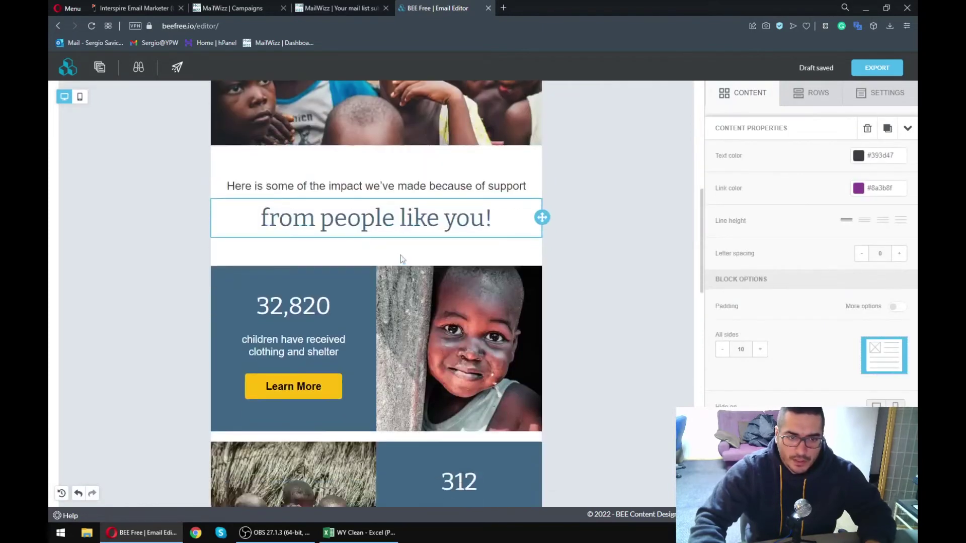
pyautogui.scroll(-9, 400, 255)
pyautogui.scroll(17, 394, 265)
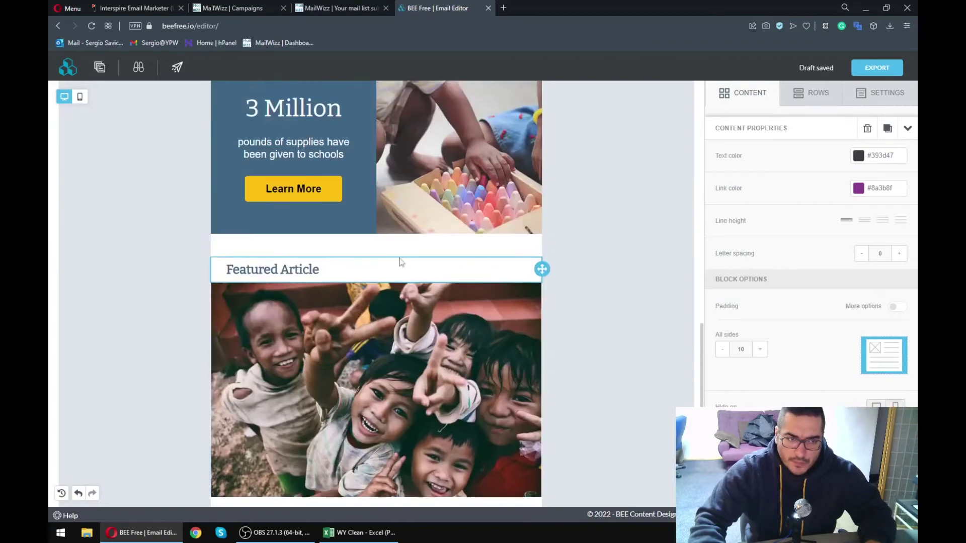
pyautogui.scroll(10, 394, 265)
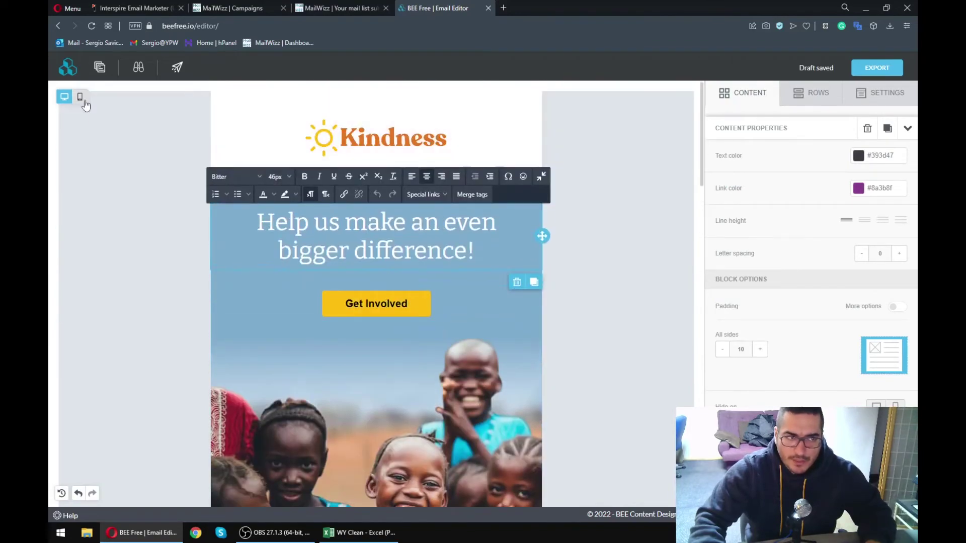
# - Switch the email to mobile preview and close the MailWizz subscribers page
pyautogui.click(80, 97)
pyautogui.scroll(-4, 302, 110)
pyautogui.click(274, 10)
pyautogui.click(337, 6)
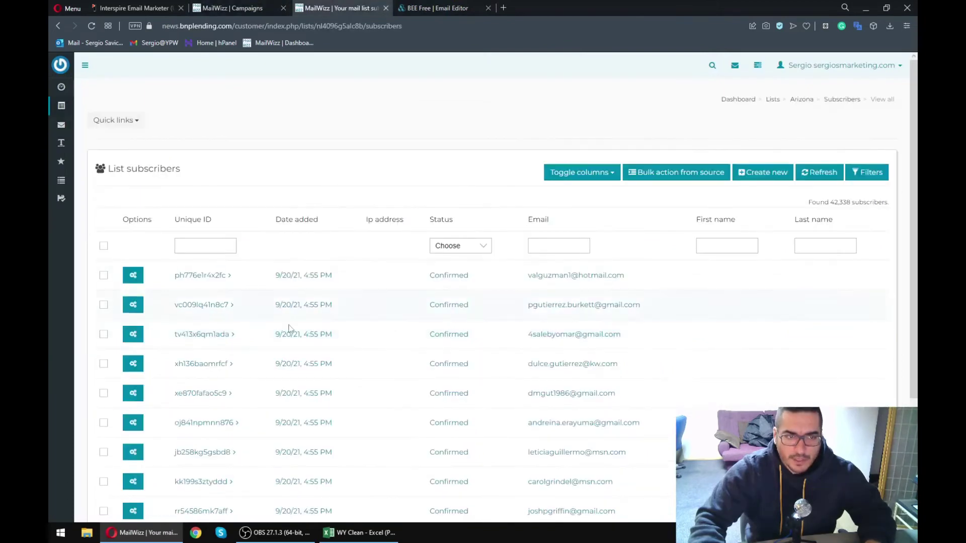
pyautogui.middleClick(352, 9)
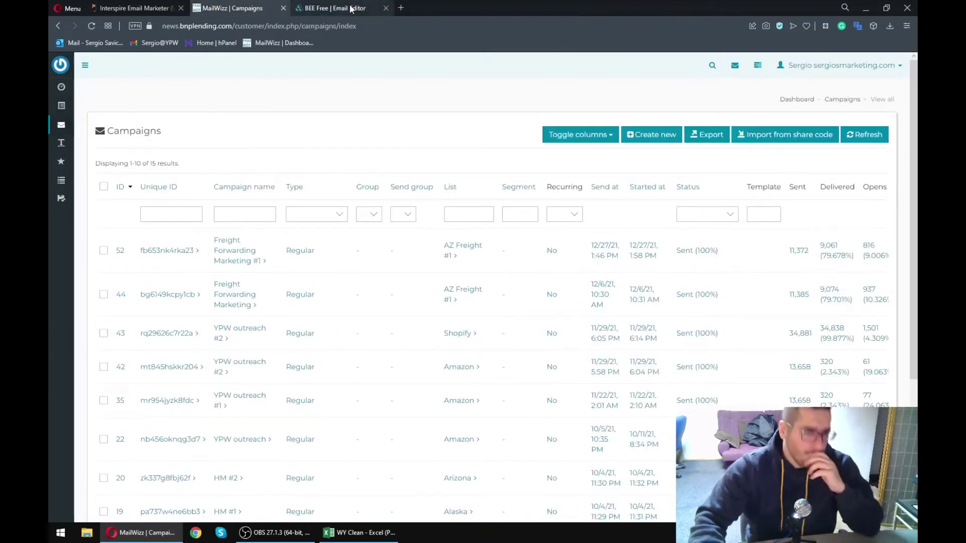
pyautogui.click(351, 9)
pyautogui.scroll(4, 397, 278)
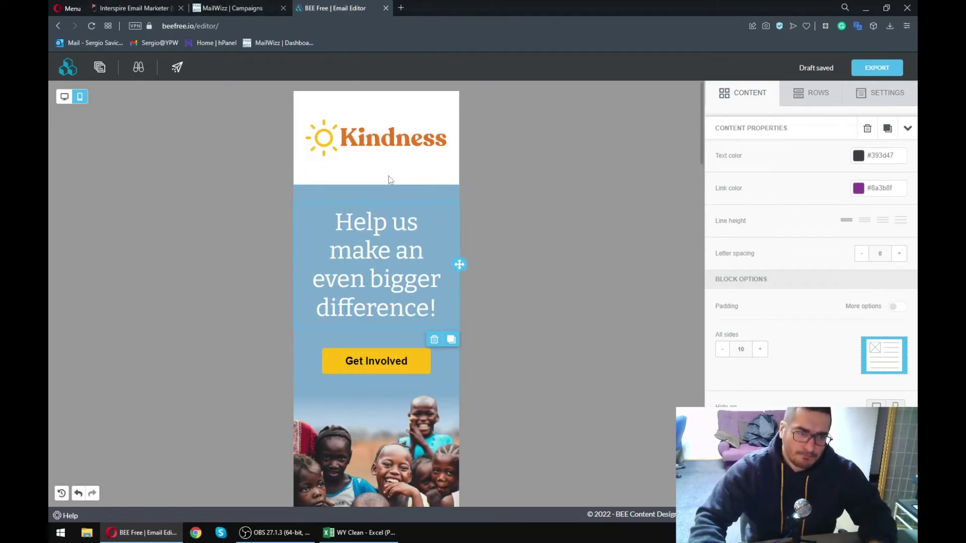
pyautogui.scroll(-15, 369, 297)
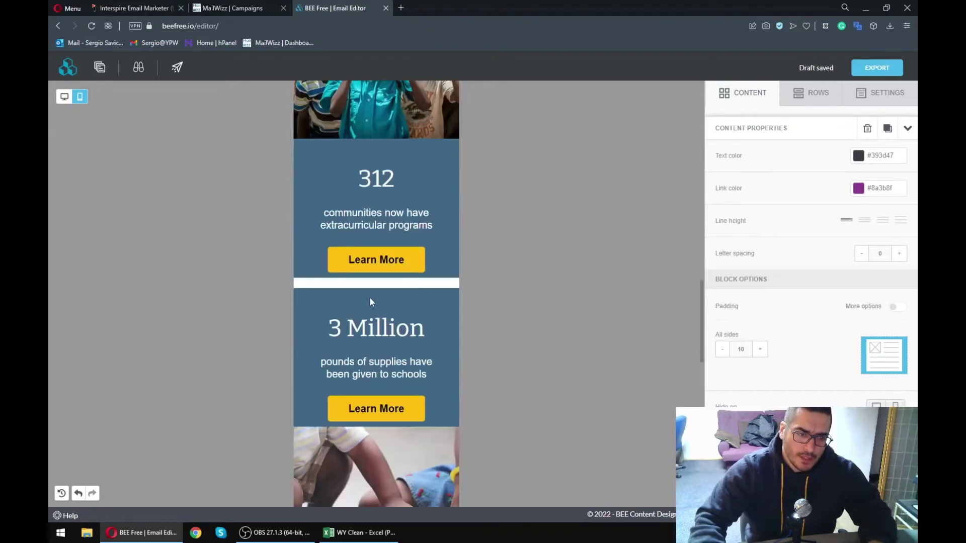
pyautogui.scroll(-8, 369, 297)
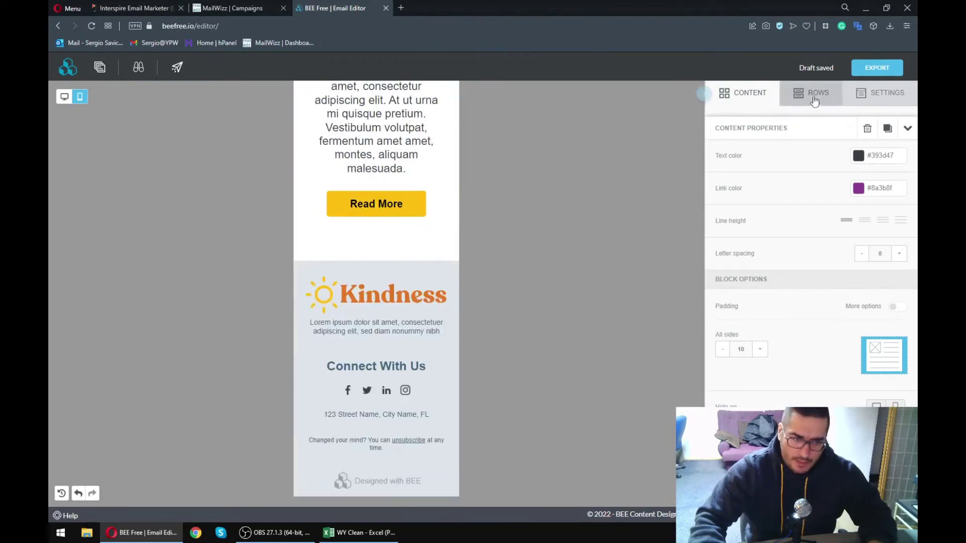
# - Export the Kindness email as an HTML zip and return to MailWizz campaigns
pyautogui.click(876, 71)
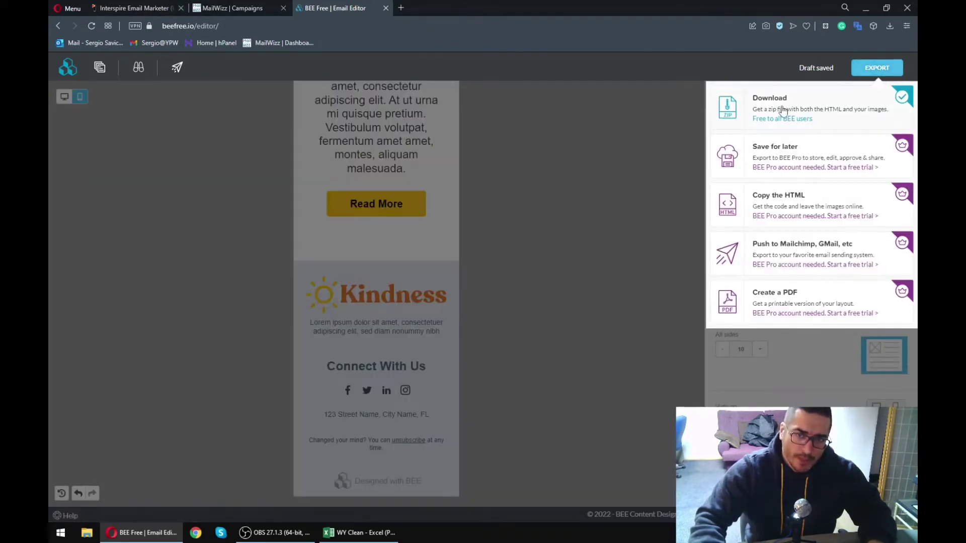
pyautogui.click(784, 113)
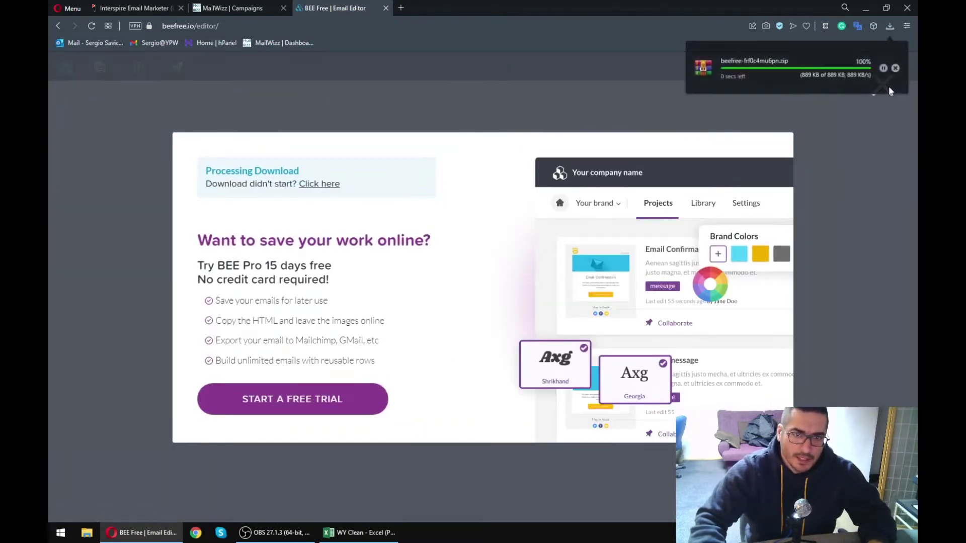
pyautogui.click(864, 112)
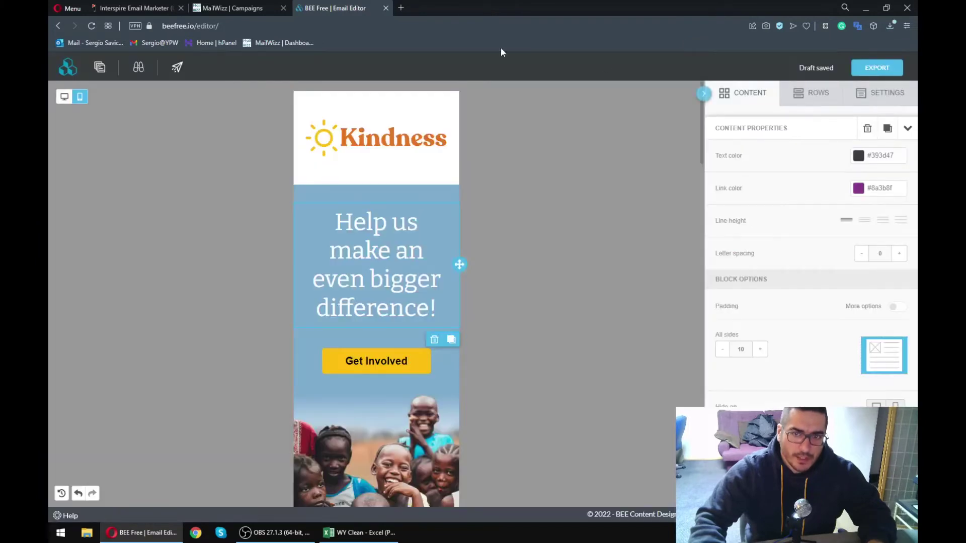
pyautogui.click(247, 7)
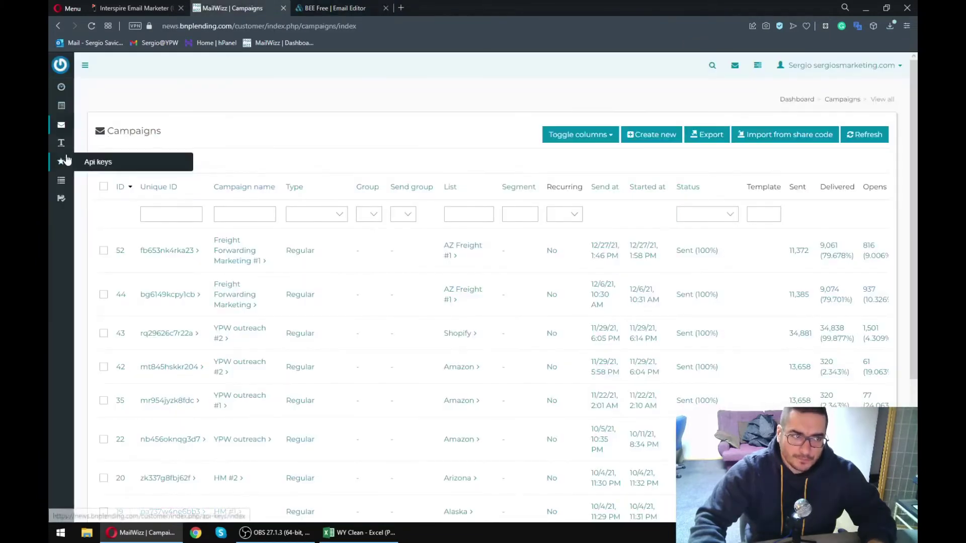
# - Reload All campaigns, then open Email templates > Templates listing beefree-ashqp9bn57m
pyautogui.moveTo(62, 146)
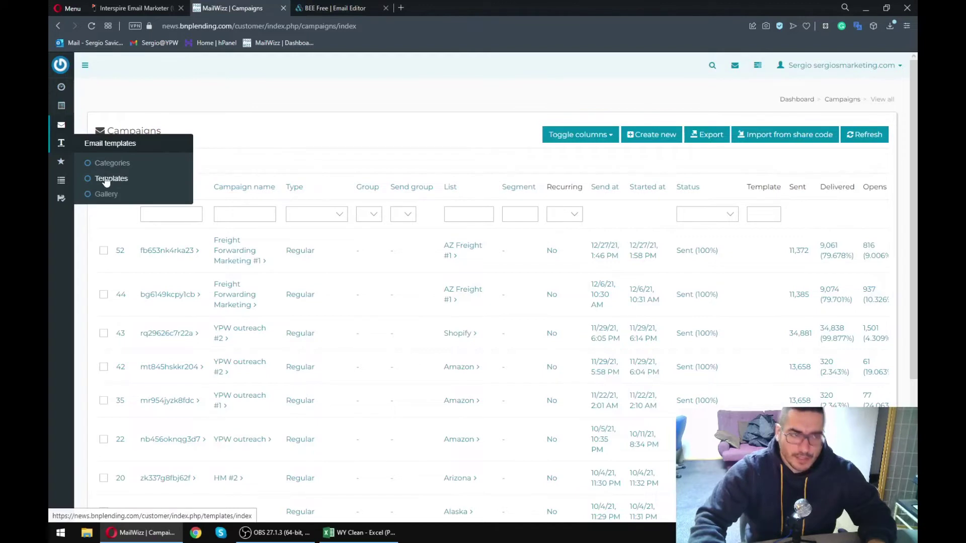
pyautogui.moveTo(67, 115)
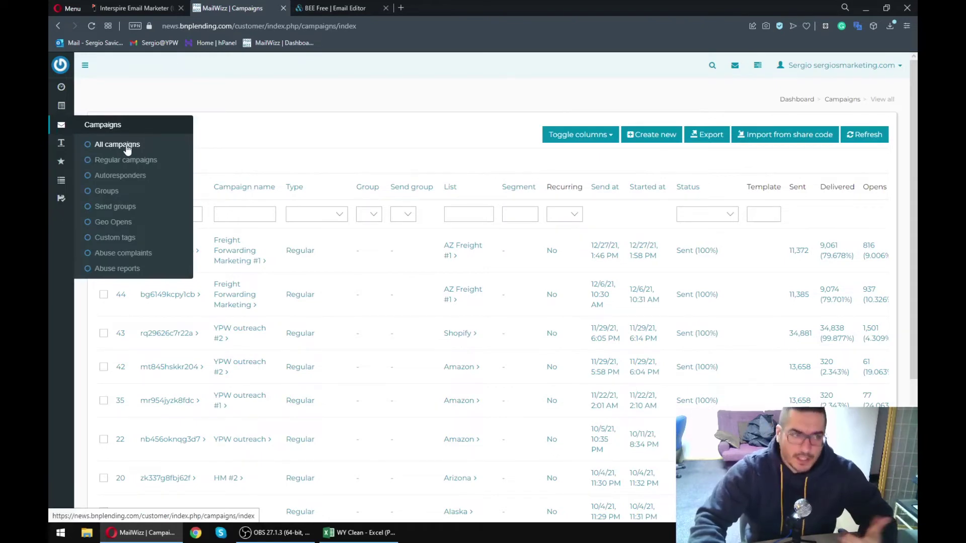
pyautogui.click(118, 145)
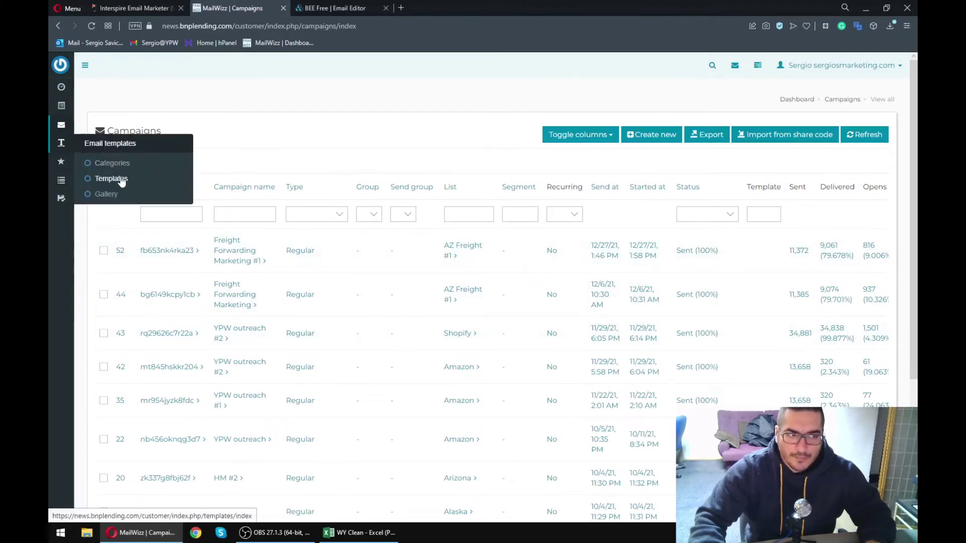
pyautogui.click(112, 179)
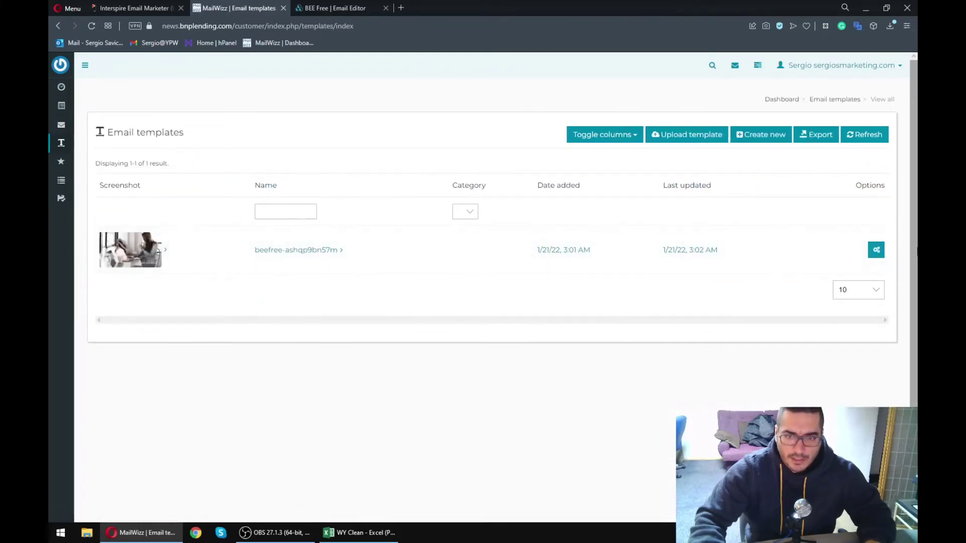
# - Upload beefree-frf0c4mu6pn.zip from Downloads as a template archive, then return to the BEE Free editor
pyautogui.click(699, 140)
pyautogui.click(364, 176)
pyautogui.click(121, 158)
pyautogui.click(120, 134)
pyautogui.click(125, 170)
pyautogui.doubleClick(201, 153)
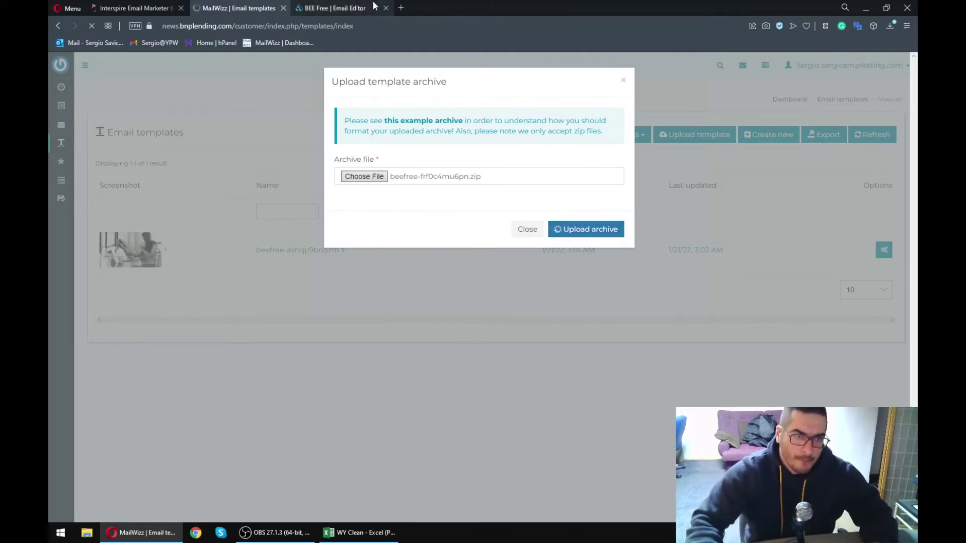
pyautogui.click(358, 5)
pyautogui.scroll(-20, 385, 308)
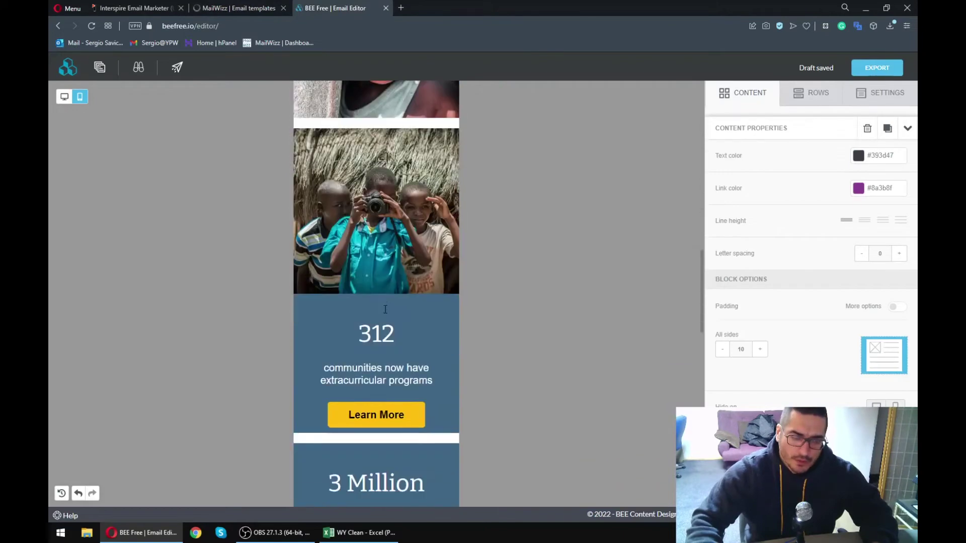
pyautogui.scroll(10, 386, 309)
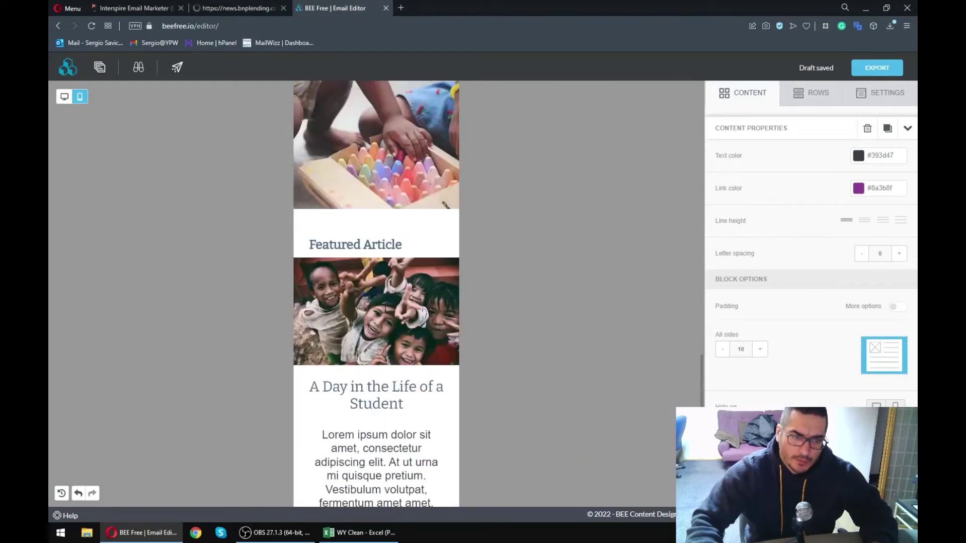
pyautogui.scroll(-5, 384, 313)
pyautogui.scroll(-4, 382, 317)
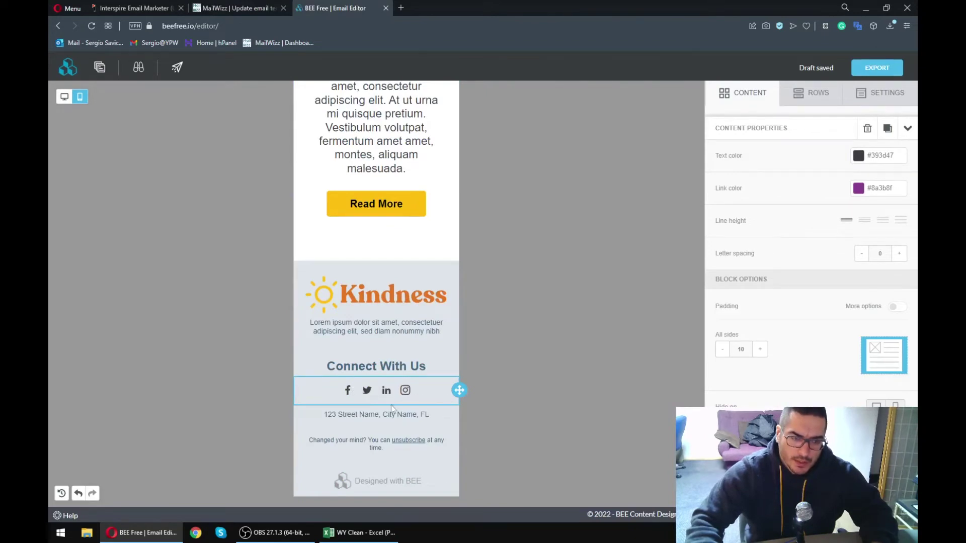
pyautogui.scroll(10, 387, 397)
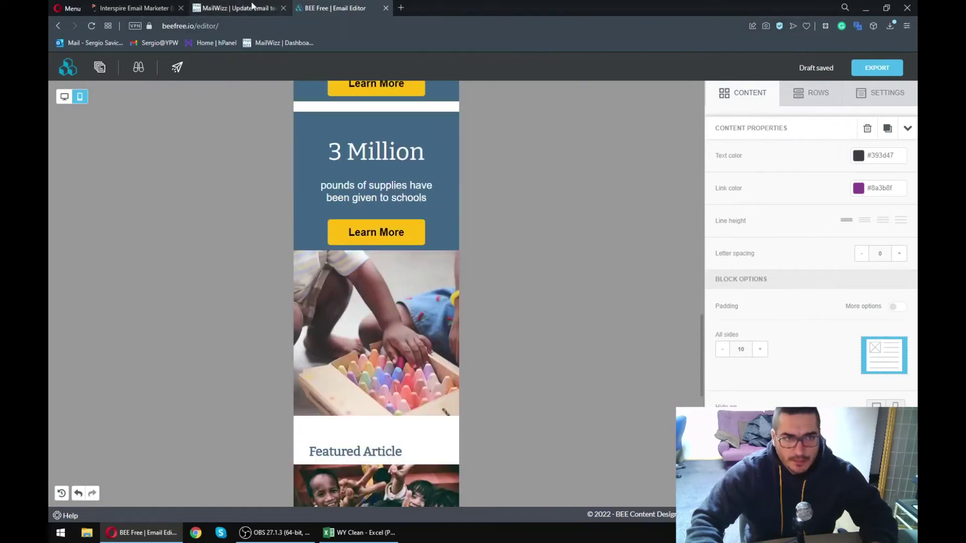
pyautogui.click(252, 7)
pyautogui.click(335, 7)
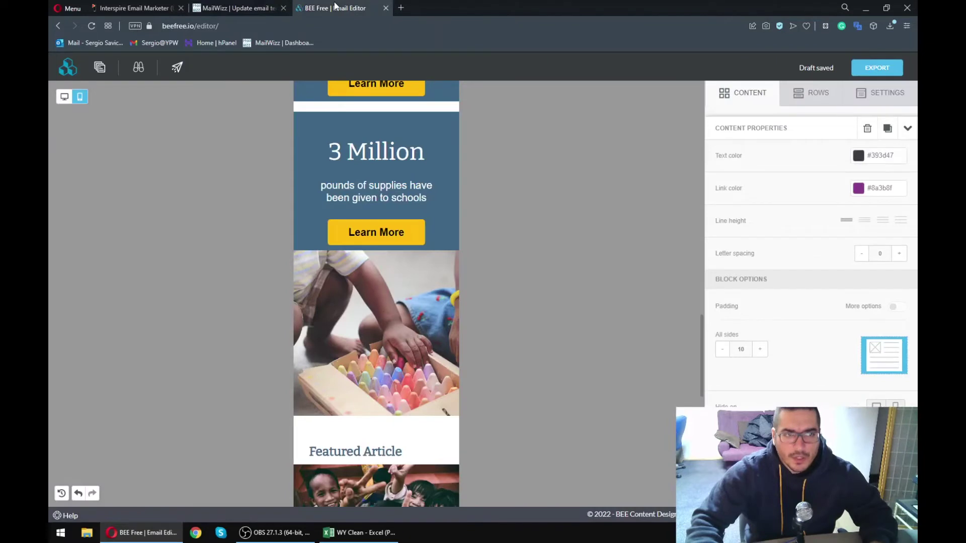
# - Close the BEE Free tab and toggle the template builder to show the Kindness email as rich text
pyautogui.middleClick(333, 9)
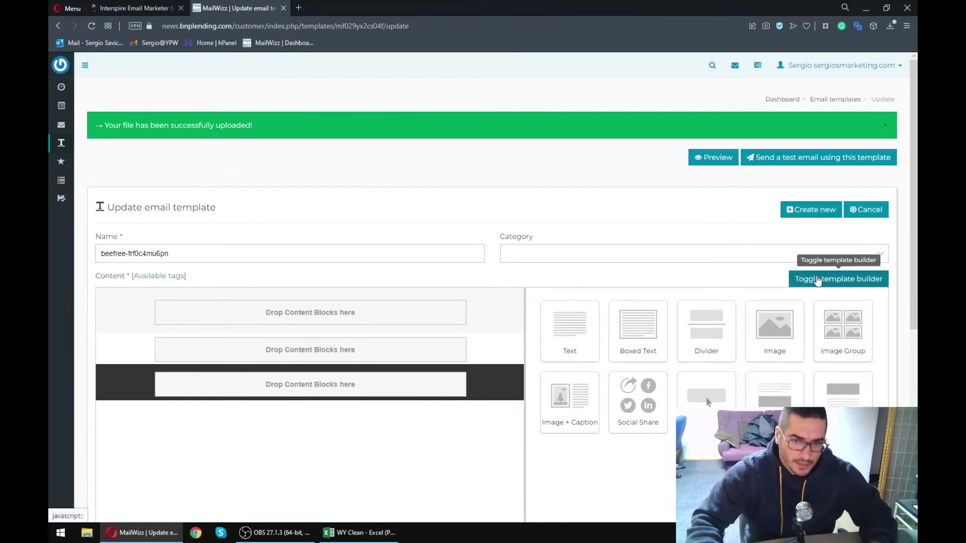
pyautogui.click(838, 279)
pyautogui.scroll(-3, 451, 424)
pyautogui.scroll(3, 444, 422)
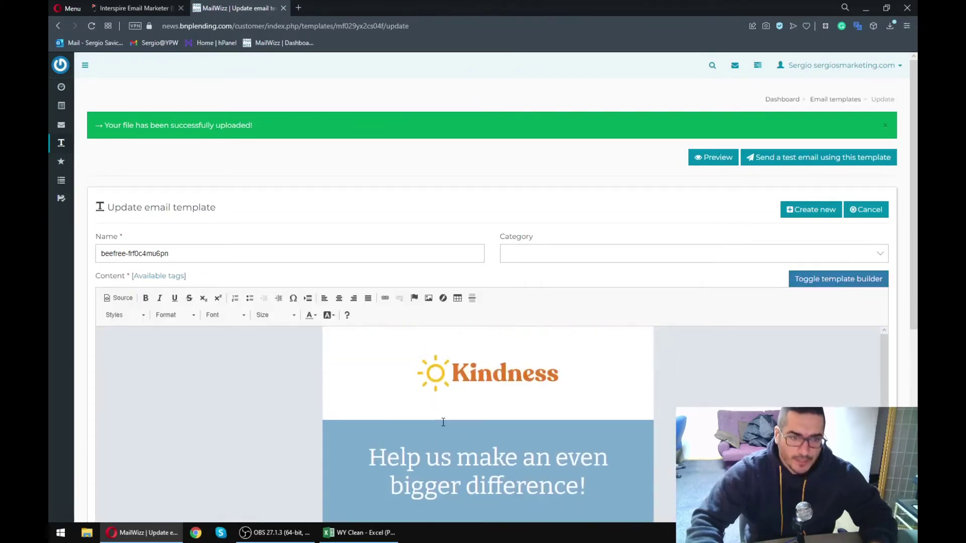
pyautogui.doubleClick(489, 376)
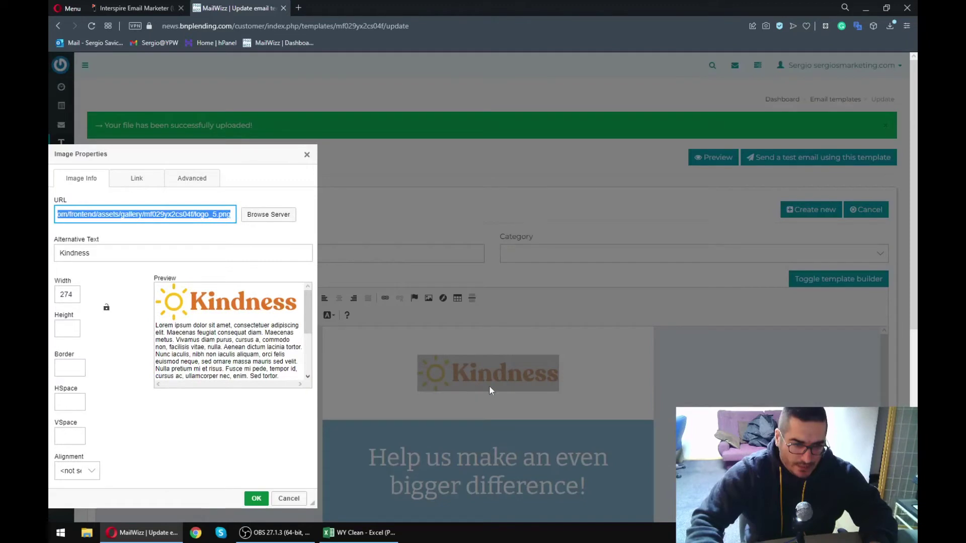
pyautogui.click(307, 156)
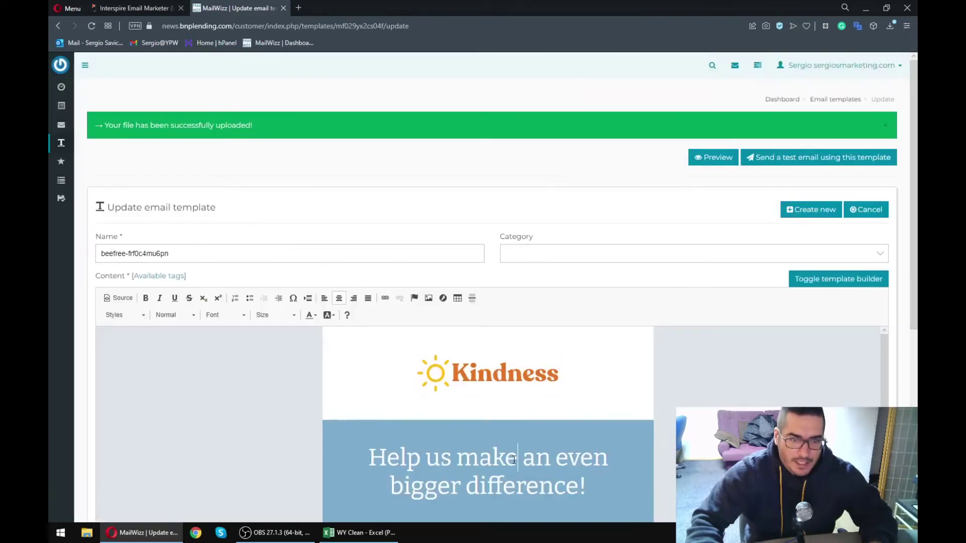
pyautogui.click(121, 300)
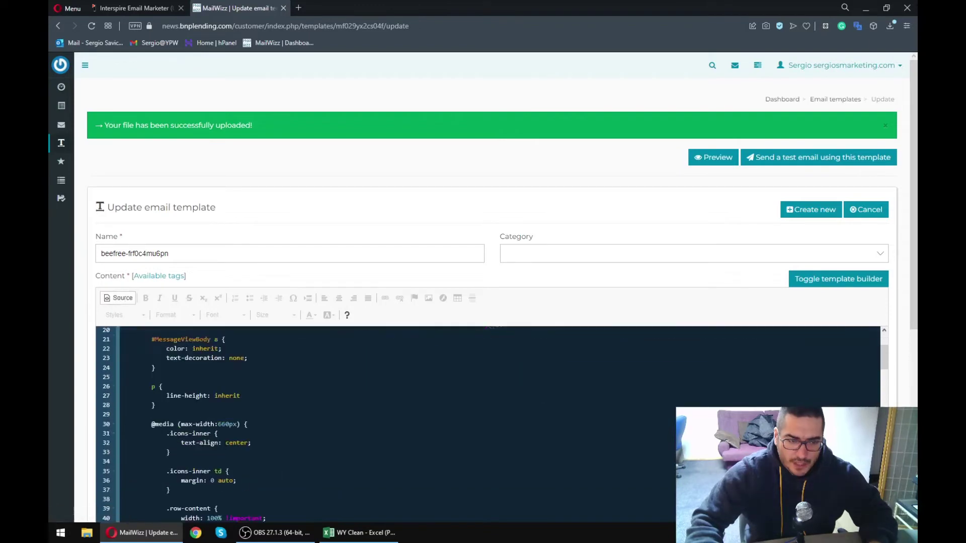
pyautogui.click(113, 300)
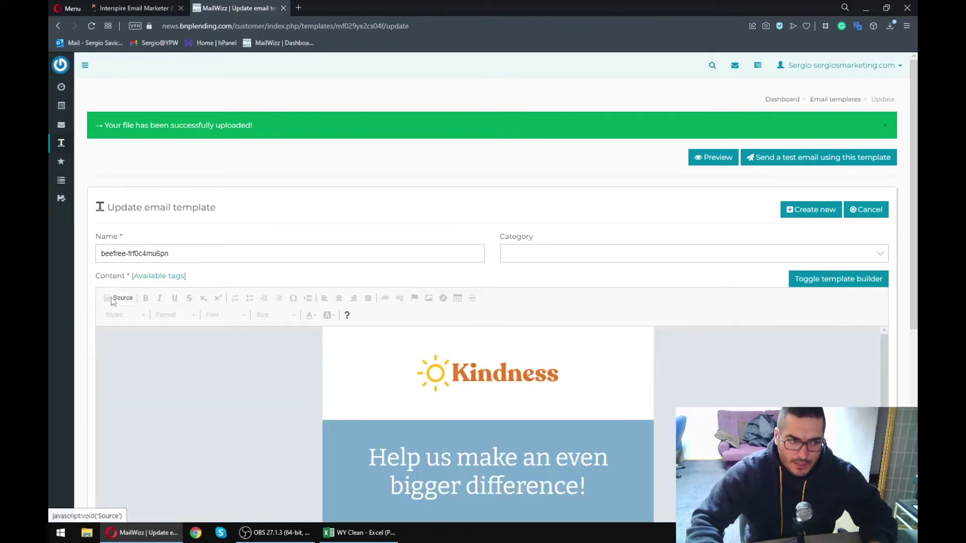
pyautogui.scroll(-8, 415, 428)
pyautogui.scroll(-12, 416, 436)
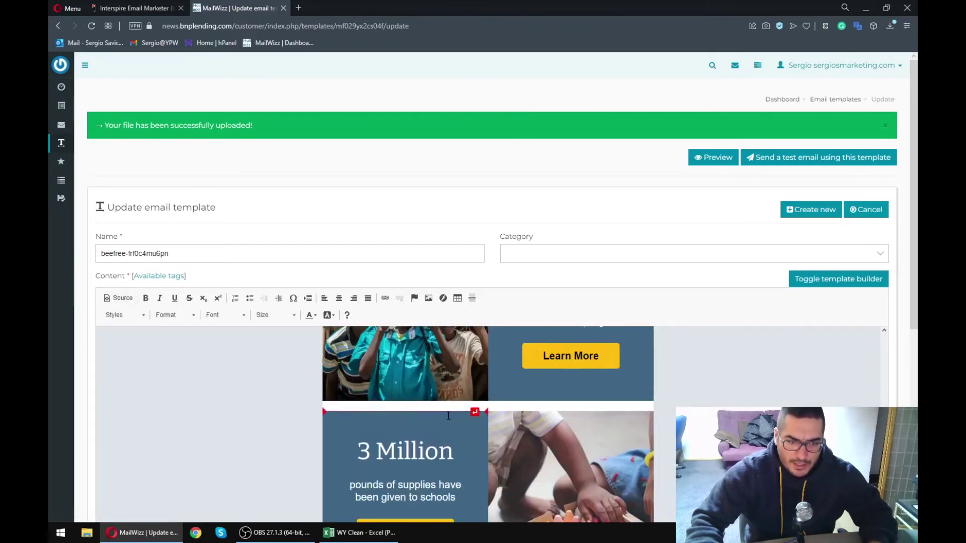
pyautogui.scroll(-1, 650, 390)
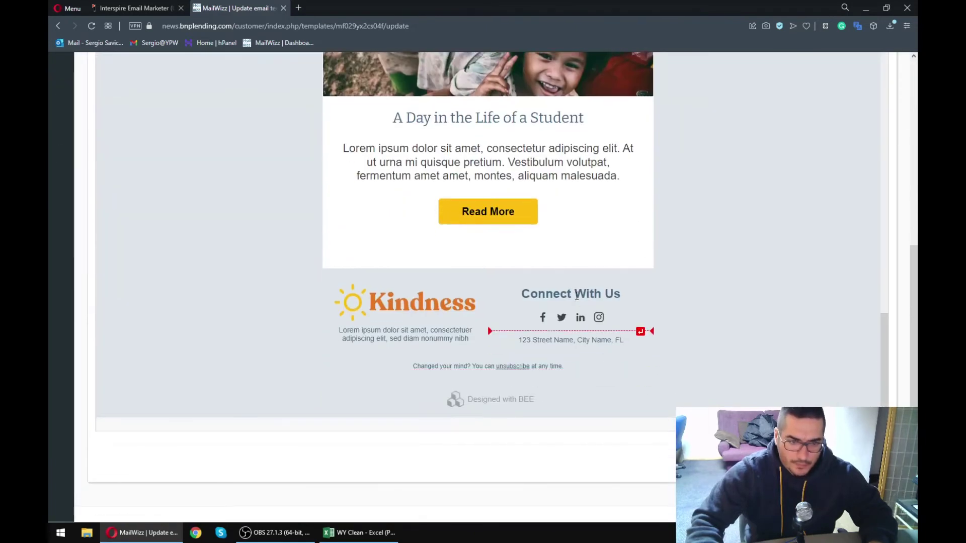
pyautogui.click(549, 289)
pyautogui.write('sdfsdfsd')
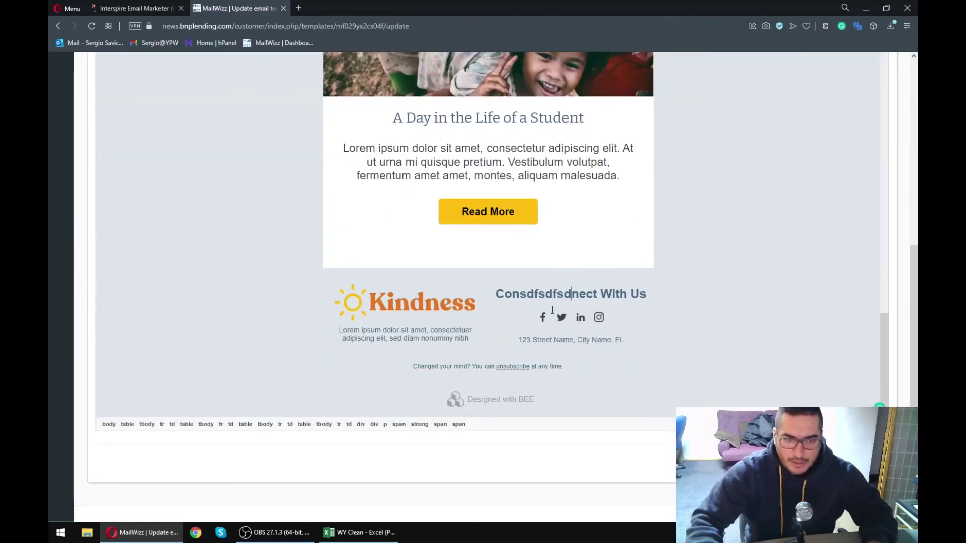
pyautogui.moveTo(579, 316); pyautogui.dragTo(540, 316)
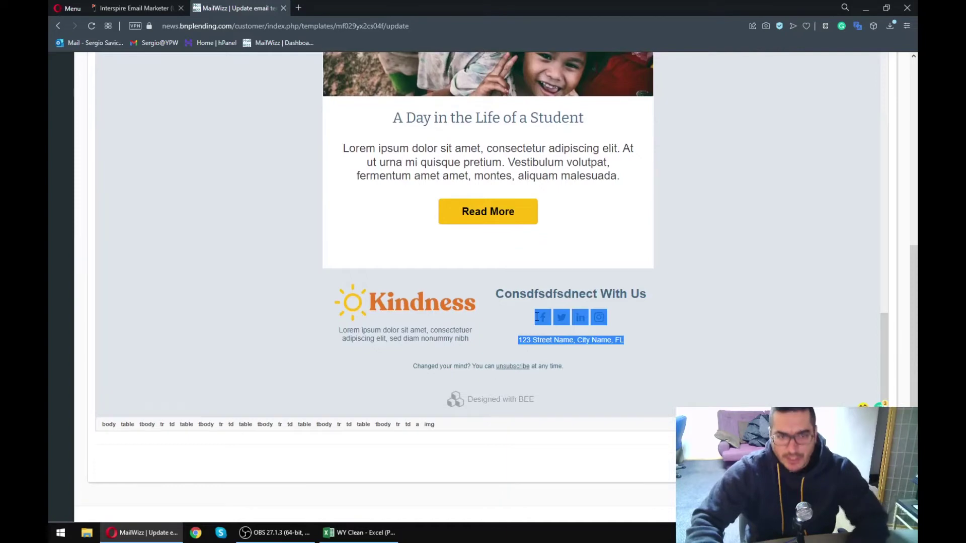
pyautogui.press('Delete')
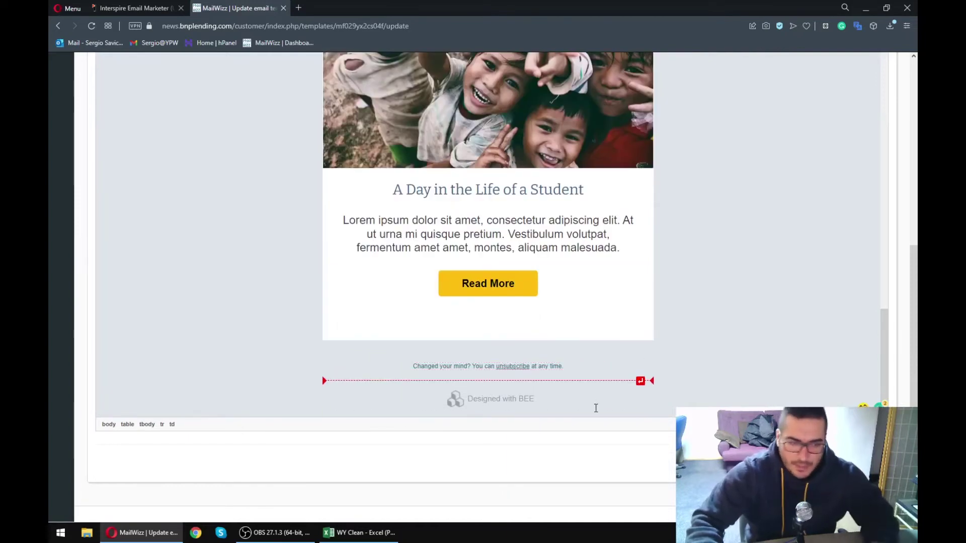
pyautogui.scroll(15, 508, 337)
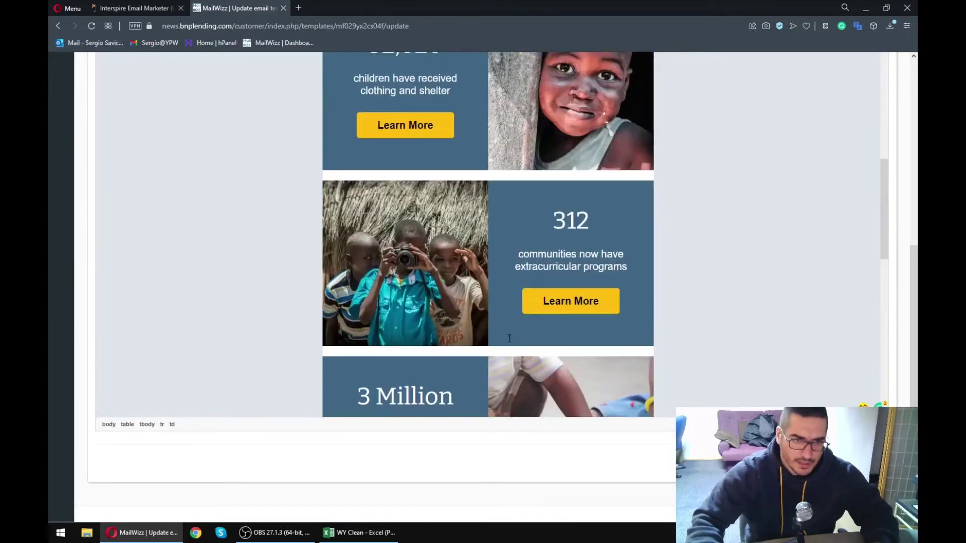
pyautogui.scroll(8, 499, 318)
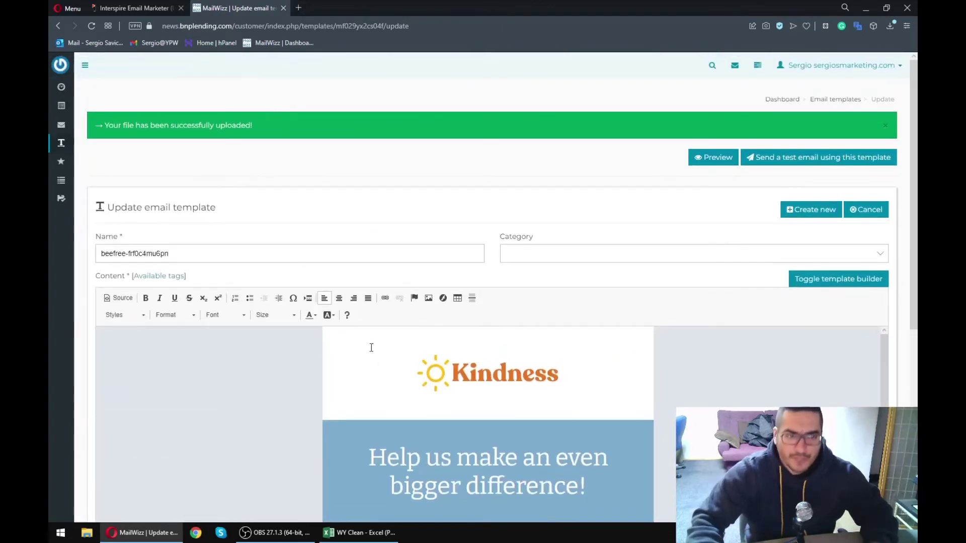
# - Delete the unsubscribe link word from the template footer, leaving 'You can at any time.'
pyautogui.click(159, 276)
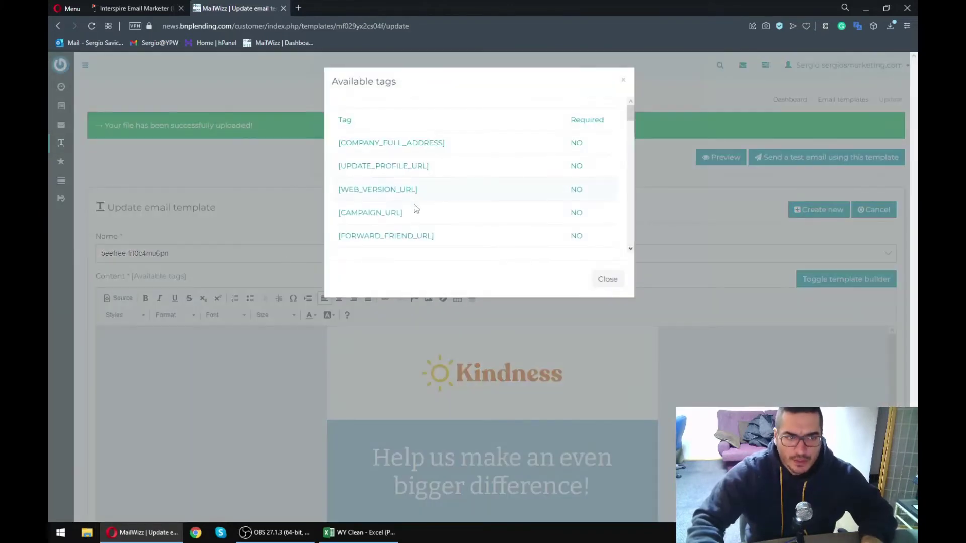
pyautogui.click(624, 81)
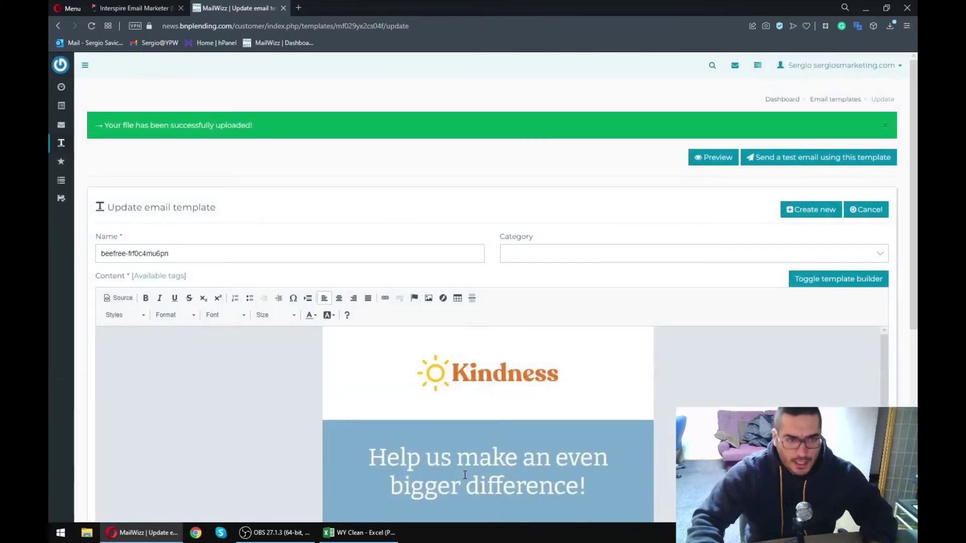
pyautogui.scroll(-10, 468, 429)
pyautogui.scroll(-10, 473, 415)
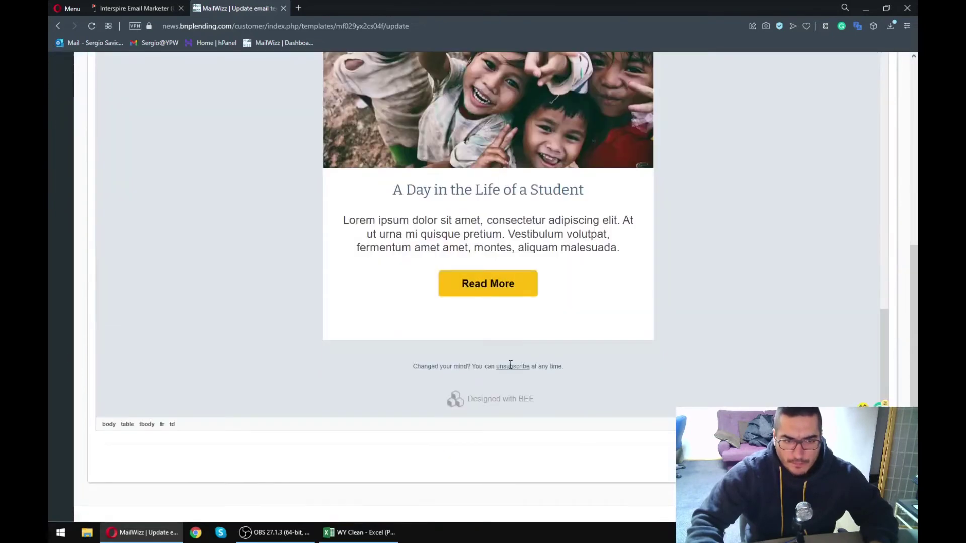
pyautogui.doubleClick(511, 366)
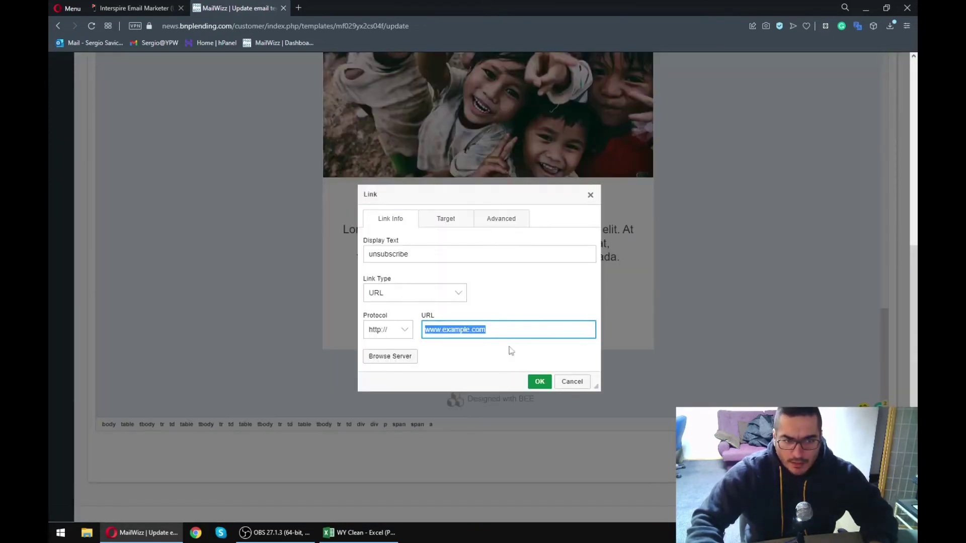
pyautogui.click(572, 382)
pyautogui.press('BackSpace')
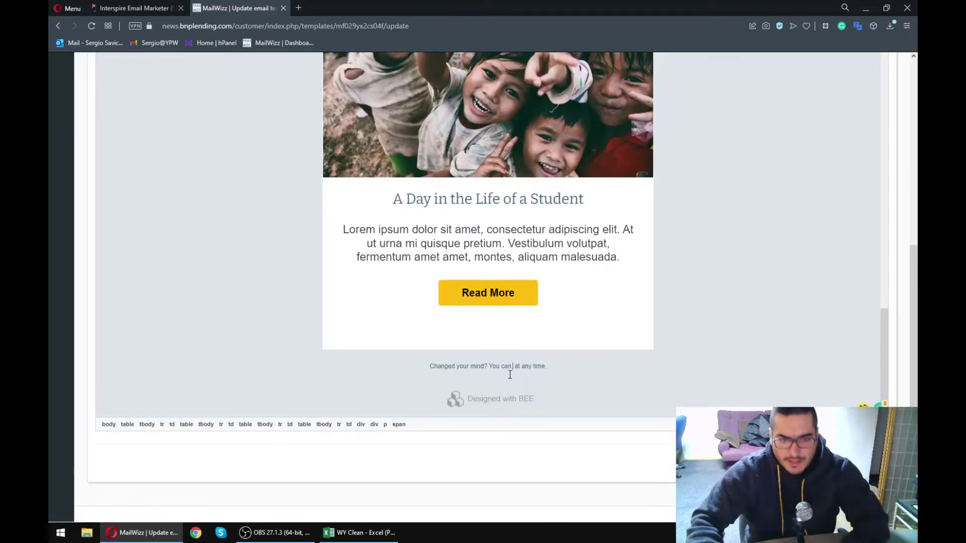
pyautogui.scroll(4, 271, 292)
pyautogui.scroll(-4, 272, 309)
pyautogui.scroll(15, 263, 317)
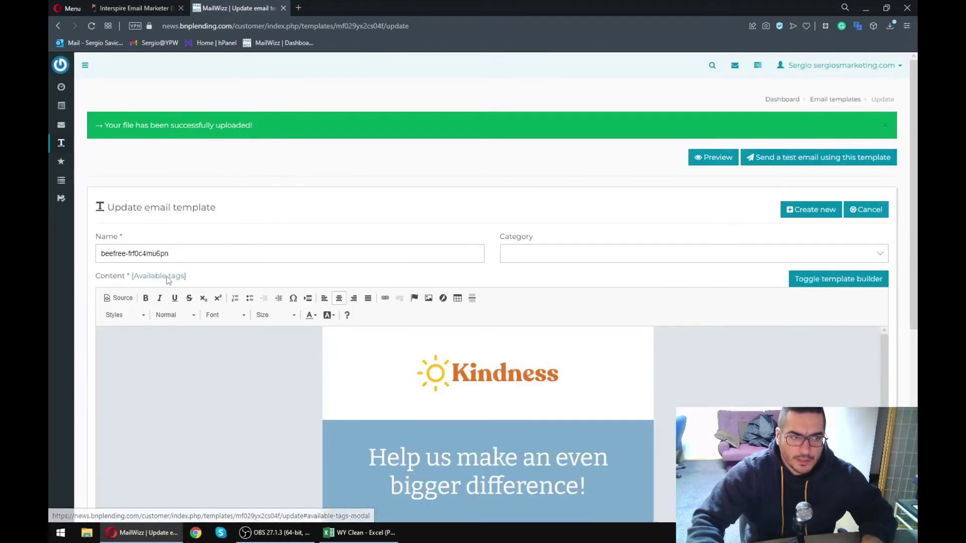
# - Copy the [DIRECT_UNSUBSCRIBE_URL] tag from the Available tags list
pyautogui.click(159, 276)
pyautogui.moveTo(624, 118); pyautogui.dragTo(621, 226)
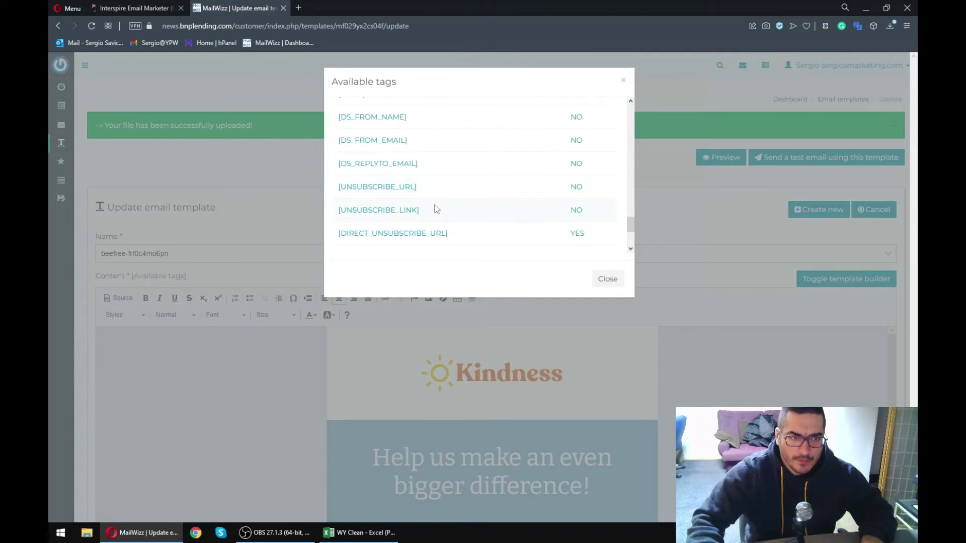
pyautogui.moveTo(417, 187); pyautogui.dragTo(359, 190)
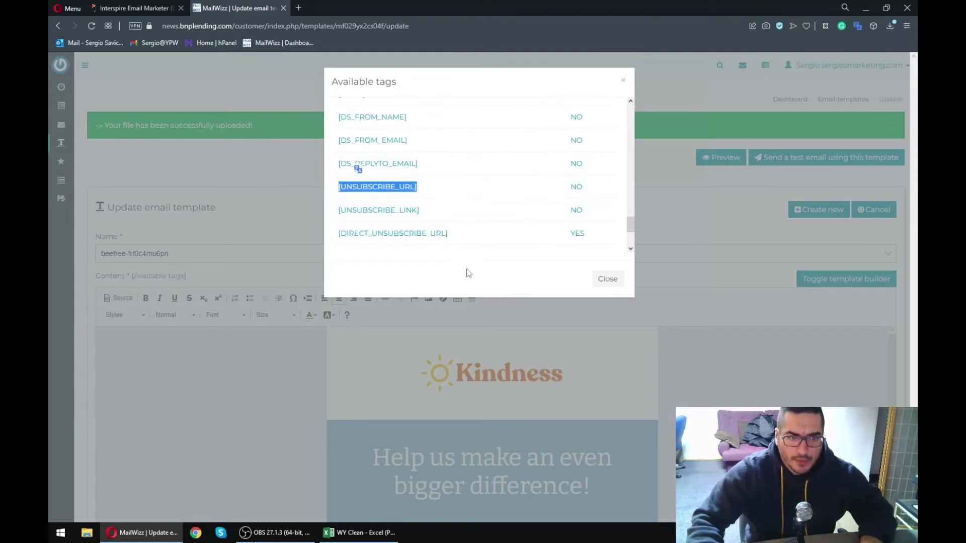
pyautogui.moveTo(342, 236); pyautogui.dragTo(342, 244)
pyautogui.hotkey('ctrl', 'c')
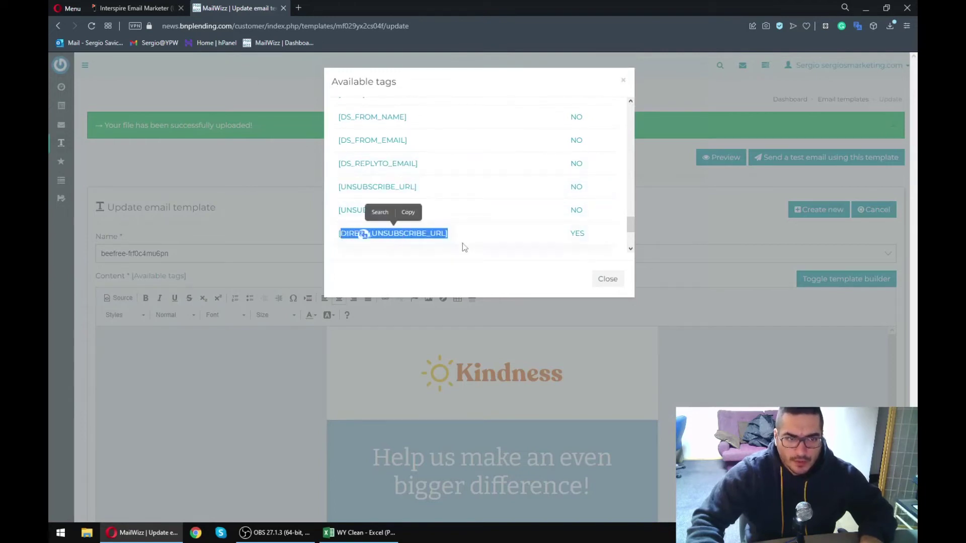
pyautogui.click(464, 246)
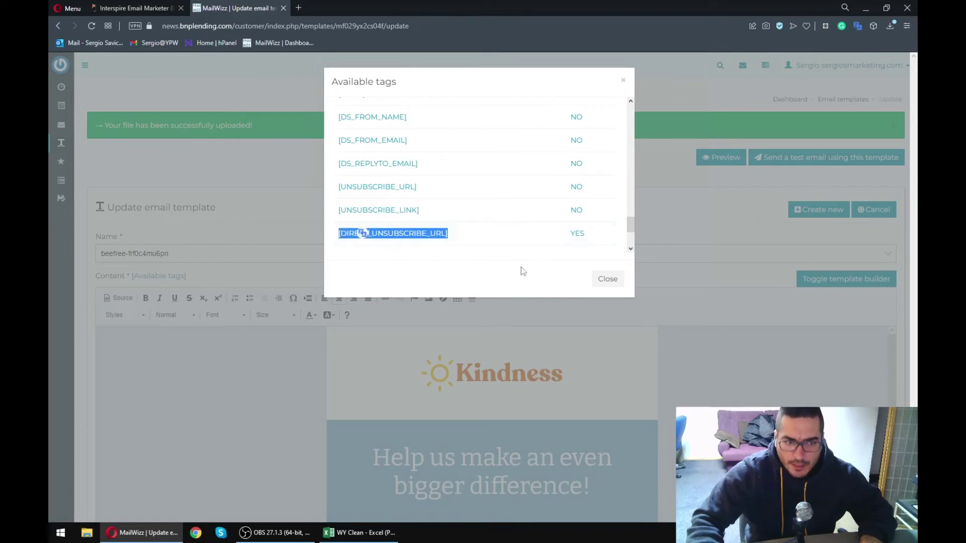
pyautogui.click(624, 281)
# - Paste [DIRECT_UNSUBSCRIBE_URL] after 'You can' in the template footer
pyautogui.scroll(-10, 602, 369)
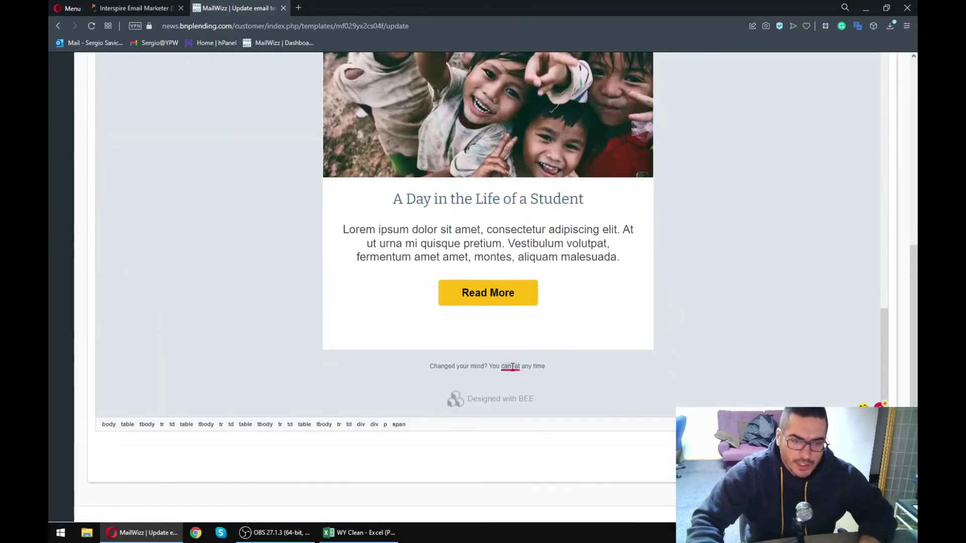
pyautogui.click(512, 367)
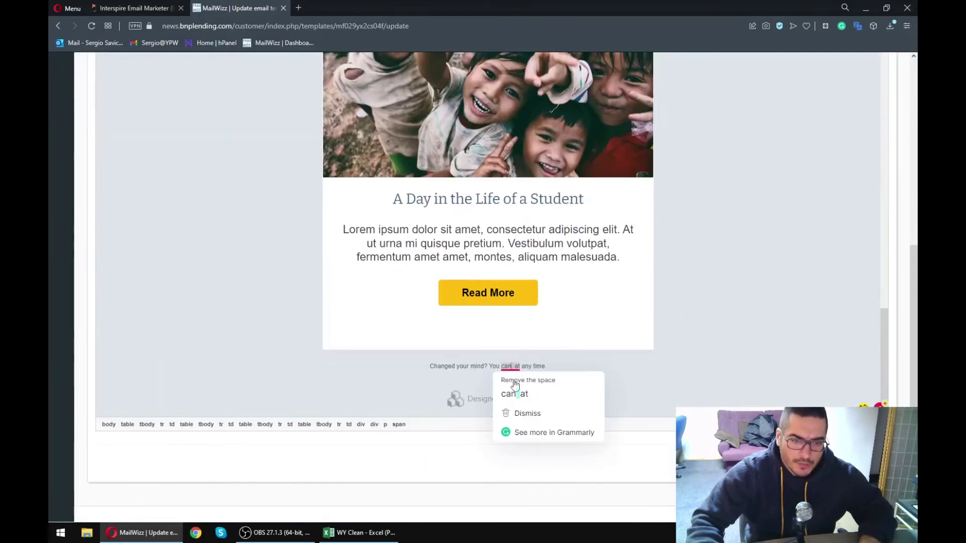
pyautogui.hotkey('ctrl', 'v')
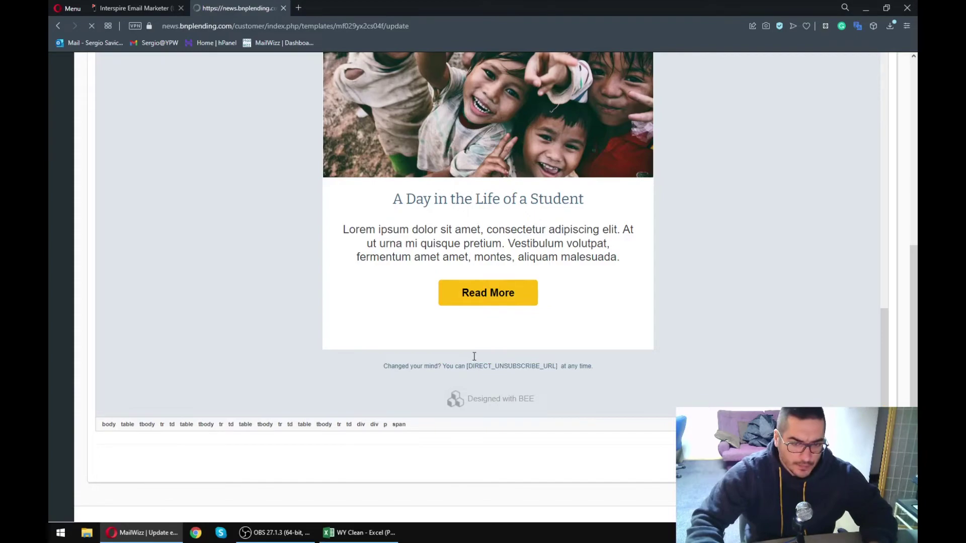
pyautogui.scroll(-15, 521, 445)
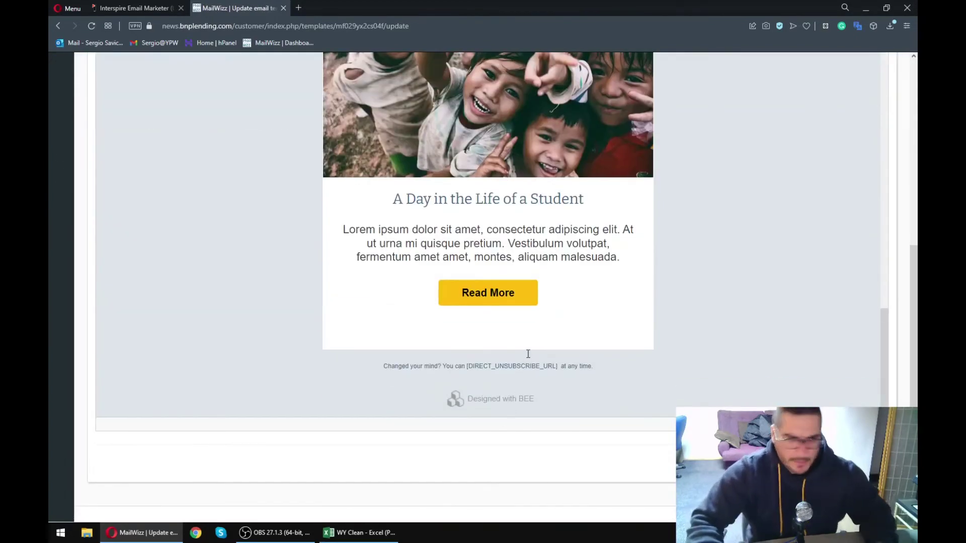
pyautogui.scroll(15, 151, 279)
pyautogui.scroll(7, 174, 291)
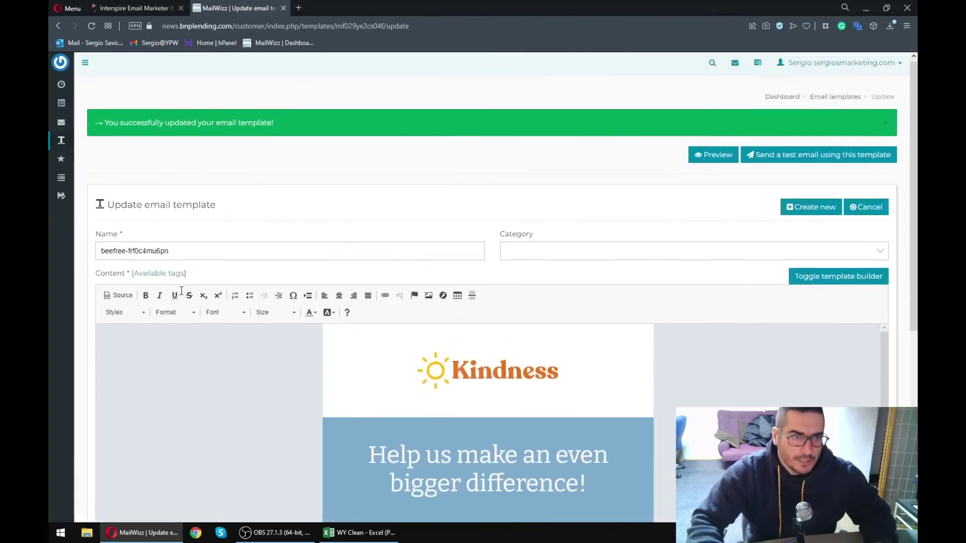
# - Create a new campaign named 'fsfsdfds' that sends to the Arkansas list
pyautogui.moveTo(61, 125)
pyautogui.click(100, 145)
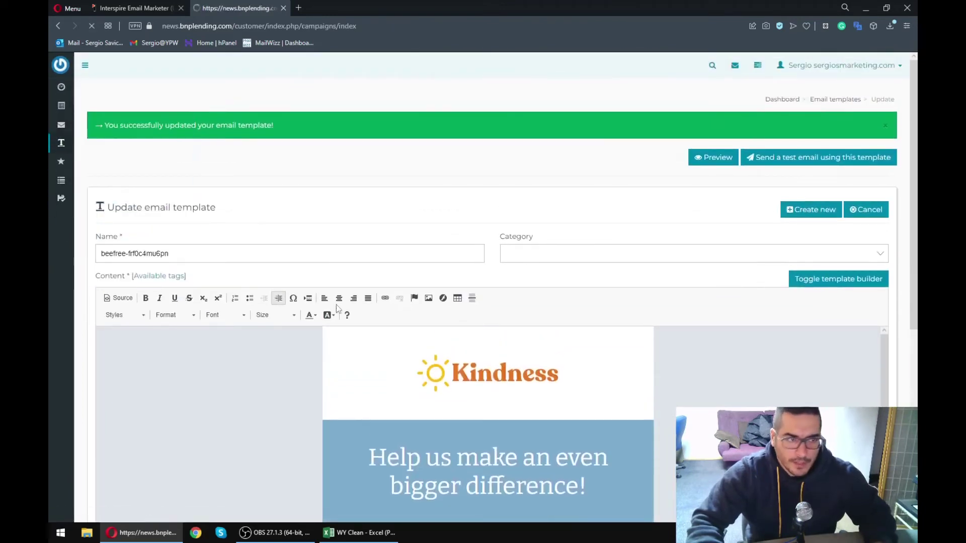
pyautogui.click(660, 136)
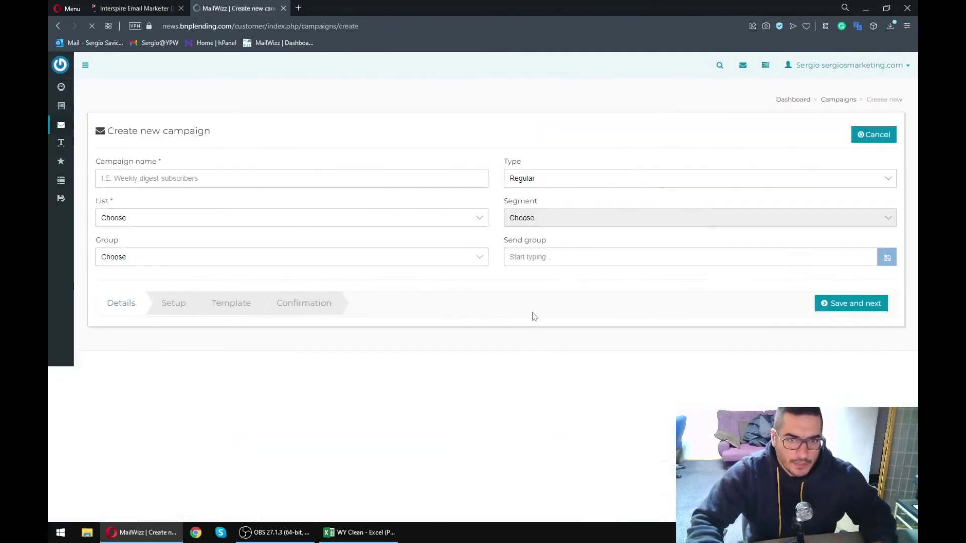
pyautogui.click(206, 173)
pyautogui.write('fsfsdfds')
pyautogui.click(842, 302)
pyautogui.click(190, 255)
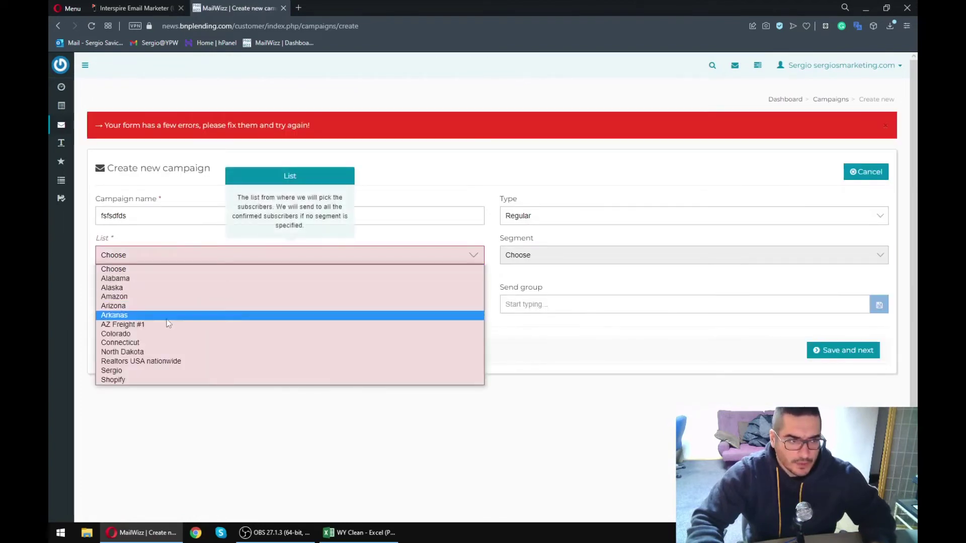
pyautogui.click(167, 317)
pyautogui.click(847, 351)
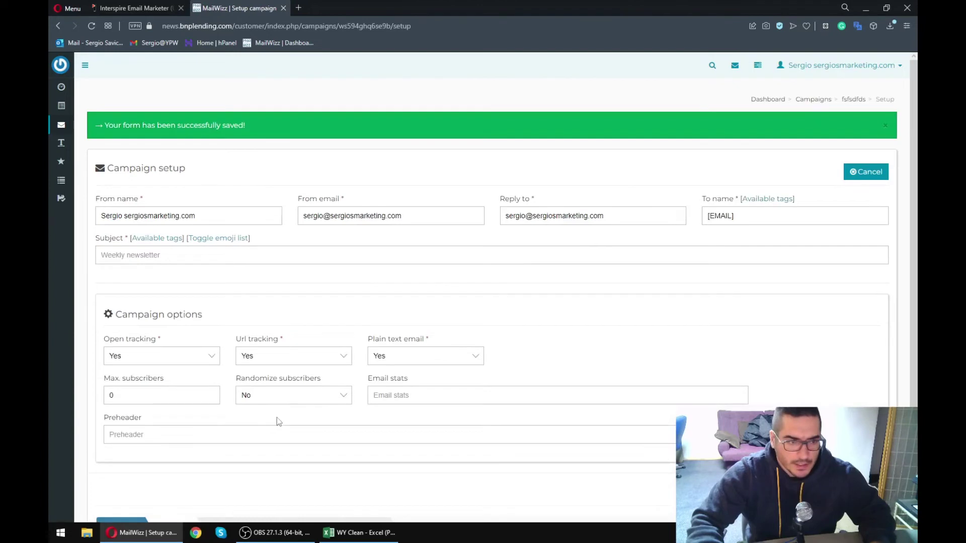
# - Go to the campaign's Template step and list the saved templates to choose from
pyautogui.scroll(-2, 291, 409)
pyautogui.click(233, 441)
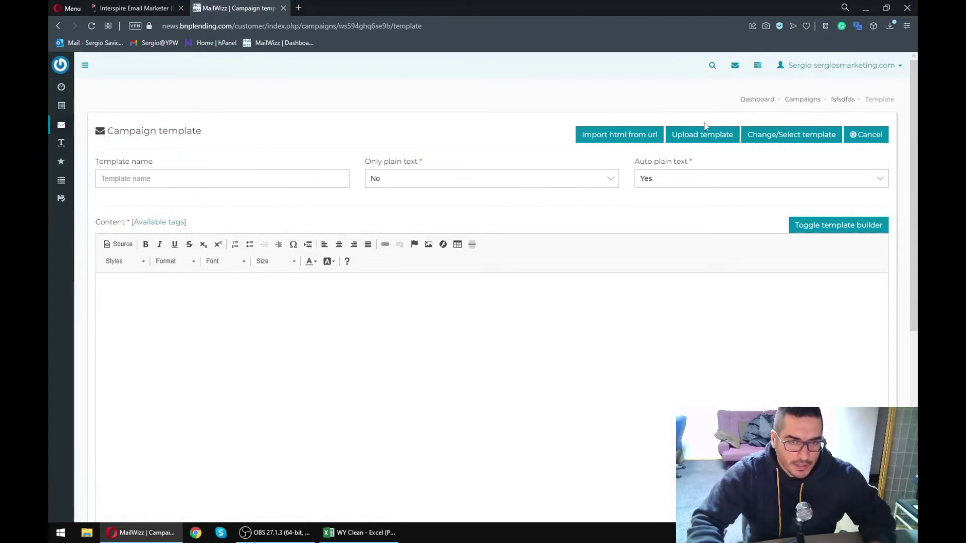
pyautogui.click(778, 136)
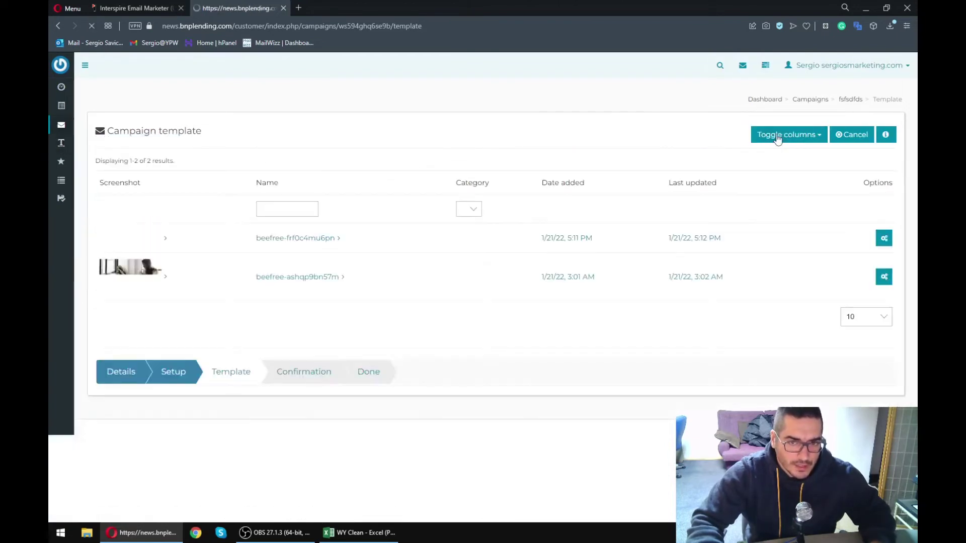
# - Open the beefree-frf0c4mu6pn template, check the footer unsubscribe tag, and save it again
pyautogui.click(276, 254)
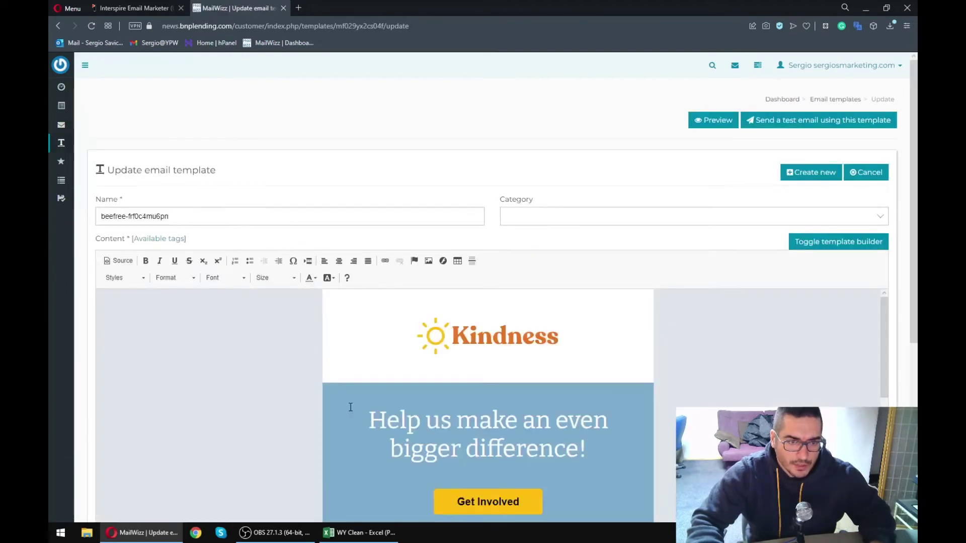
pyautogui.scroll(-10, 316, 422)
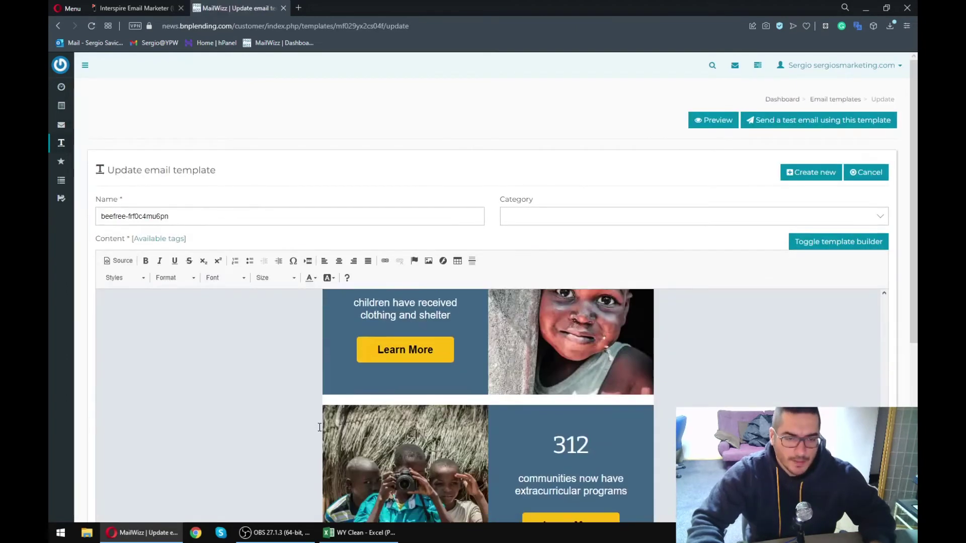
pyautogui.scroll(-10, 319, 427)
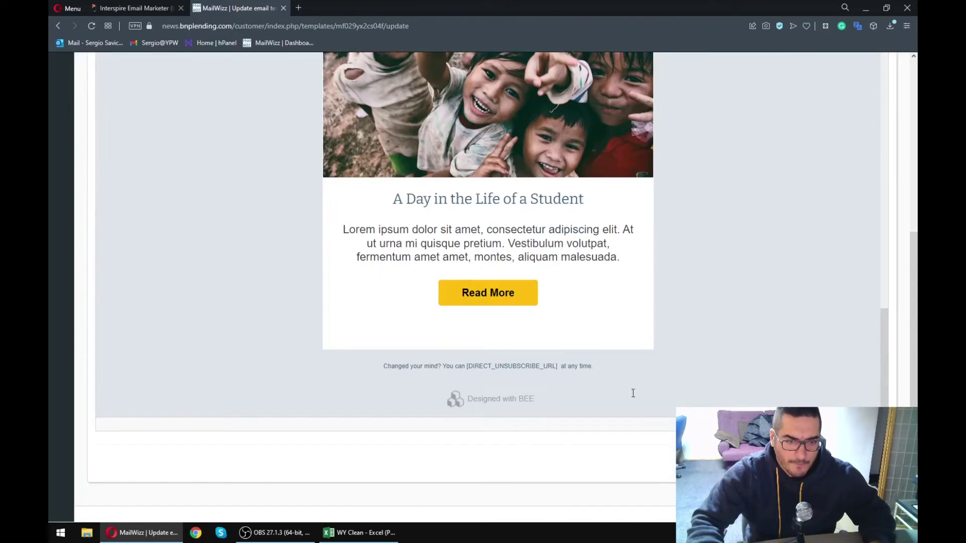
pyautogui.click(860, 462)
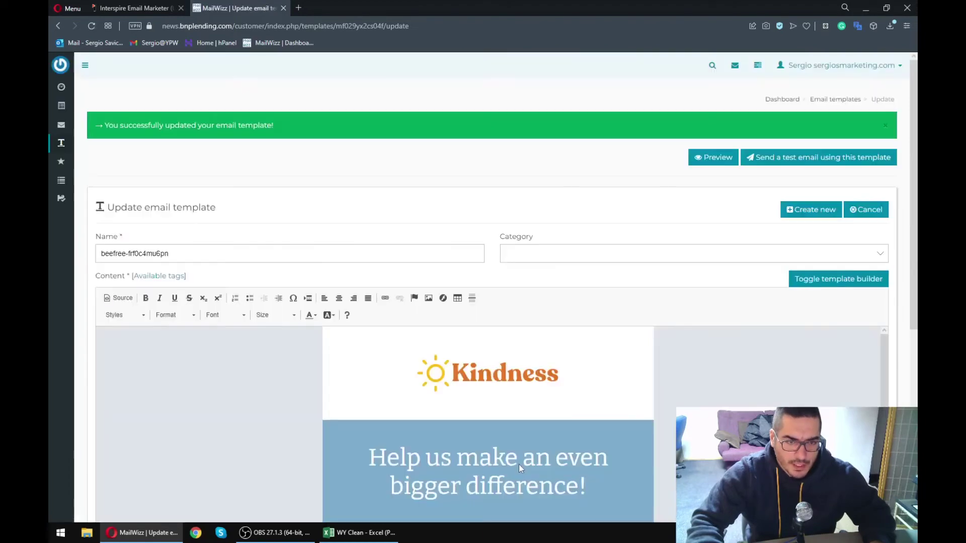
pyautogui.scroll(-15, 488, 423)
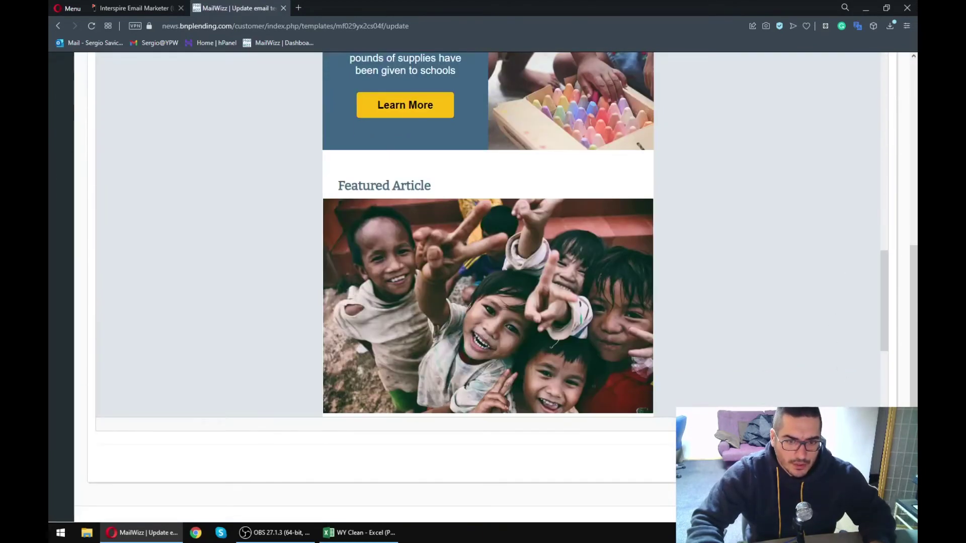
pyautogui.scroll(15, 725, 325)
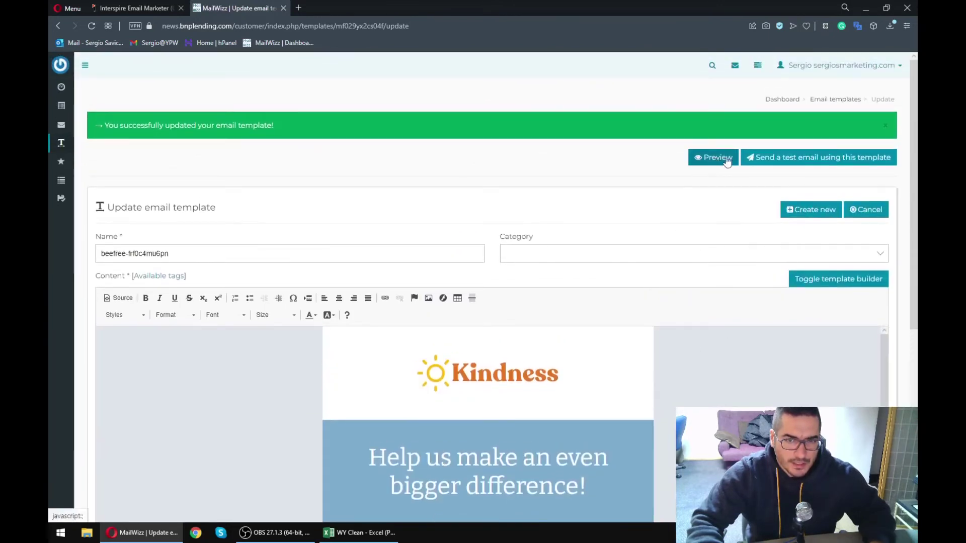
# - Open and close the test email form, then scroll through the Kindness template content
pyautogui.click(807, 157)
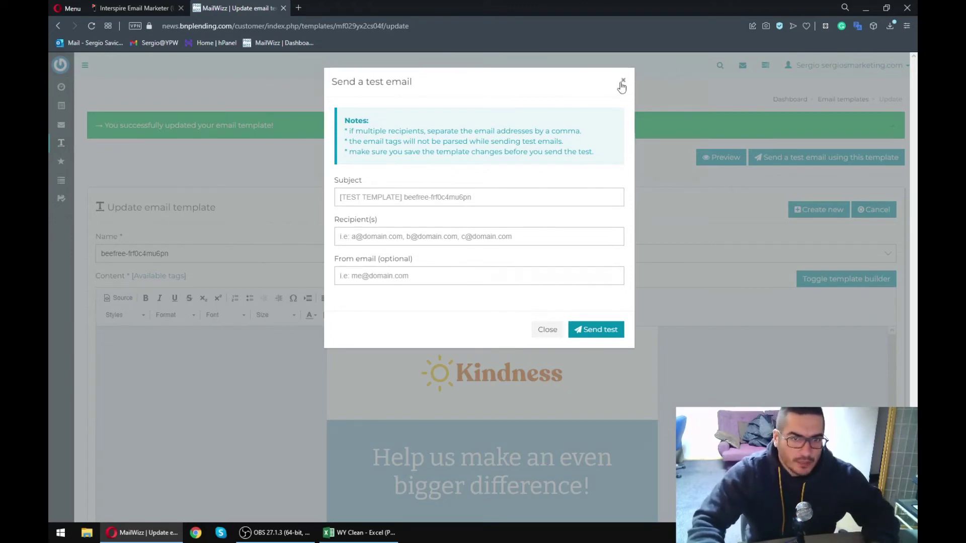
pyautogui.click(623, 81)
pyautogui.scroll(-5, 483, 287)
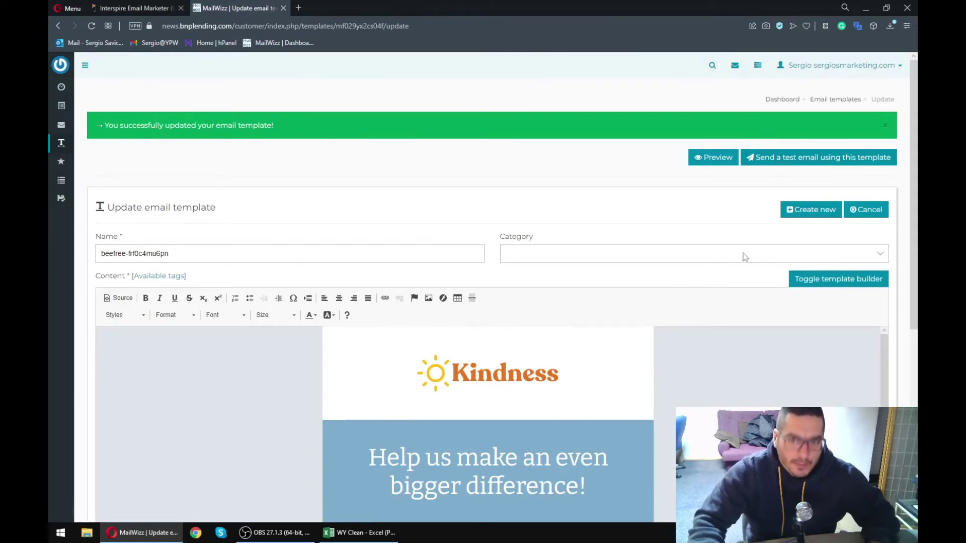
pyautogui.scroll(-15, 497, 399)
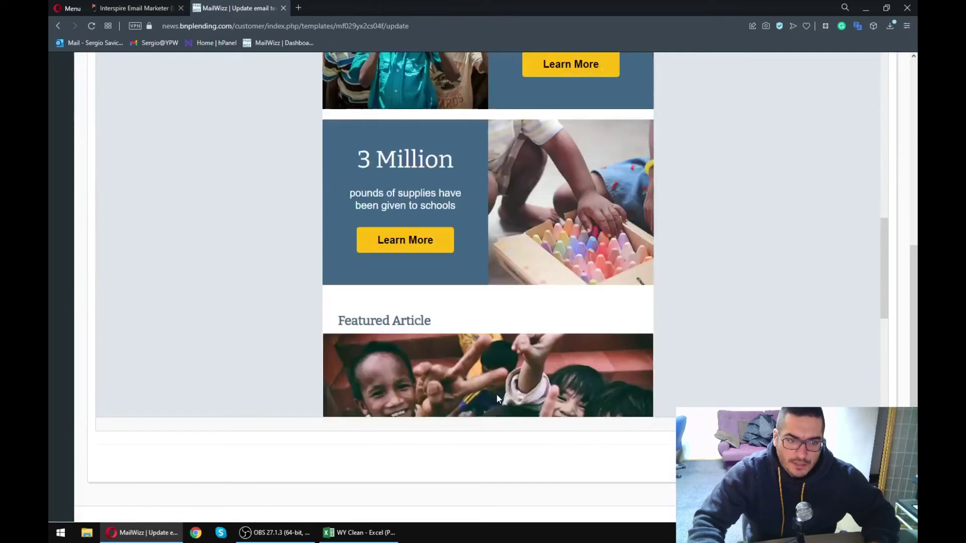
pyautogui.scroll(-6, 497, 399)
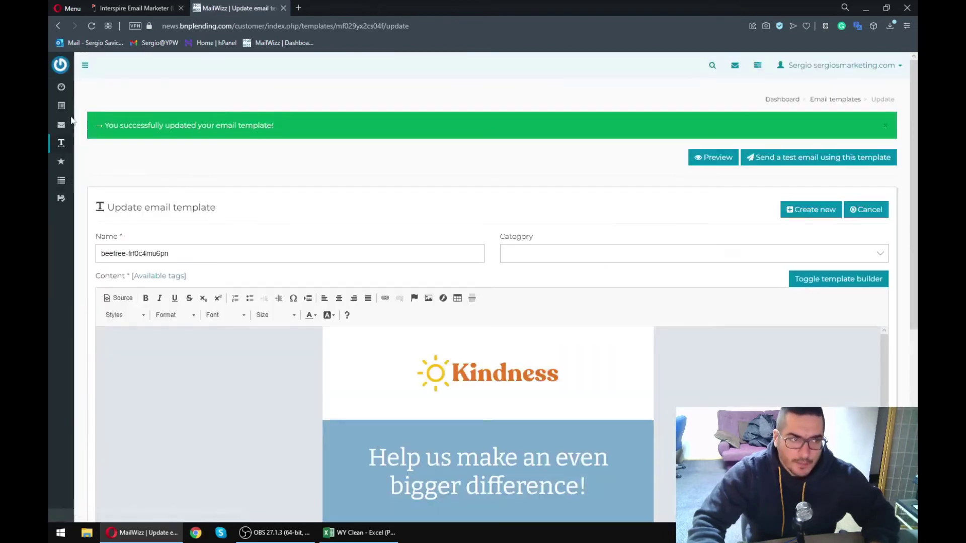
# - Open fsfsdfds from All campaigns and choose beefree-frf0c4mu6pn as its template
pyautogui.moveTo(61, 125)
pyautogui.click(105, 148)
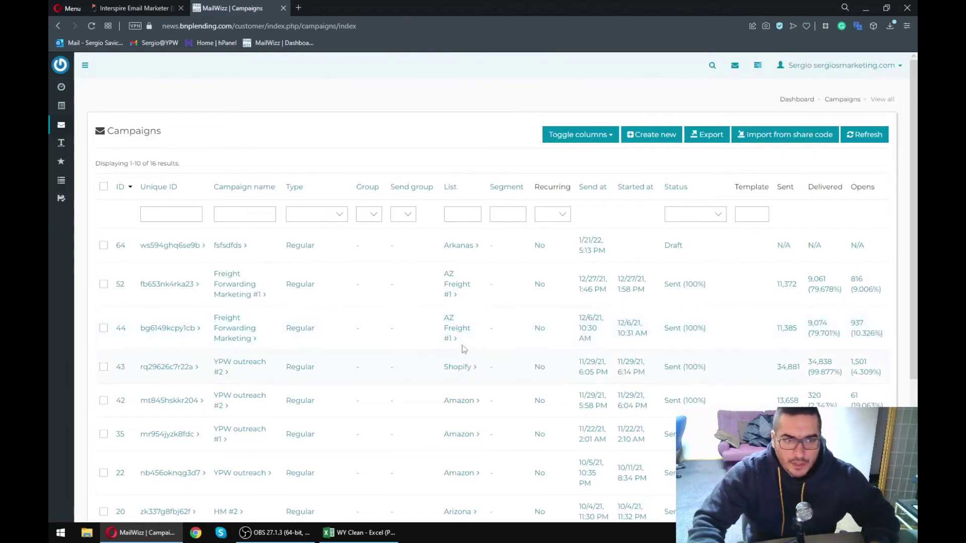
pyautogui.hscroll(3, 472, 355)
pyautogui.moveTo(876, 245)
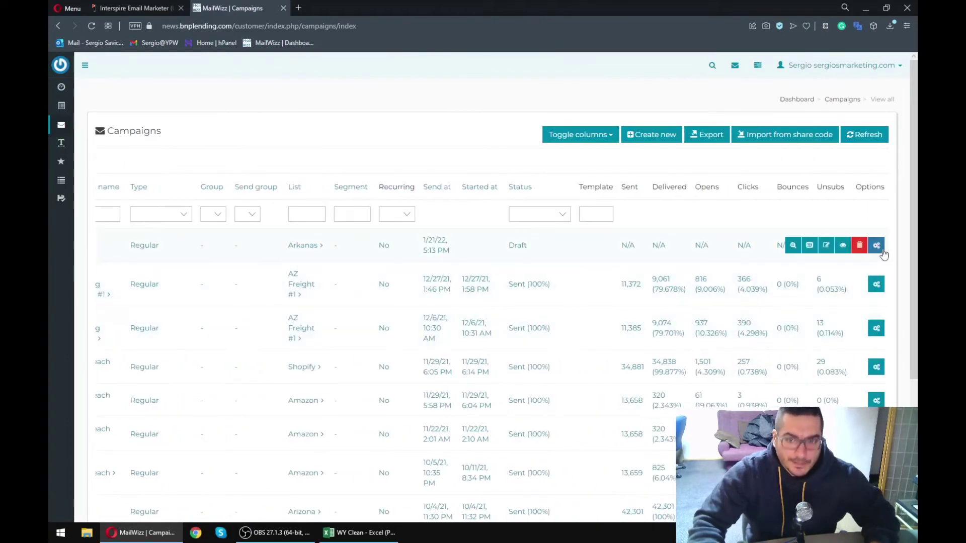
pyautogui.click(830, 245)
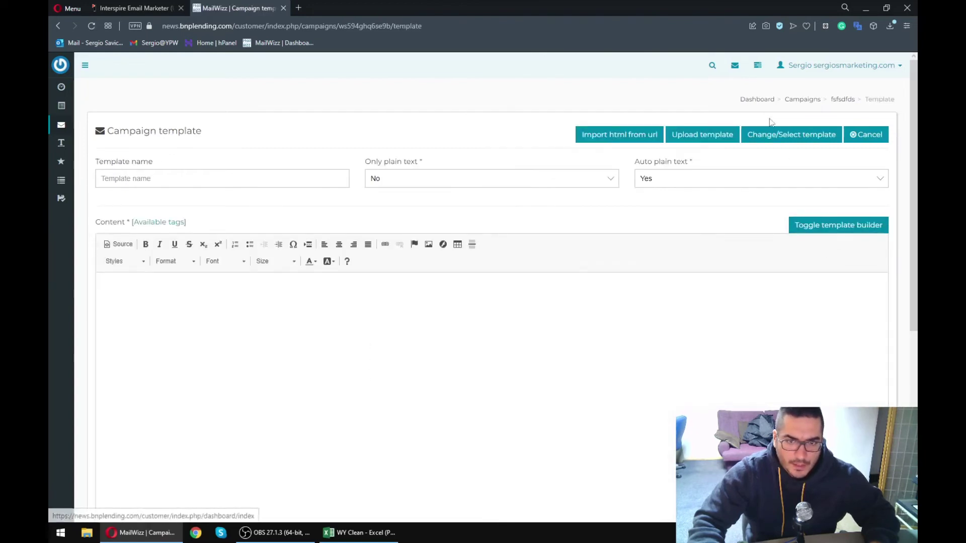
pyautogui.click(775, 134)
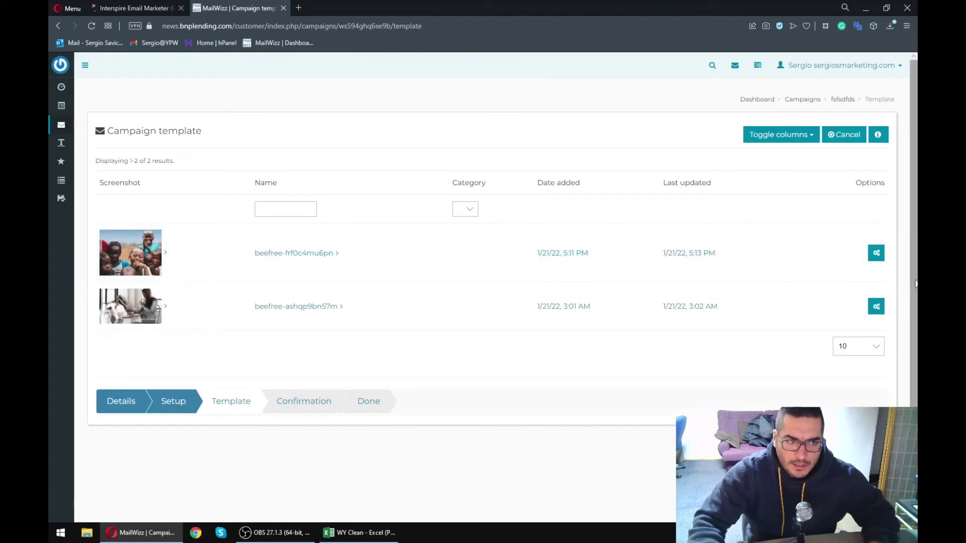
pyautogui.moveTo(860, 255)
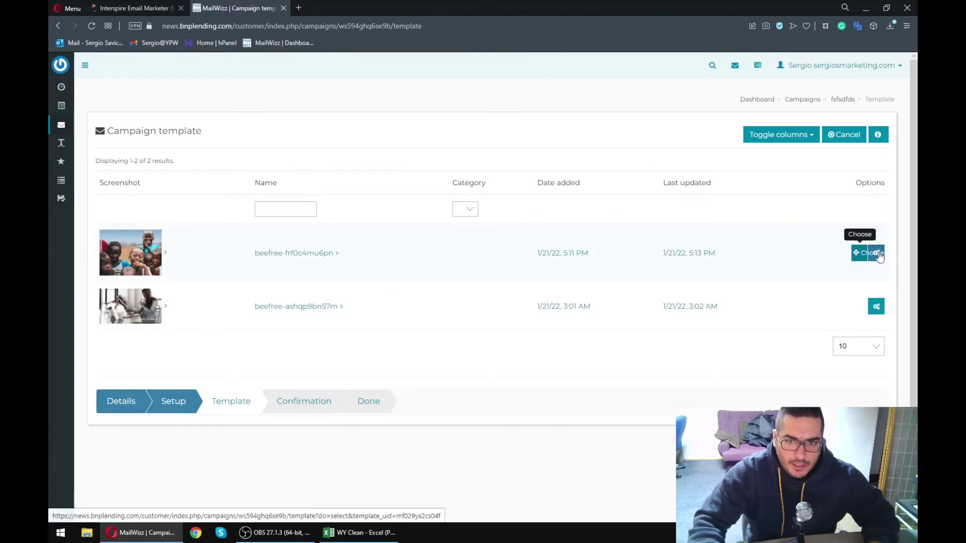
pyautogui.click(859, 254)
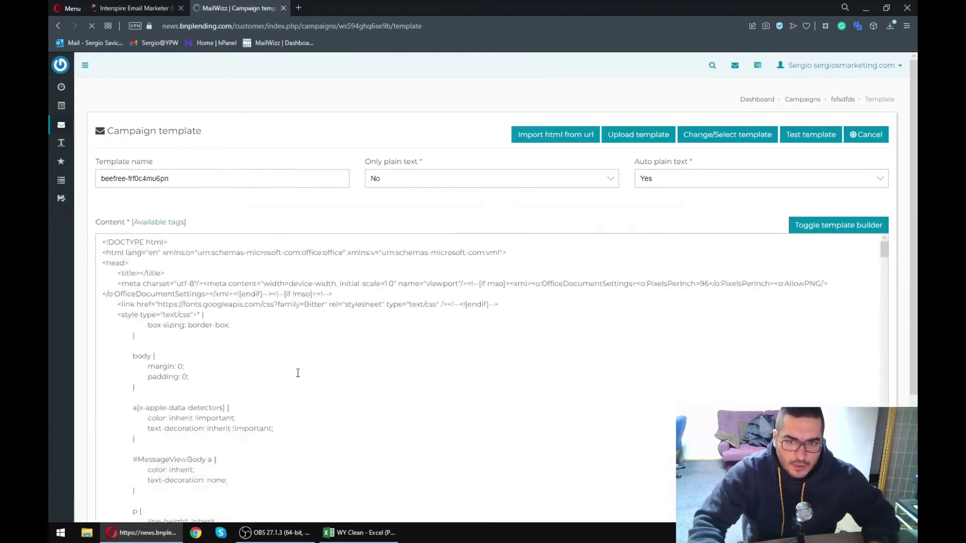
pyautogui.scroll(-5, 489, 189)
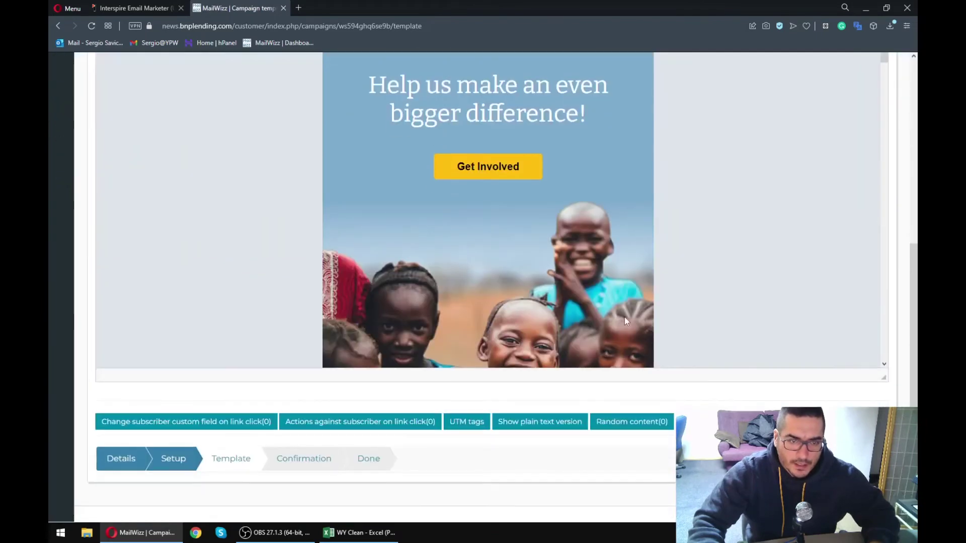
pyautogui.scroll(-8, 488, 251)
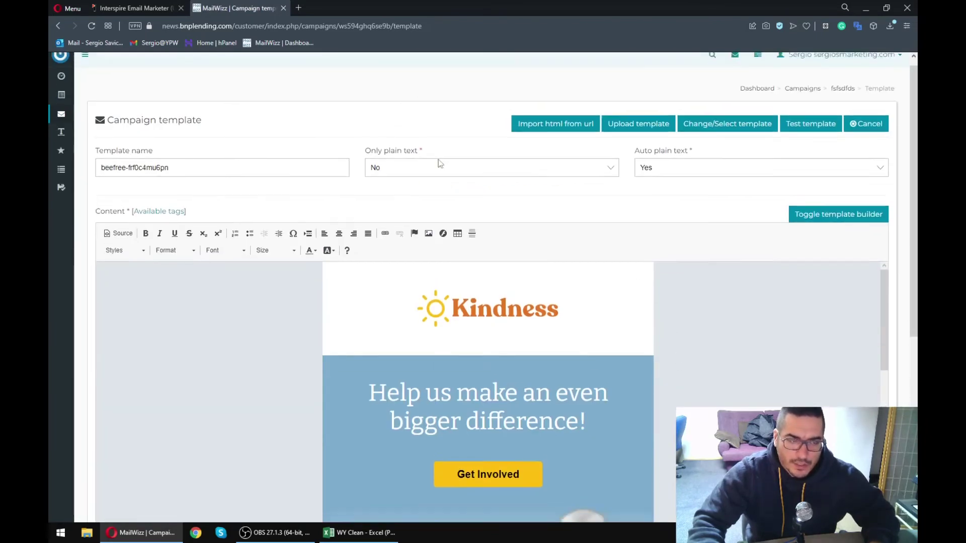
pyautogui.scroll(-1, 488, 251)
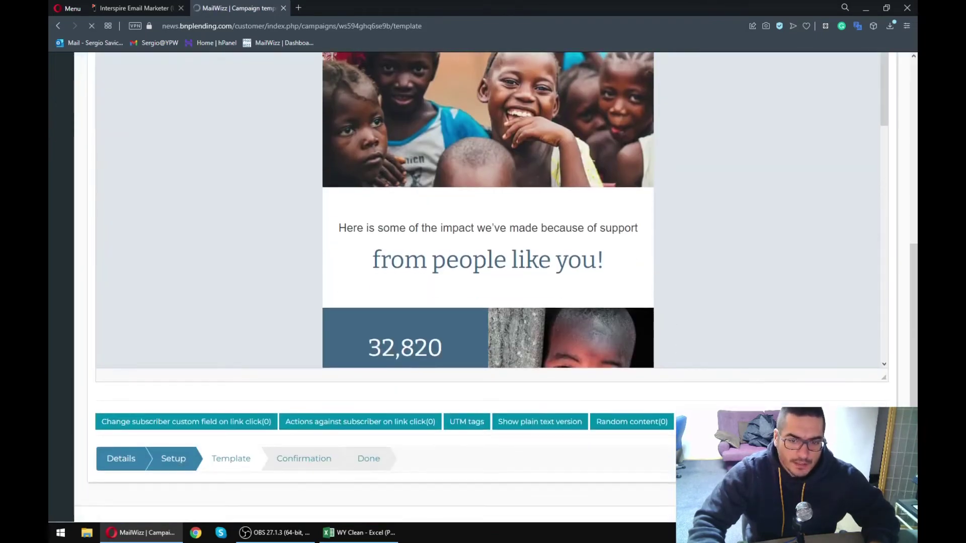
# - Delete the fsfsdfds draft from All campaigns, leaving the 15 sent campaigns
pyautogui.scroll(-2, 367, 259)
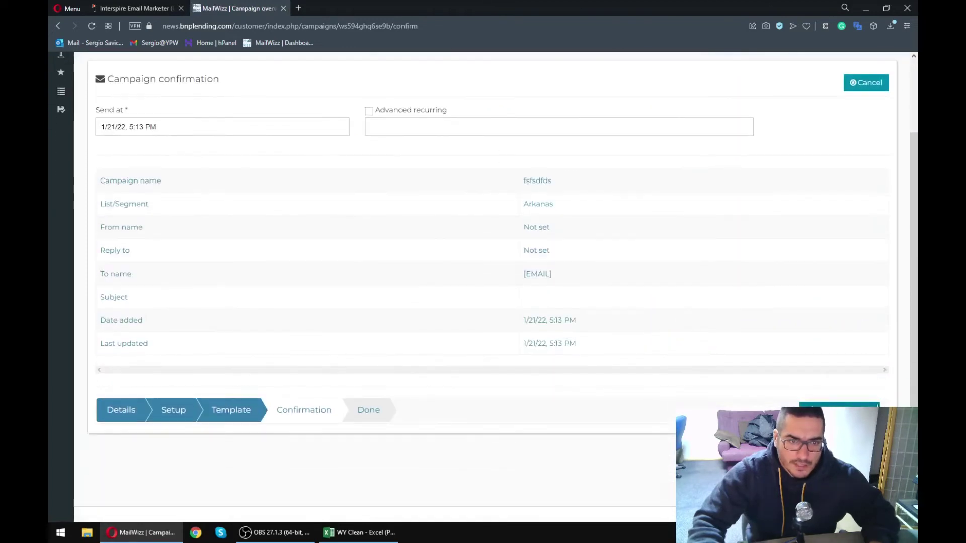
pyautogui.scroll(2, 483, 373)
pyautogui.moveTo(61, 125)
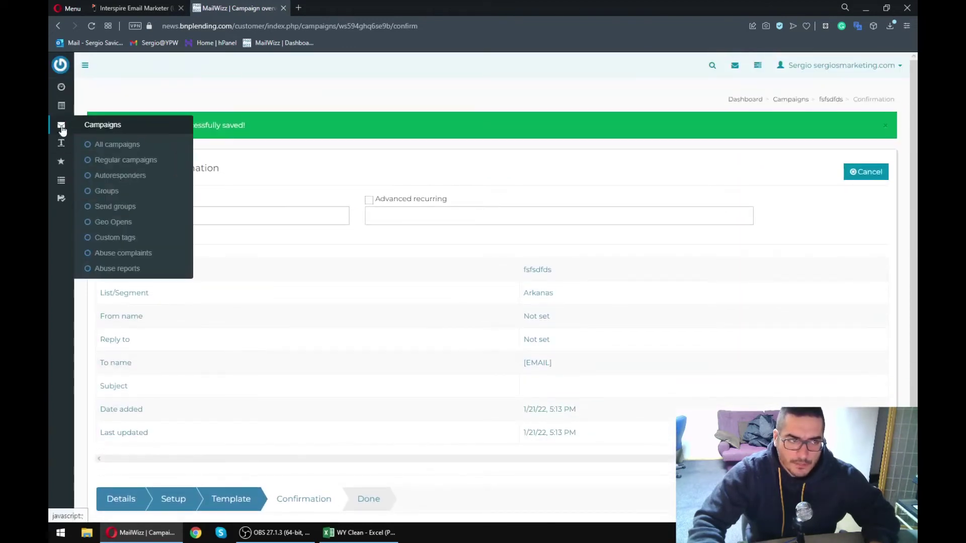
pyautogui.click(106, 146)
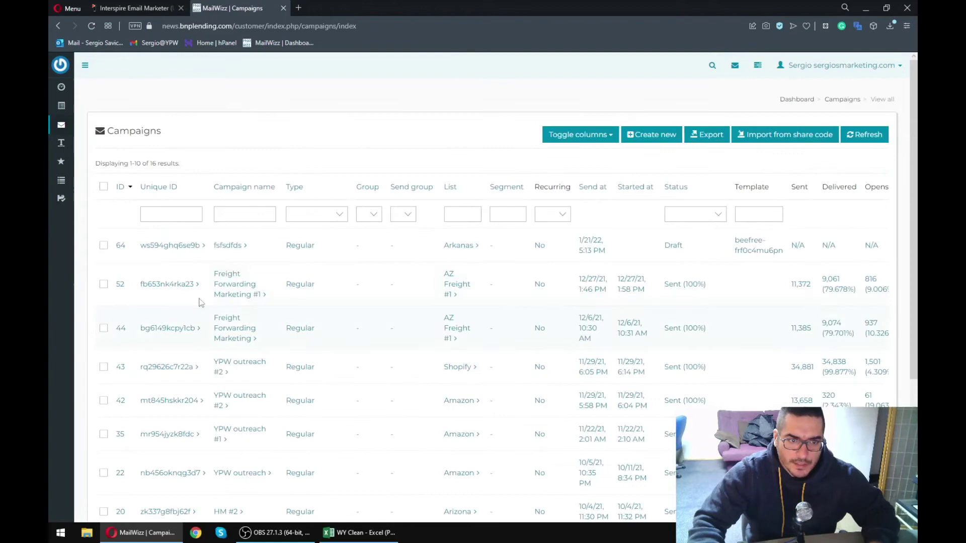
pyautogui.hscroll(5, 650, 250)
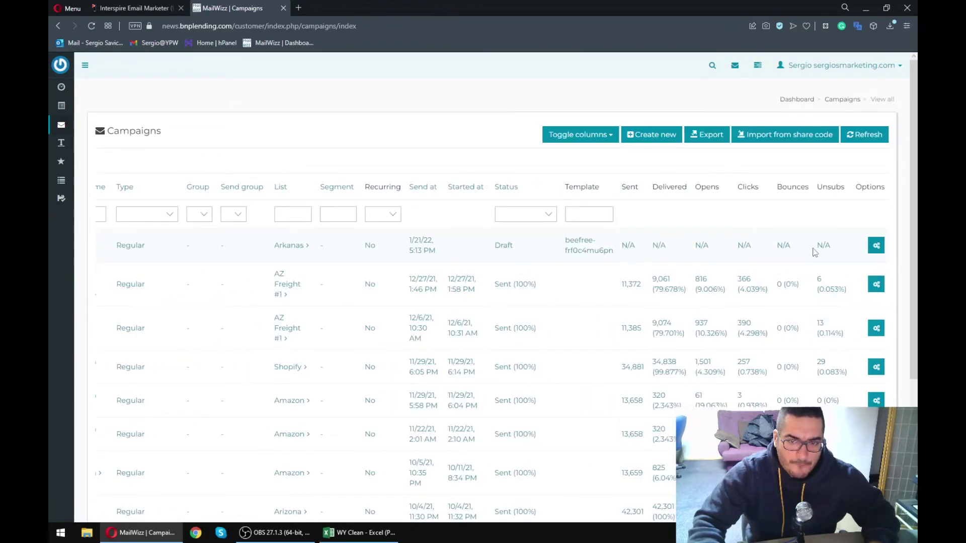
pyautogui.click(859, 245)
pyautogui.click(533, 75)
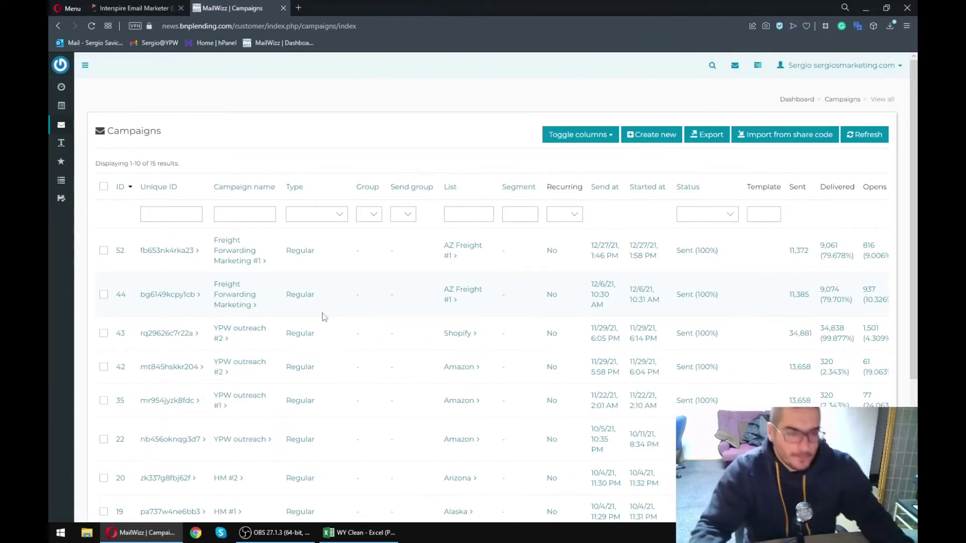
# - Bring the WY Clean workbook forward and shrink row 6 until it is nearly hidden
pyautogui.moveTo(358, 532)
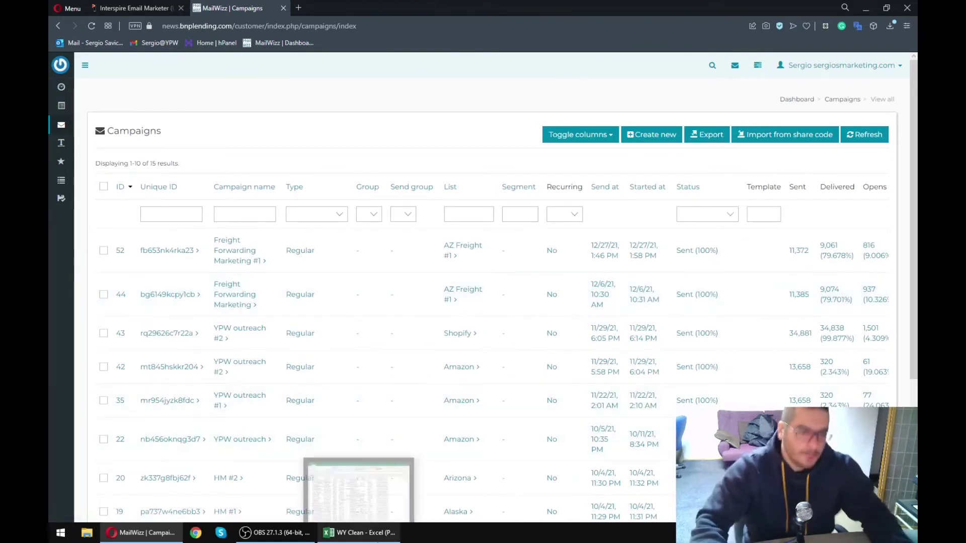
pyautogui.click(393, 481)
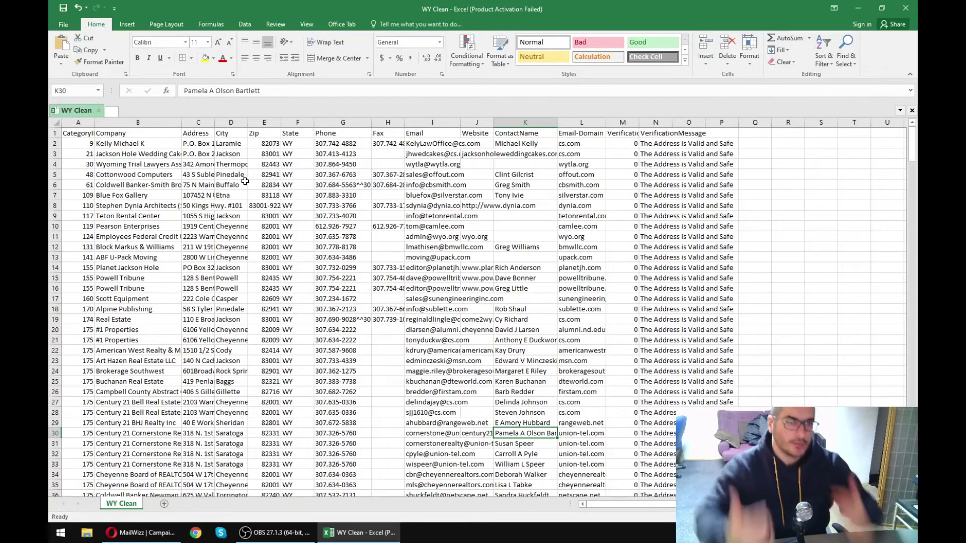
pyautogui.moveTo(912, 130); pyautogui.dragTo(911, 133)
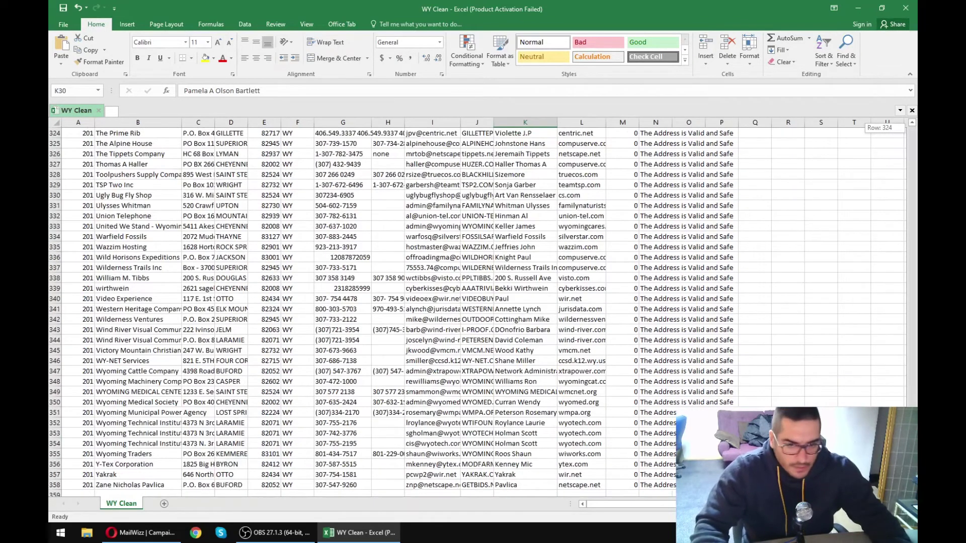
pyautogui.moveTo(912, 134); pyautogui.dragTo(912, 128)
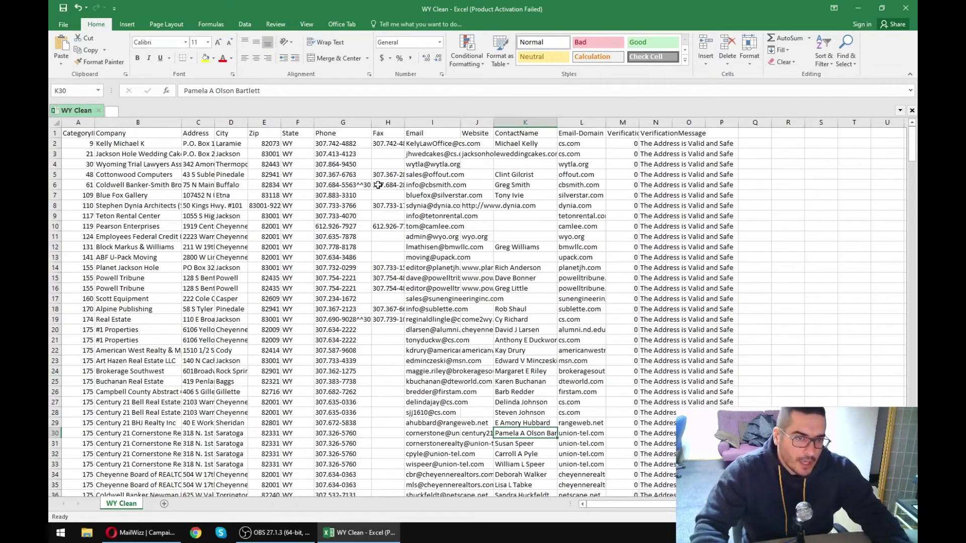
pyautogui.moveTo(59, 190); pyautogui.dragTo(59, 183)
# - Select phone cells G4 and G12, then the row 10 record from B10 to K10
pyautogui.moveTo(127, 158); pyautogui.dragTo(477, 406)
pyautogui.click(477, 405)
pyautogui.moveTo(912, 143); pyautogui.dragTo(912, 474)
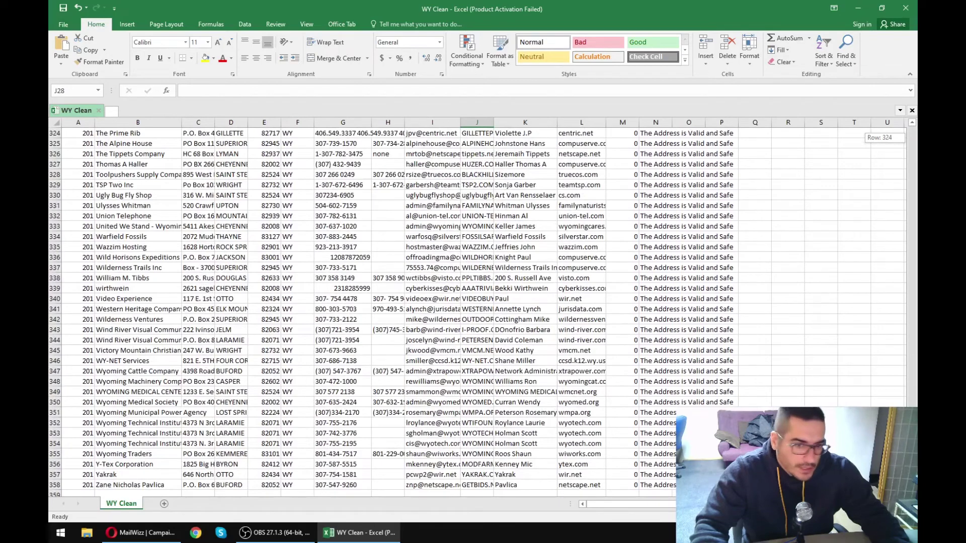
pyautogui.moveTo(911, 137); pyautogui.dragTo(912, 127)
pyautogui.click(321, 161)
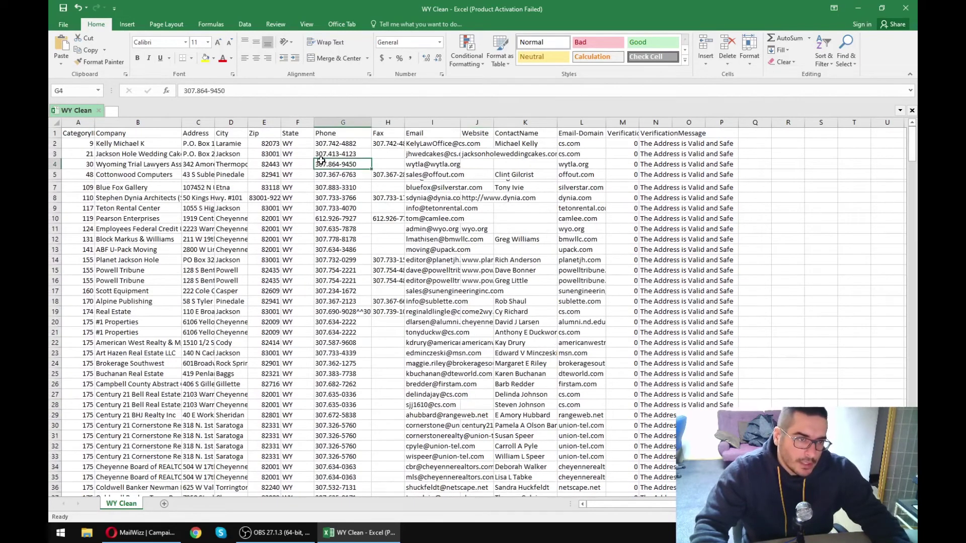
pyautogui.click(331, 235)
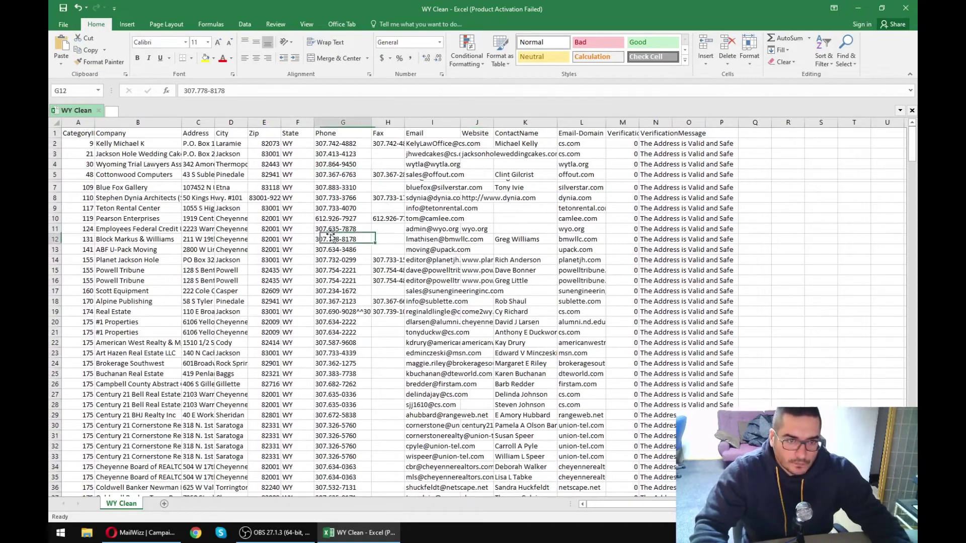
pyautogui.click(350, 218)
pyautogui.moveTo(500, 218); pyautogui.dragTo(111, 214)
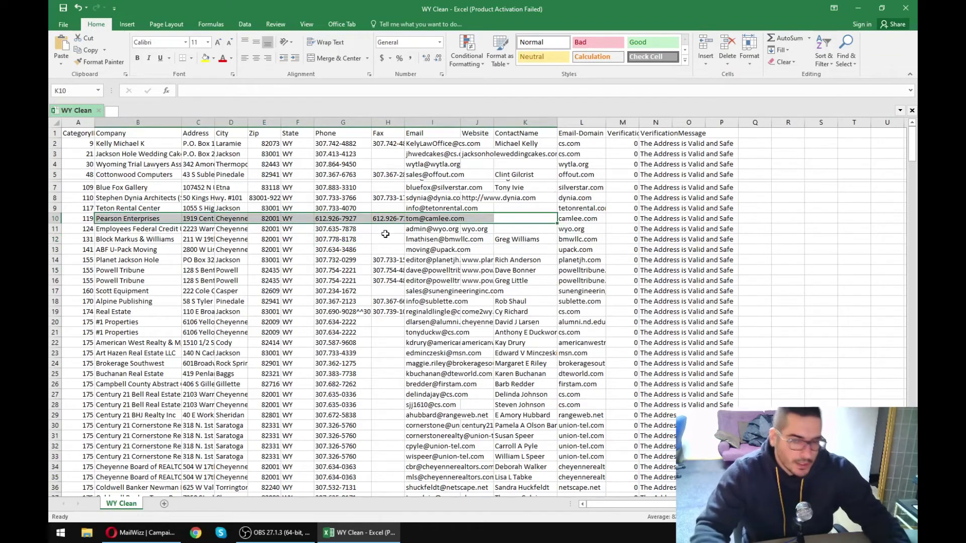
# - Re-enter the email address in cell I10 so it becomes a link
pyautogui.click(478, 218)
pyautogui.doubleClick(439, 219)
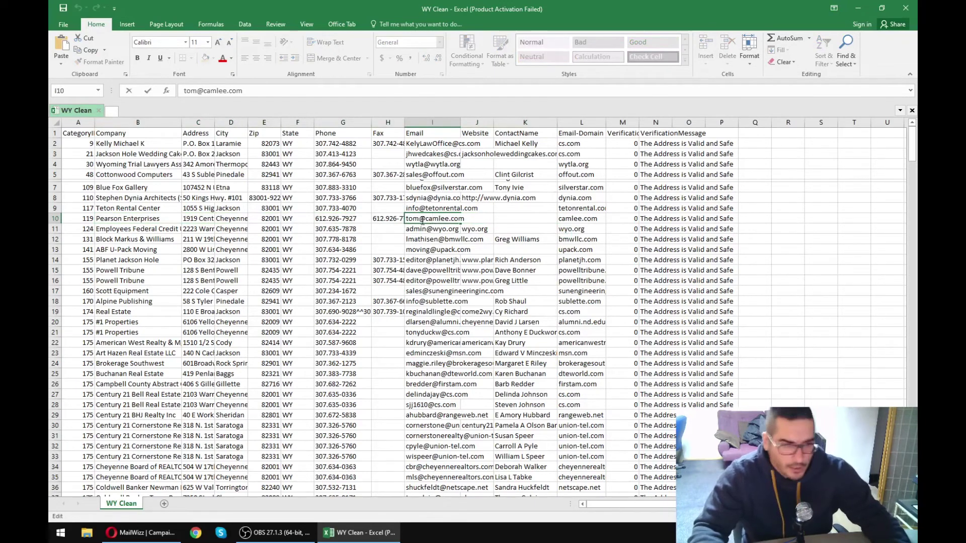
pyautogui.click(401, 222)
pyautogui.click(377, 230)
# - Close the WY Clean workbook and discard the unsaved changes
pyautogui.moveTo(101, 157); pyautogui.dragTo(553, 383)
pyautogui.click(571, 403)
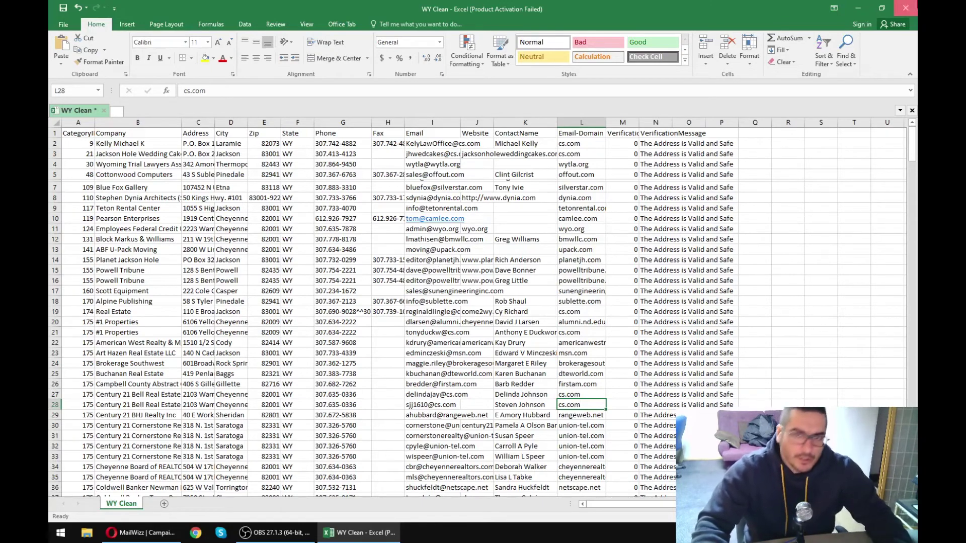
pyautogui.click(905, 8)
pyautogui.click(483, 285)
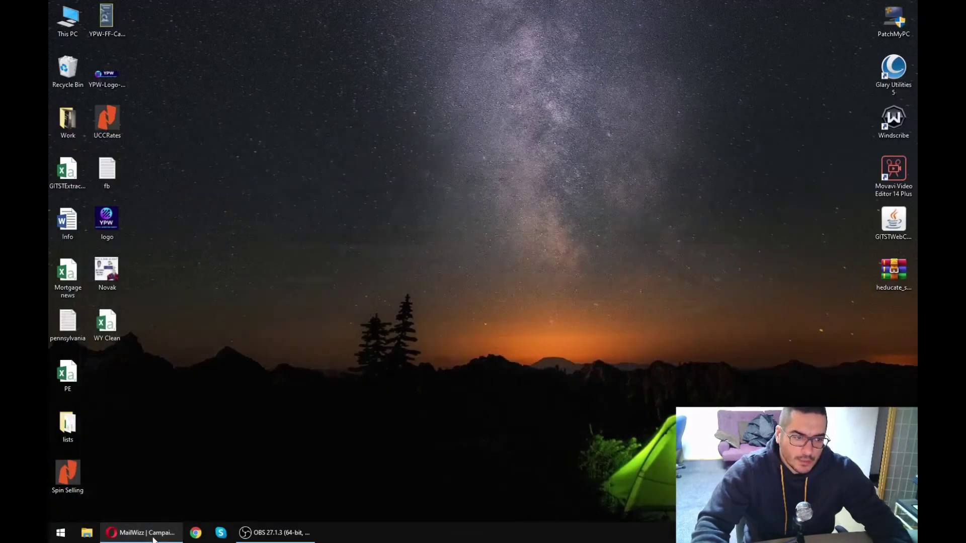
# - Scroll through the 15 sent campaigns and pan right to the Clicks, Bounces, Unsubs and Options columns
pyautogui.scroll(-2, 312, 330)
pyautogui.scroll(2, 311, 330)
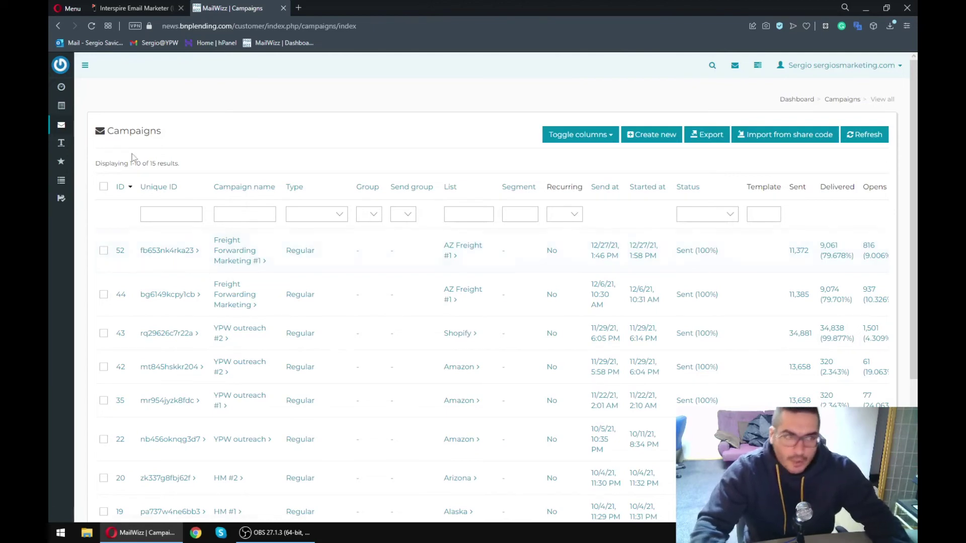
pyautogui.hscroll(5, 312, 275)
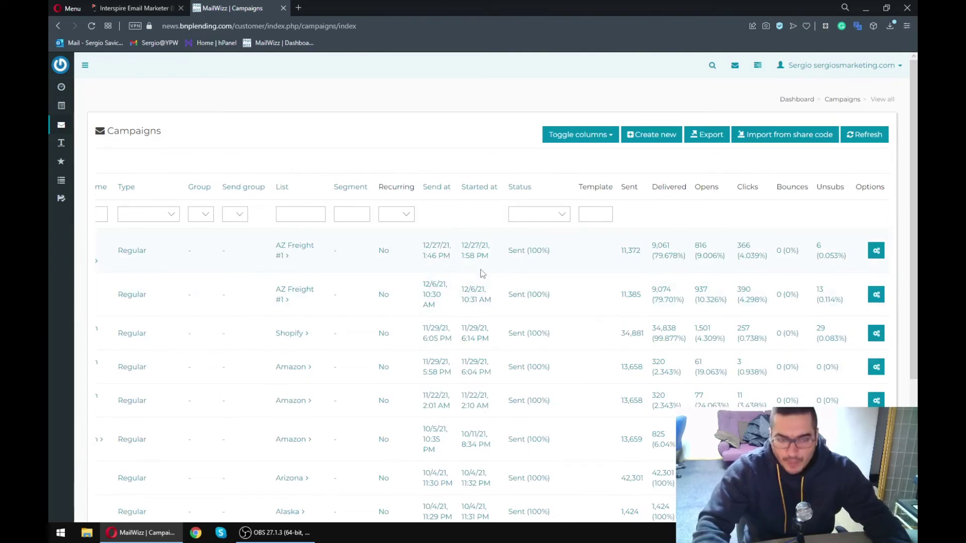
pyautogui.hscroll(-3, 538, 252)
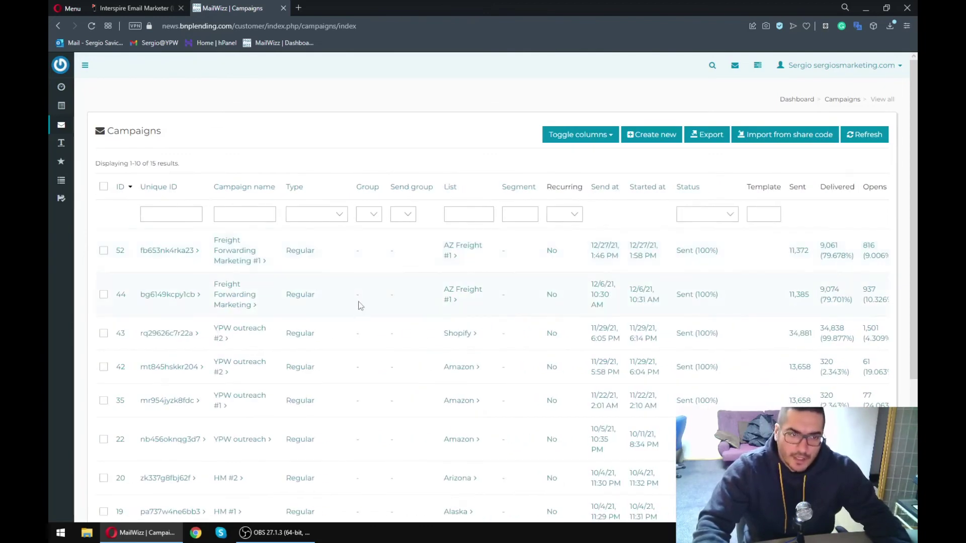
pyautogui.scroll(-3, 360, 306)
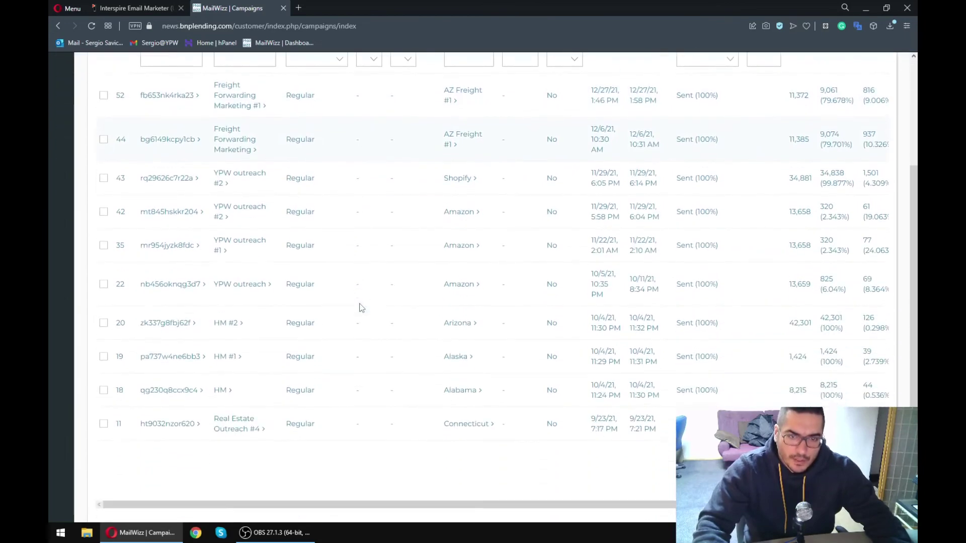
pyautogui.scroll(-1, 361, 307)
pyautogui.scroll(4, 360, 308)
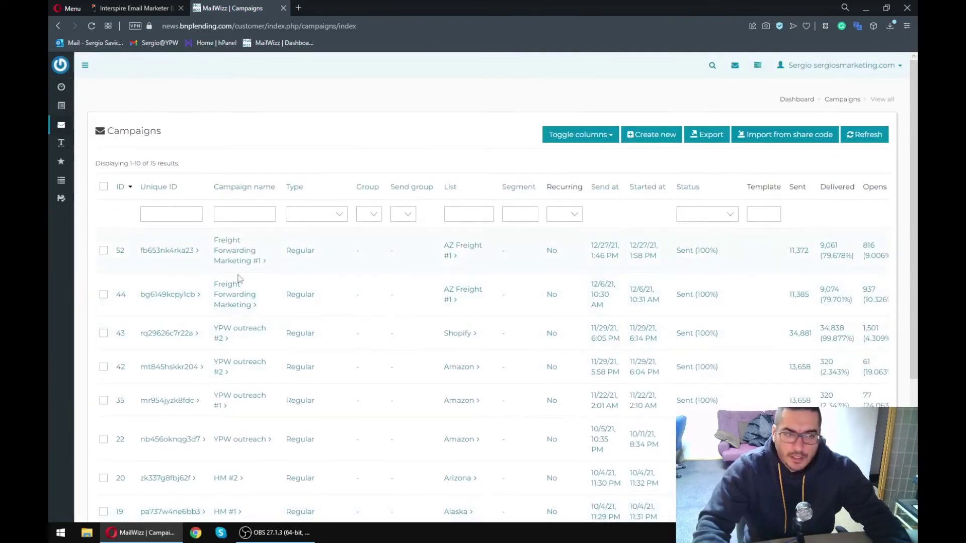
pyautogui.hscroll(1, 470, 279)
pyautogui.hscroll(4, 470, 279)
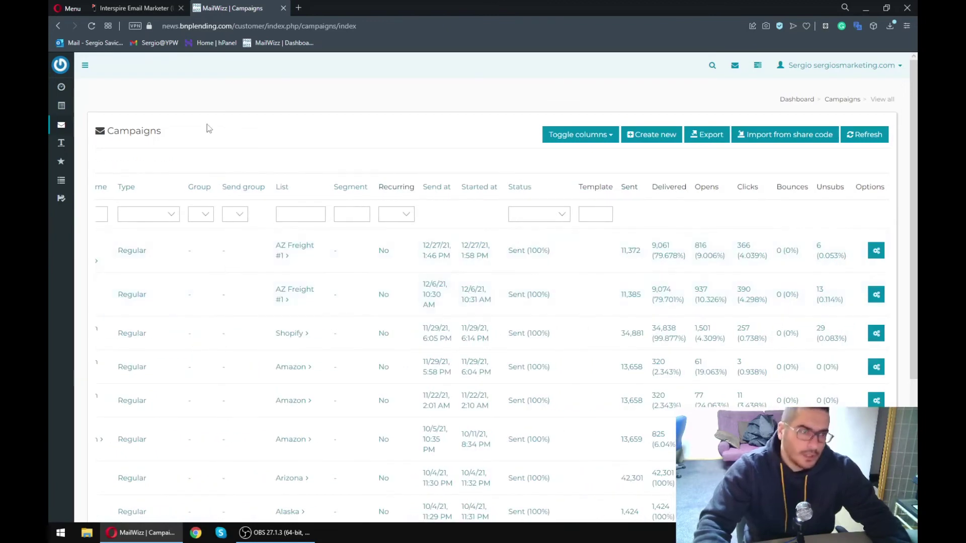
# - Close the MailWizz campaigns tab and open Interspire's Email Campaign Statistics list
pyautogui.click(150, 7)
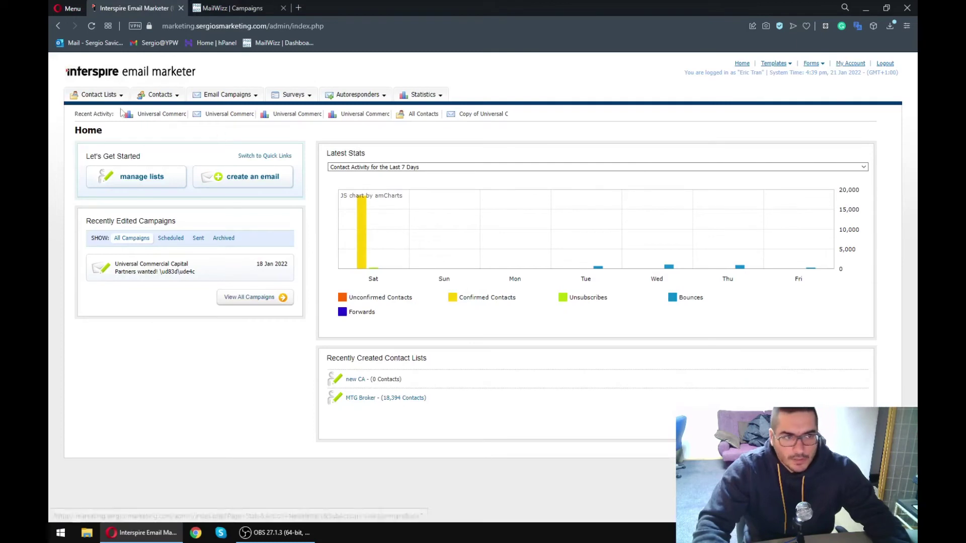
pyautogui.moveTo(113, 99)
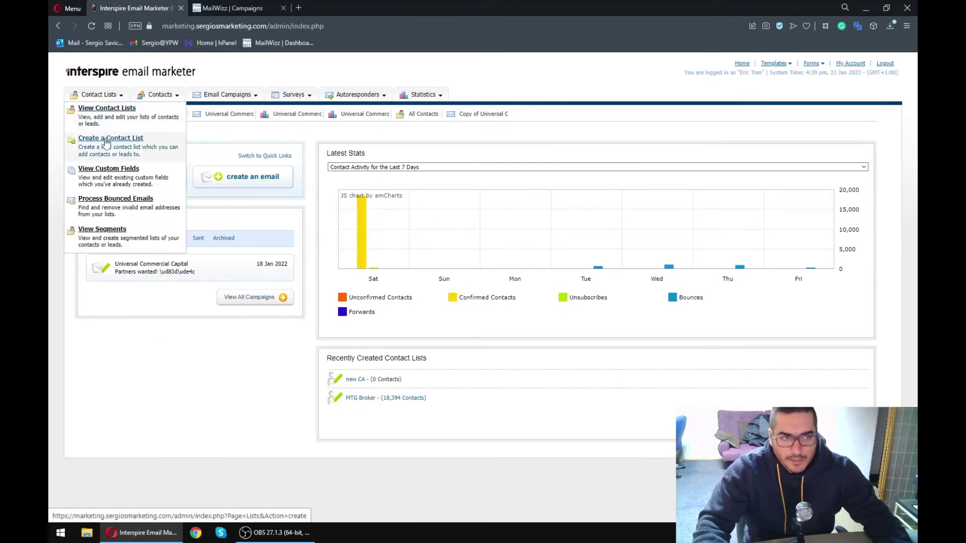
pyautogui.click(136, 368)
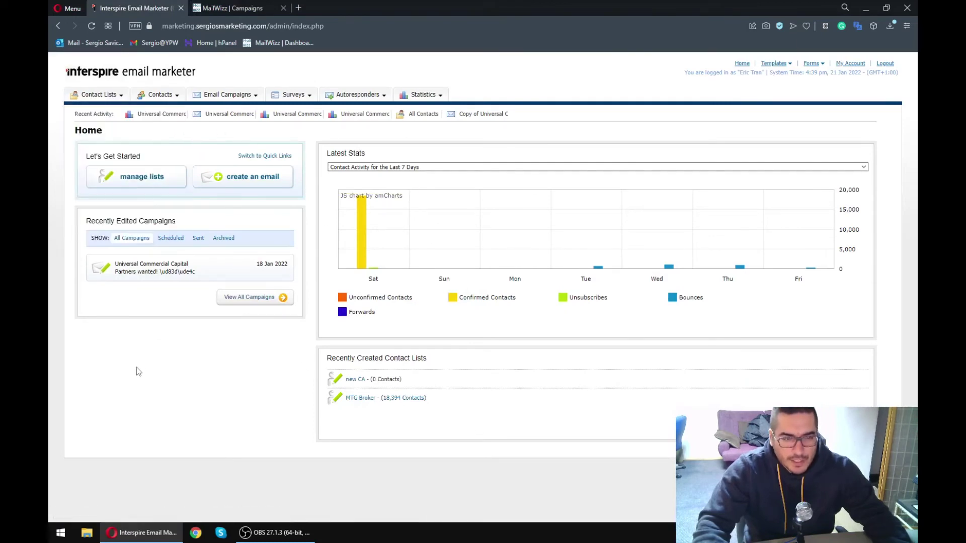
pyautogui.click(251, 7)
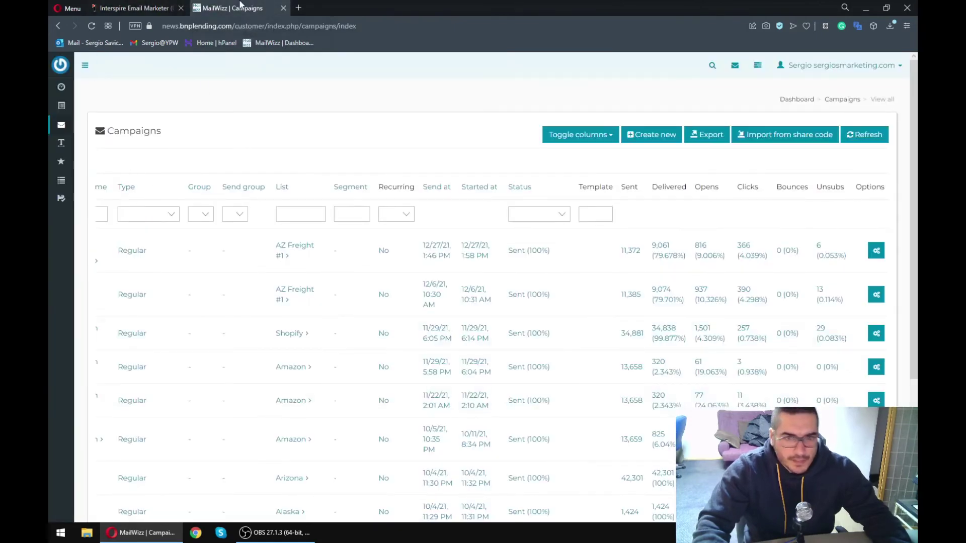
pyautogui.middleClick(241, 6)
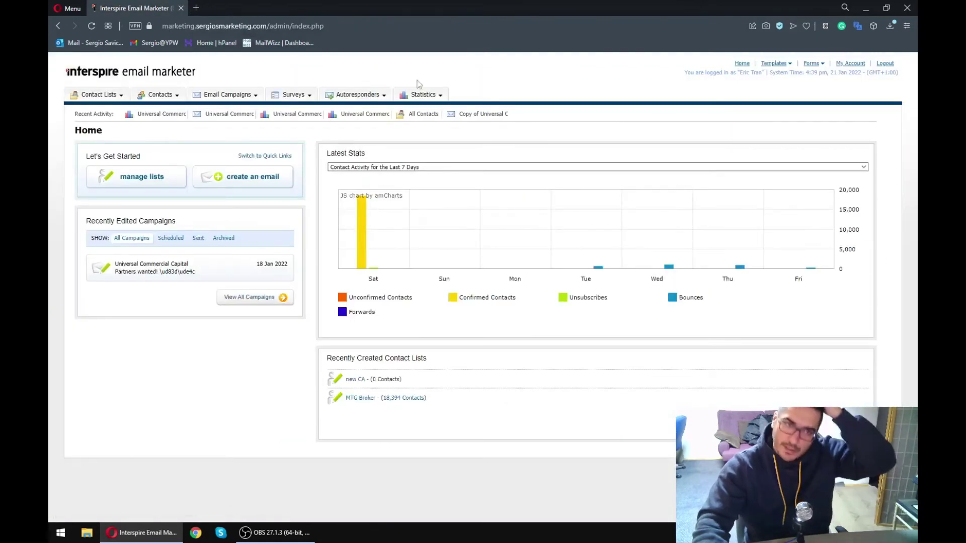
pyautogui.click(442, 105)
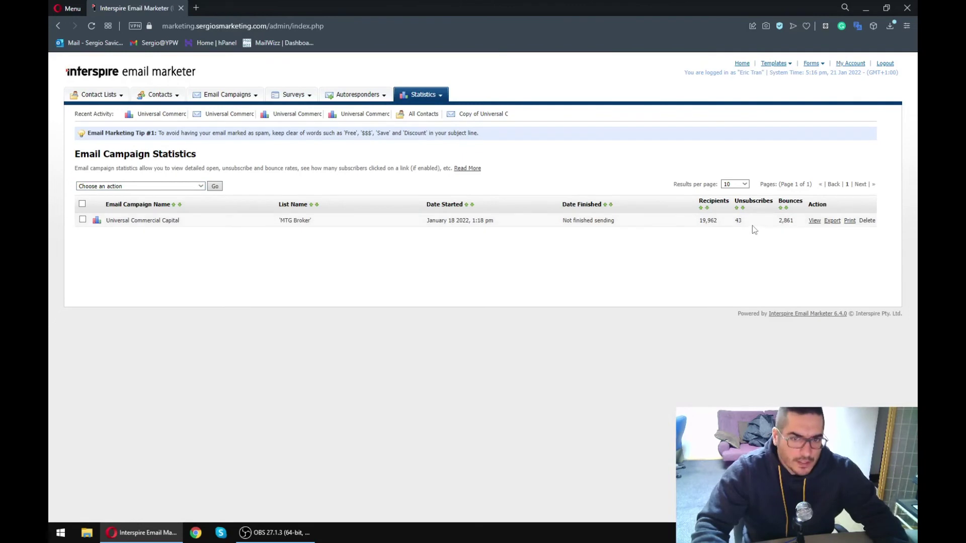
# - Open Universal Commercial Capital's statistics snapshot, noting 19,962 recipients and an 11.80% open rate
pyautogui.doubleClick(708, 221)
pyautogui.click(720, 229)
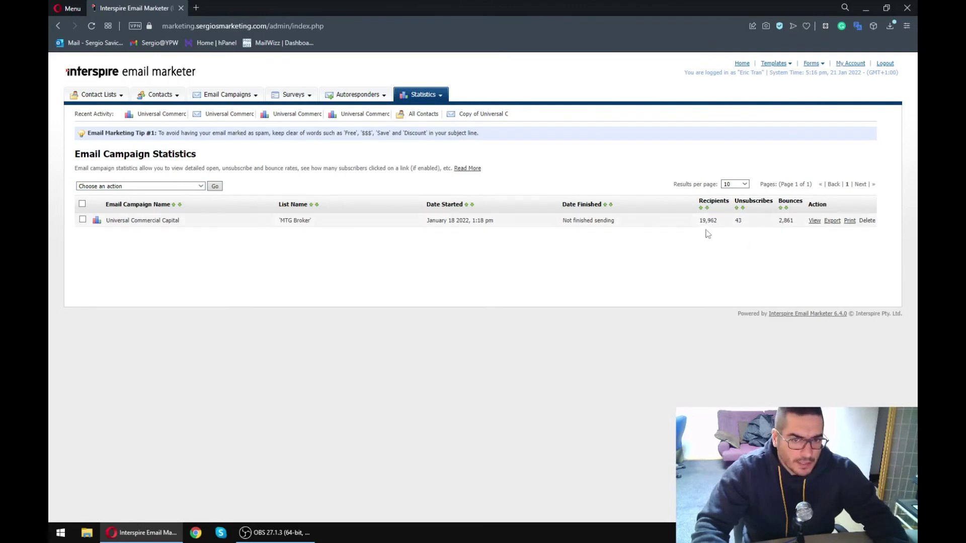
pyautogui.doubleClick(705, 221)
pyautogui.click(720, 224)
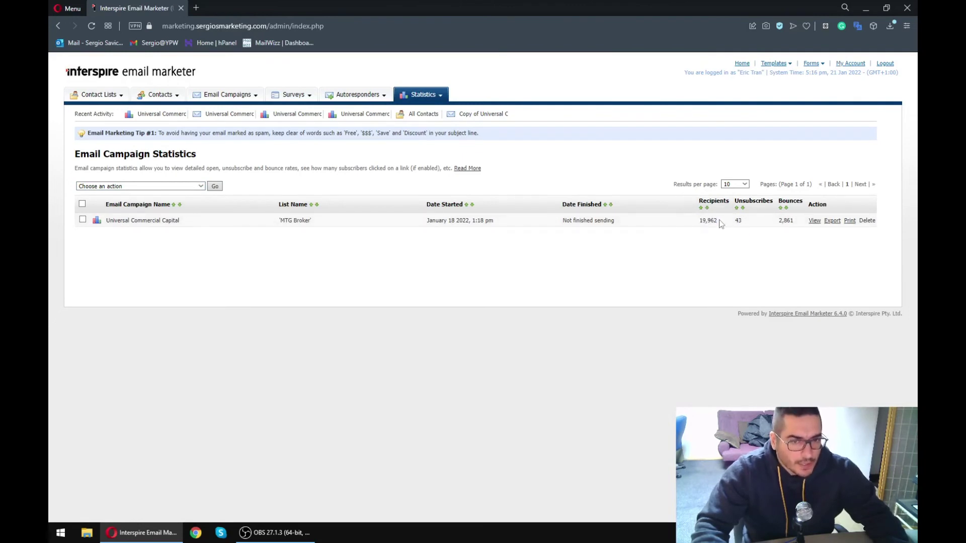
pyautogui.click(814, 221)
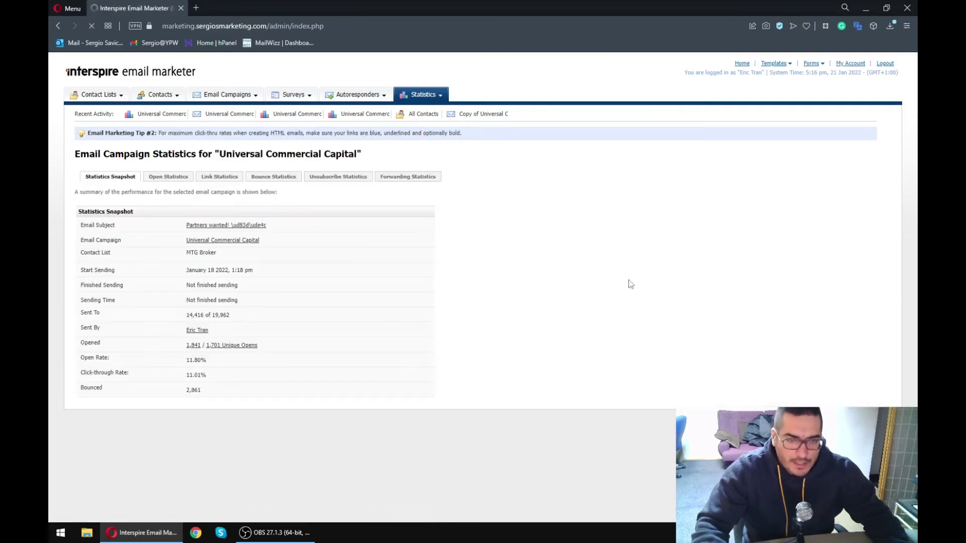
pyautogui.moveTo(214, 365); pyautogui.dragTo(193, 375)
pyautogui.click(218, 361)
pyautogui.click(225, 375)
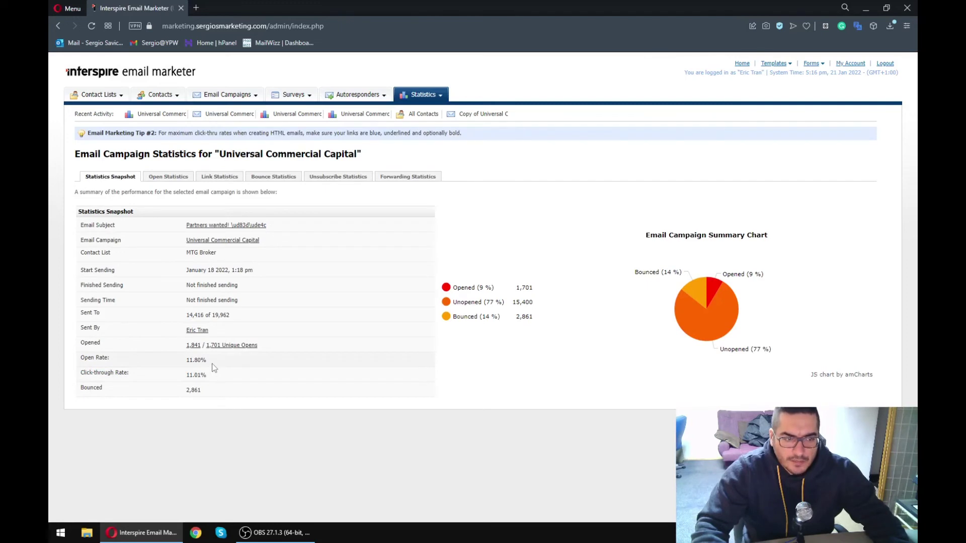
pyautogui.moveTo(214, 364); pyautogui.dragTo(84, 355)
pyautogui.click(85, 355)
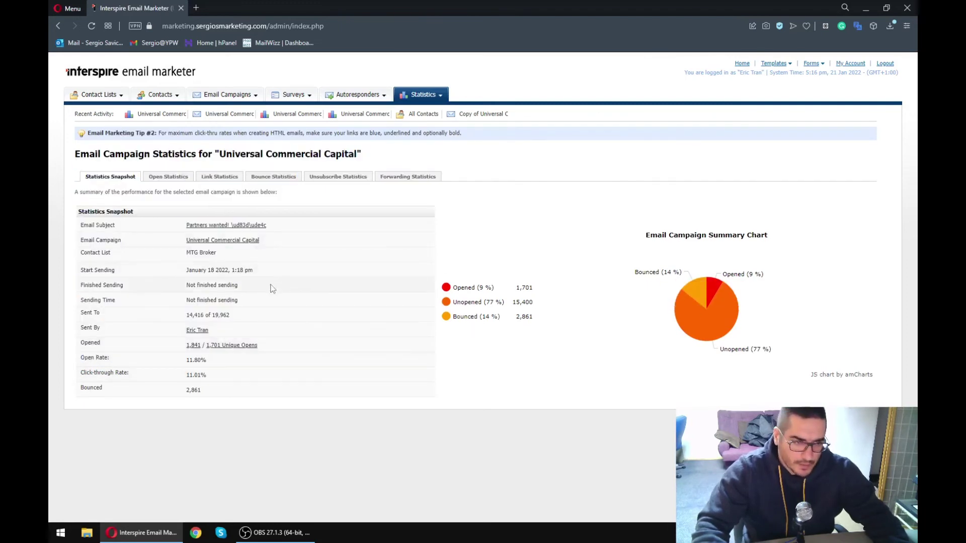
# - Review the Open Statistics list of openers and the Link Statistics tab
pyautogui.click(156, 178)
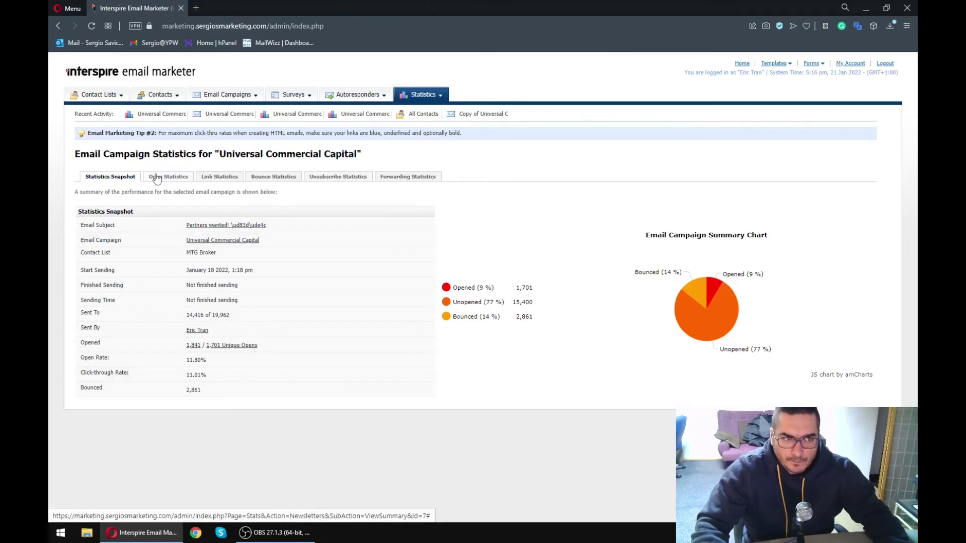
pyautogui.scroll(-2, 227, 328)
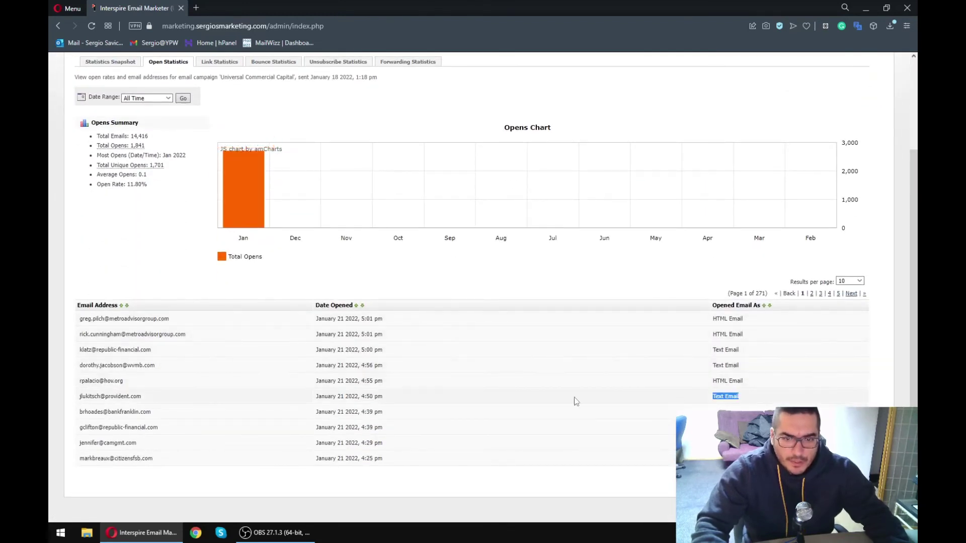
pyautogui.click(502, 401)
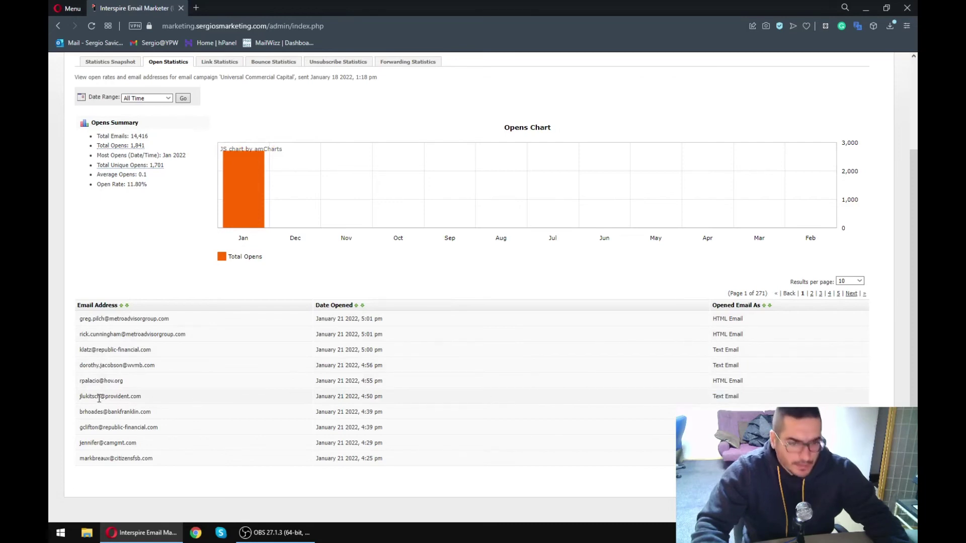
pyautogui.moveTo(88, 398); pyautogui.dragTo(319, 398)
pyautogui.click(320, 398)
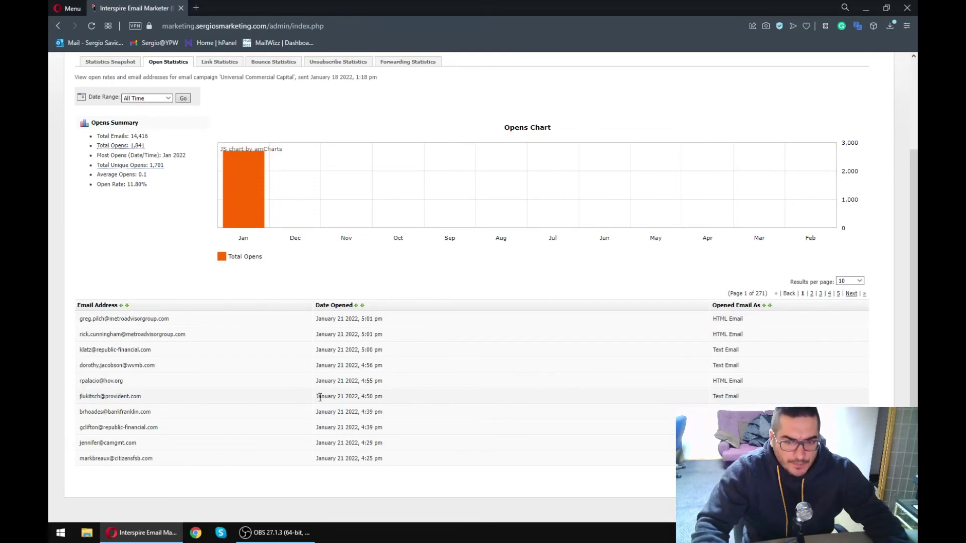
pyautogui.scroll(3, 320, 398)
pyautogui.click(228, 177)
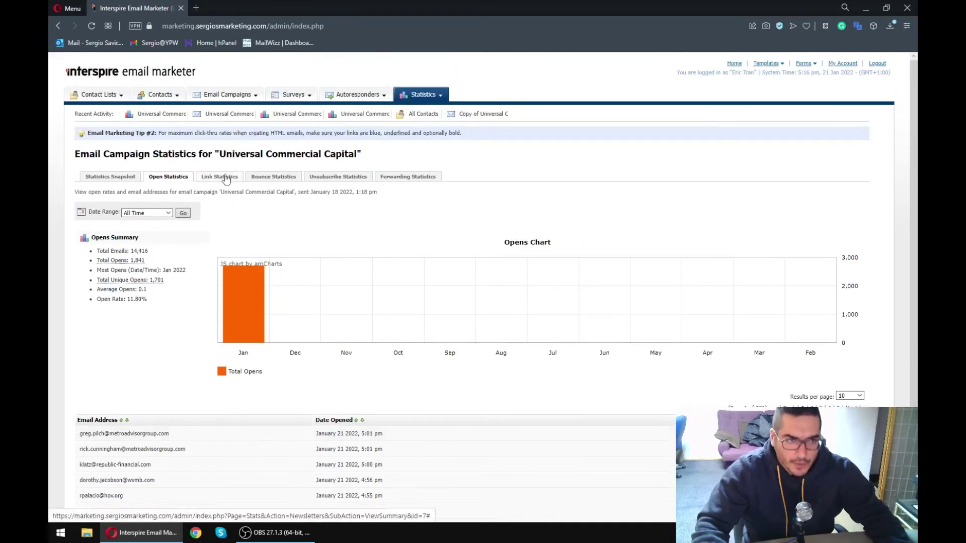
pyautogui.scroll(-3, 335, 317)
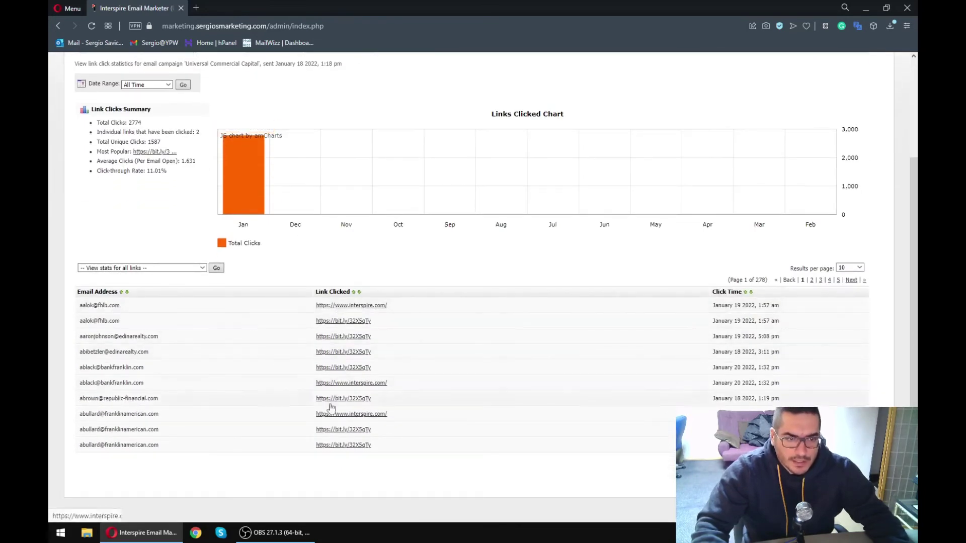
pyautogui.scroll(3, 303, 316)
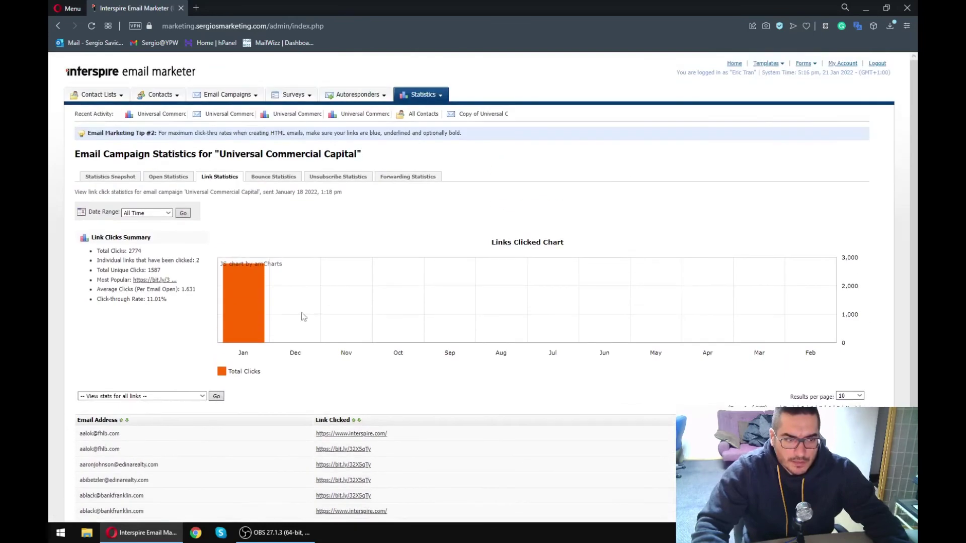
# - Review the bounce statistics: 1,335 soft and 1,526 hard bounces, 2,861 total, with reasons
pyautogui.click(273, 177)
pyautogui.scroll(-2, 278, 191)
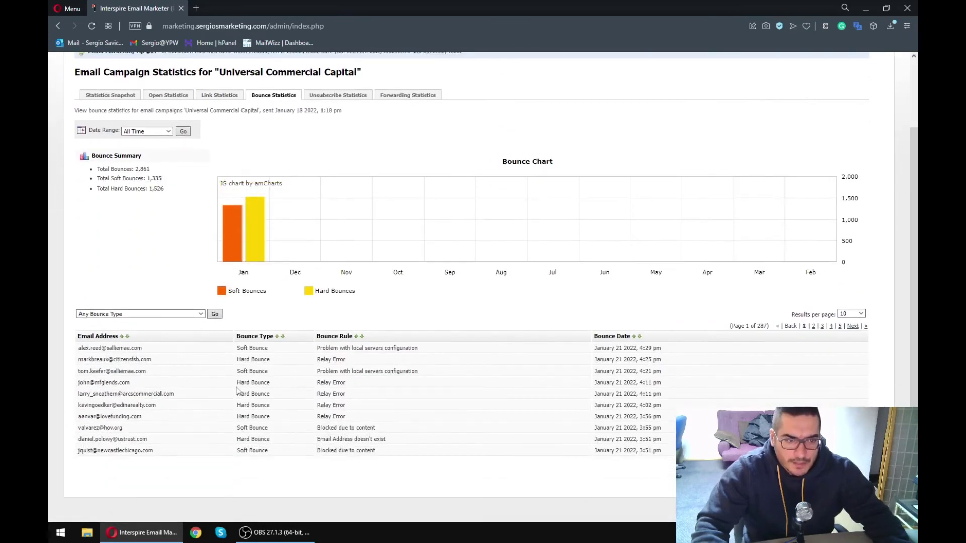
pyautogui.moveTo(242, 381); pyautogui.dragTo(293, 378)
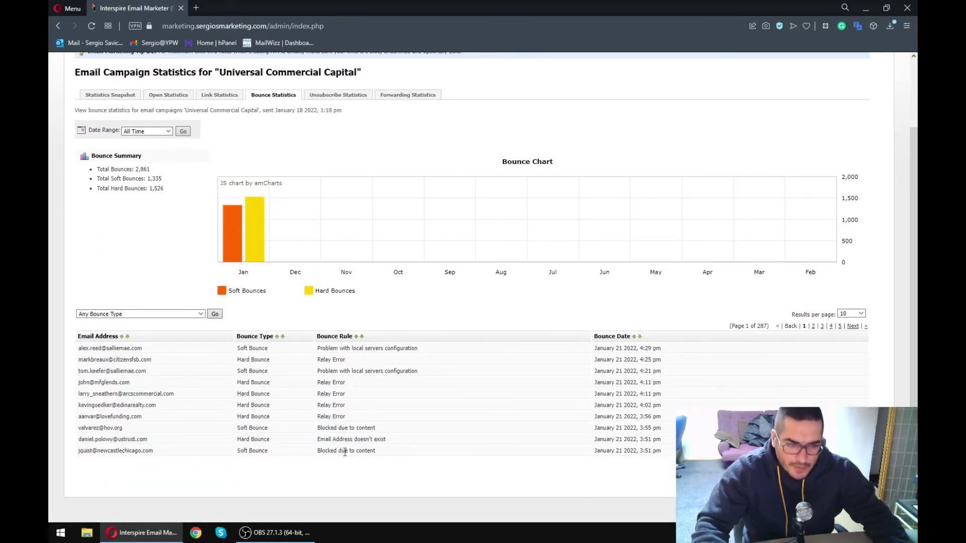
pyautogui.moveTo(442, 452); pyautogui.dragTo(226, 378)
pyautogui.click(225, 375)
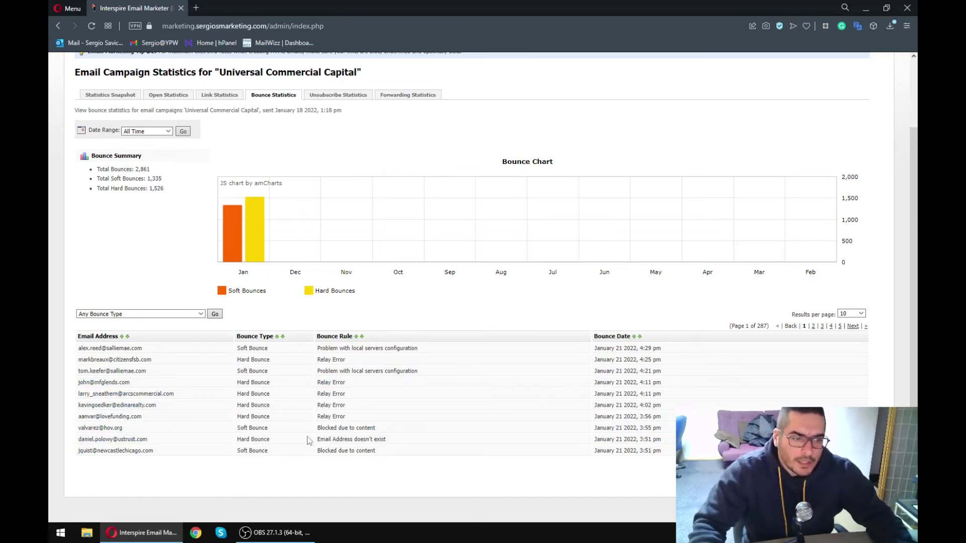
pyautogui.moveTo(241, 370); pyautogui.dragTo(370, 371)
pyautogui.click(368, 371)
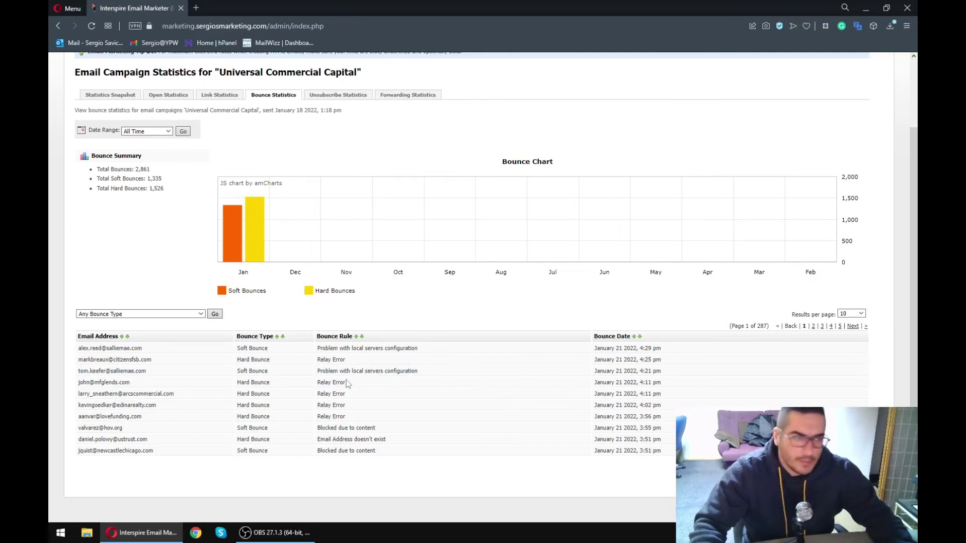
pyautogui.scroll(2, 352, 277)
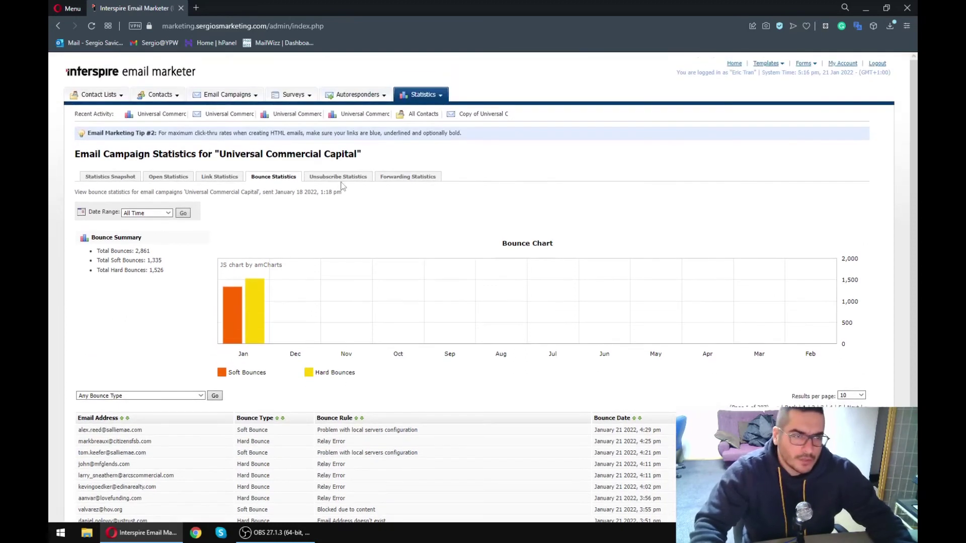
# - Review the 43 unsubscribes in Unsubscribe Statistics, then check the forwarding and bounce statistics
pyautogui.click(339, 178)
pyautogui.scroll(-2, 340, 181)
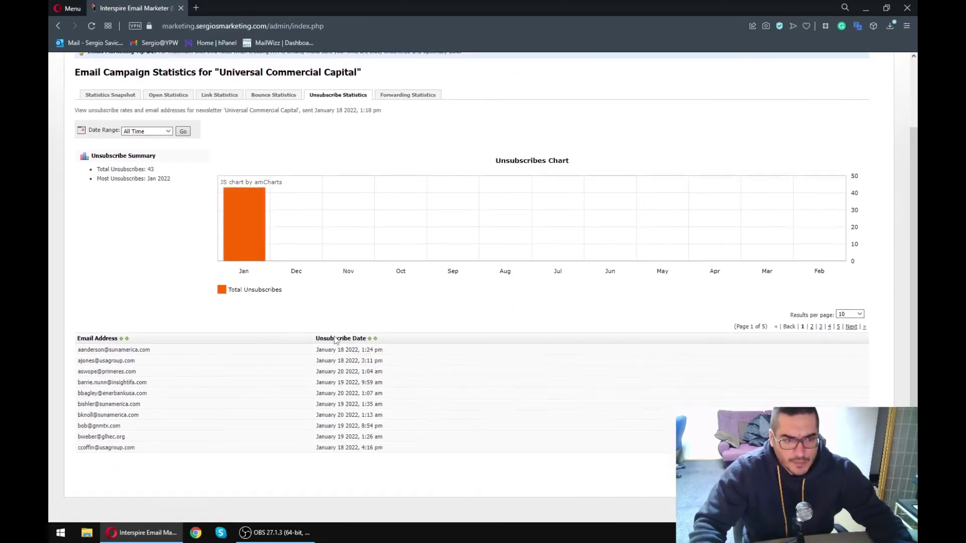
pyautogui.moveTo(98, 350); pyautogui.dragTo(410, 452)
pyautogui.click(410, 452)
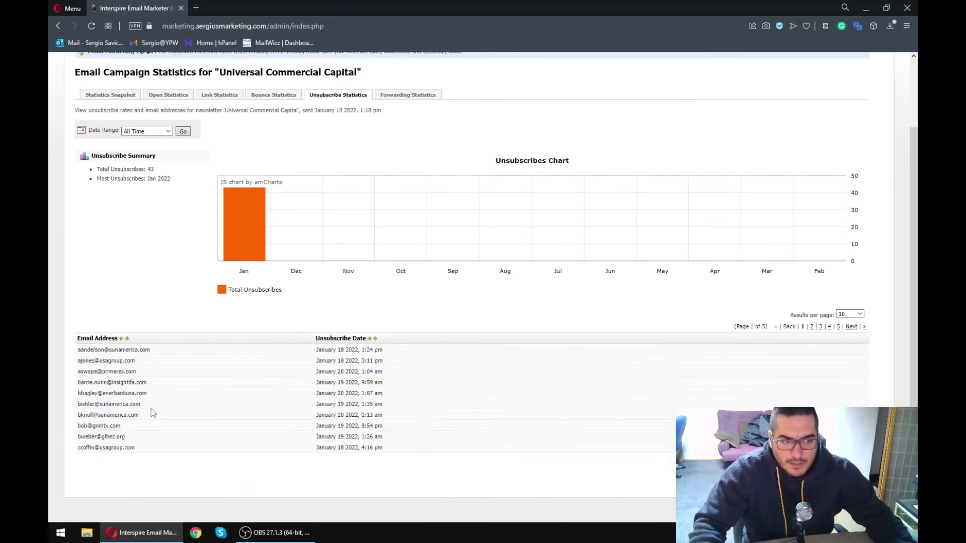
pyautogui.scroll(2, 335, 405)
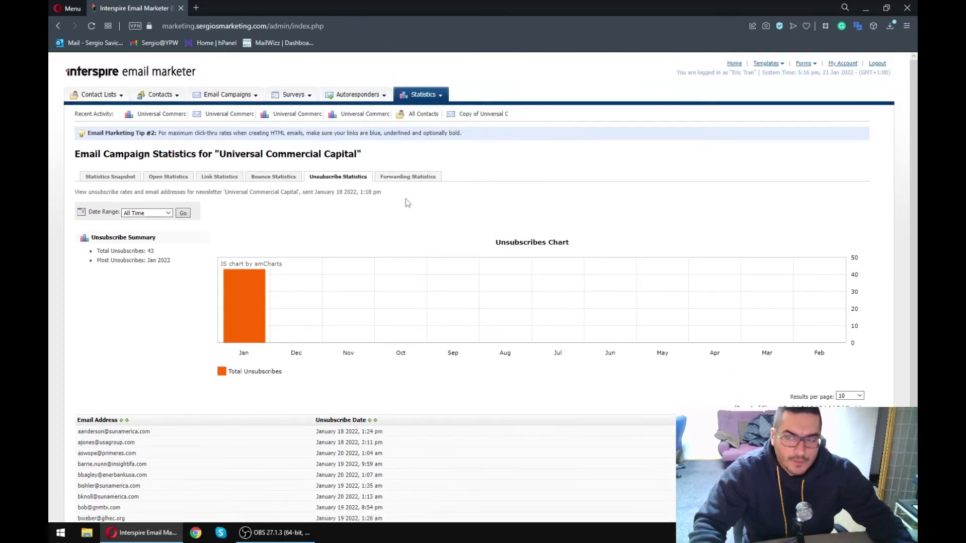
pyautogui.moveTo(77, 428); pyautogui.dragTo(145, 445)
pyautogui.click(146, 445)
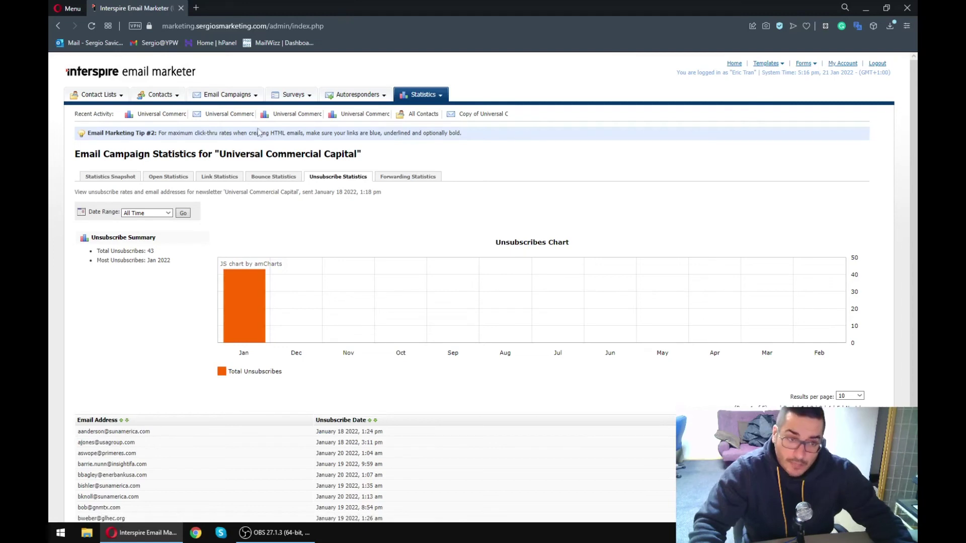
pyautogui.moveTo(85, 442); pyautogui.dragTo(164, 444)
pyautogui.click(164, 444)
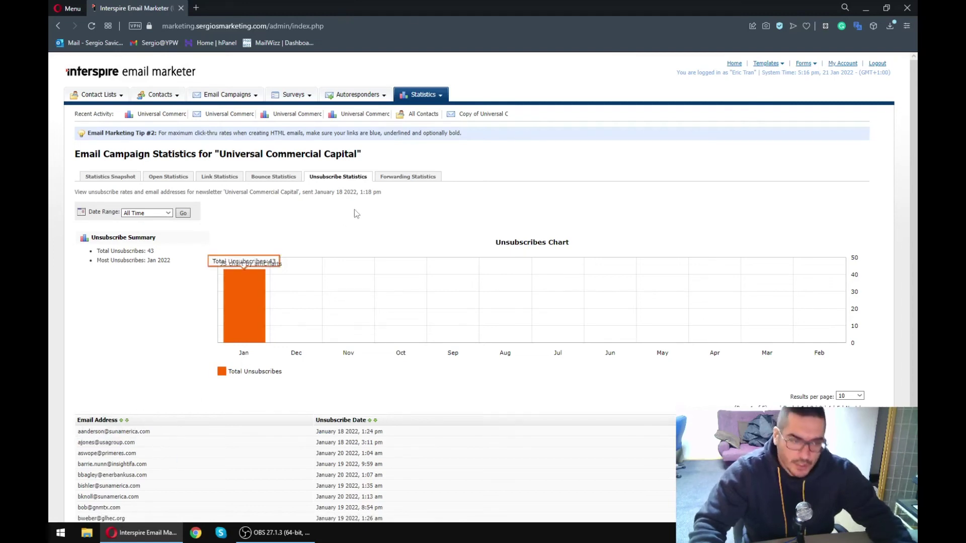
pyautogui.click(404, 178)
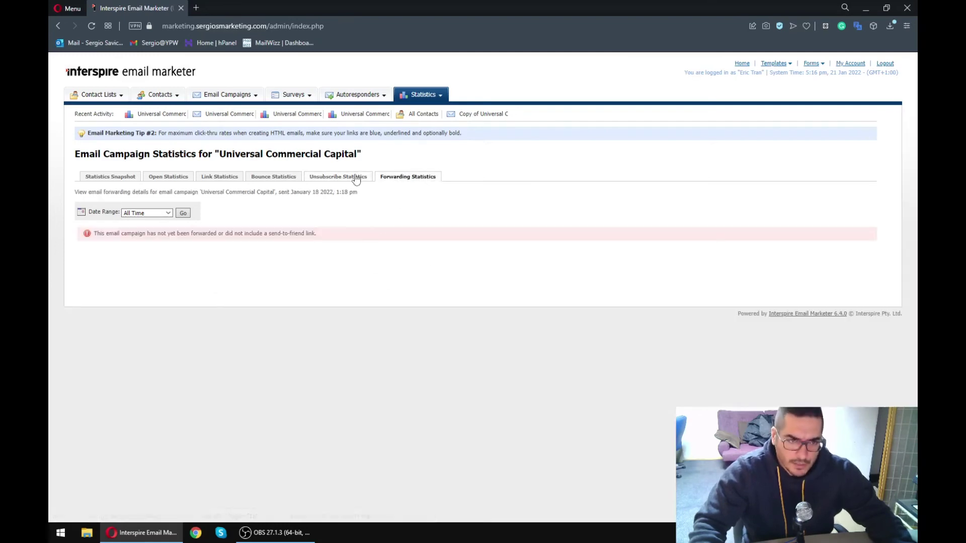
pyautogui.click(273, 176)
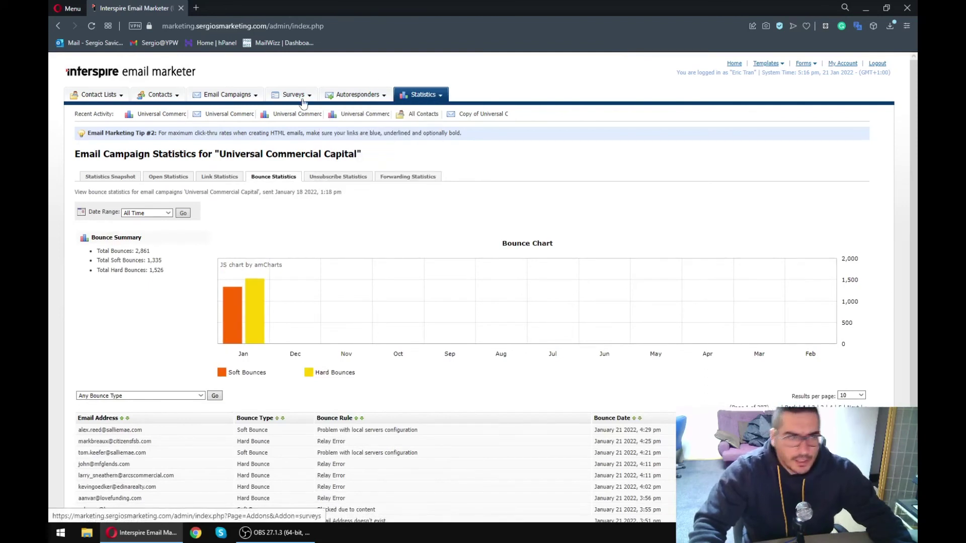
# - Start Create an Email Campaign and browse the built-in templates, including PARTNER PROGRAM
pyautogui.click(228, 99)
pyautogui.moveTo(228, 100)
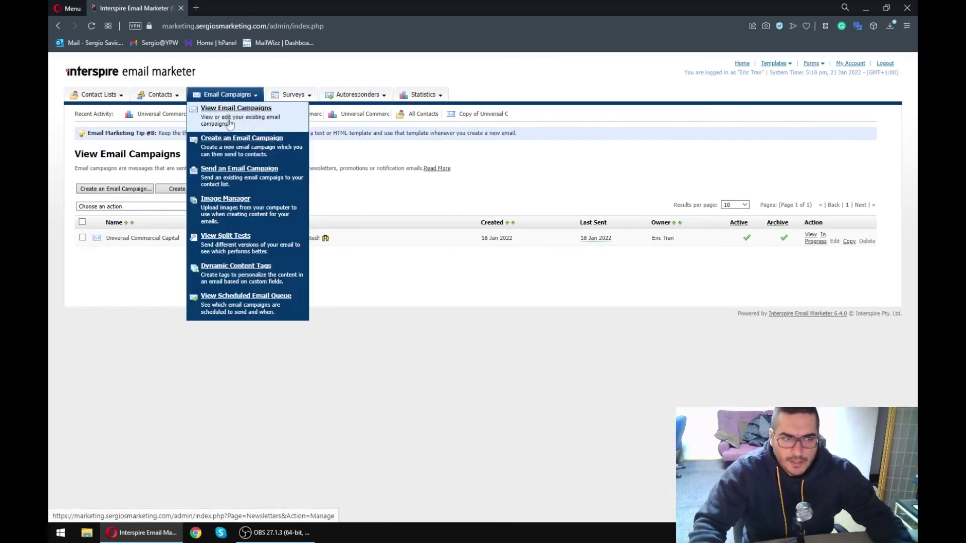
pyautogui.click(230, 139)
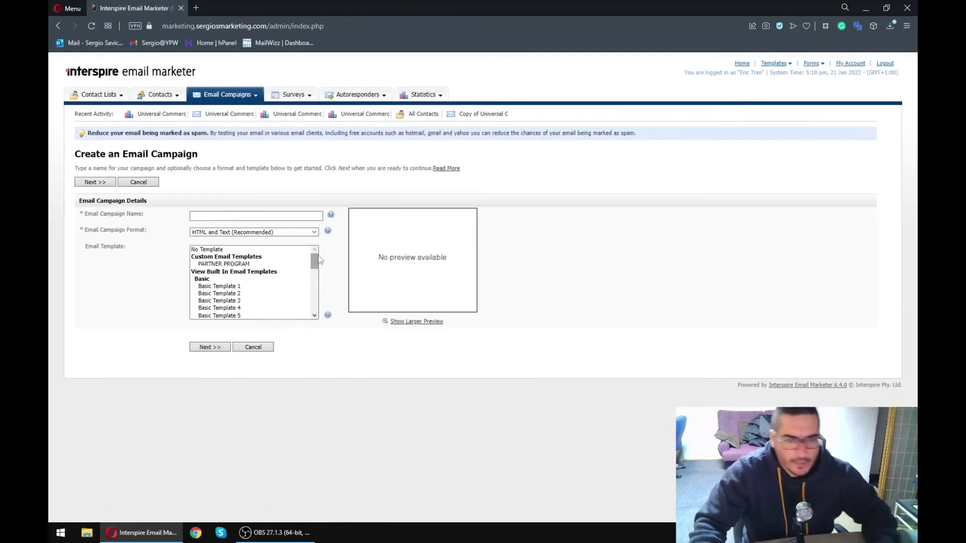
pyautogui.click(228, 286)
pyautogui.press('Down')
pyautogui.press('Down')
pyautogui.press('Down')
pyautogui.press('Down')
pyautogui.scroll(-3, 223, 291)
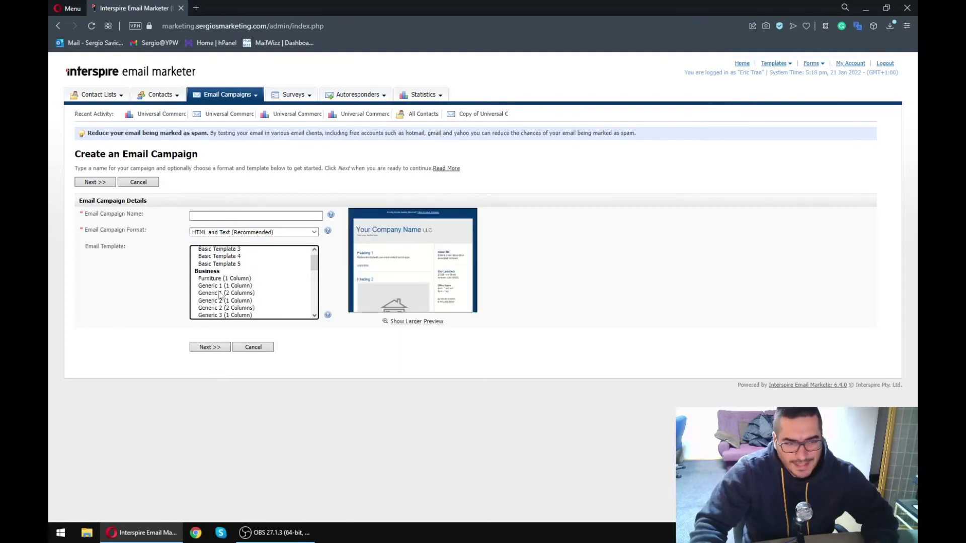
pyautogui.click(222, 293)
pyautogui.scroll(3, 222, 291)
pyautogui.click(225, 264)
# - Choose No Template, name the campaign 'Sfds', and continue to the content step
pyautogui.click(213, 250)
pyautogui.click(210, 216)
pyautogui.write('Sfds')
pyautogui.click(210, 347)
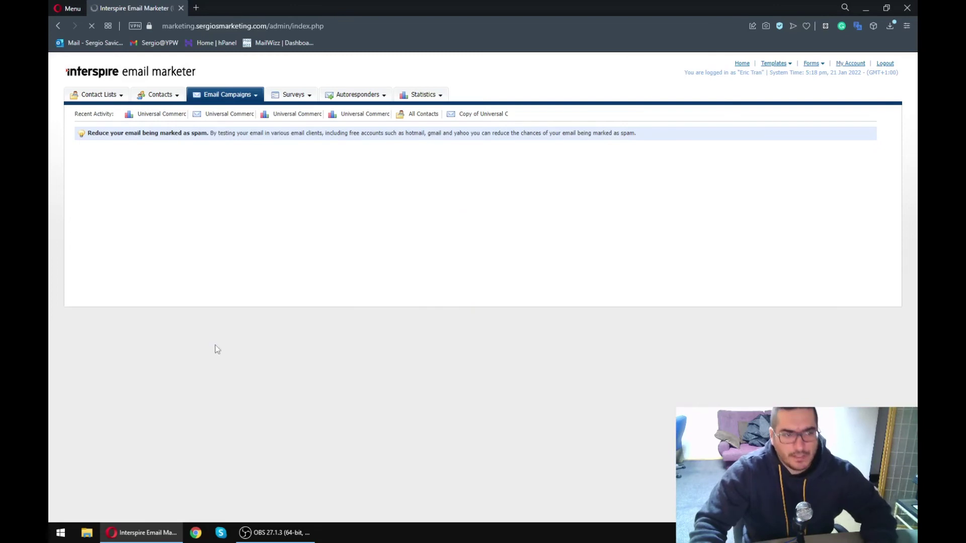
pyautogui.scroll(-2, 253, 359)
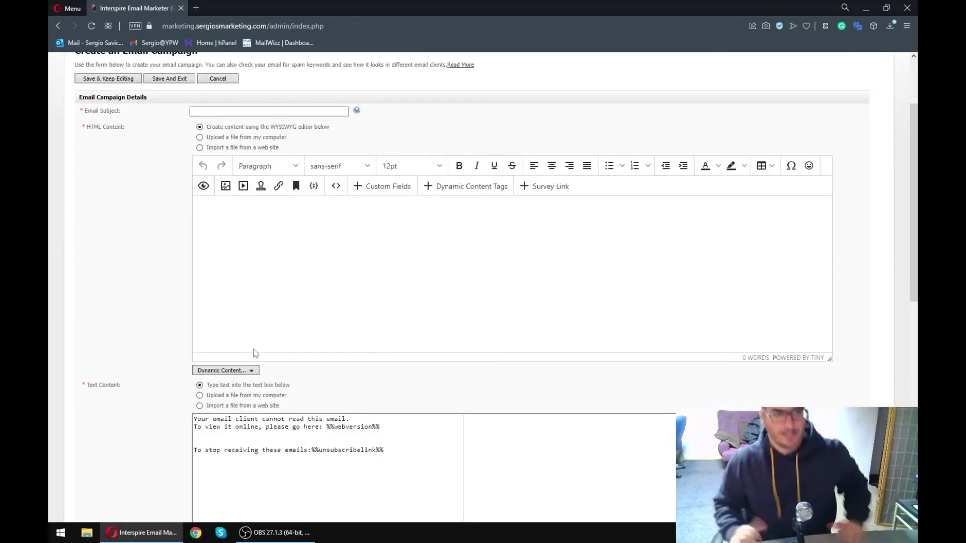
# - Type 'sdfsdfsd sdf sd fsdf' into the HTML email body
pyautogui.click(254, 285)
pyautogui.write('sdfsdfsd ')
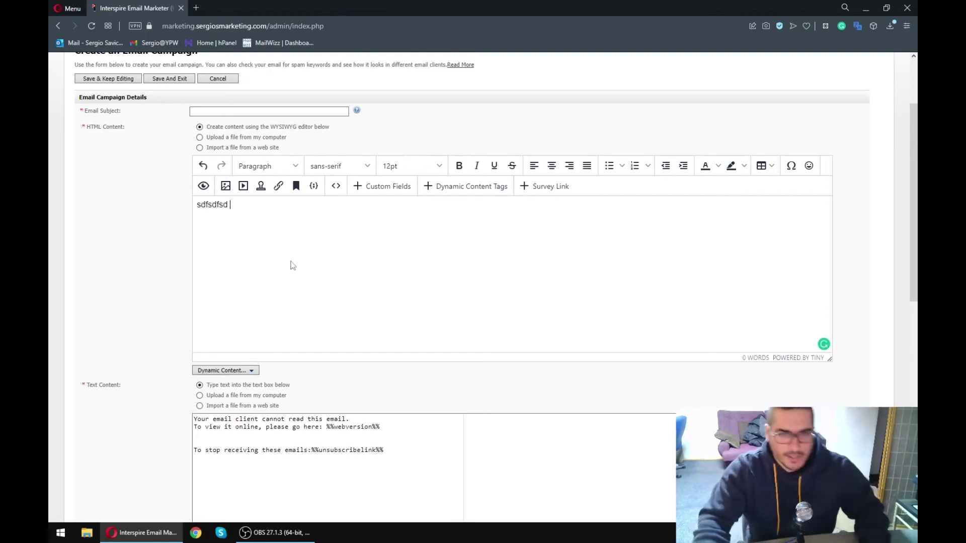
pyautogui.write('sdf sd fsdf')
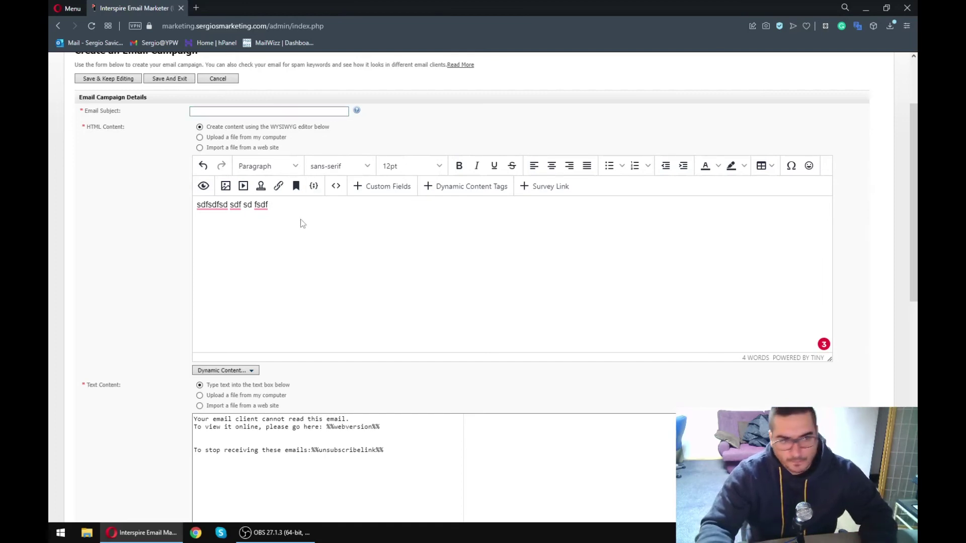
pyautogui.click(244, 113)
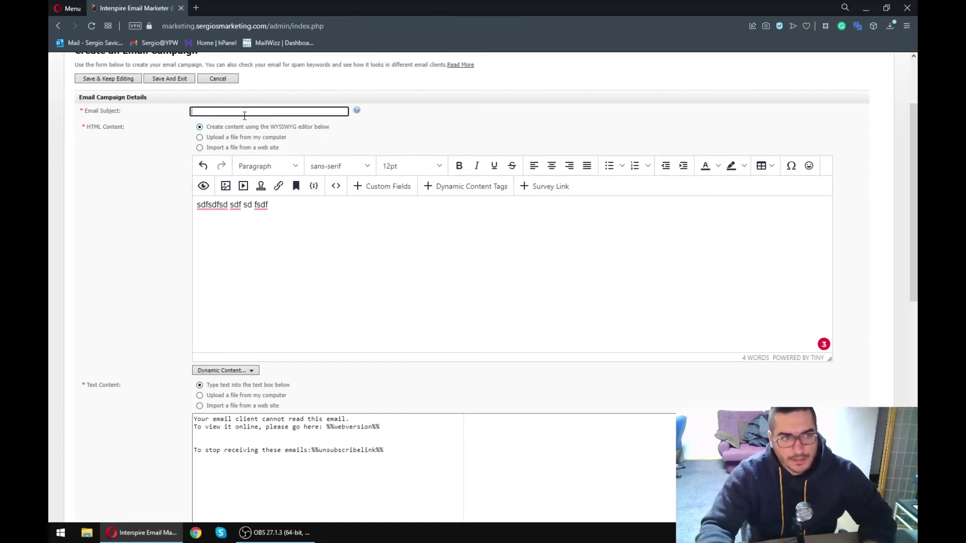
pyautogui.scroll(3, 281, 322)
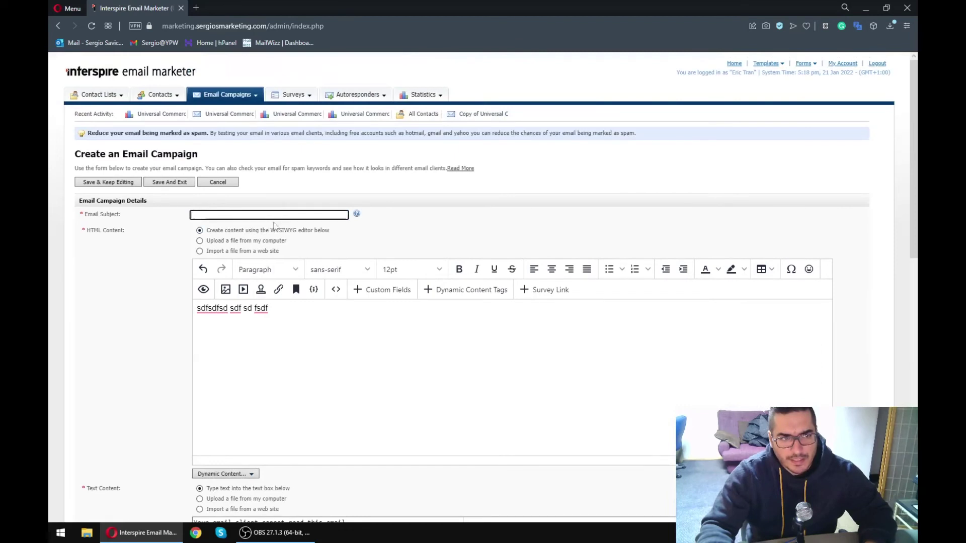
# - Insert the MTG Broker %%First Name%% custom field after the body's placeholder text
pyautogui.click(384, 289)
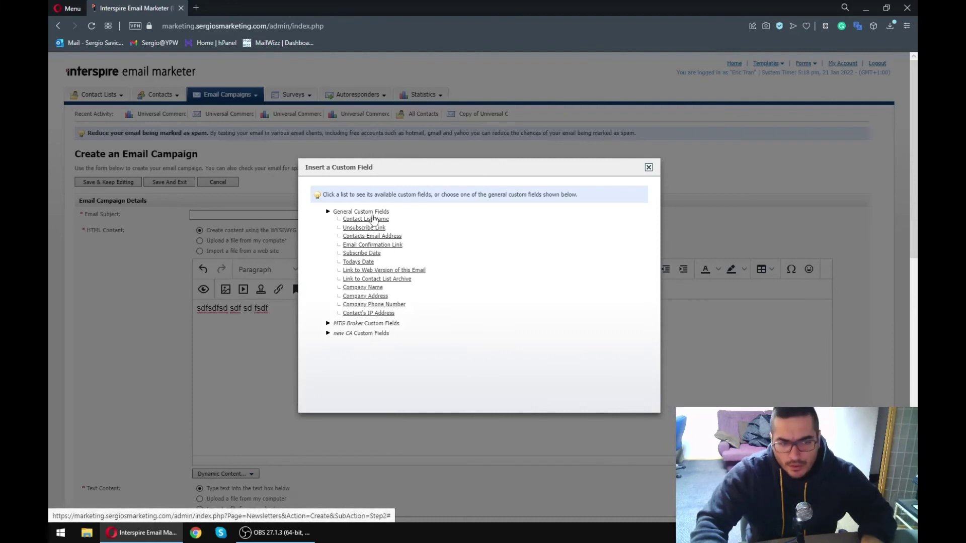
pyautogui.click(327, 324)
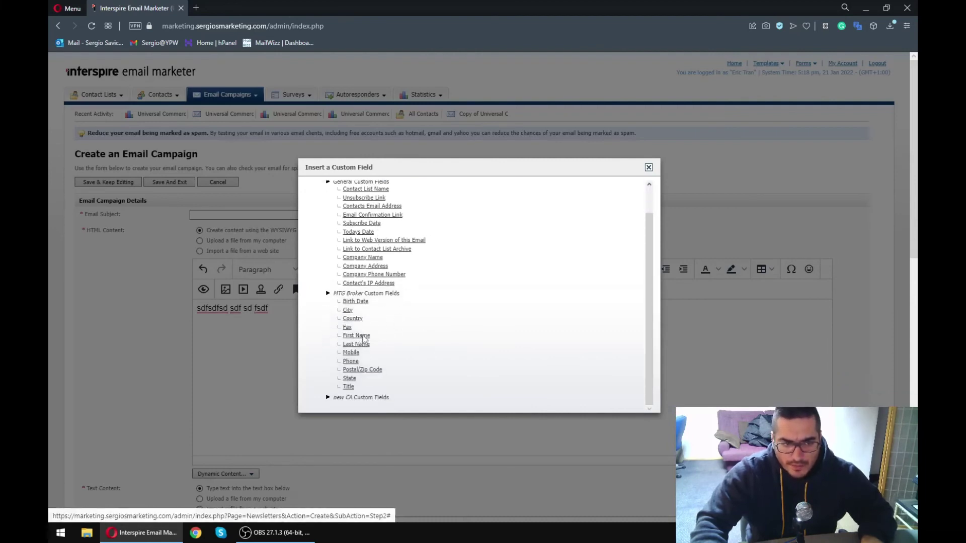
pyautogui.click(362, 336)
pyautogui.moveTo(356, 309); pyautogui.dragTo(270, 309)
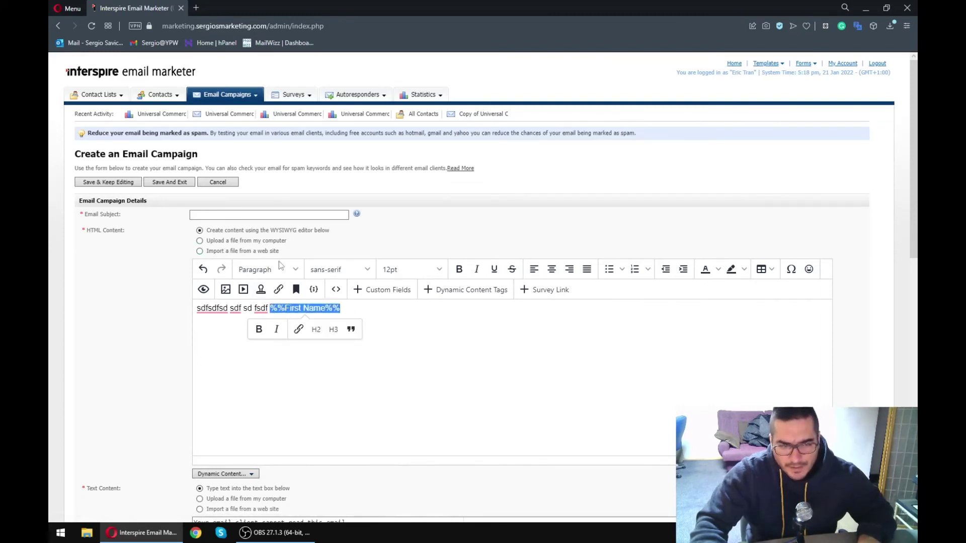
pyautogui.moveTo(350, 308); pyautogui.dragTo(270, 309)
pyautogui.click(276, 378)
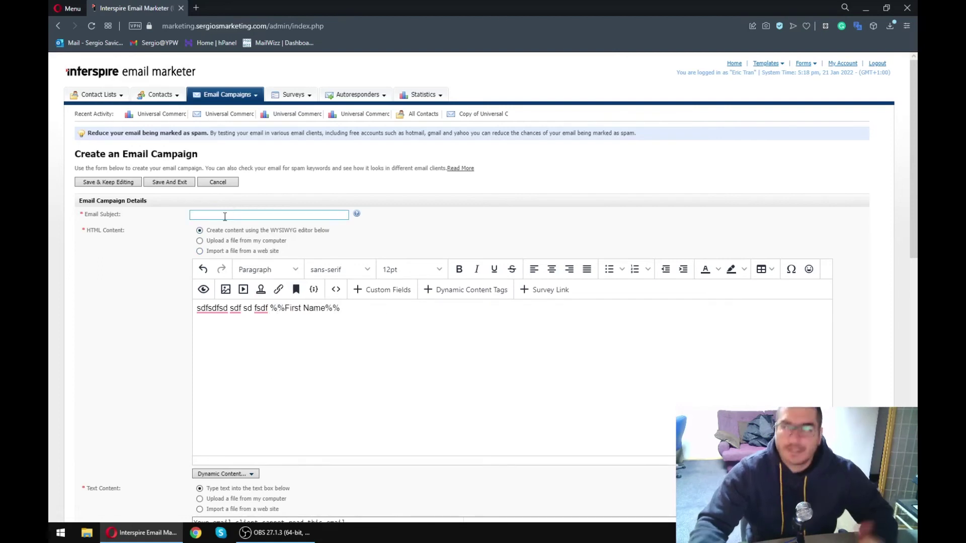
# - Set the email subject to 'Hi %%First Name%%, How's your day'
pyautogui.click(225, 216)
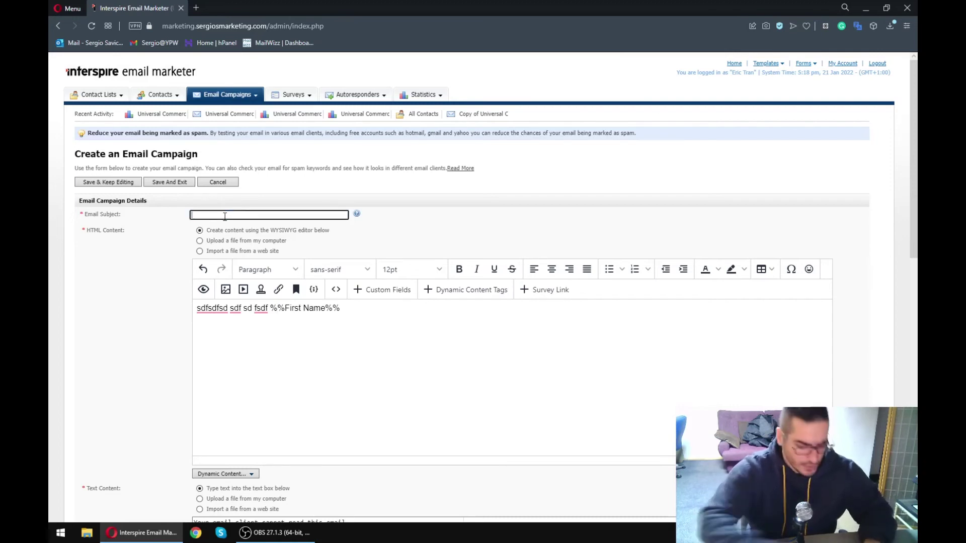
pyautogui.write('Hi %%First Name%%')
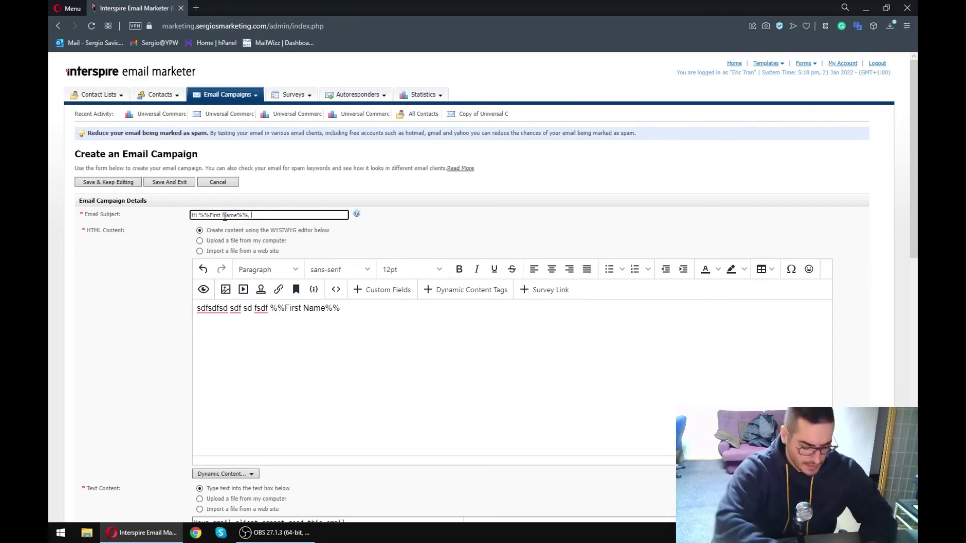
pyautogui.write(", How's your d")
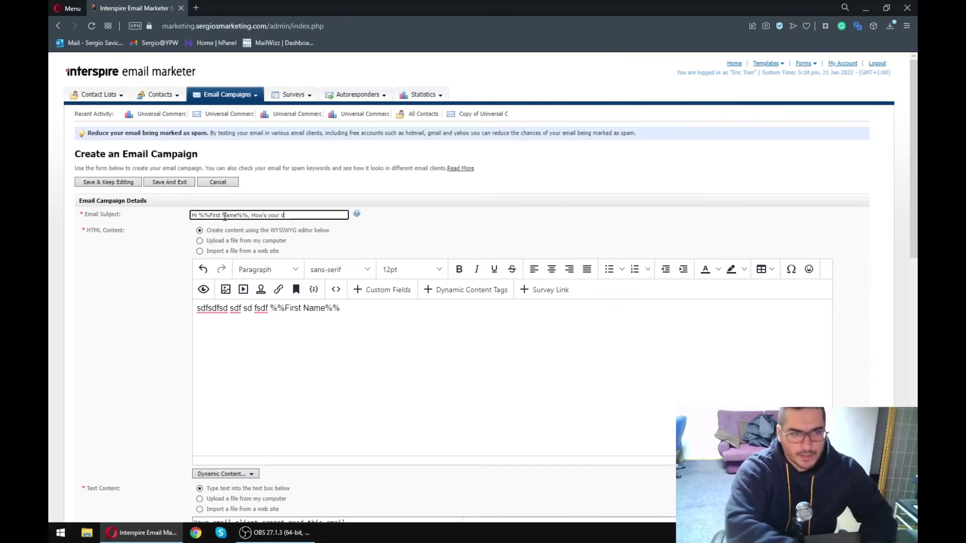
pyautogui.write('ay')
# - Check and dismiss the spelling note on 'fsdf' in the body text
pyautogui.click(257, 334)
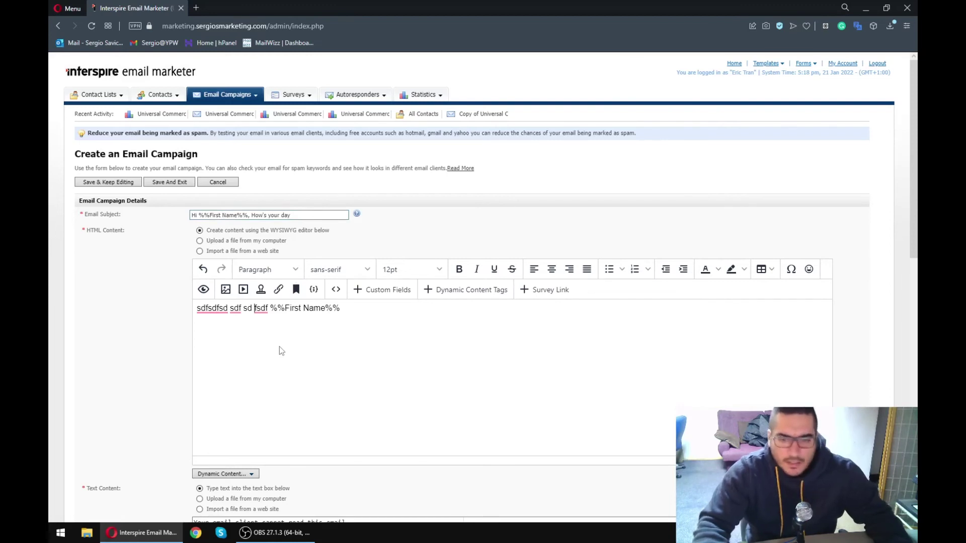
pyautogui.click(261, 308)
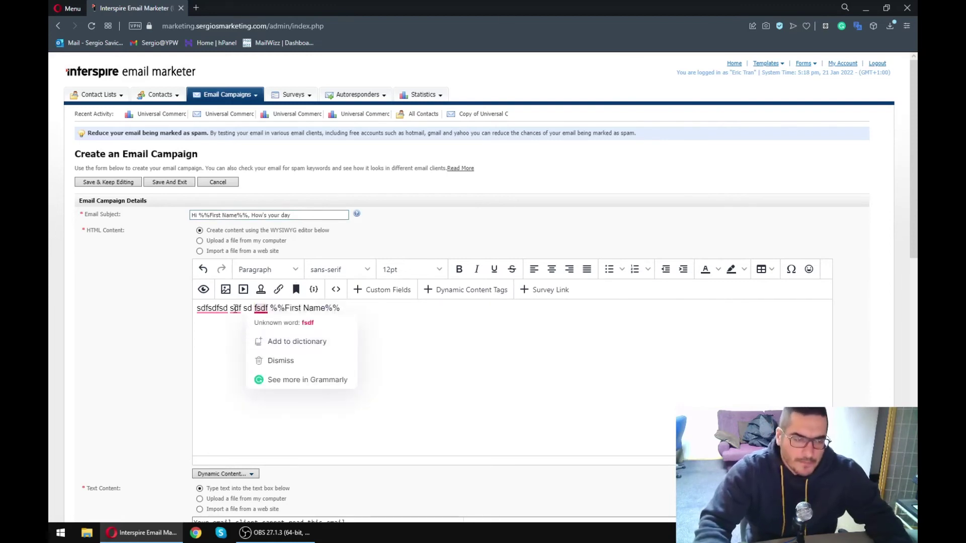
pyautogui.moveTo(235, 309)
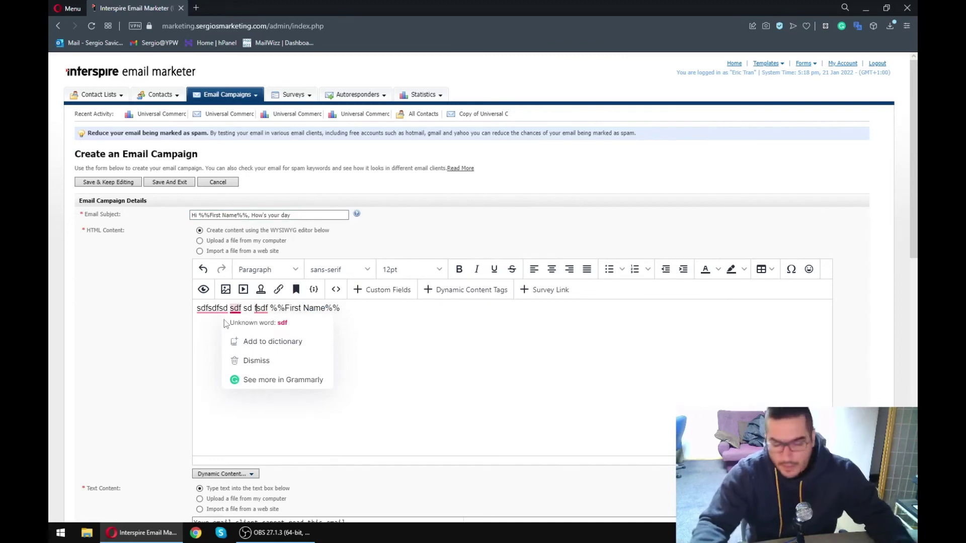
pyautogui.click(403, 335)
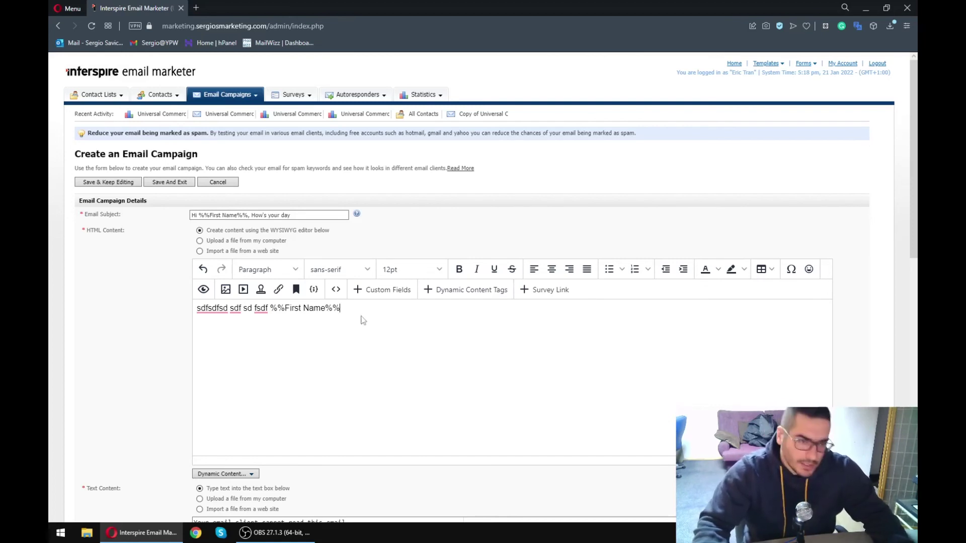
pyautogui.rightClick(214, 308)
pyautogui.tripleClick(426, 307)
pyautogui.click(426, 308)
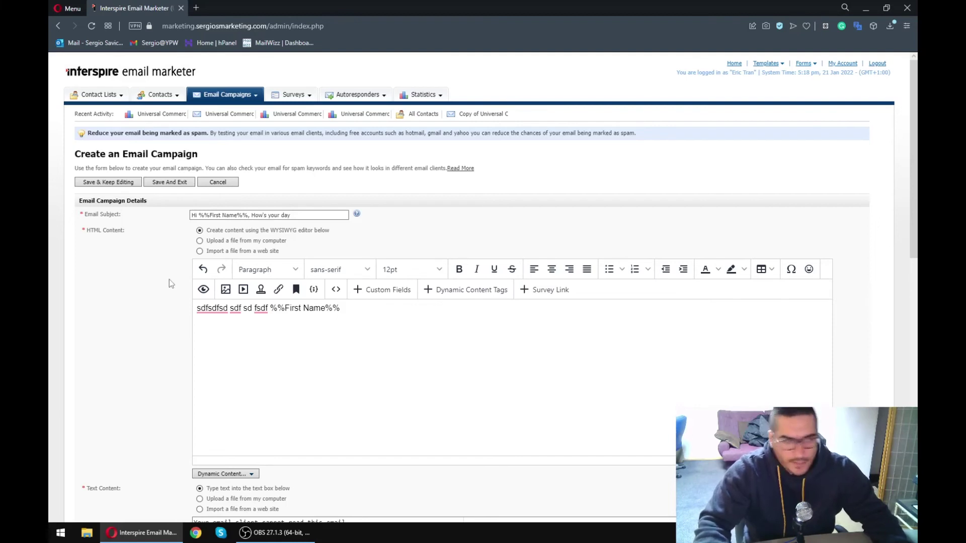
pyautogui.scroll(-1, 136, 301)
pyautogui.moveTo(200, 257); pyautogui.dragTo(359, 259)
pyautogui.click(359, 260)
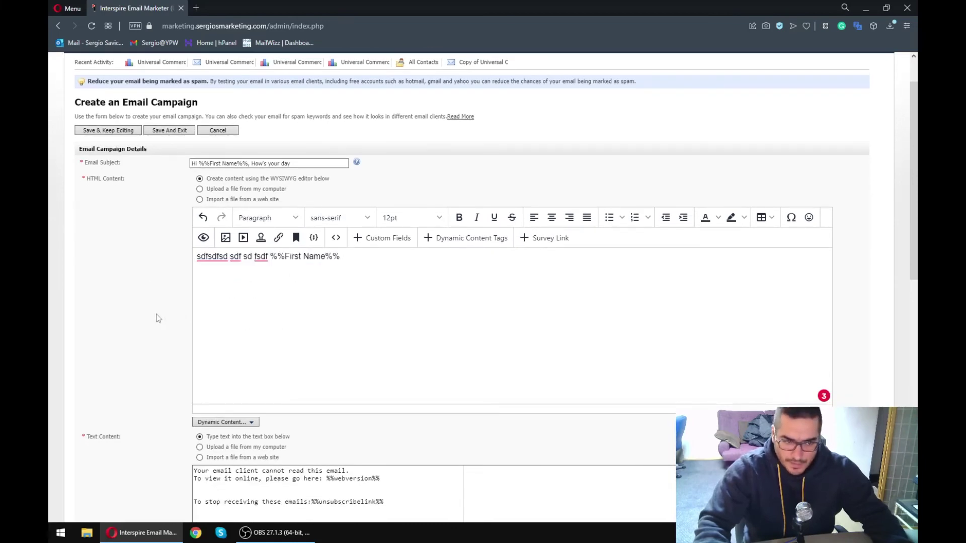
pyautogui.scroll(-4, 161, 318)
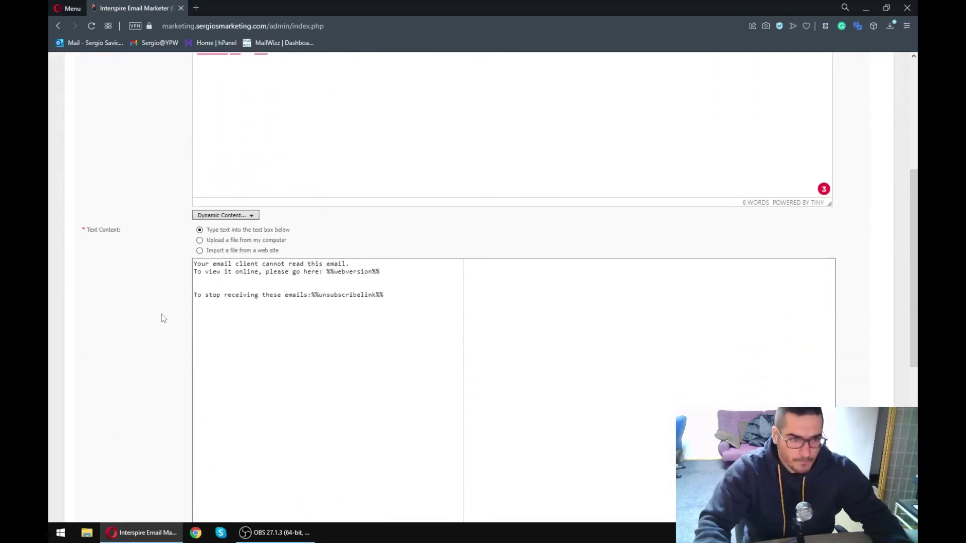
# - Spam-check the draft (rated 1.5 of 5), then review and close its mail-client preview
pyautogui.scroll(1, 161, 317)
pyautogui.scroll(-7, 160, 324)
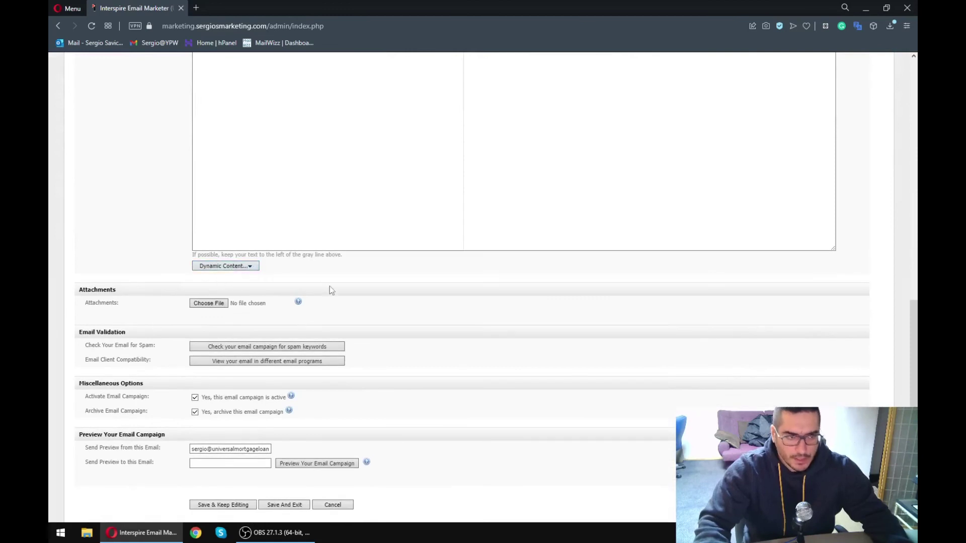
pyautogui.scroll(-1, 251, 279)
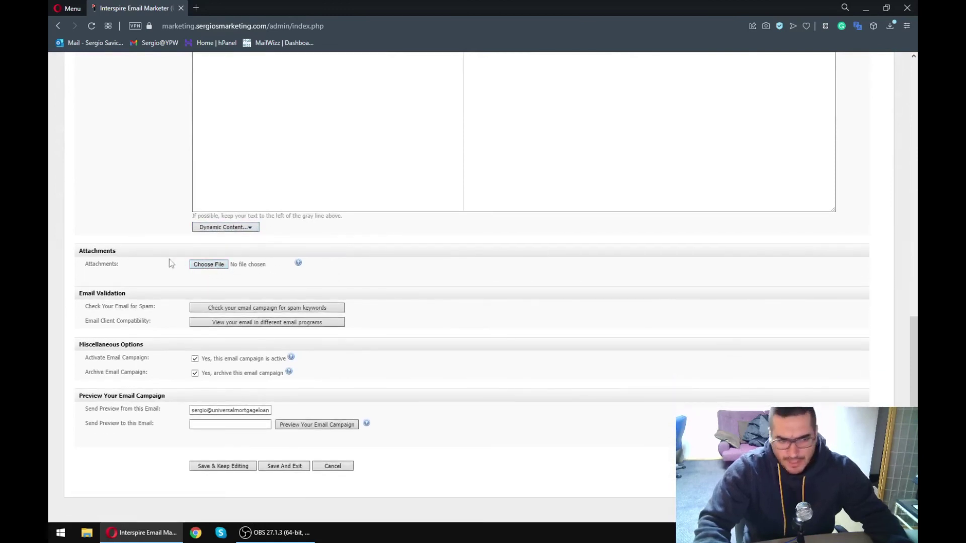
pyautogui.click(218, 423)
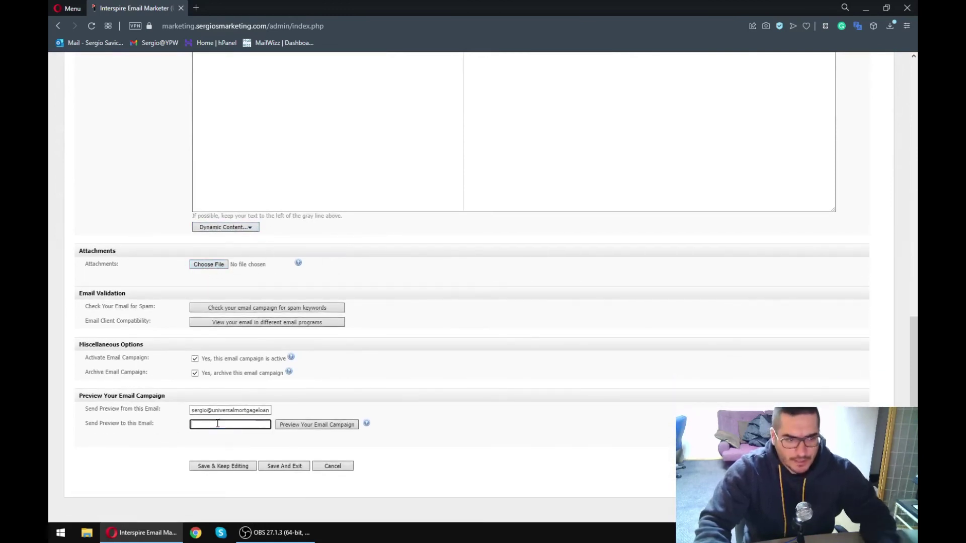
pyautogui.click(302, 309)
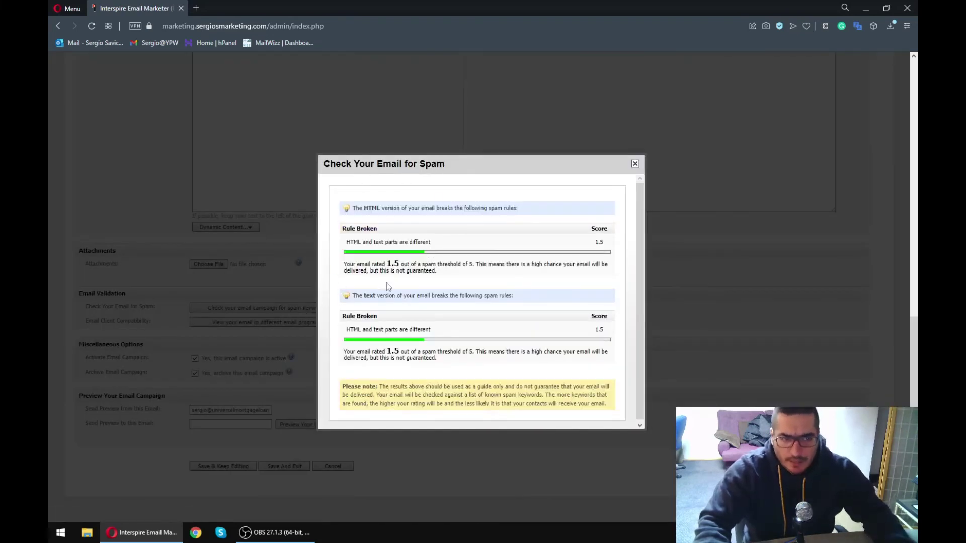
pyautogui.scroll(-1, 386, 282)
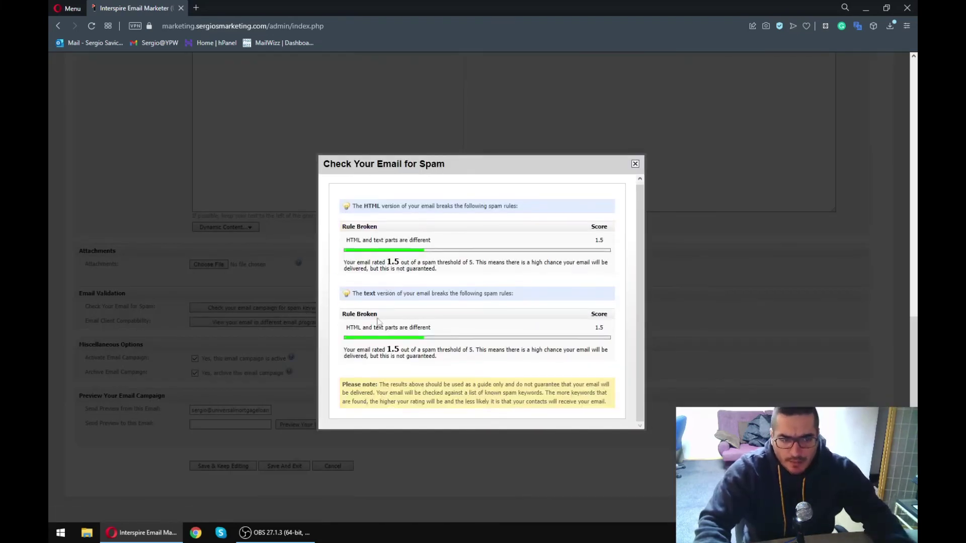
pyautogui.click(636, 164)
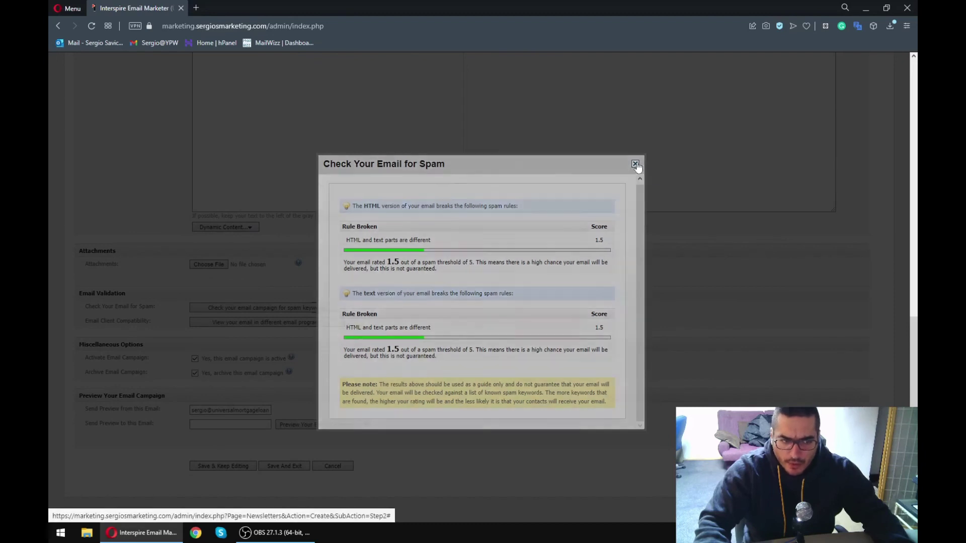
pyautogui.click(271, 325)
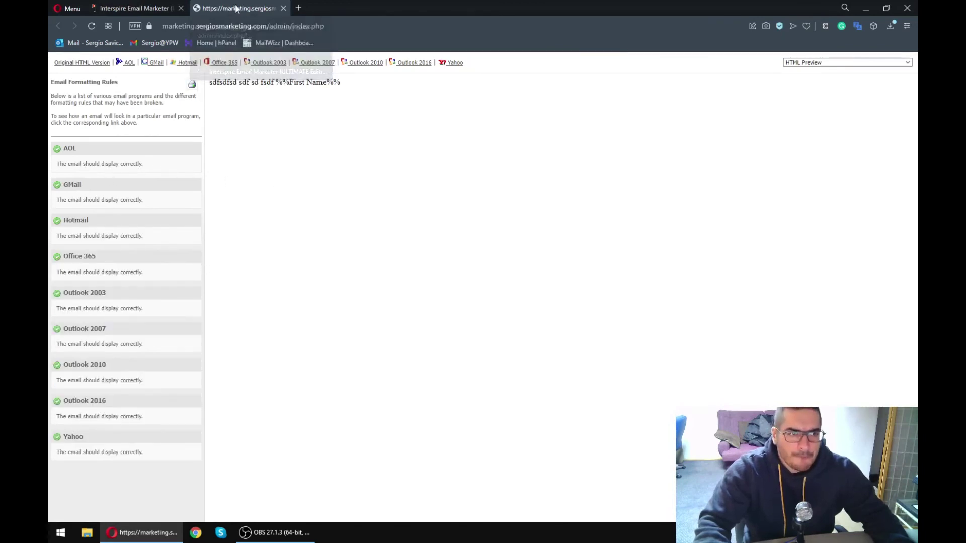
pyautogui.click(283, 8)
# - Discard the email campaign draft and go to the contact lists overview
pyautogui.scroll(5, 335, 303)
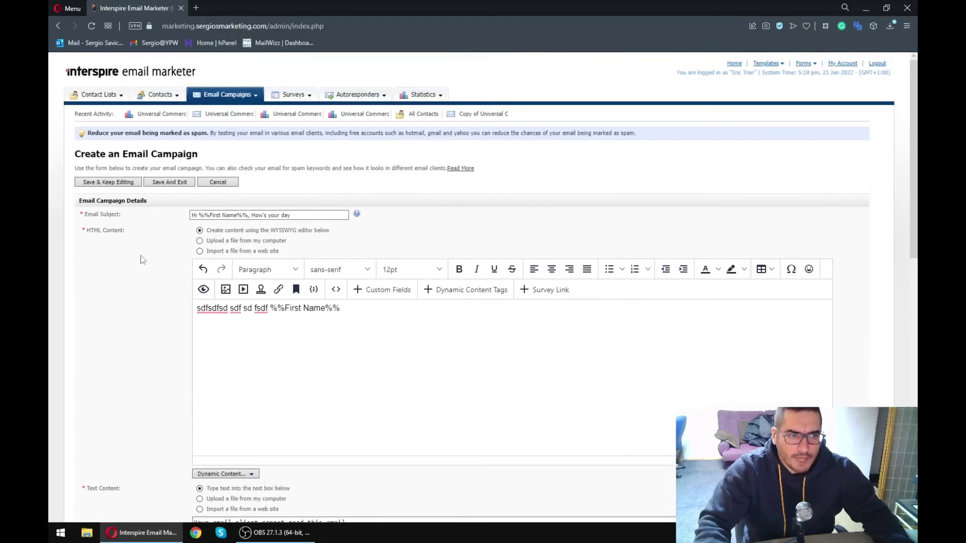
pyautogui.click(217, 182)
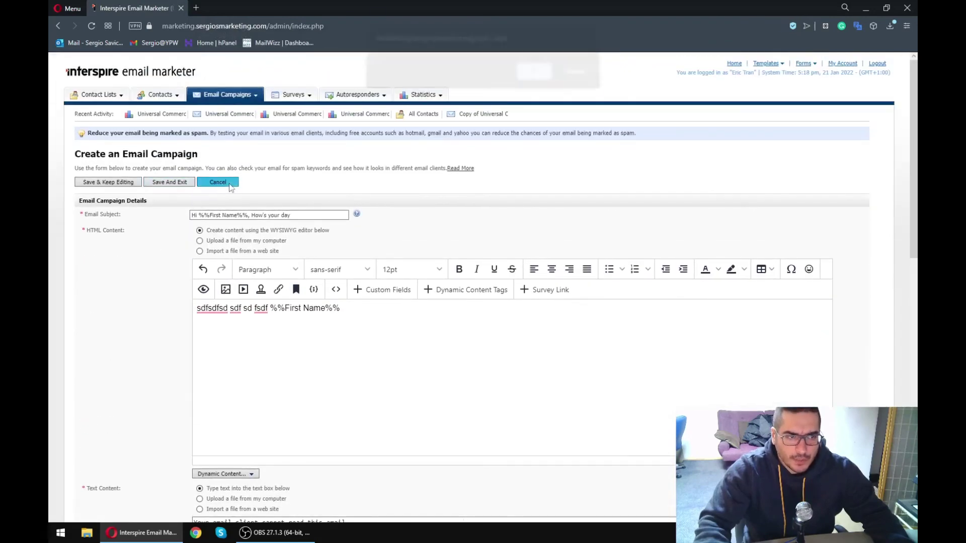
pyautogui.click(534, 81)
pyautogui.moveTo(116, 98)
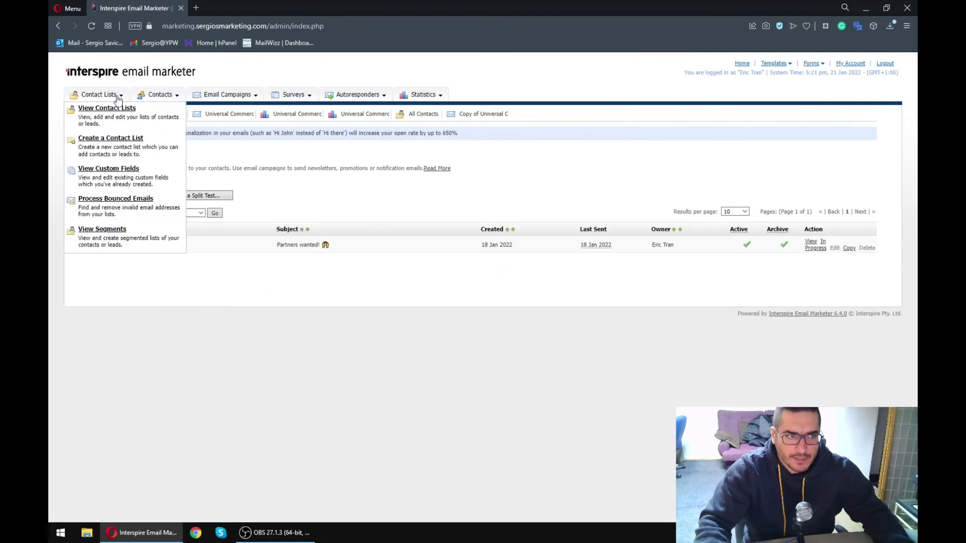
pyautogui.click(107, 110)
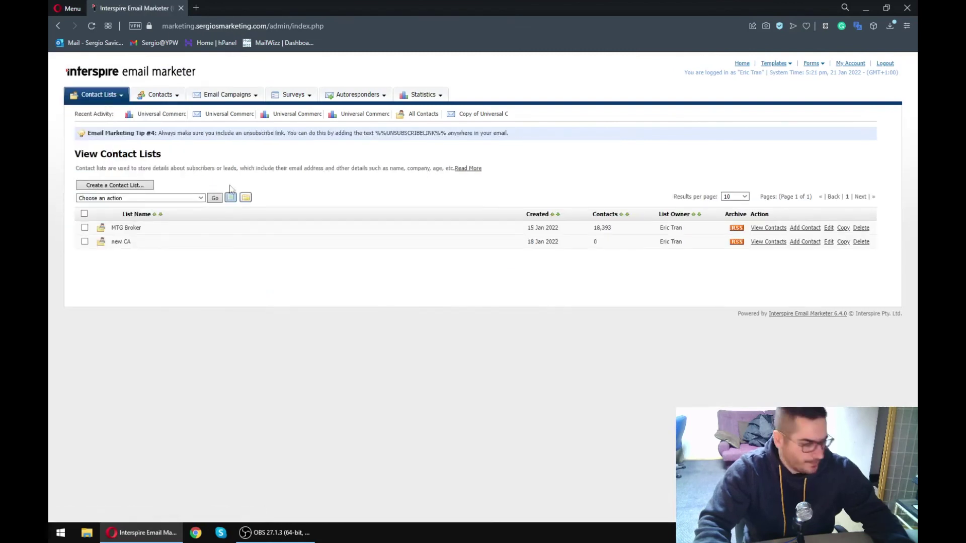
# - Start a new contact list named 'dsfsfsd', then cancel and discard it
pyautogui.moveTo(99, 95)
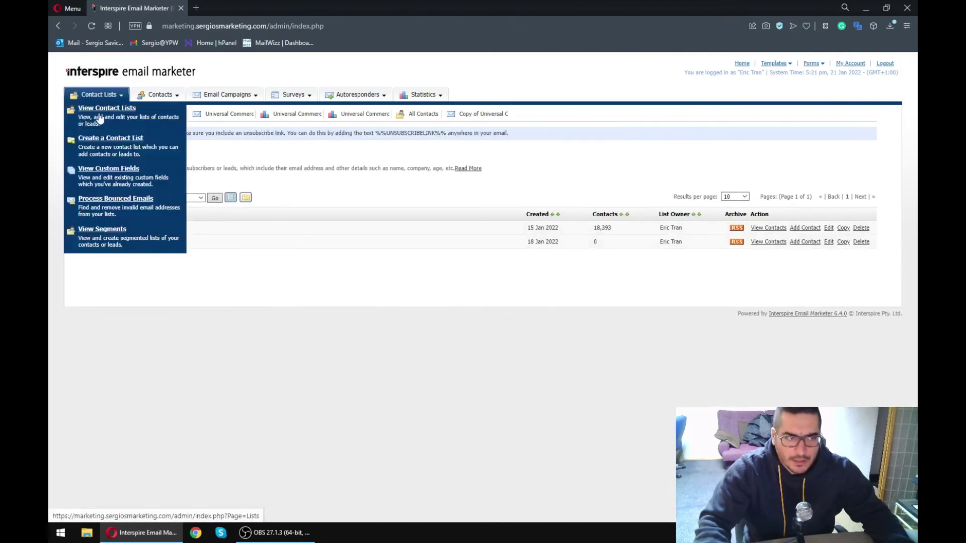
pyautogui.click(100, 143)
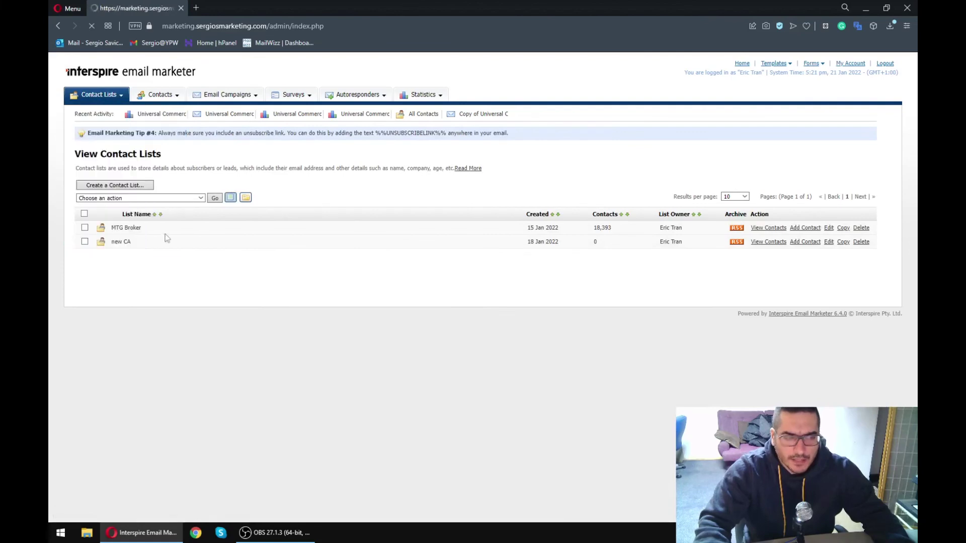
pyautogui.click(217, 214)
pyautogui.write('dsfsfsd')
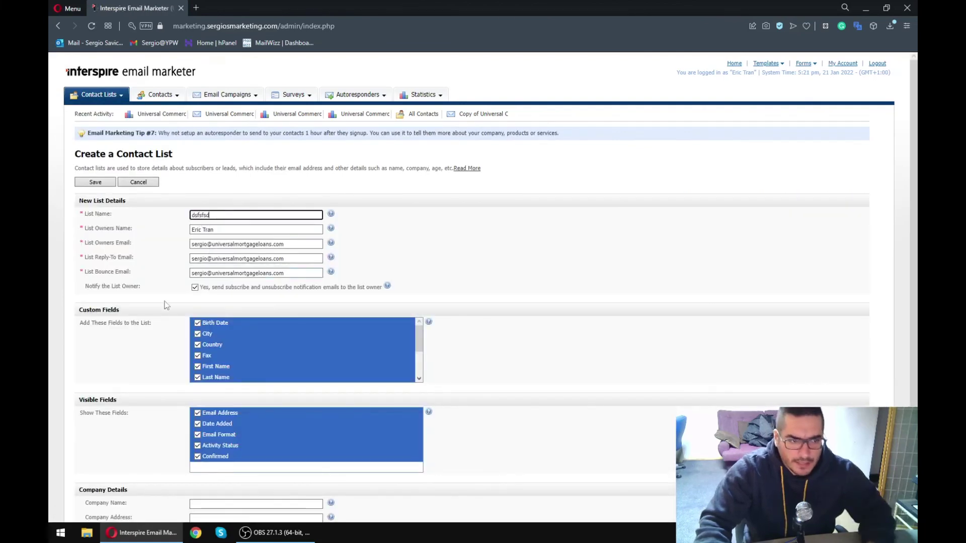
pyautogui.scroll(-3, 216, 214)
pyautogui.tripleClick(253, 112)
pyautogui.tripleClick(287, 128)
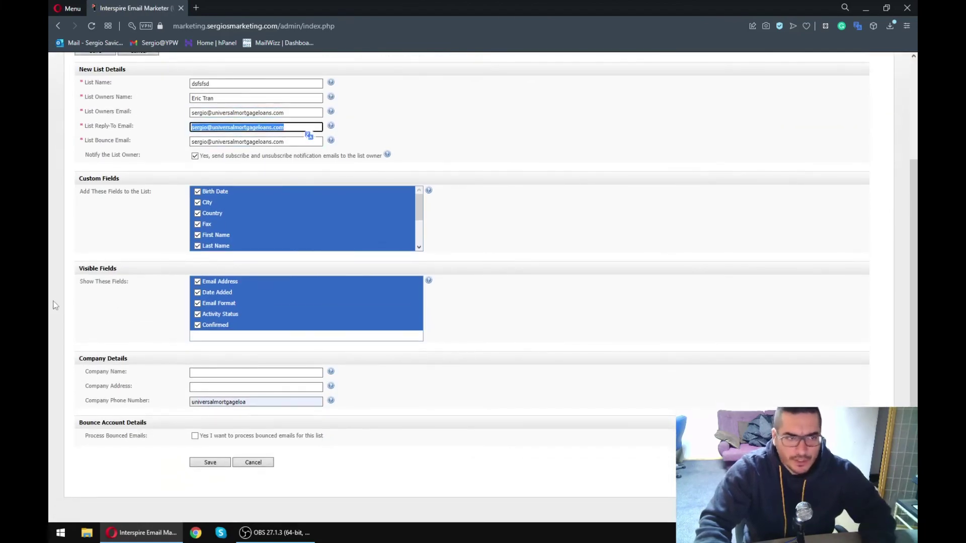
pyautogui.click(244, 464)
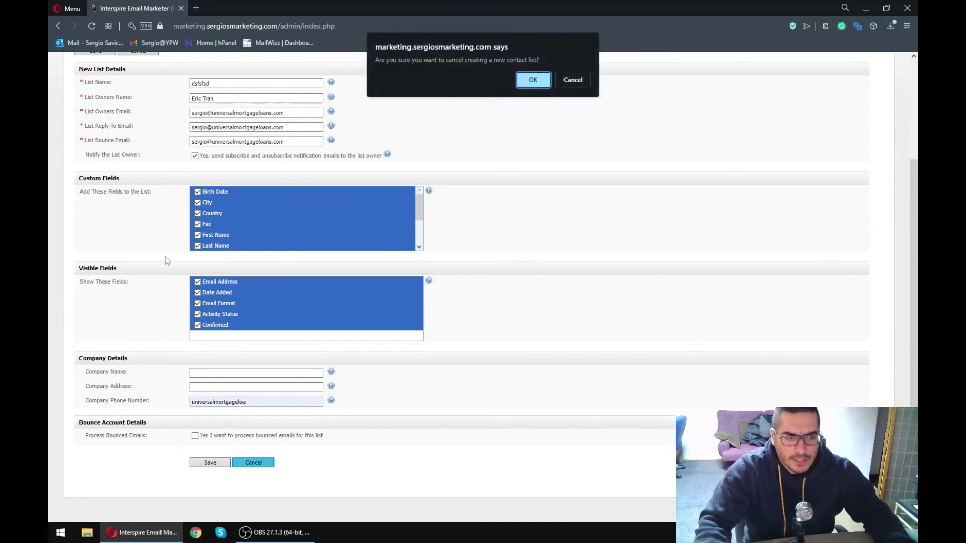
pyautogui.click(532, 80)
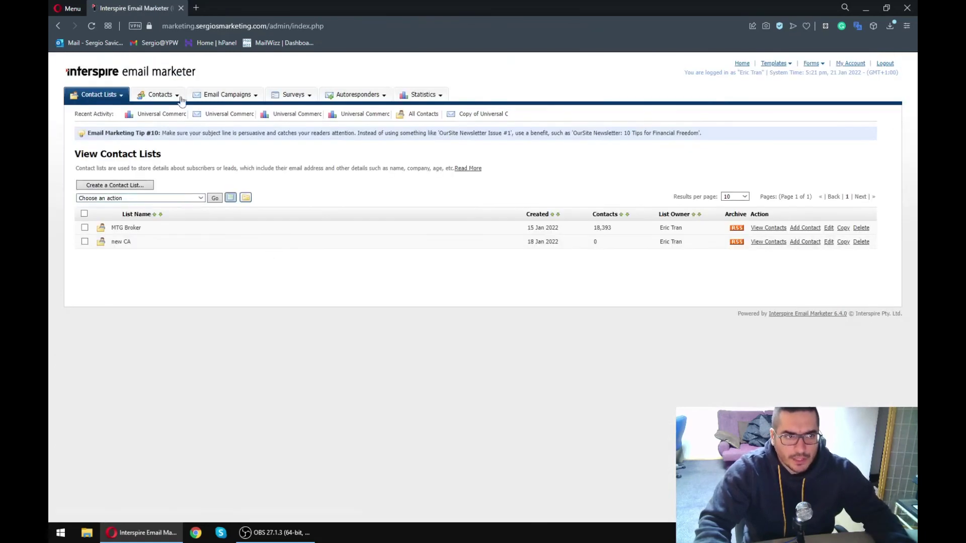
# - Begin importing contacts from a file into the new CA list
pyautogui.moveTo(171, 92)
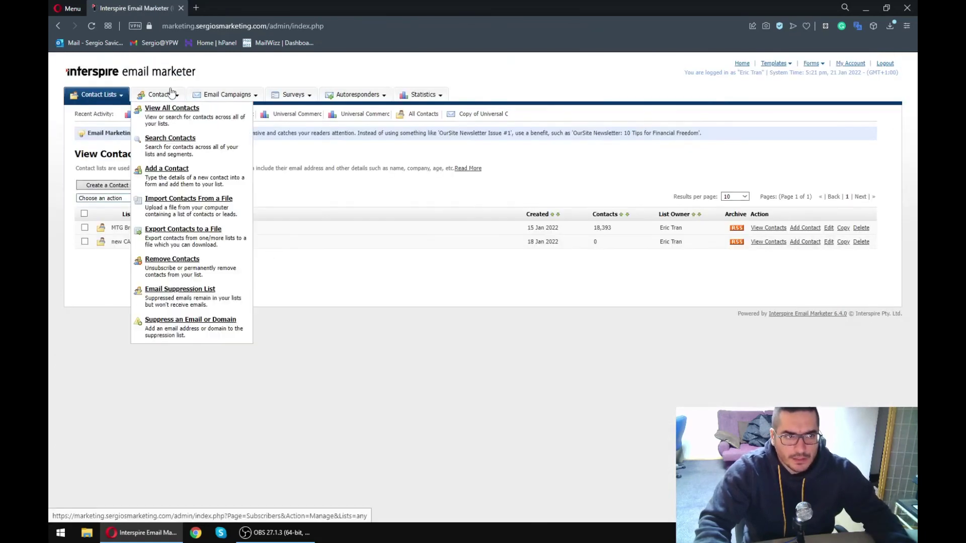
pyautogui.click(182, 204)
pyautogui.click(220, 212)
pyautogui.click(214, 220)
pyautogui.click(207, 339)
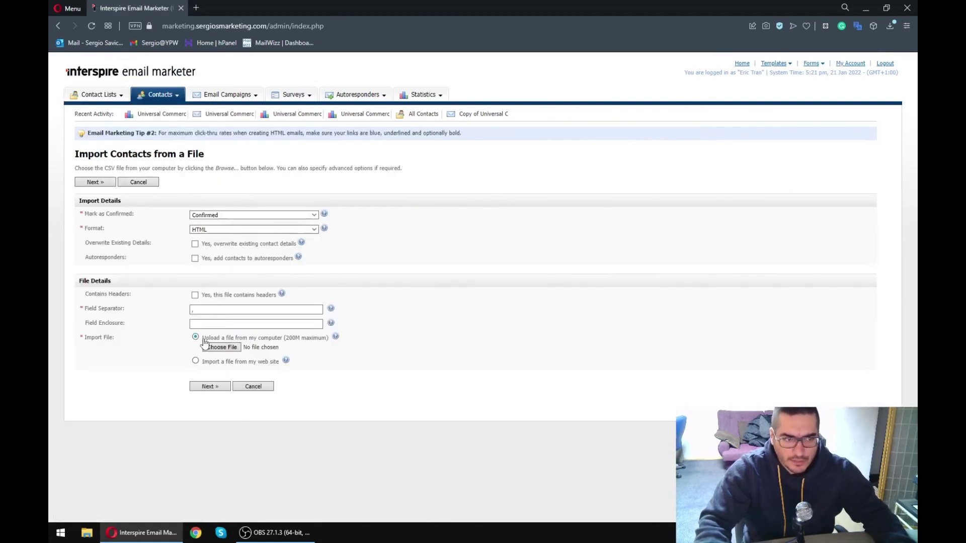
# - Browse to GITSTExtractedValues on the Desktop, close the chooser without importing, then open Email Campaign Statistics
pyautogui.click(220, 348)
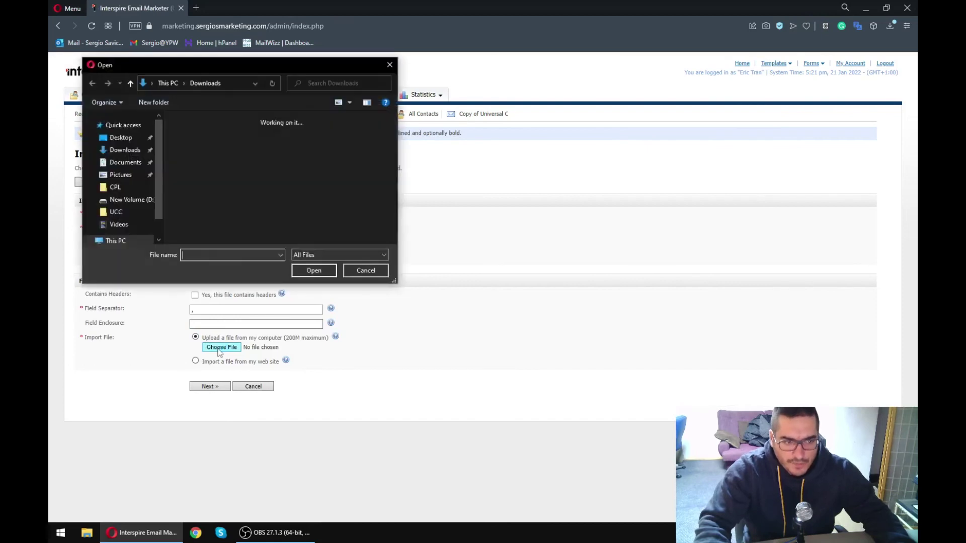
pyautogui.click(127, 150)
pyautogui.click(196, 206)
pyautogui.click(366, 271)
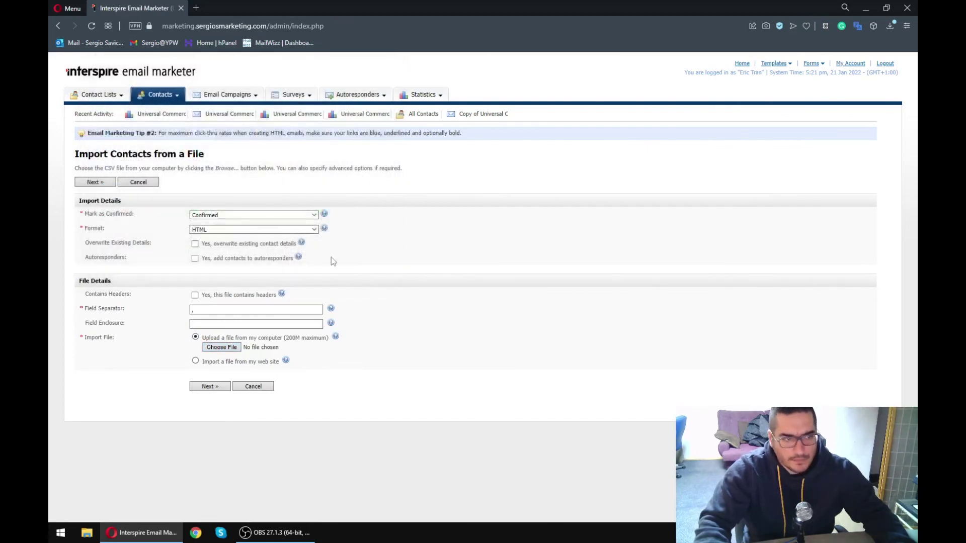
pyautogui.click(416, 105)
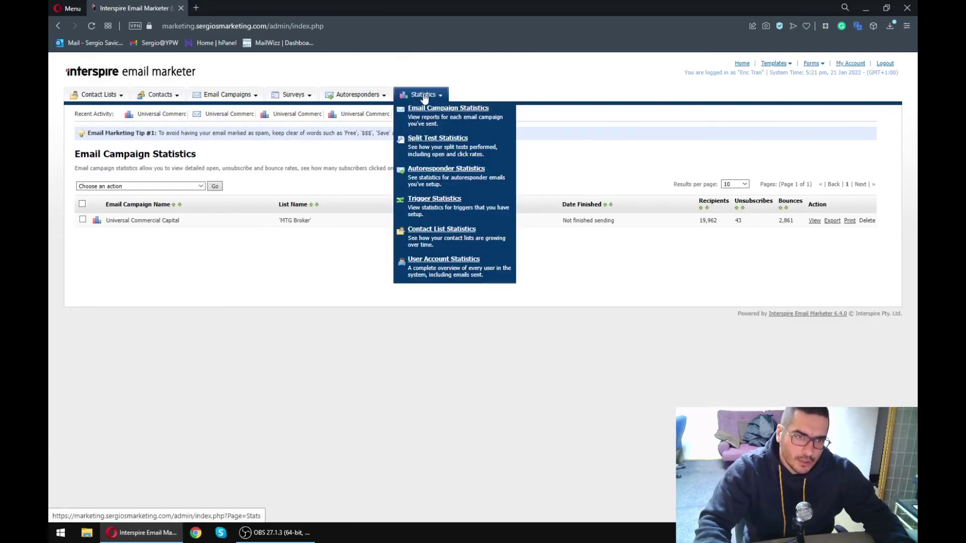
# - Open the Universal Commercial Capital statistics and check its sending status and sent count
pyautogui.click(425, 112)
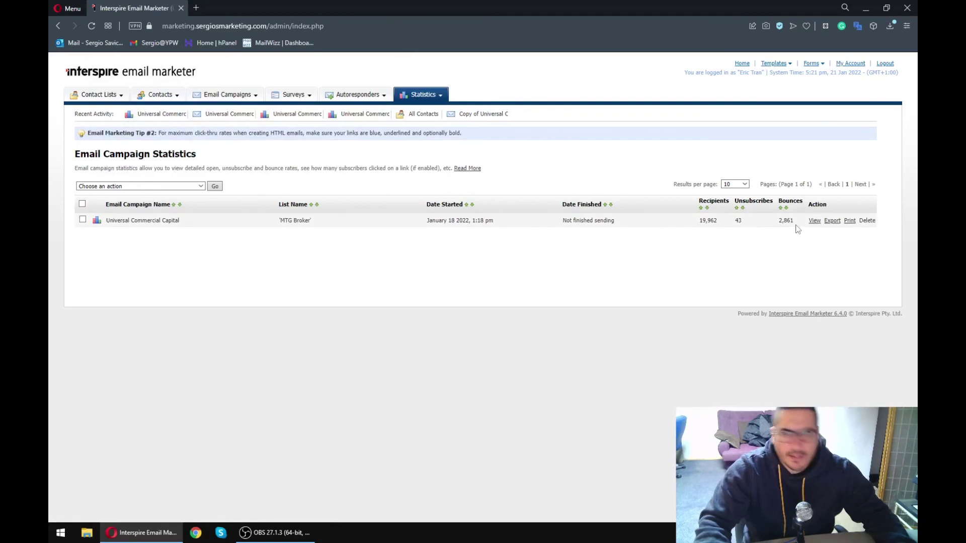
pyautogui.click(814, 222)
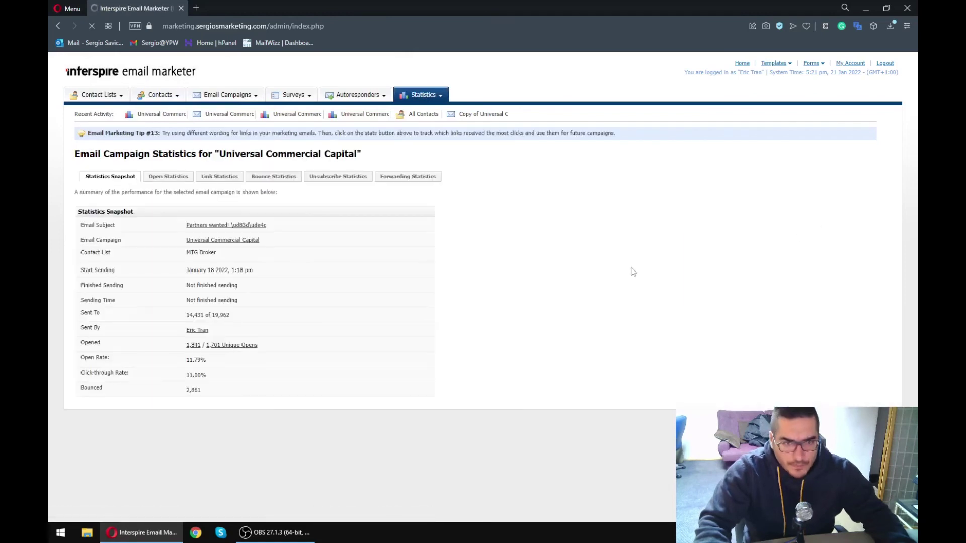
pyautogui.moveTo(185, 278); pyautogui.dragTo(231, 318)
pyautogui.click(191, 309)
pyautogui.click(190, 326)
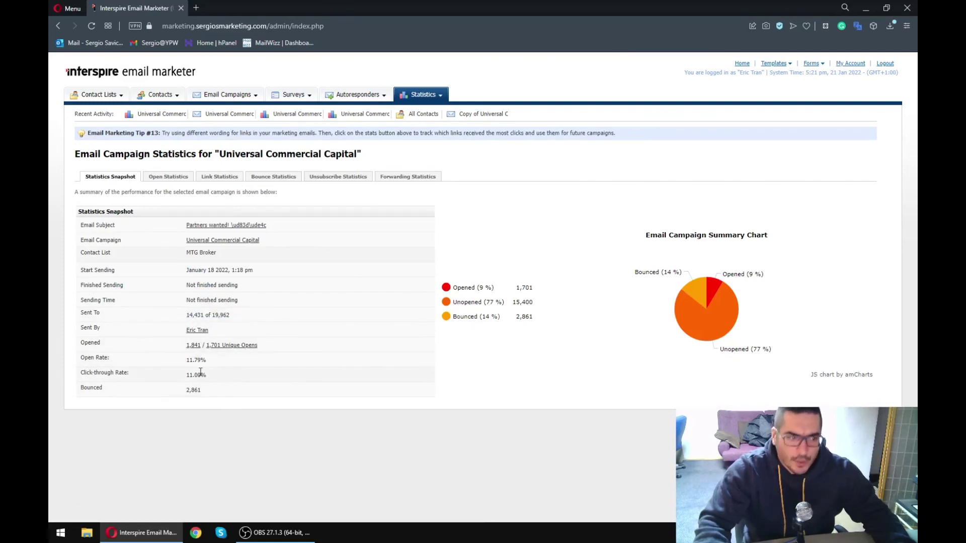
# - Review the 11.00% click-through rate and bounce count, then return to the Home dashboard
pyautogui.moveTo(191, 375); pyautogui.dragTo(85, 372)
pyautogui.click(85, 372)
pyautogui.moveTo(210, 376); pyautogui.dragTo(216, 398)
pyautogui.click(166, 388)
pyautogui.click(214, 397)
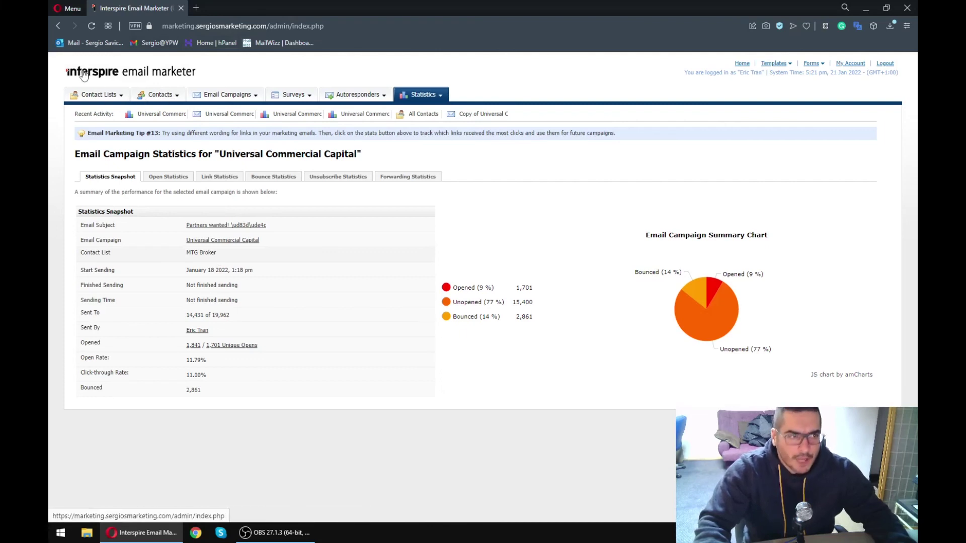
pyautogui.click(85, 74)
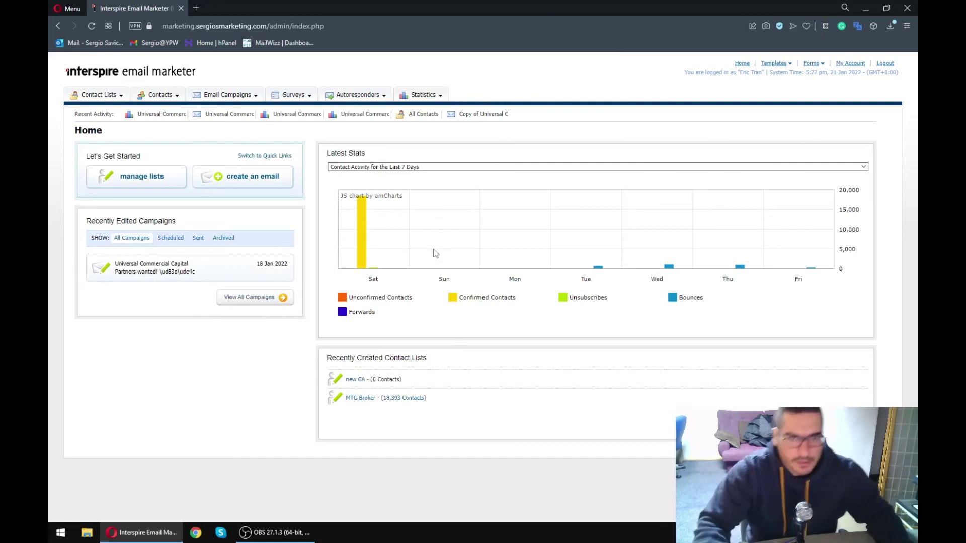
# - View the email campaigns list, start a new campaign, then cancel it and confirm with OK
pyautogui.click(229, 95)
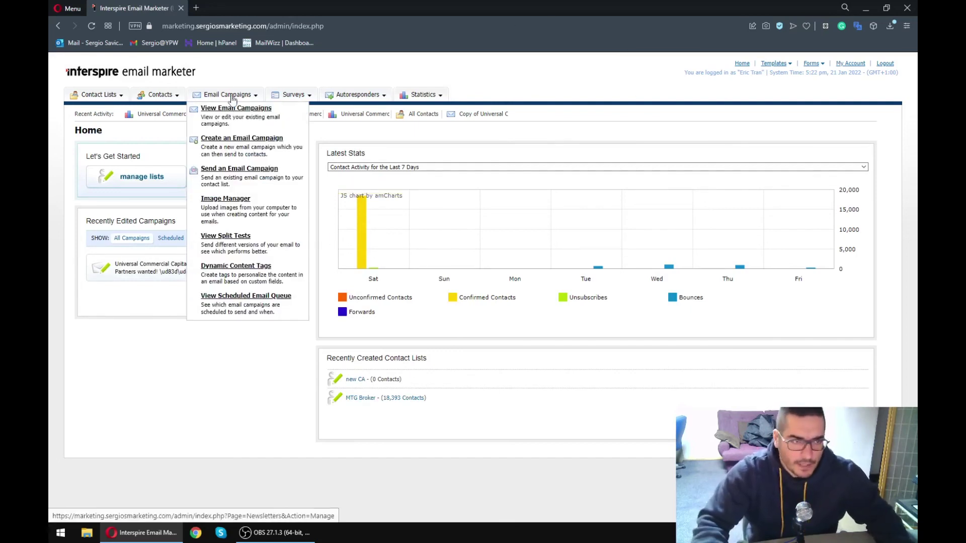
pyautogui.click(229, 110)
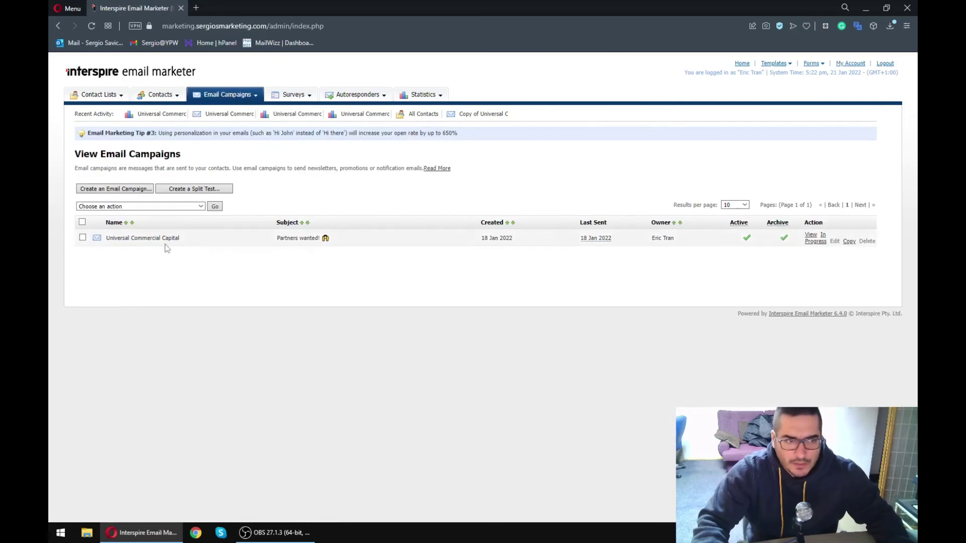
pyautogui.click(229, 95)
pyautogui.click(231, 141)
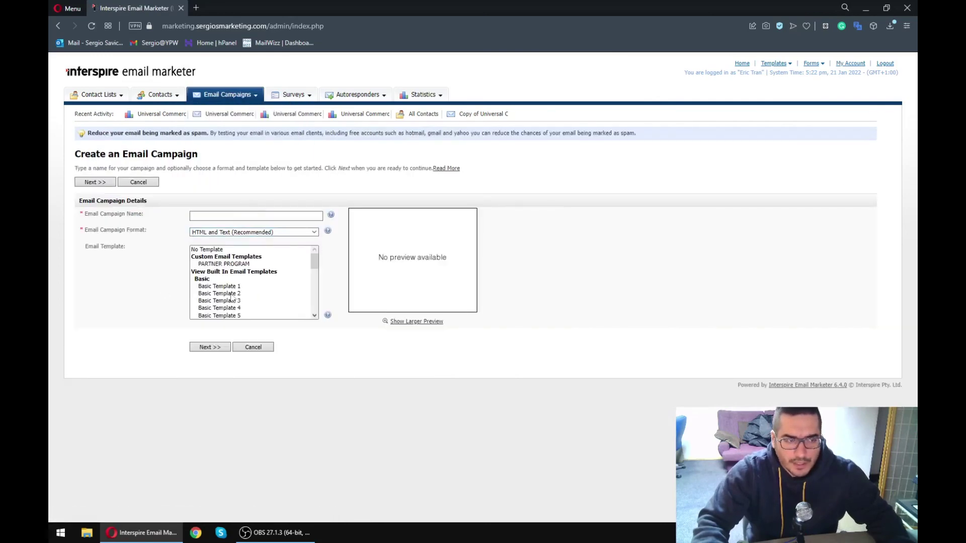
pyautogui.click(265, 348)
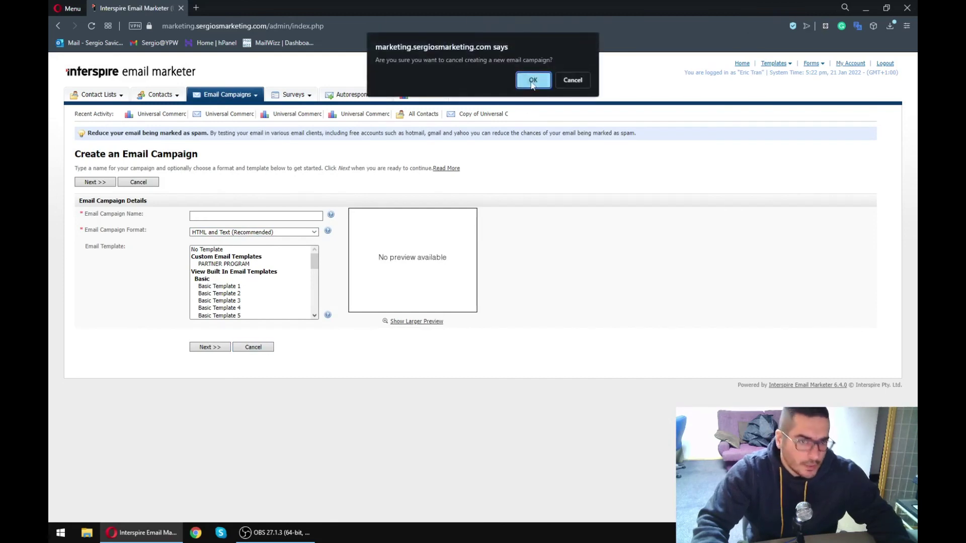
pyautogui.click(529, 81)
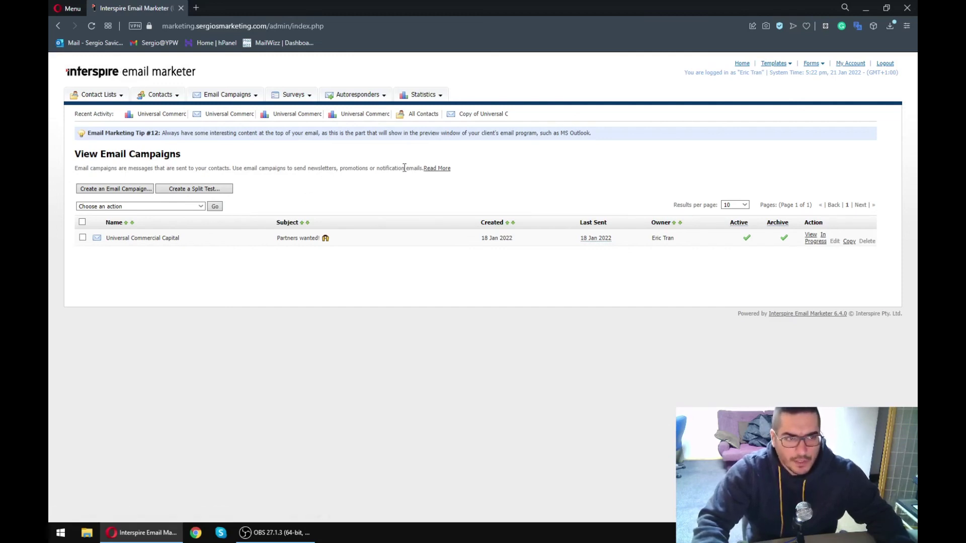
pyautogui.moveTo(211, 166); pyautogui.dragTo(75, 167)
pyautogui.click(211, 165)
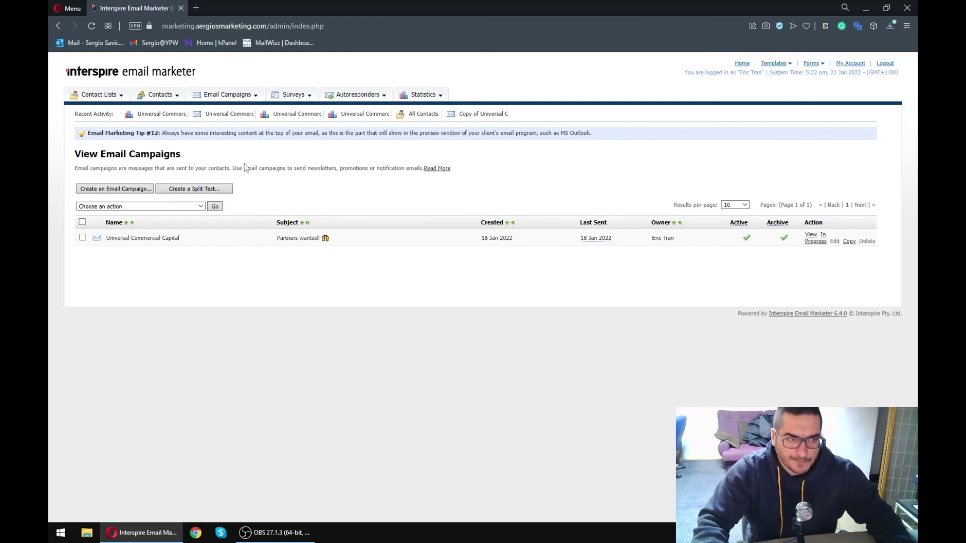
pyautogui.moveTo(70, 154); pyautogui.dragTo(392, 181)
pyautogui.click(352, 171)
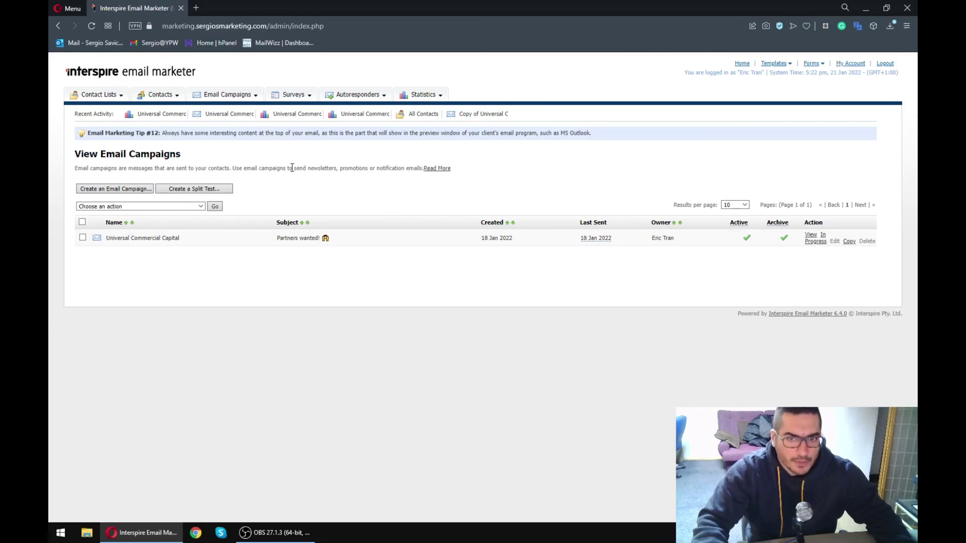
pyautogui.tripleClick(254, 168)
pyautogui.click(254, 169)
pyautogui.tripleClick(254, 168)
pyautogui.click(254, 168)
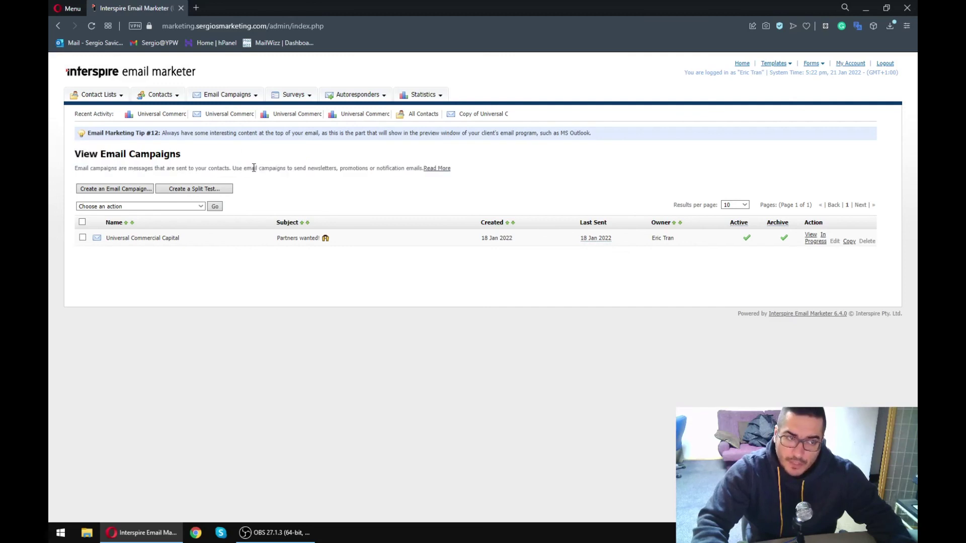
pyautogui.doubleClick(254, 169)
pyautogui.click(244, 168)
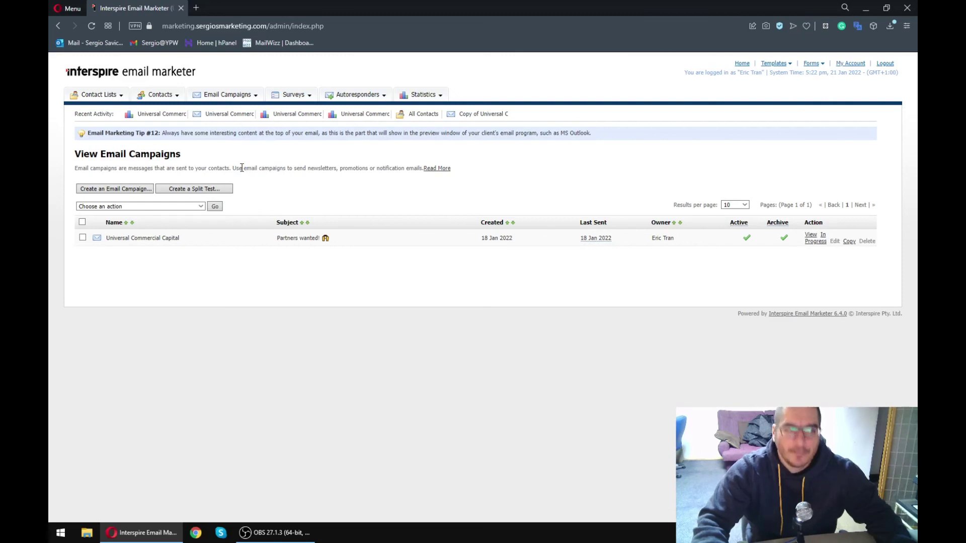